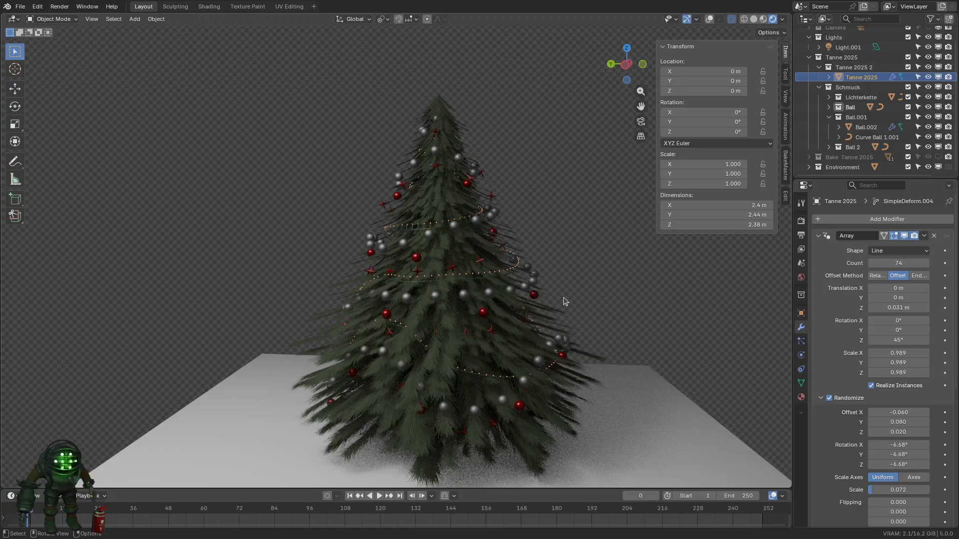
- Switch the viewport showing the decorated Christmas tree to Material Preview shading
middle_click_drag(443, 222, 461, 239)
scroll(592, 310, "up", 3)
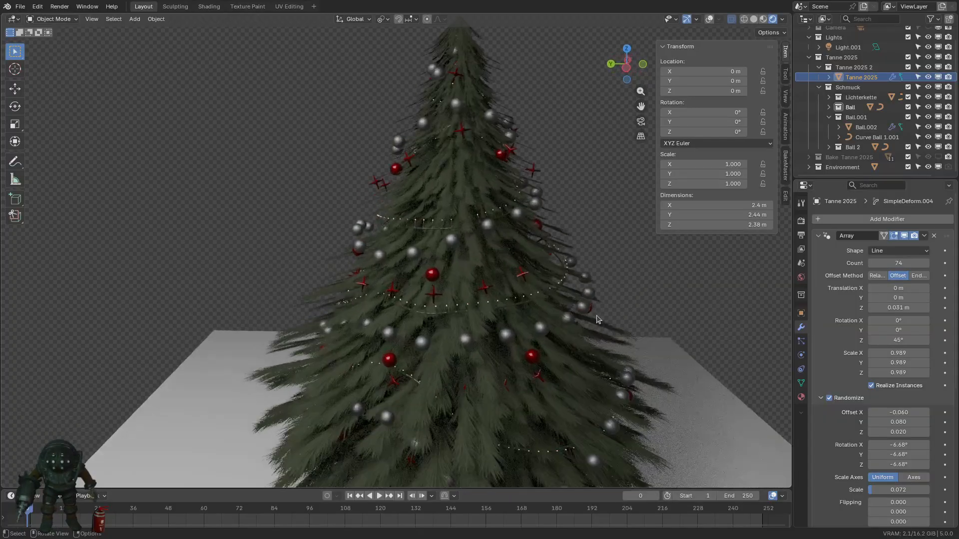
middle_click_drag(607, 317, 572, 304)
scroll(489, 302, "down", 6)
scroll(571, 304, "up", 2)
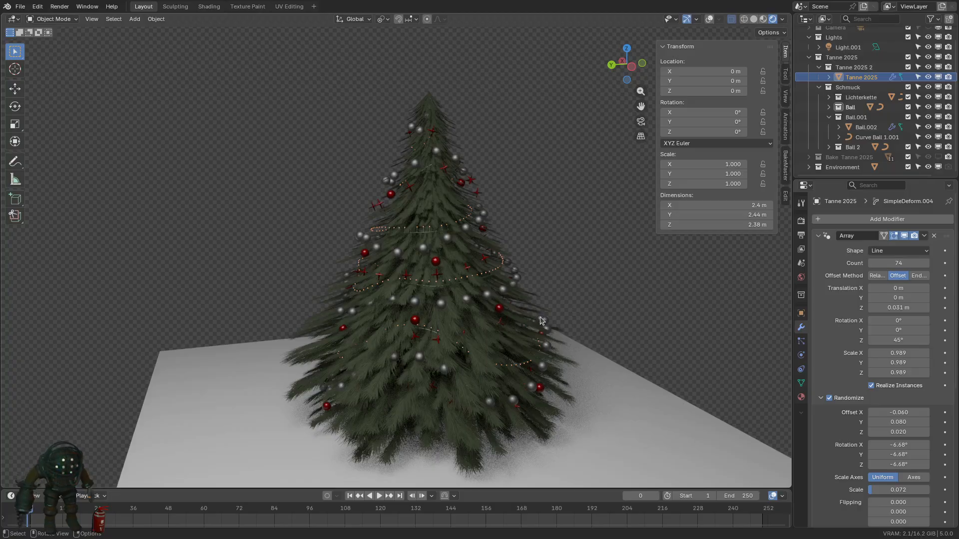
left_click(763, 18)
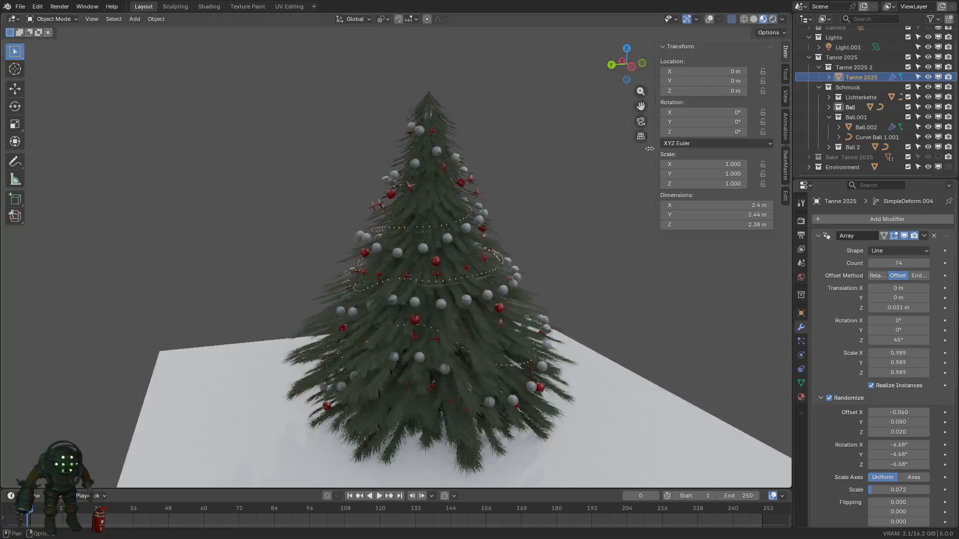
- Examine the tree's baubles, stars, string lights and needle branches from several sides and up close
middle_click_drag(436, 339, 460, 339)
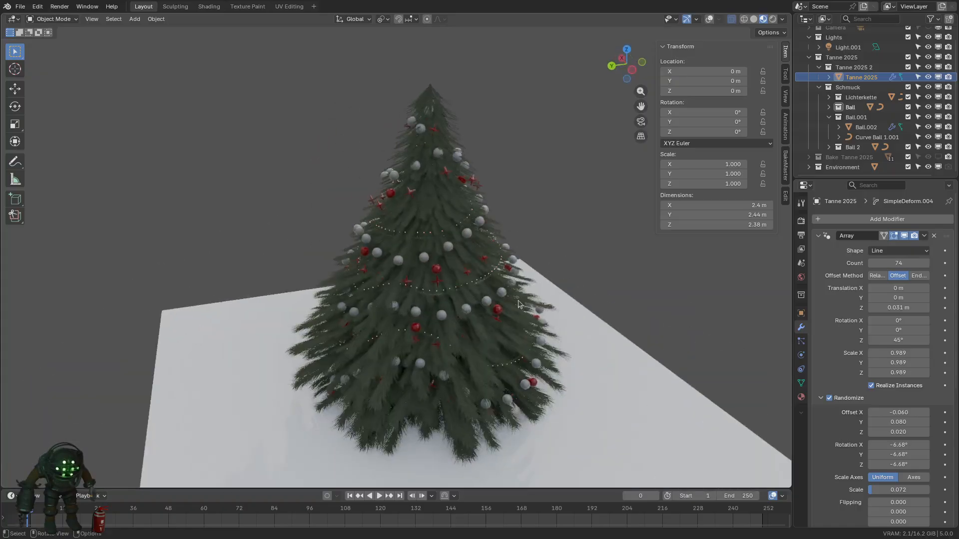
scroll(538, 339, "up", 6)
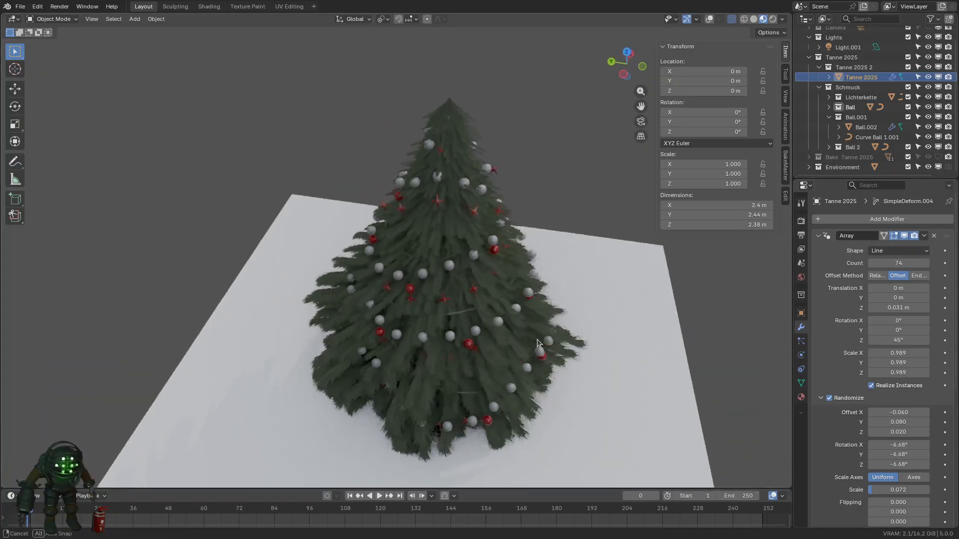
middle_click_drag(542, 345, 519, 291)
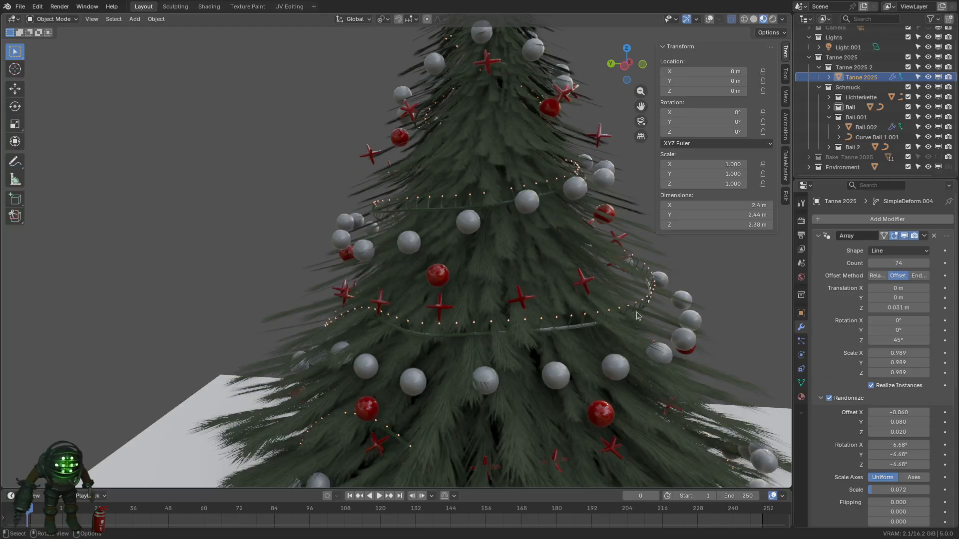
middle_click_drag(603, 312, 552, 357)
scroll(548, 352, "up", 2)
middle_click_drag(492, 321, 455, 307)
scroll(455, 308, "up", 2)
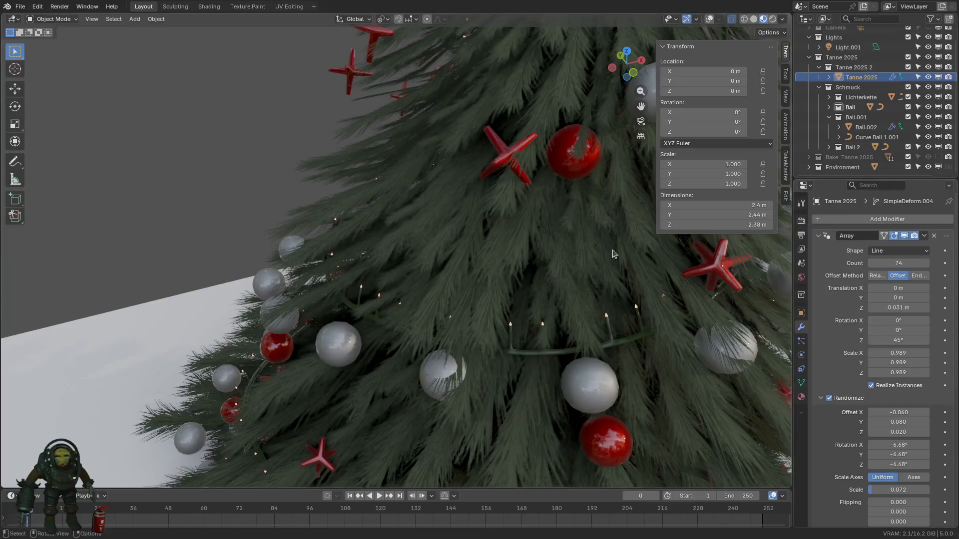
scroll(563, 309, "down", 5)
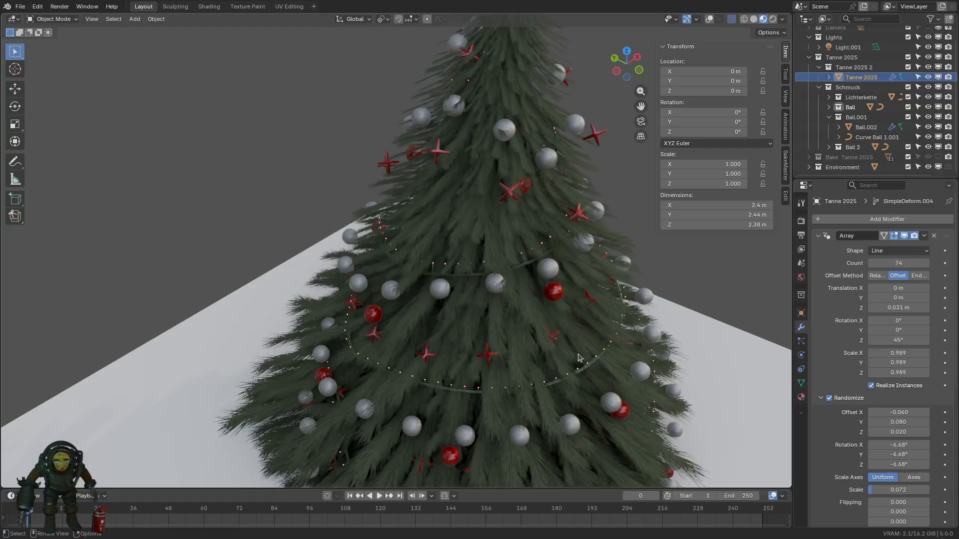
- Show the scene's render settings and check how the tree looks with them
left_click(801, 222)
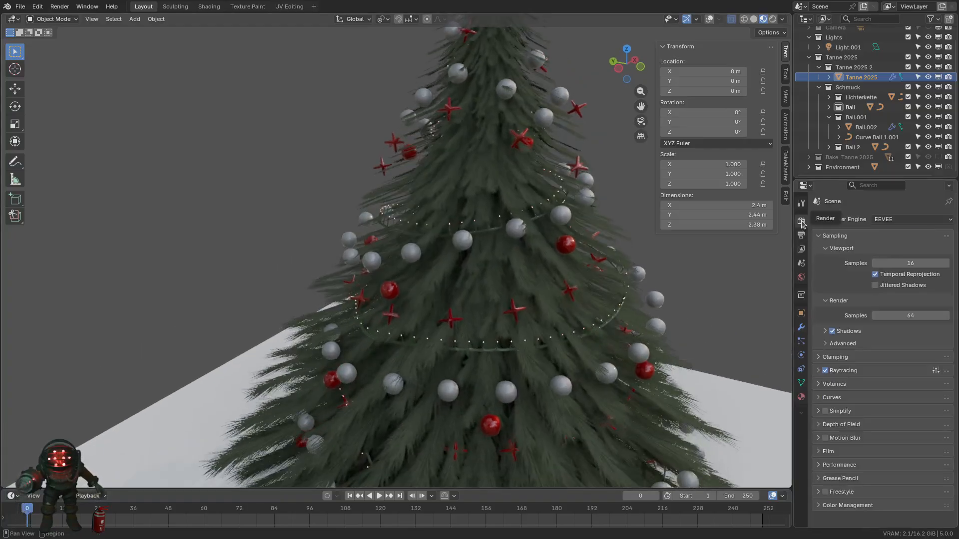
scroll(600, 344, "down", 4)
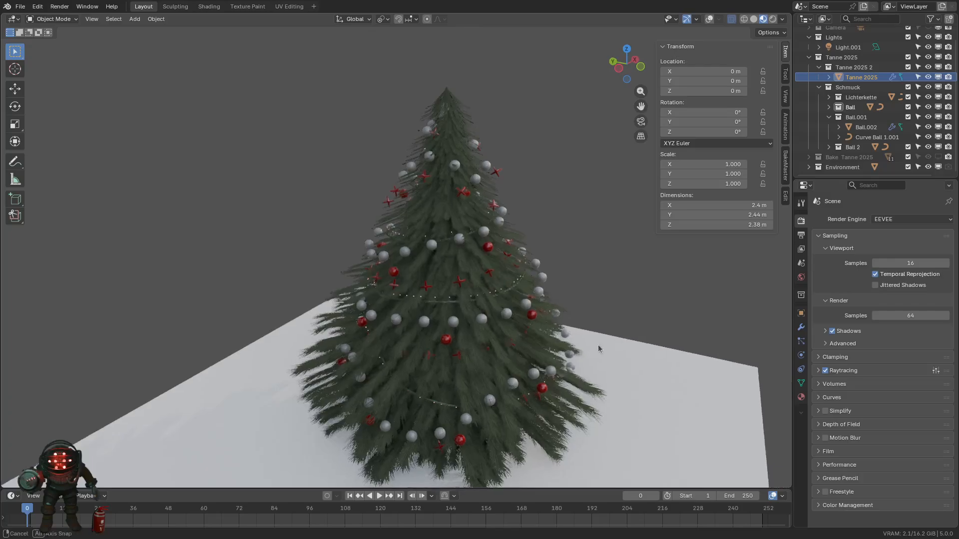
middle_click_drag(598, 345, 605, 347)
scroll(606, 347, "up", 3)
scroll(606, 347, "up", 2)
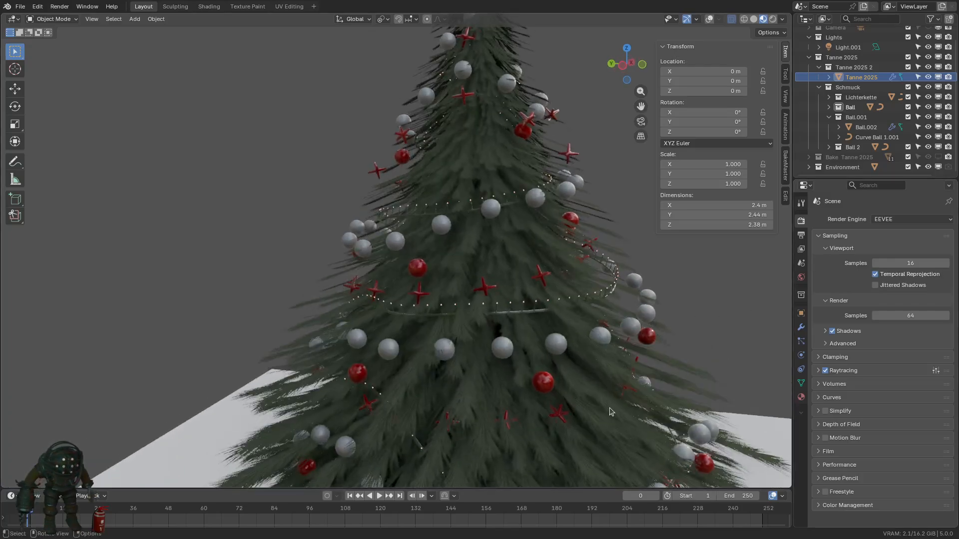
- Turn off the viewport display of the Array modifier on the Tanne 2025 object
left_click(805, 328)
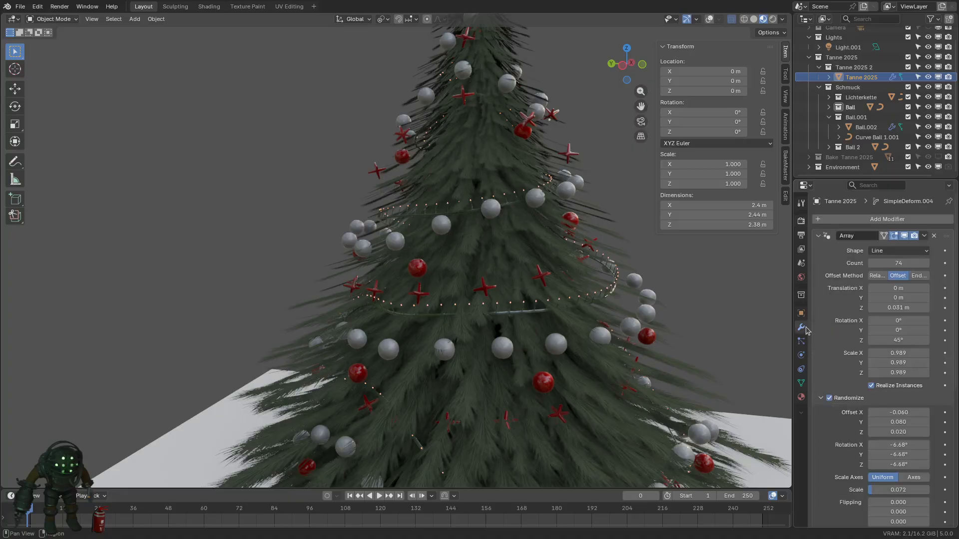
left_click(904, 236)
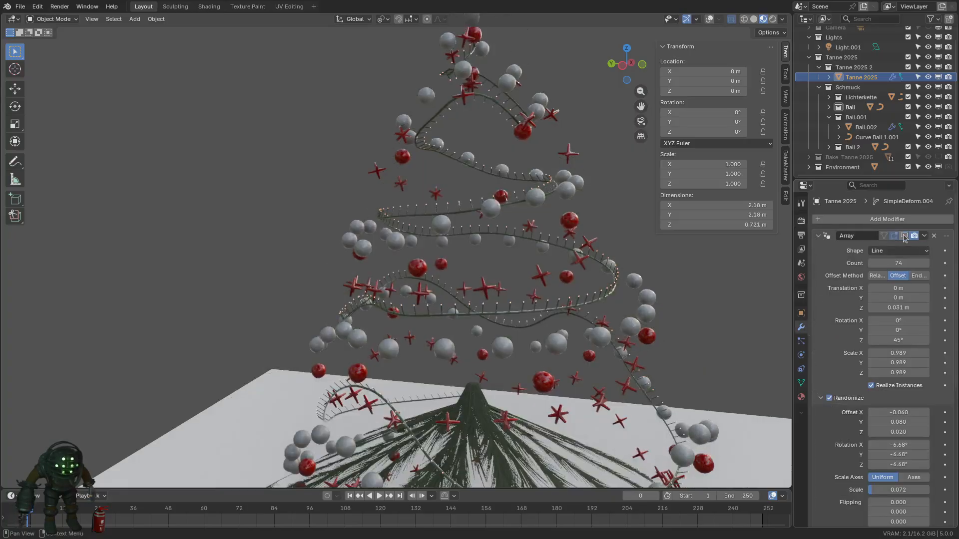
left_click(905, 236)
left_click(905, 237)
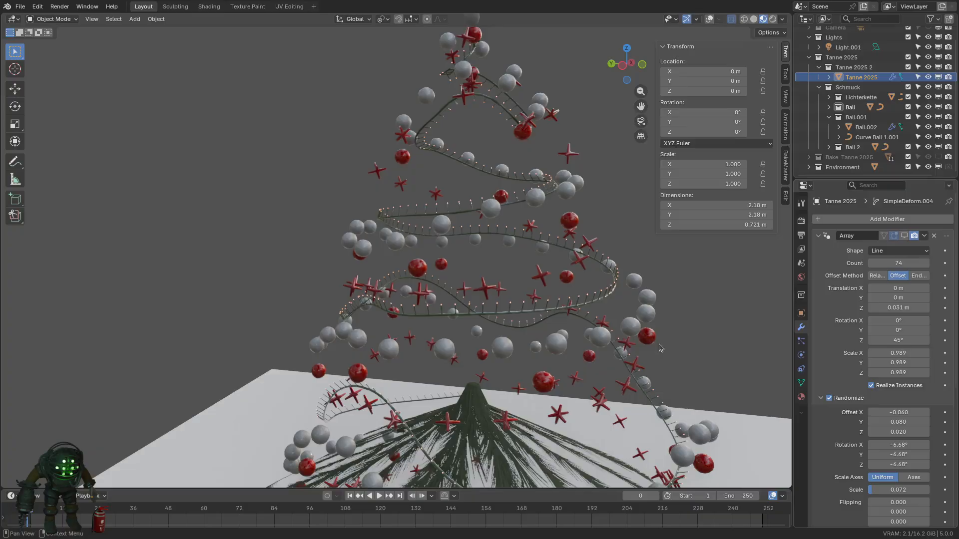
- Inspect the tree's bare base branch layer up close, including in Edit Mode, and return to Object Mode
middle_click_drag(582, 376, 524, 309)
scroll(525, 320, "up", 4)
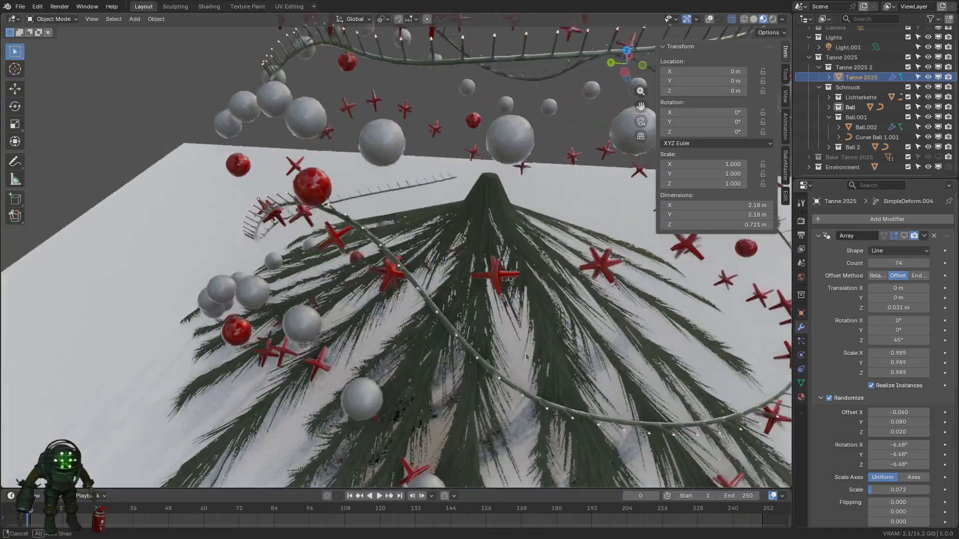
middle_click_drag(530, 403, 510, 368)
key("Tab")
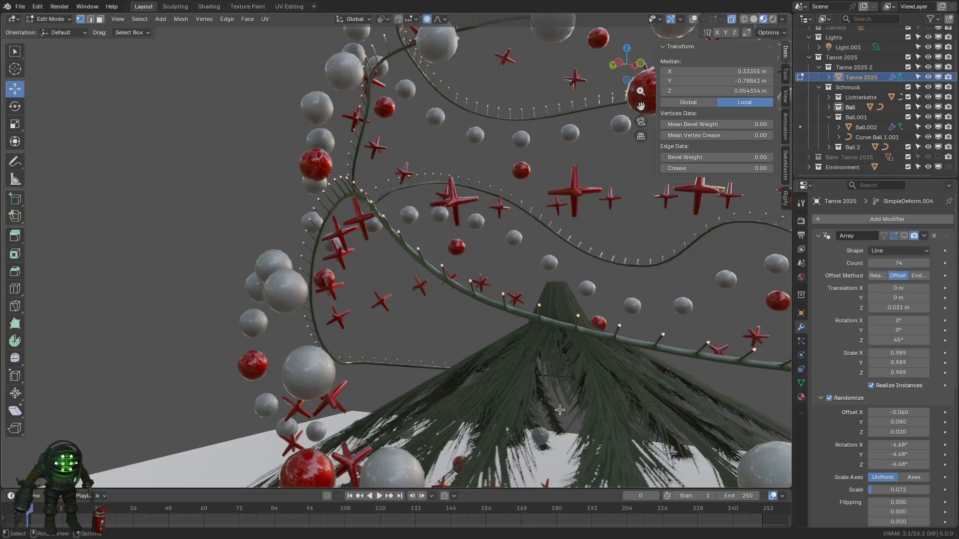
scroll(570, 376, "down", 2)
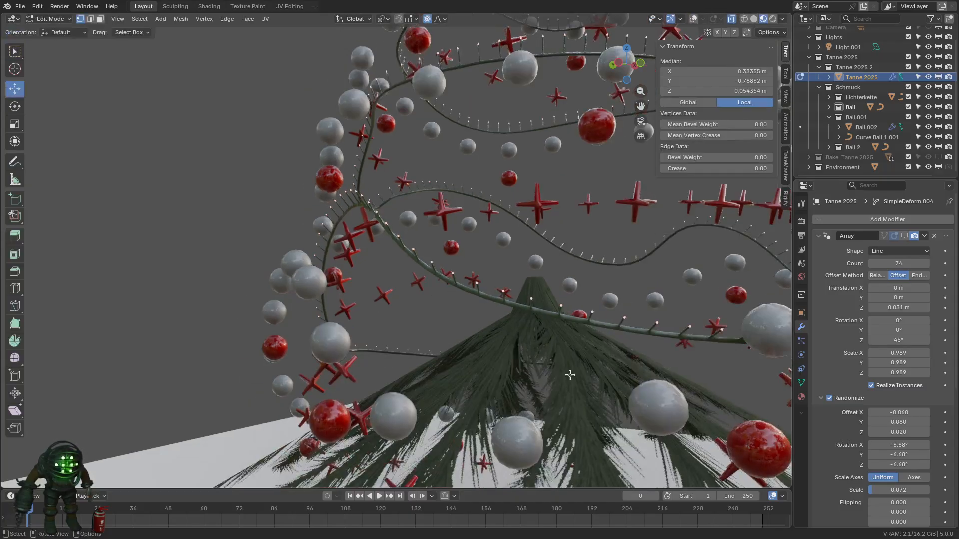
scroll(571, 376, "down", 6)
key("Tab")
middle_click_drag(516, 387, 534, 322)
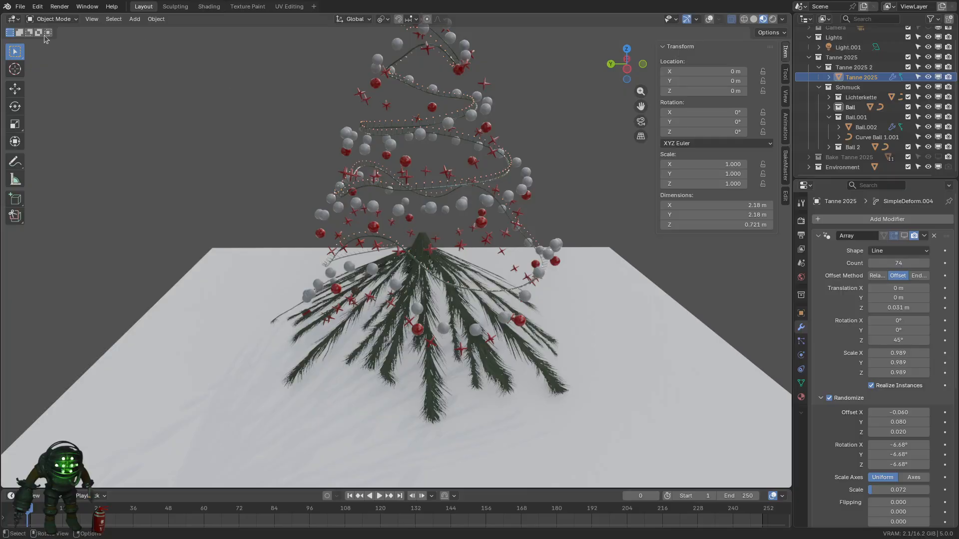
- Open the Blender file containing the single needle branch, discarding the unsaved changes to Tannenbaum 2025.blend
left_click(21, 7)
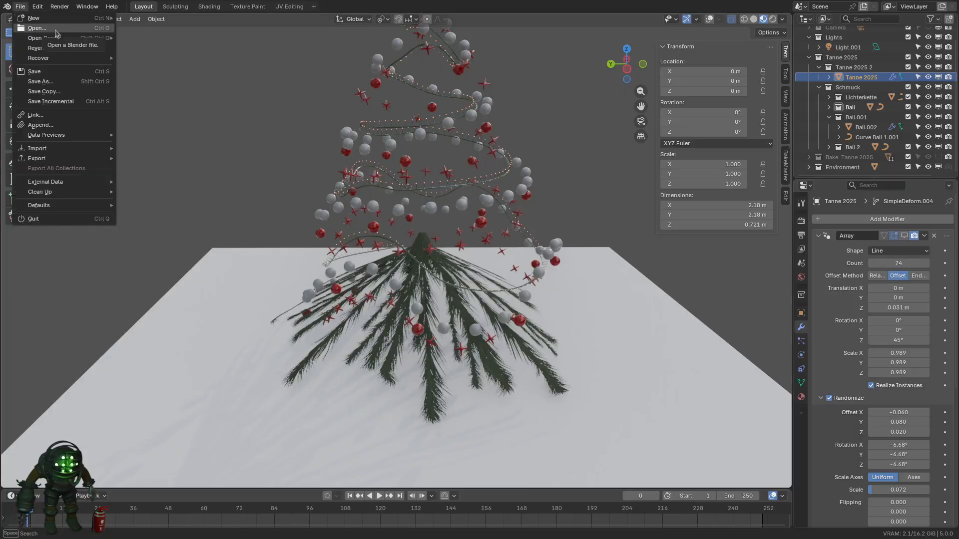
left_click(37, 28)
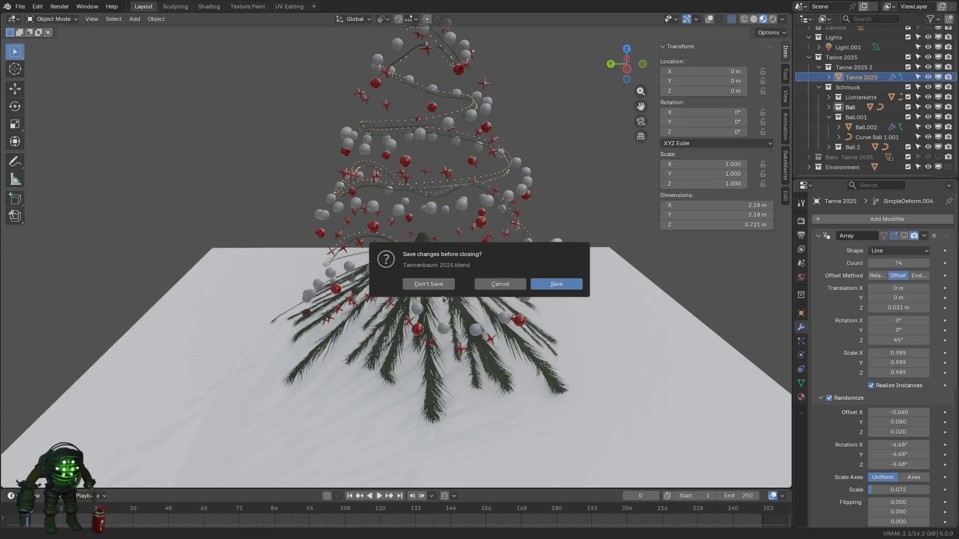
left_click(444, 285)
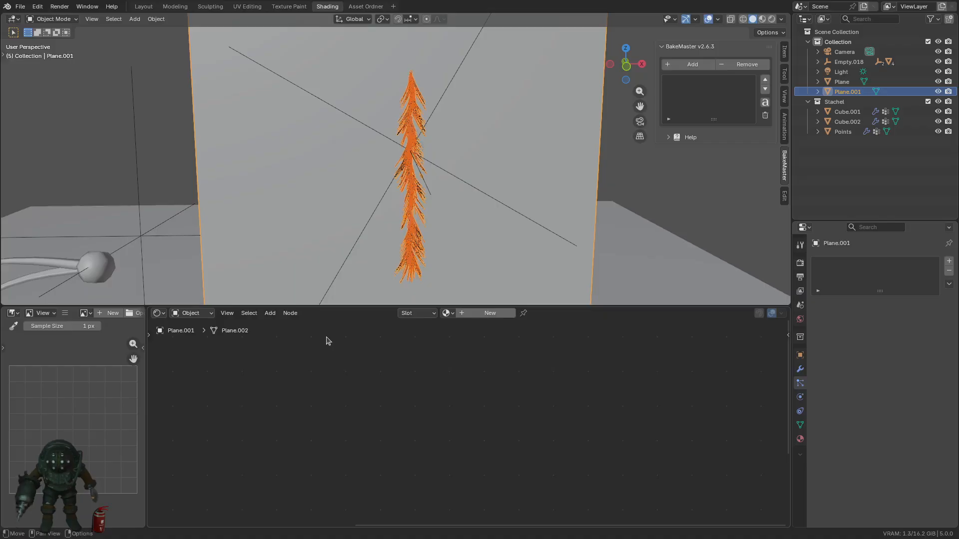
- Set the branch scene's viewport to Material Preview shading
scroll(312, 218, "down", 2)
scroll(302, 205, "up", 8)
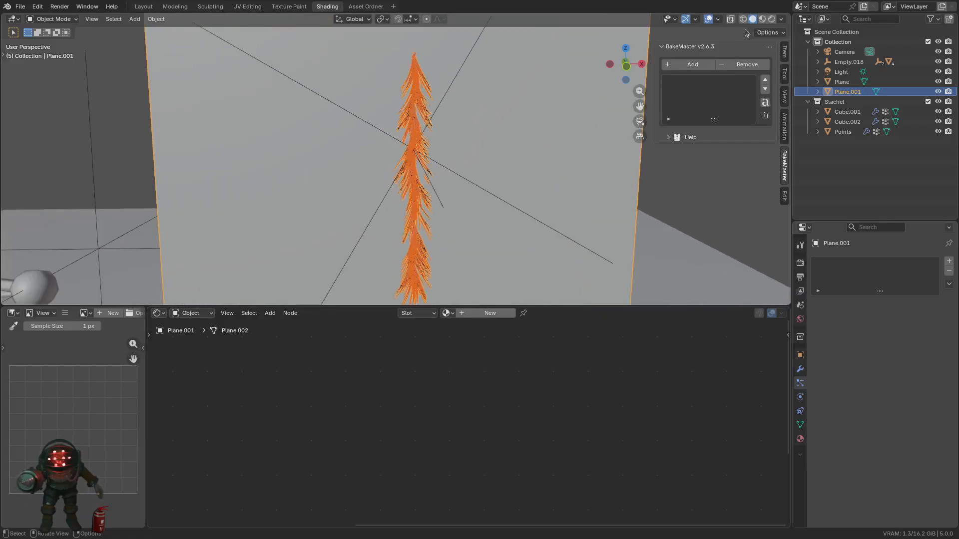
left_click(762, 20)
middle_click_drag(552, 152, 527, 156)
- Hide the upright background plane Plane.001 behind the needle branch
left_click(523, 159)
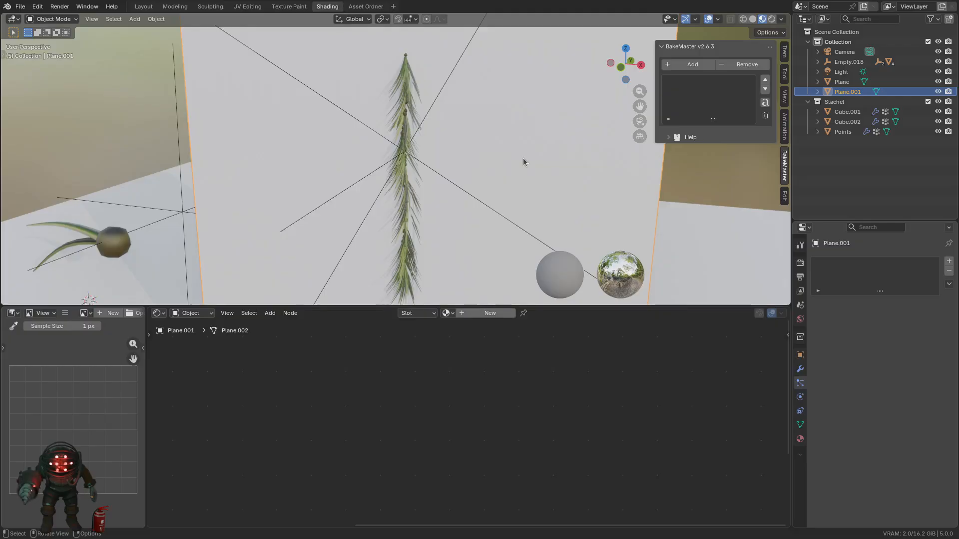
key("h")
middle_click_drag(235, 199, 327, 149, "shift")
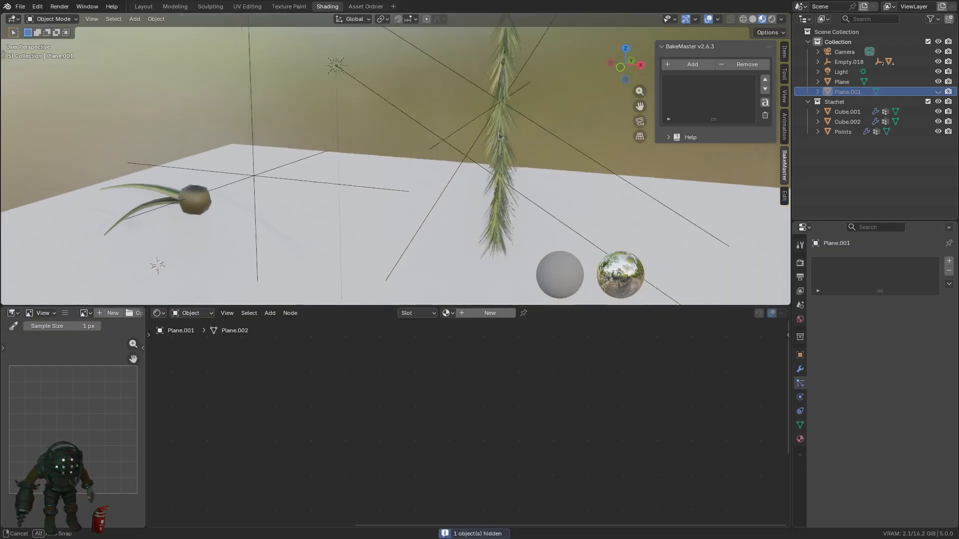
middle_click_drag(542, 138, 490, 143)
scroll(491, 145, "up", 4)
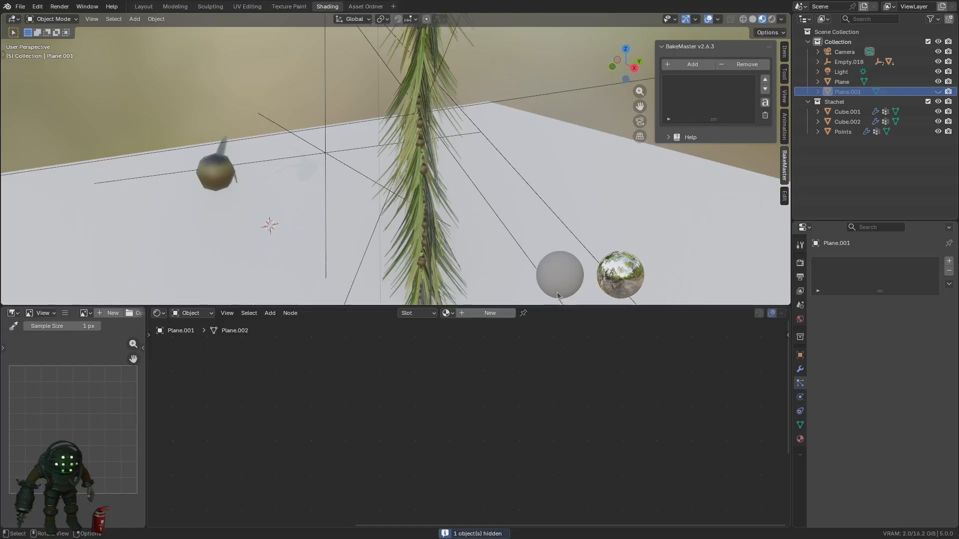
- Enlarge the 3D viewport over the node editor and turn off the viewport overlays
left_click_drag(551, 308, 549, 486)
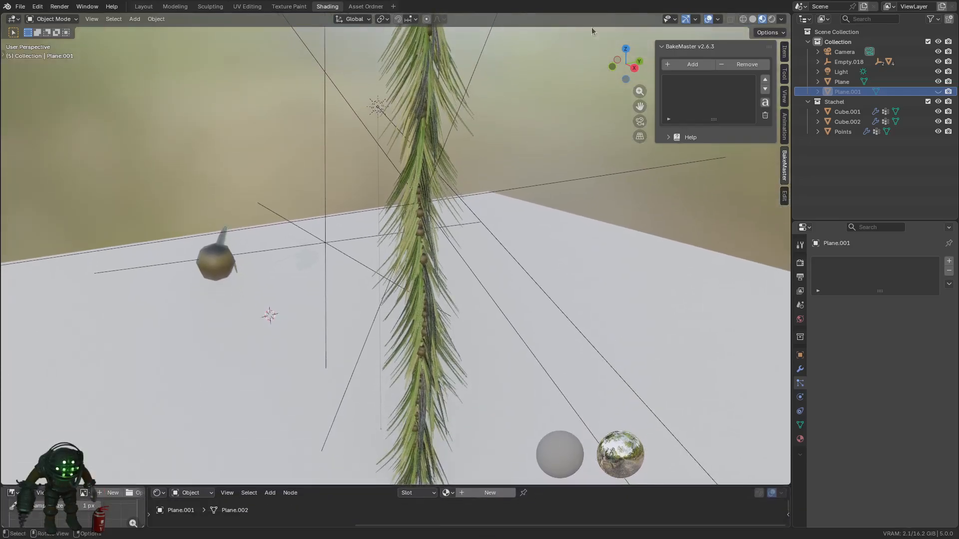
left_click(710, 19)
middle_click_drag(459, 193, 480, 194)
- Select the needle branch and show its modifier stack with more room for the properties
left_click(479, 194)
middle_click_drag(532, 222, 536, 224)
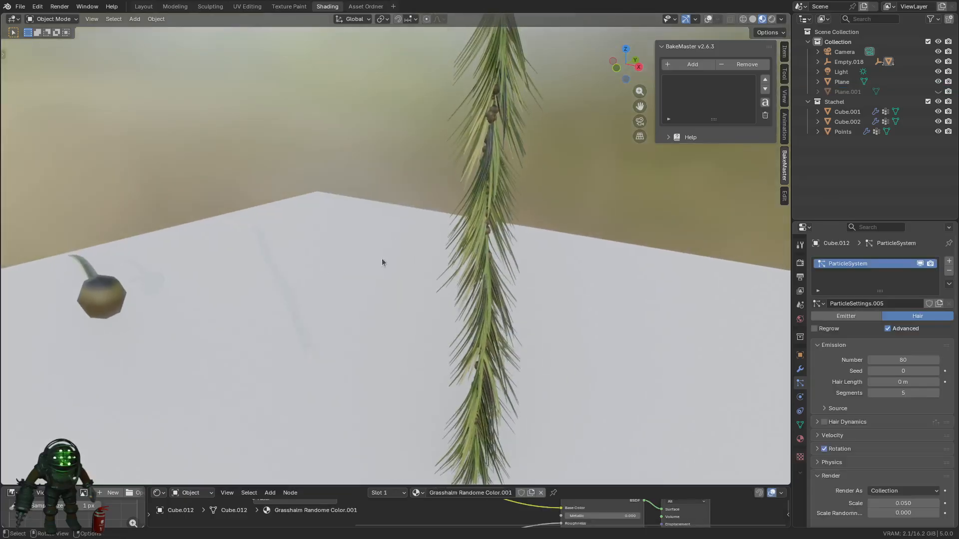
left_click(800, 369)
left_click_drag(845, 218, 845, 136)
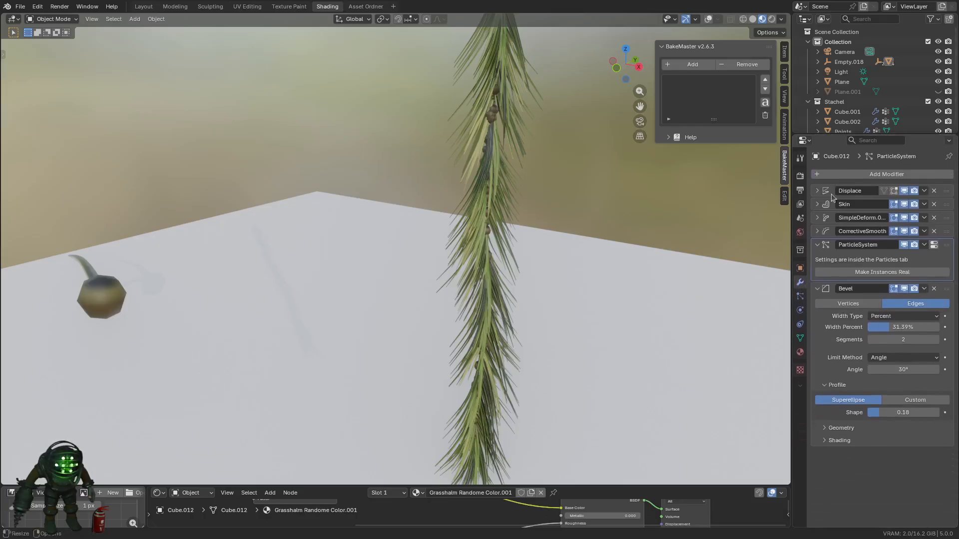
- Examine the branch's Displace settings, trying its Strength value, and look into the Skin modifier
left_click(818, 191)
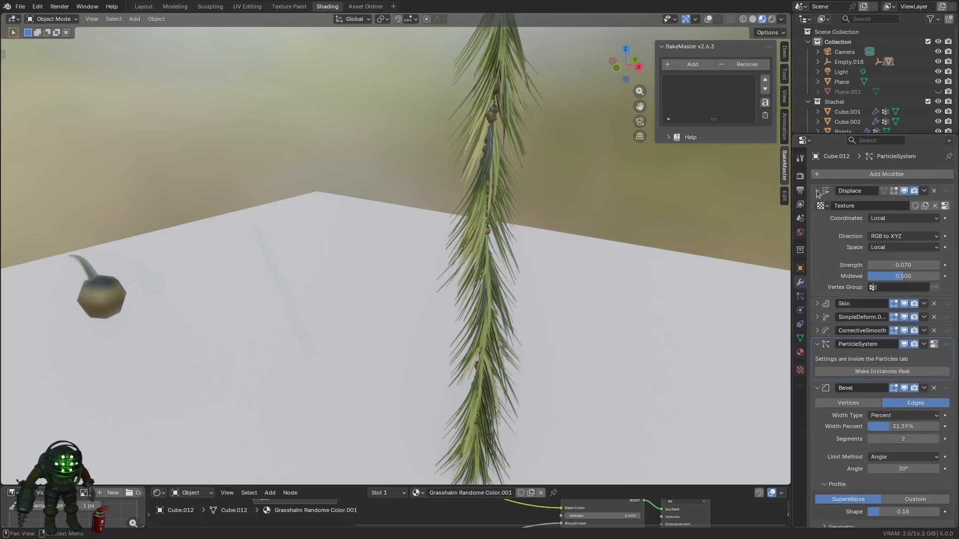
left_click_drag(825, 136, 827, 101)
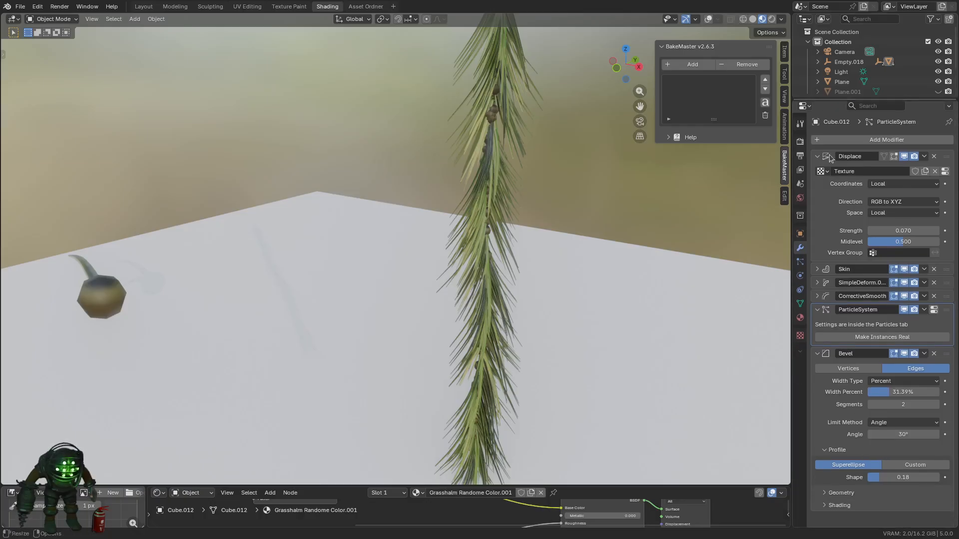
left_click_drag(914, 231, 879, 231)
key("Escape")
left_click(818, 270)
left_click(818, 270)
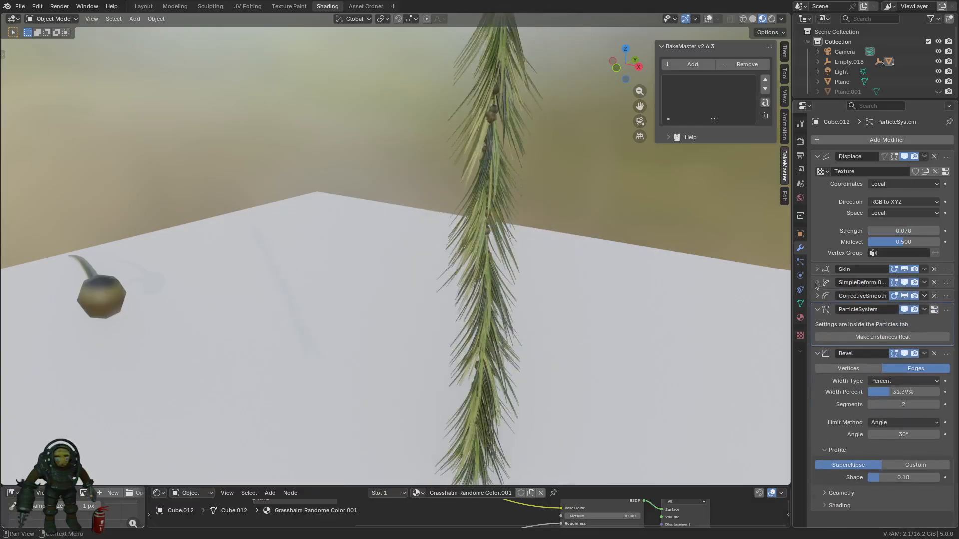
- Expand the SimpleDeform and CorrectiveSmooth modifiers to review their settings, trying the smoothing's Repeat value
left_click(817, 283)
scroll(833, 349, "down", 1)
left_click(824, 397)
scroll(822, 397, "down", 4)
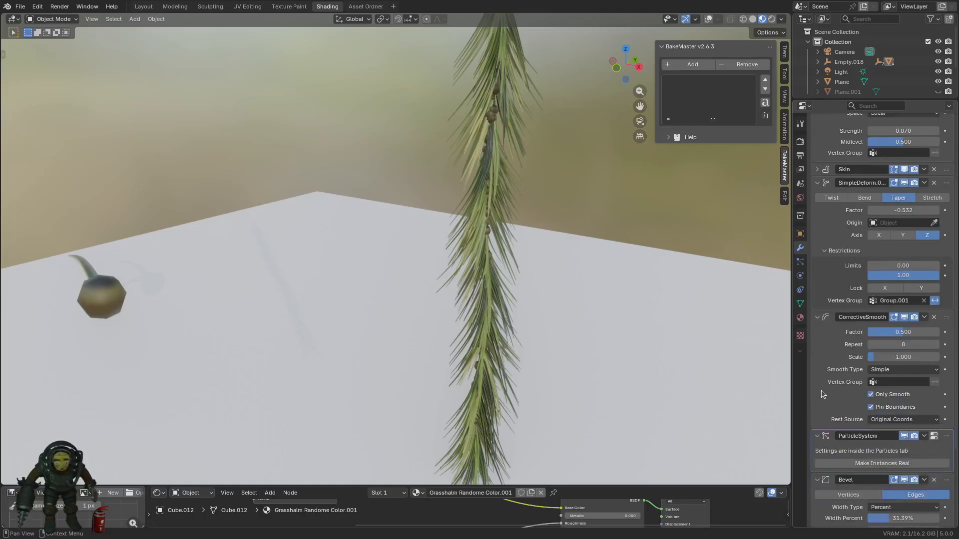
mouse_move(894, 345)
left_mouse_down()
mouse_move(871, 345)
mouse_move(904, 345)
mouse_move(891, 345)
left_mouse_up()
key("Escape")
- Turn off CorrectiveSmooth in the viewport, comparing the whole branch with and without the smoothing
left_click(906, 318)
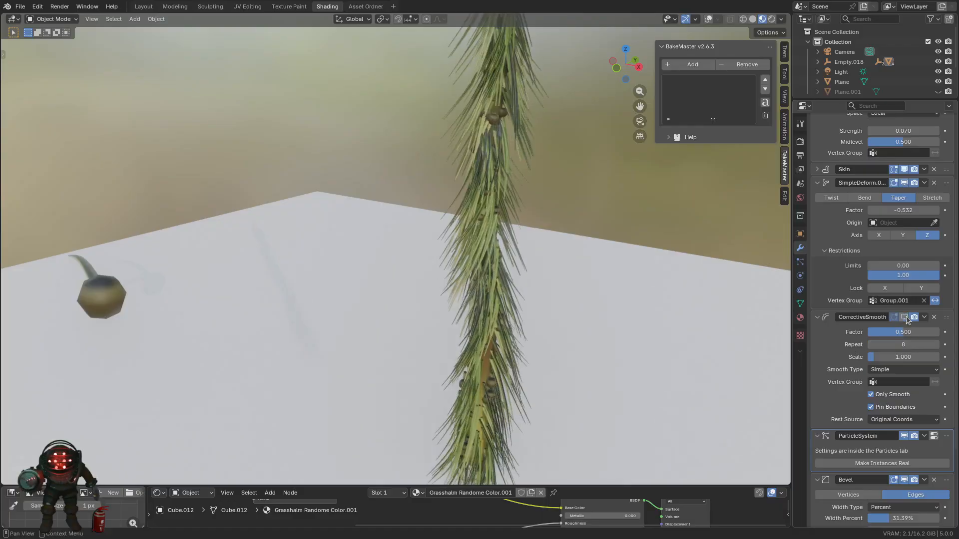
middle_click_drag(572, 317, 575, 346)
scroll(572, 336, "down", 4)
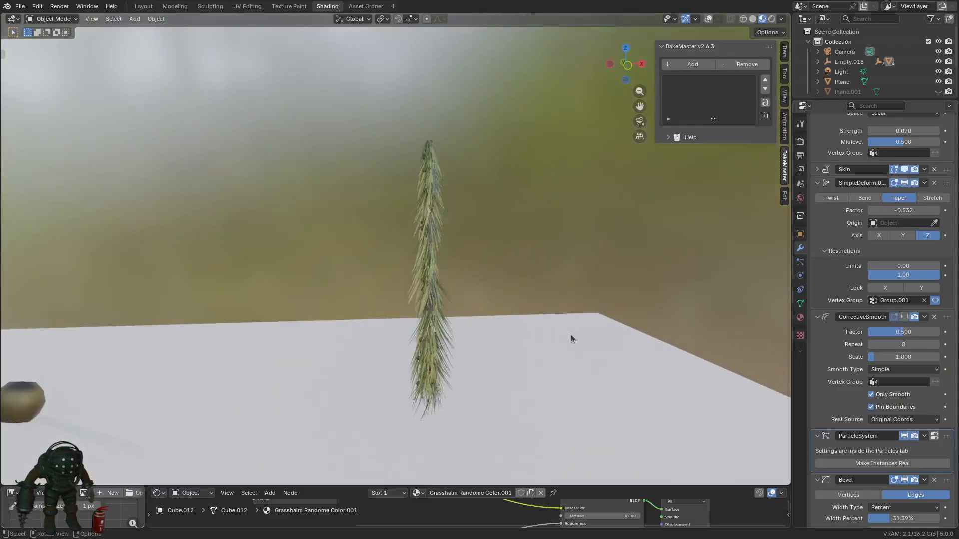
scroll(571, 335, "up", 3)
left_click(905, 318)
left_click(905, 318)
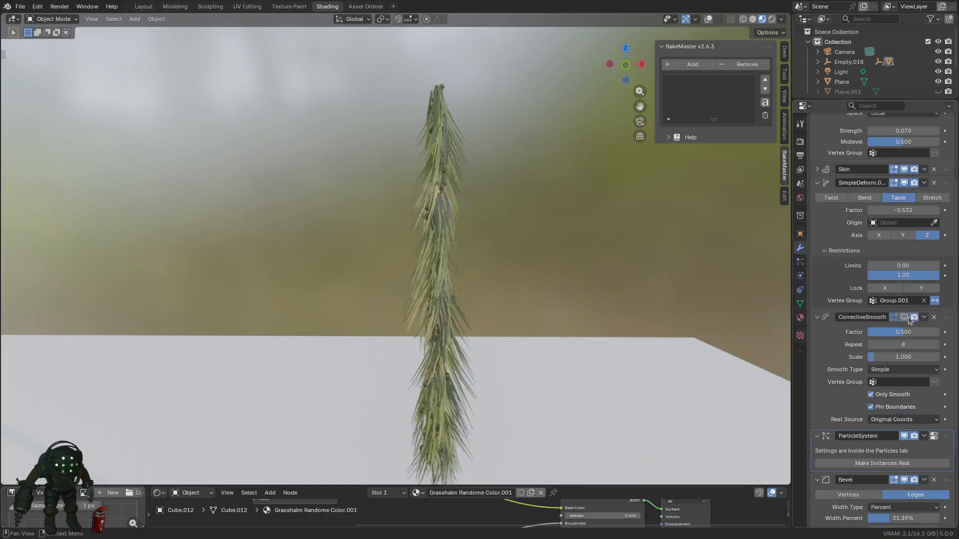
- Turn CorrectiveSmooth back on in the viewport, try its Factor value, and collapse the modifier
left_click(905, 317)
scroll(657, 360, "up", 5)
mouse_move(904, 332)
left_mouse_down()
mouse_move(883, 332)
mouse_move(919, 332)
left_mouse_up()
key("Escape")
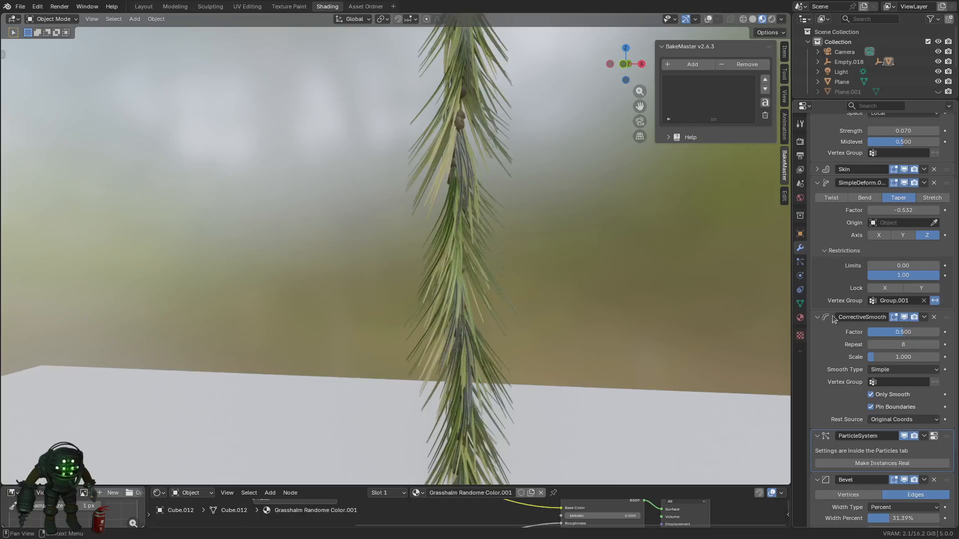
left_click(818, 318)
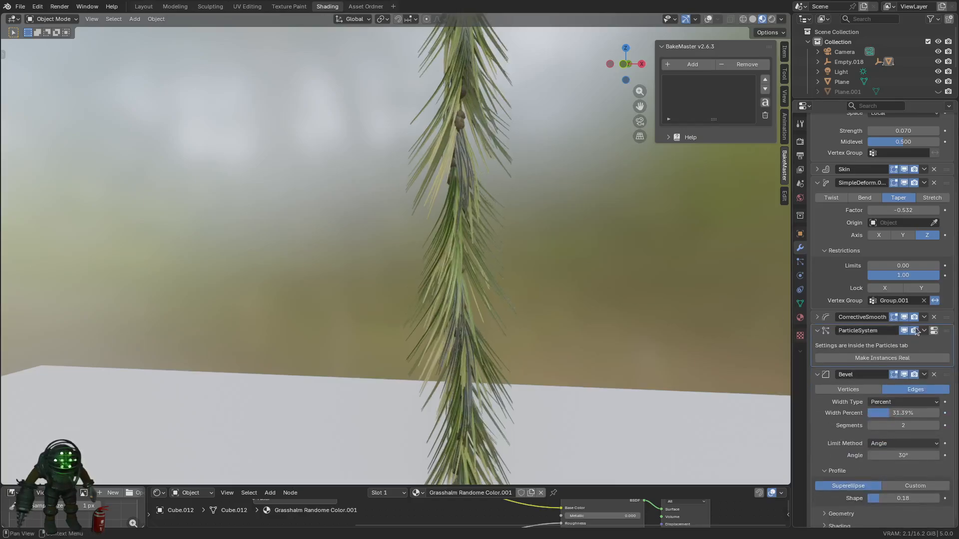
- Compare the branch with and without the Bevel modifier by repeatedly switching its viewport display, leaving it on
scroll(852, 367, "down", 1)
left_click(905, 370)
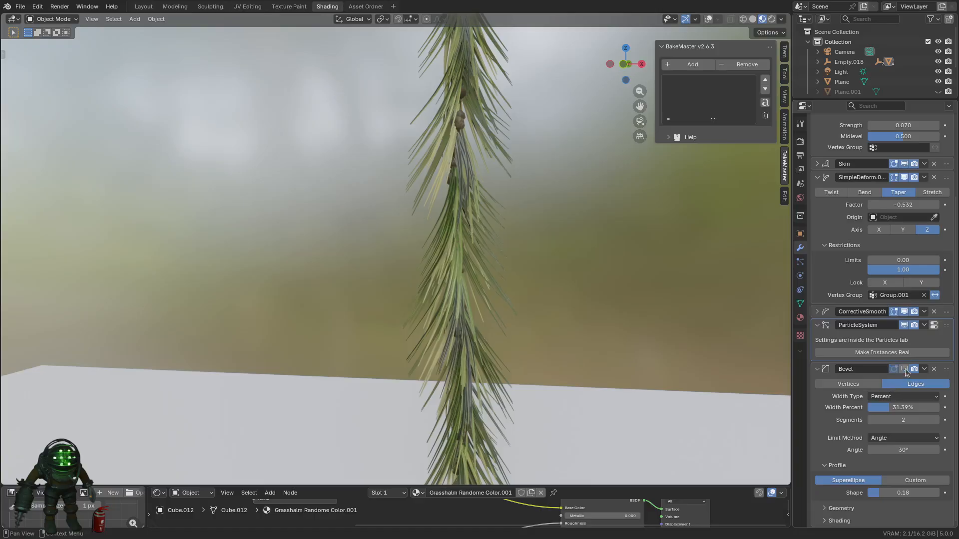
left_click(905, 370)
left_click(905, 369)
left_click(905, 369)
left_click(905, 369)
left_click(905, 370)
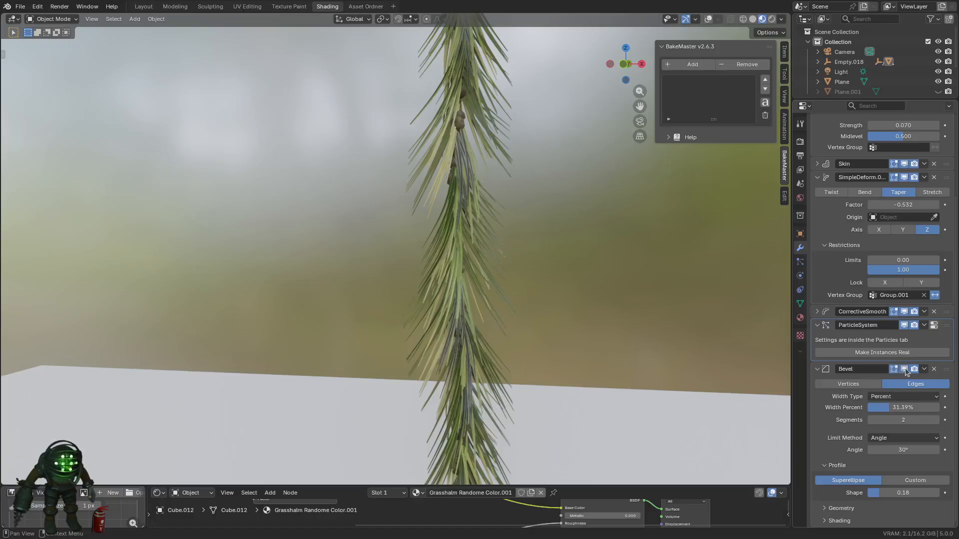
- Select a curved needle beside the branch and the round Points object, examining the modifiers of each
scroll(515, 360, "down", 5)
middle_click_drag(357, 366, 509, 299, "shift")
left_click(173, 314)
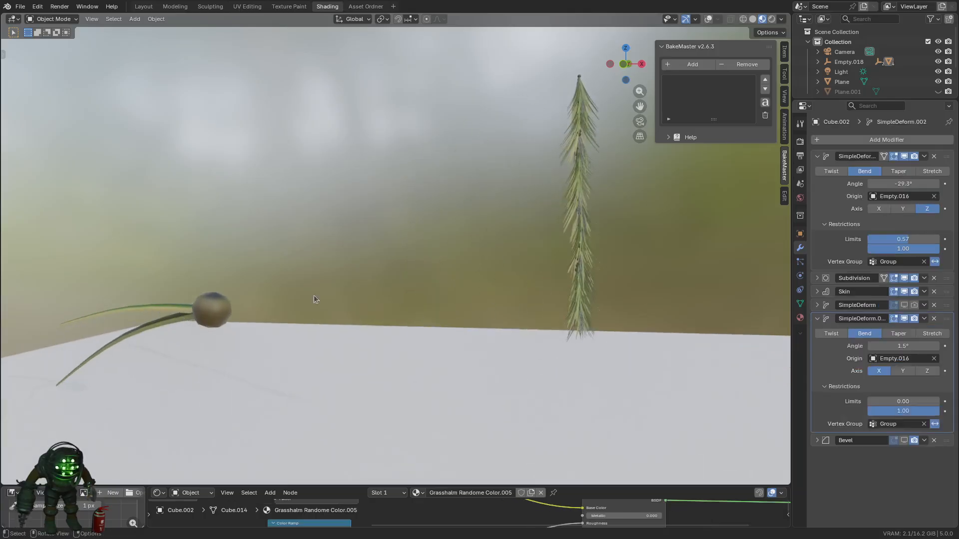
key("Tab")
key("Tab")
middle_click_drag(618, 342, 496, 362)
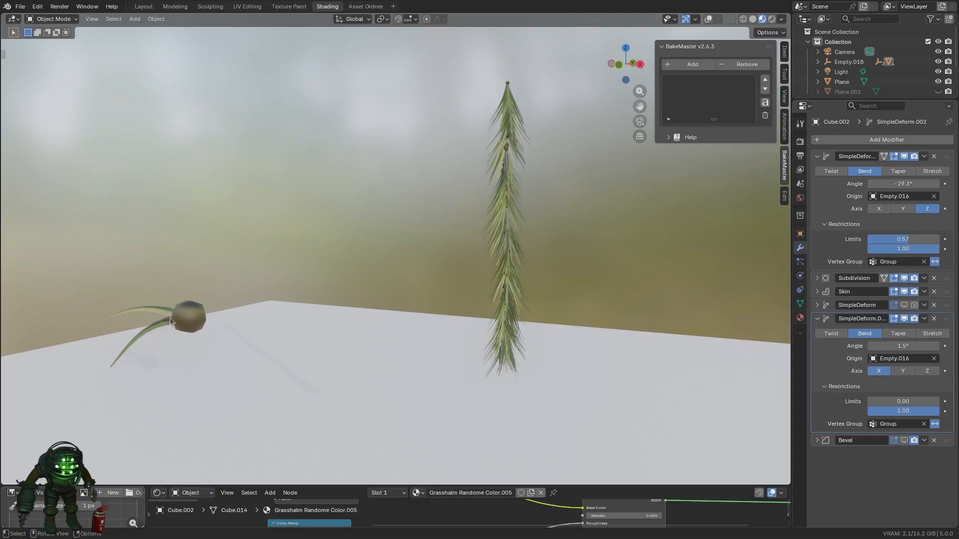
left_click(197, 330)
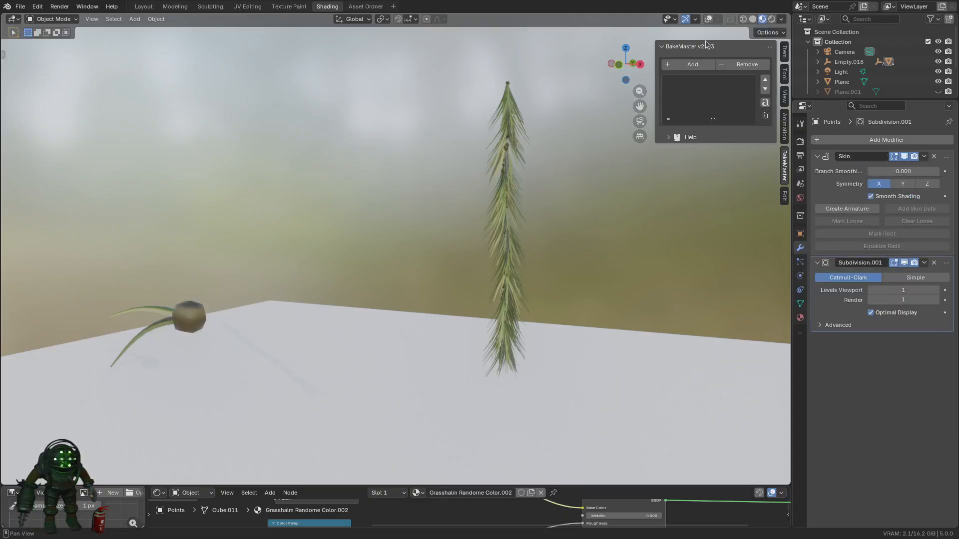
- Switch the viewport to solid shading and try moving the round object and the lower curved needle
left_click(752, 20)
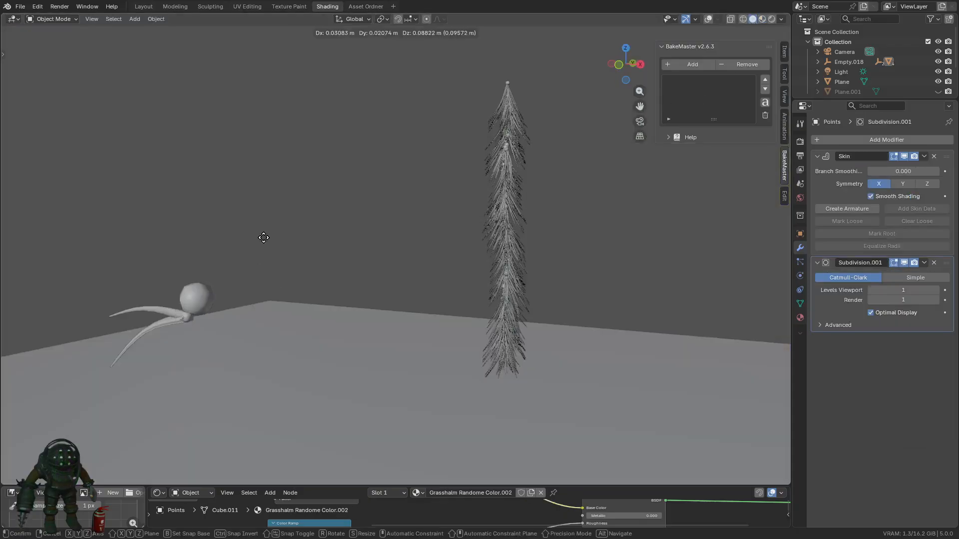
left_click(150, 314)
left_click(153, 330)
key("g")
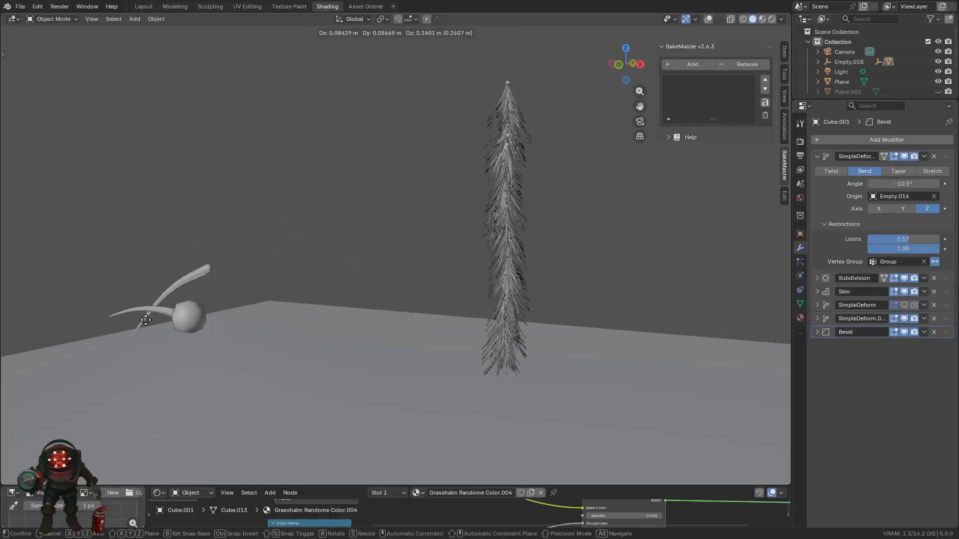
right_click(307, 374)
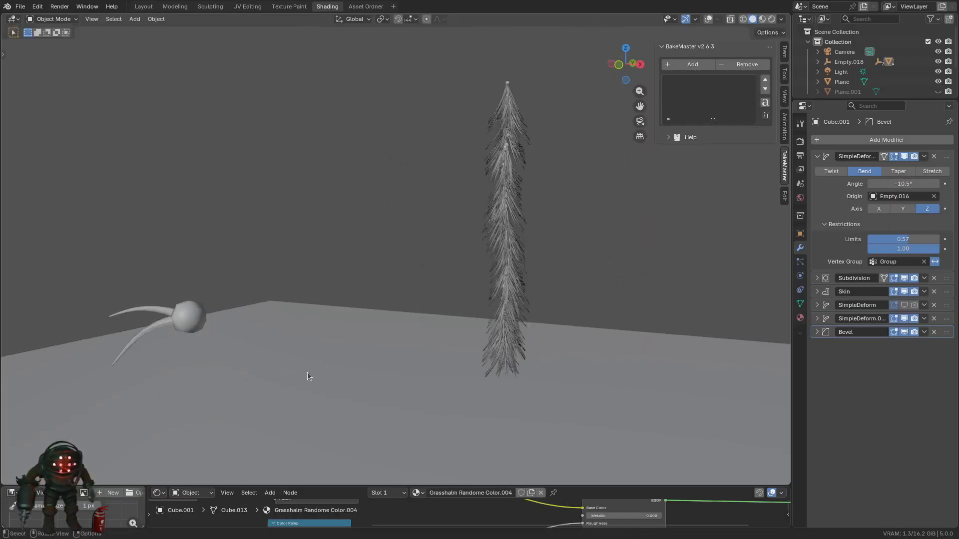
- Try moving the lower needle's mesh in Edit Mode, watching how the needles on the branch react
key("Tab")
key("g")
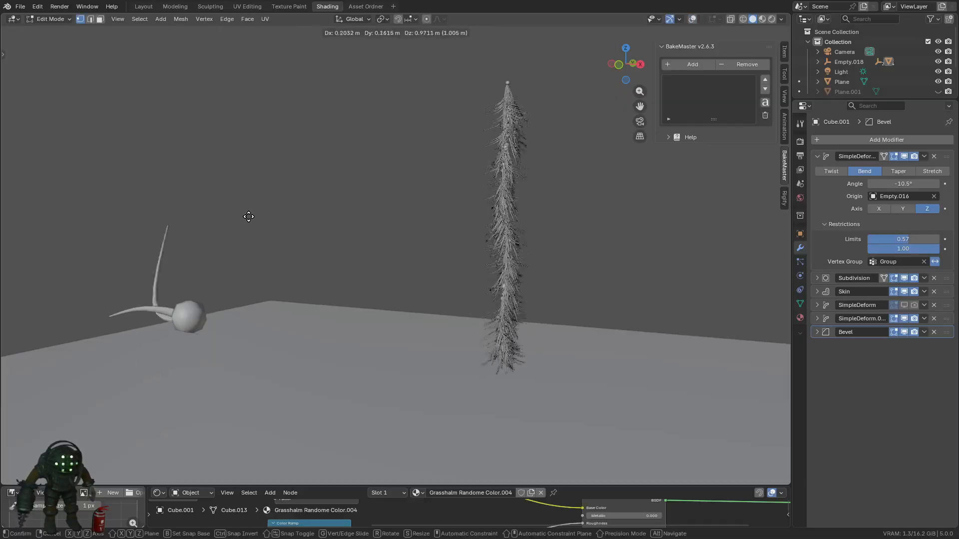
right_click(204, 375)
key("Tab")
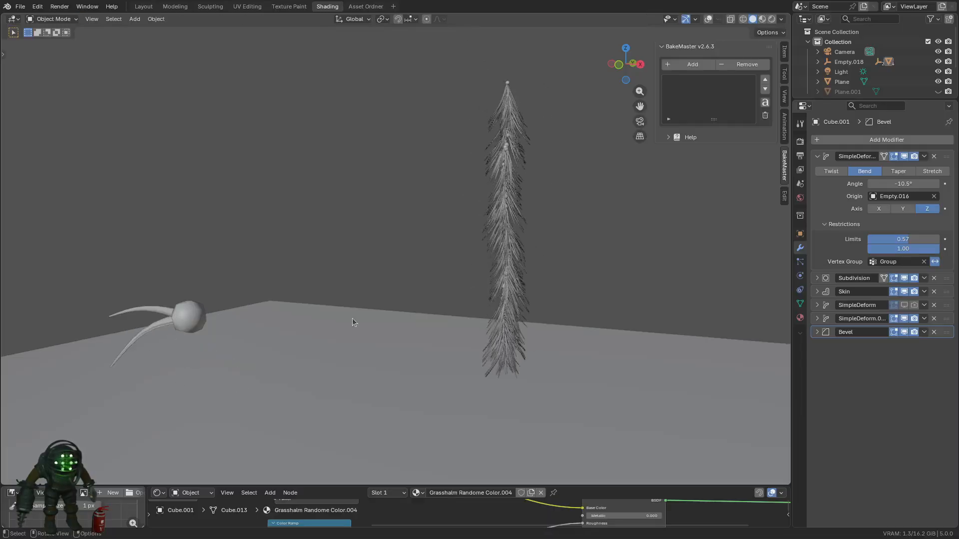
- Make the needle branch the active object and show the viewport overlays, with the whole scene in view
middle_click_drag(582, 246, 516, 312)
scroll(516, 313, "up", 1)
key("Tab")
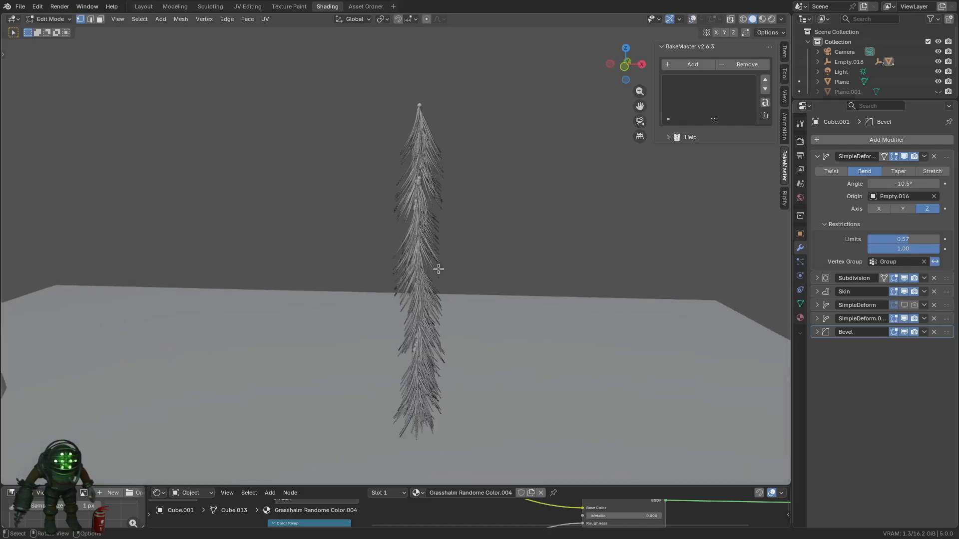
key("Tab")
left_click(441, 297)
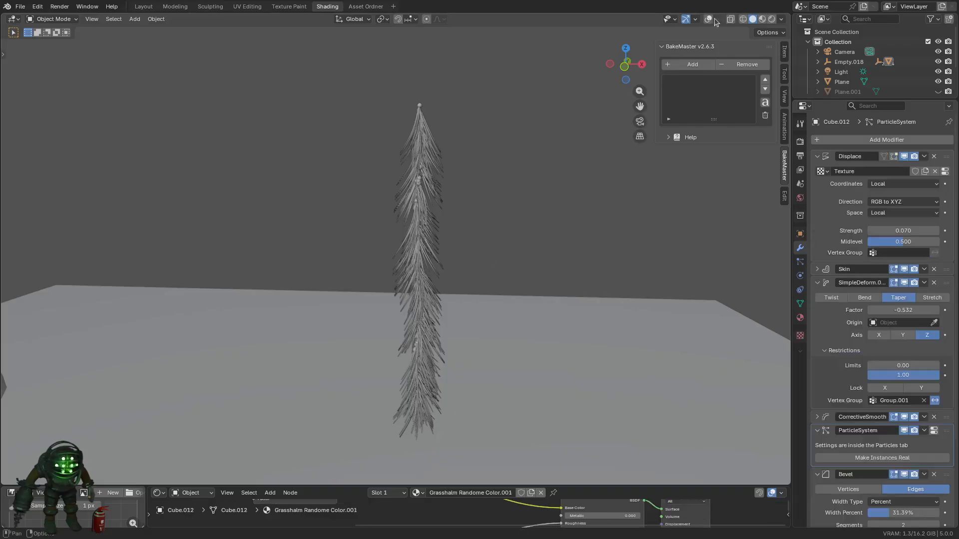
key("shift+alt+z")
middle_click_drag(560, 228, 524, 257)
left_click(525, 257)
scroll(529, 260, "down", 5)
middle_click_drag(617, 271, 523, 280, "shift")
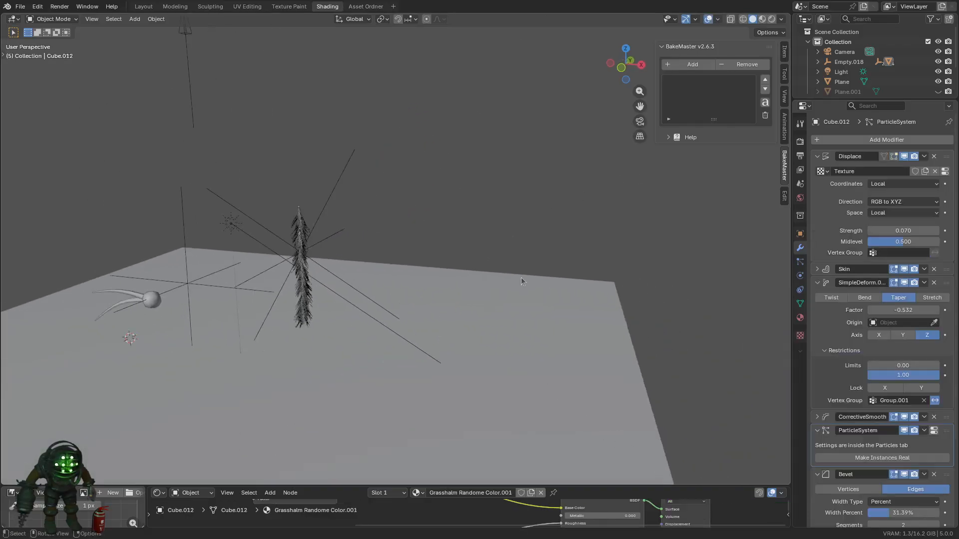
left_click(20, 6)
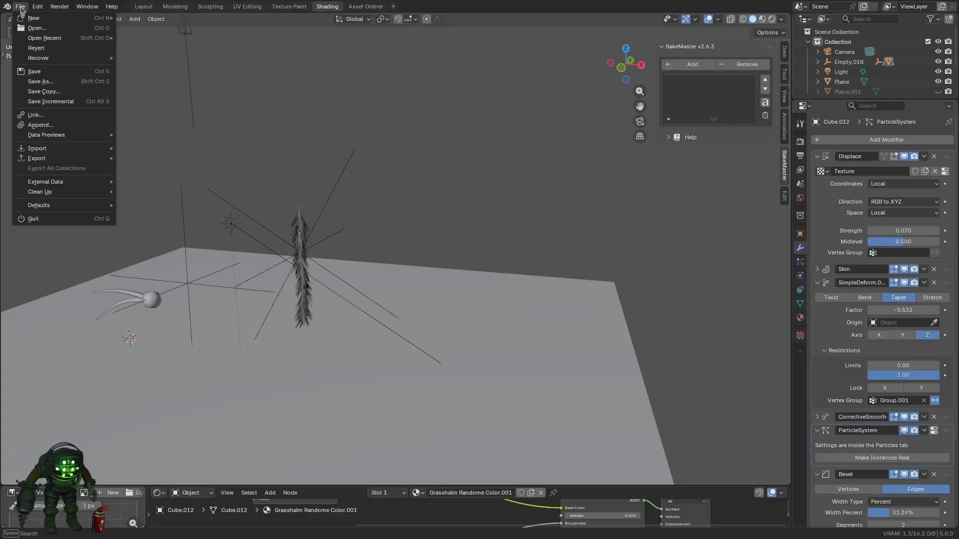
left_click(39, 30)
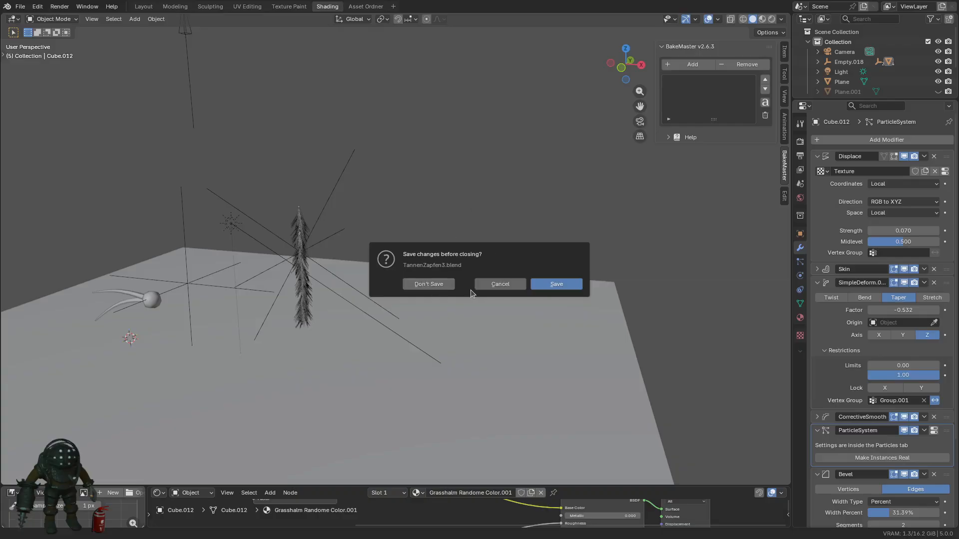
left_click(499, 284)
middle_click_drag(500, 284, 320, 289)
scroll(314, 289, "up", 3)
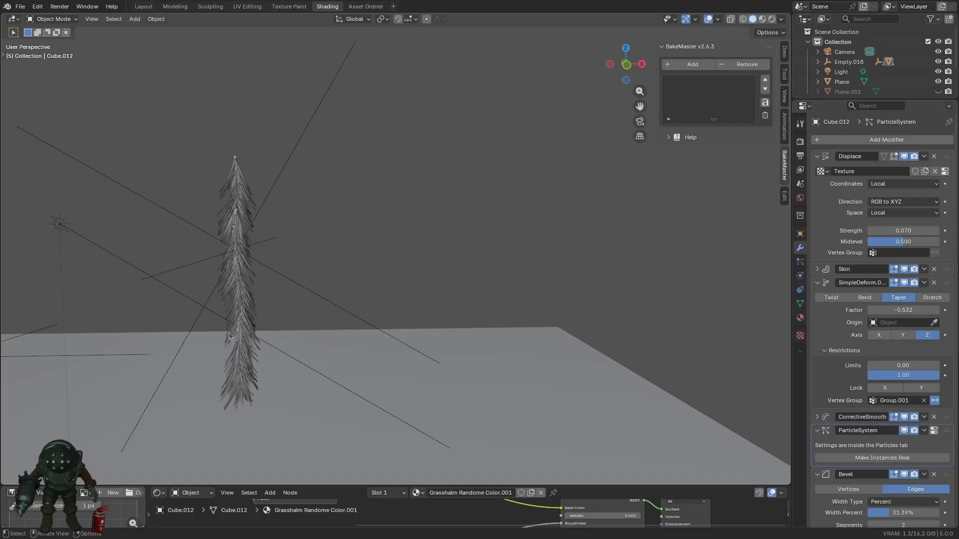
left_click(245, 310)
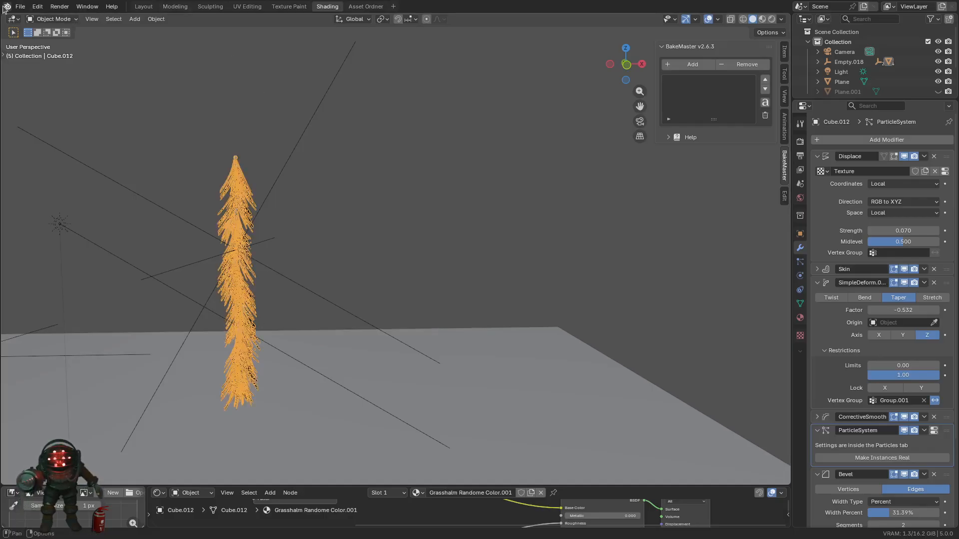
left_click(20, 6)
left_click(28, 219)
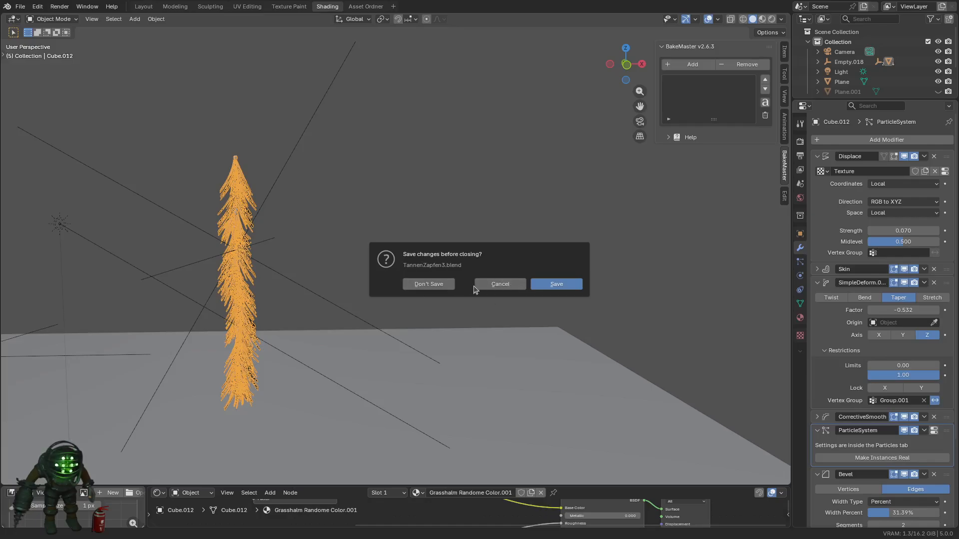
left_click(429, 284)
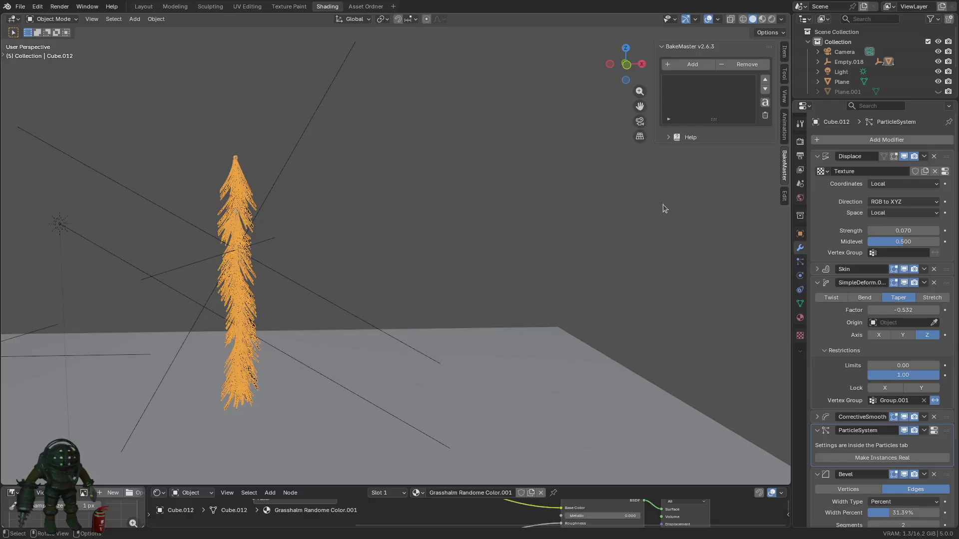
- Open the decorated Christmas tree file, select the Tanne 2025 tree and display the scene in Material Preview shading
left_click(20, 7)
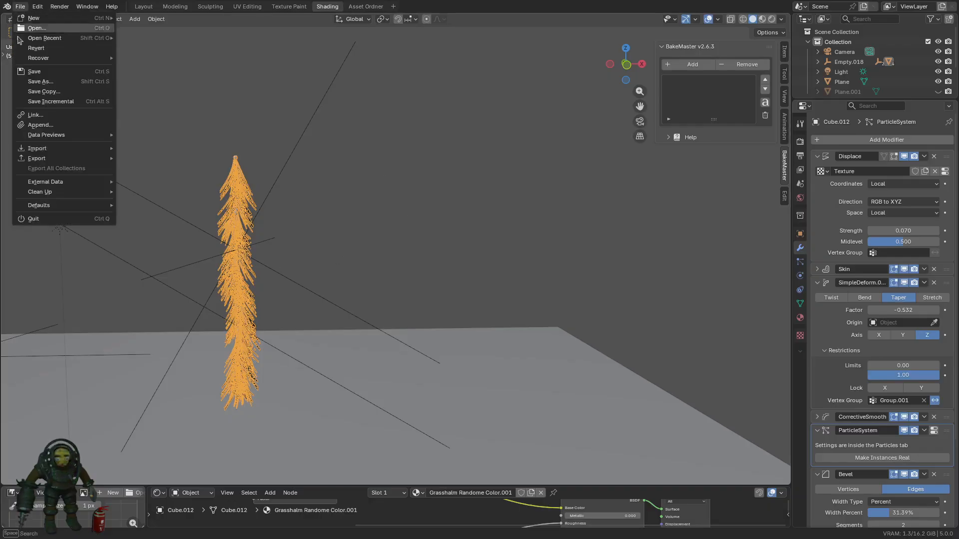
left_click(37, 28)
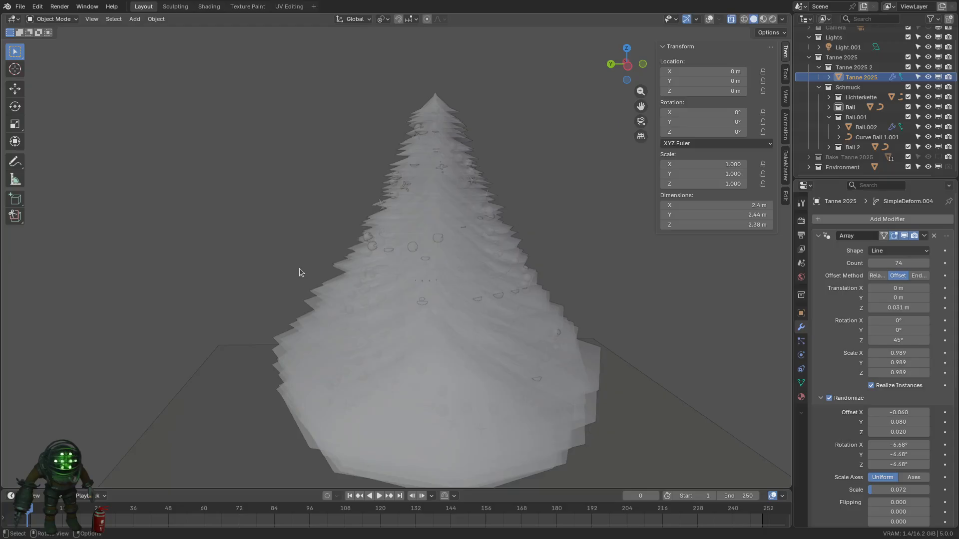
mouse_move(524, 250)
middle_mouse_down()
mouse_move(488, 286)
mouse_move(506, 249)
middle_mouse_up()
left_click(540, 307)
middle_click_drag(541, 307, 562, 291)
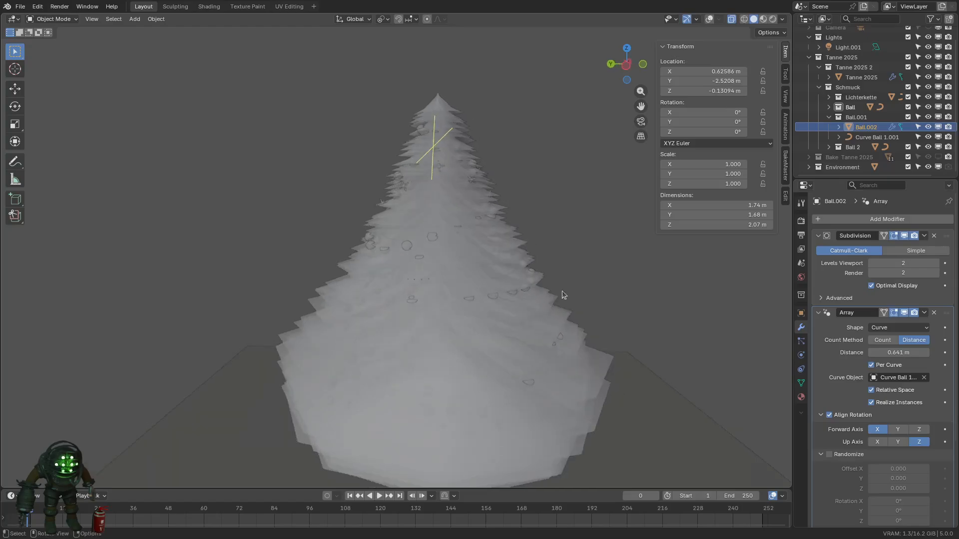
left_click(543, 276)
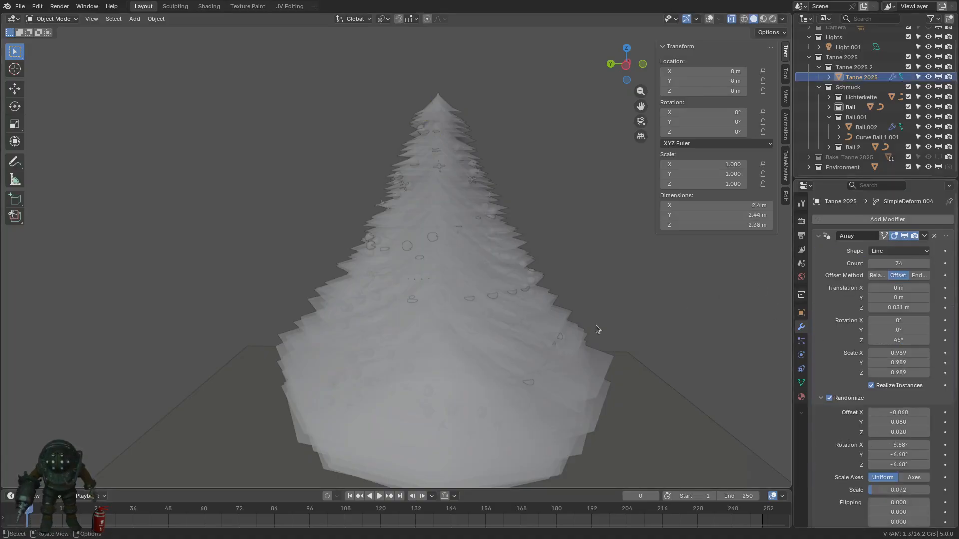
left_click(763, 19)
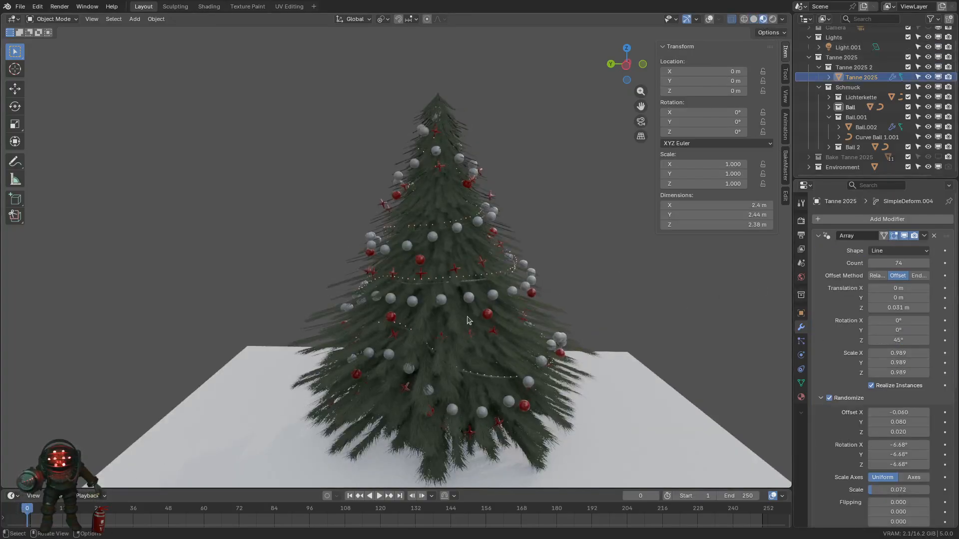
- Invert the selection and hide everything except the tree, and collapse the Ball.001 collection in the outliner
key("ctrl+i")
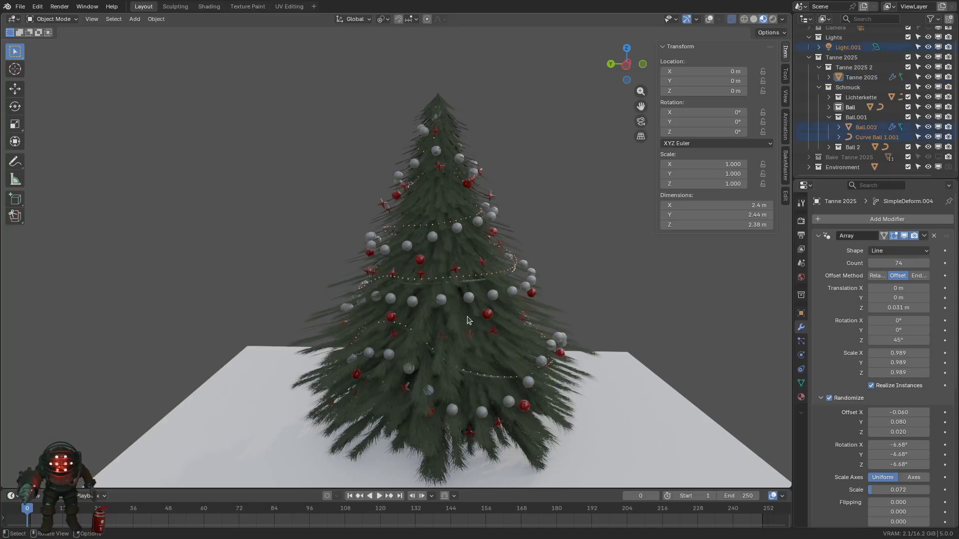
key("h")
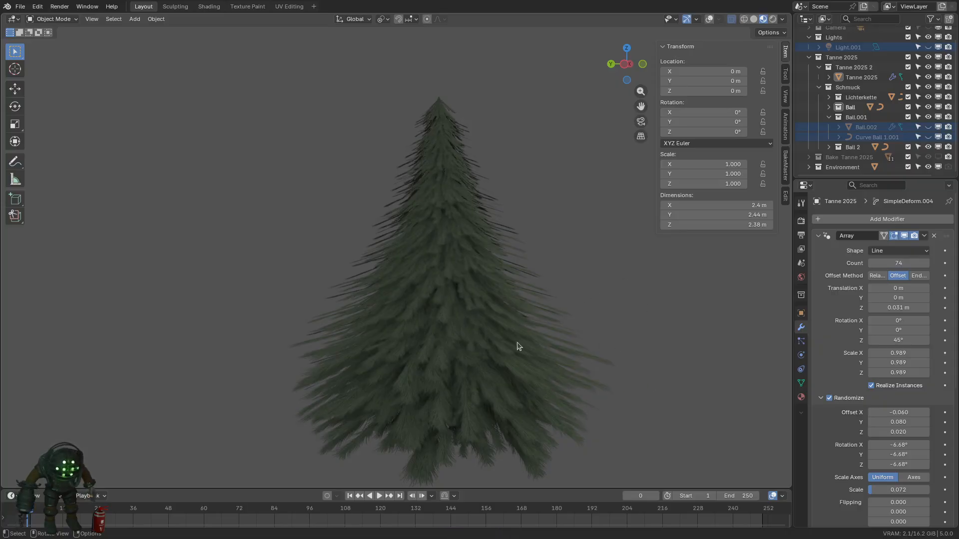
middle_click_drag(520, 347, 539, 389)
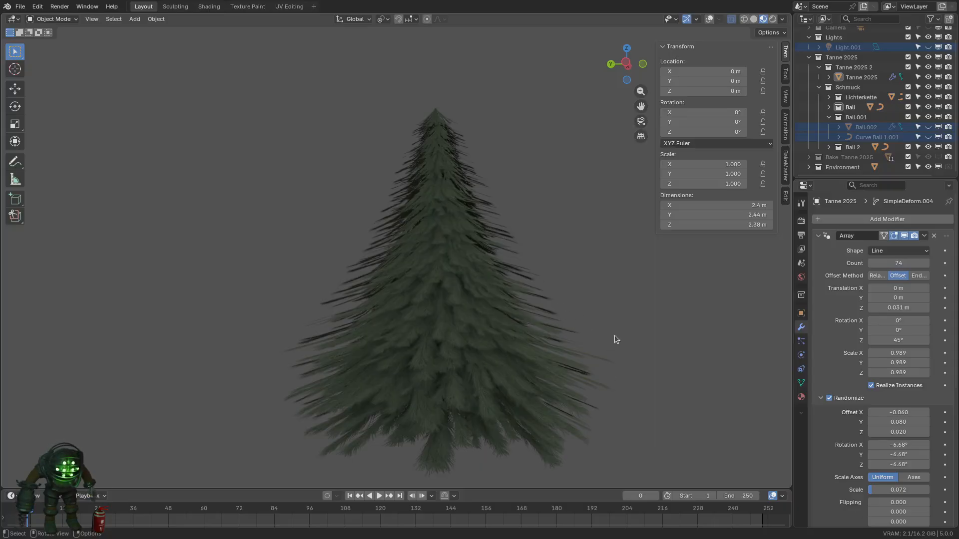
middle_click_drag(610, 341, 477, 325, "shift")
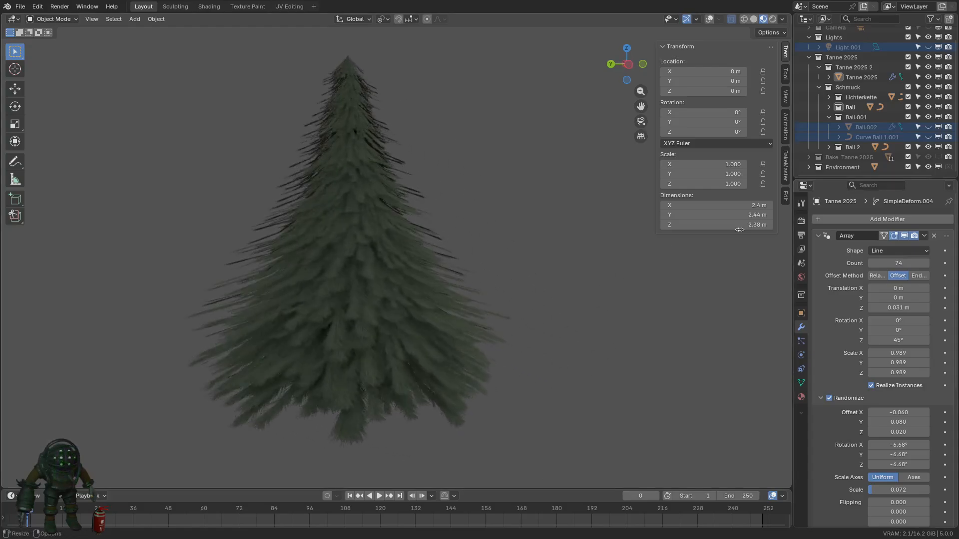
left_click(828, 118)
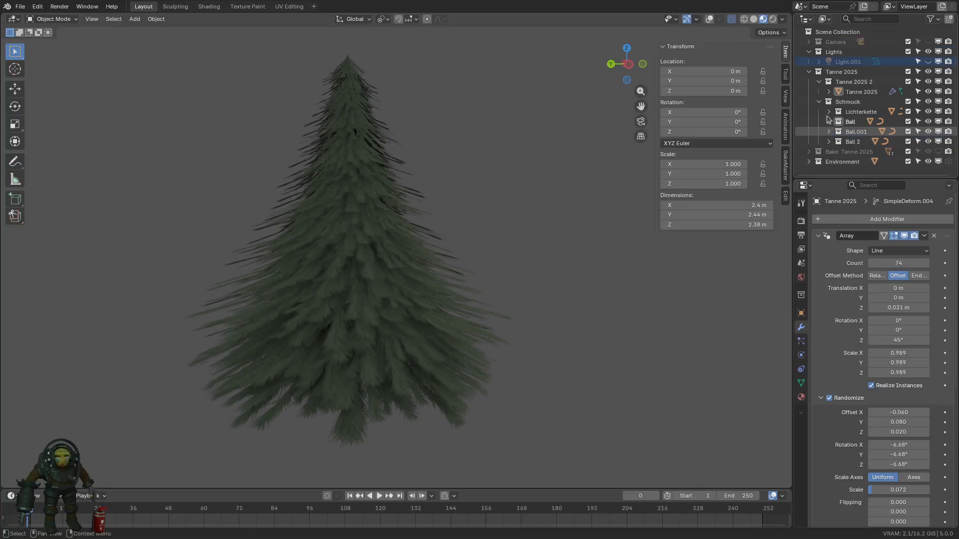
middle_click_drag(579, 185, 502, 250)
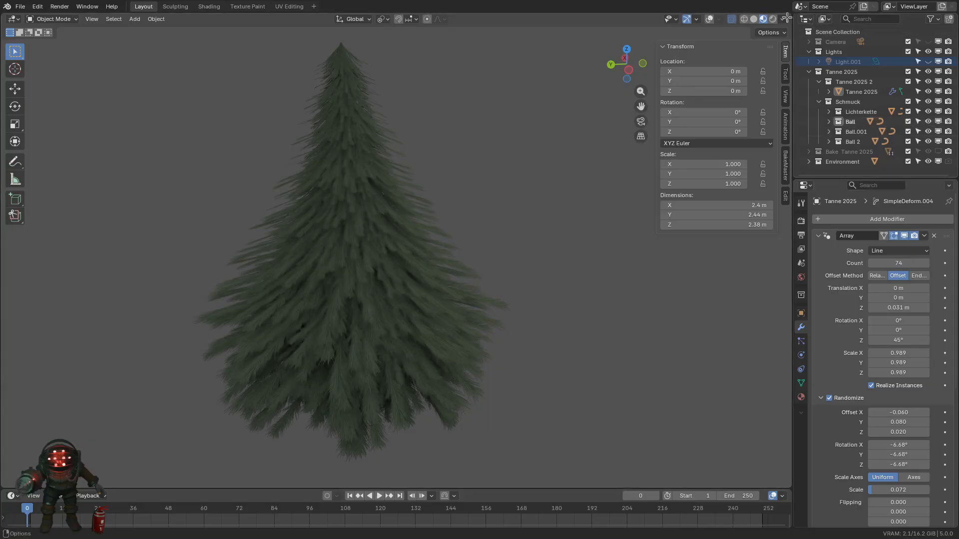
- Select the Tanne 2025 tree, turn on the viewport overlays, and collapse its Array modifier to reveal the full modifier stack
left_click(328, 268)
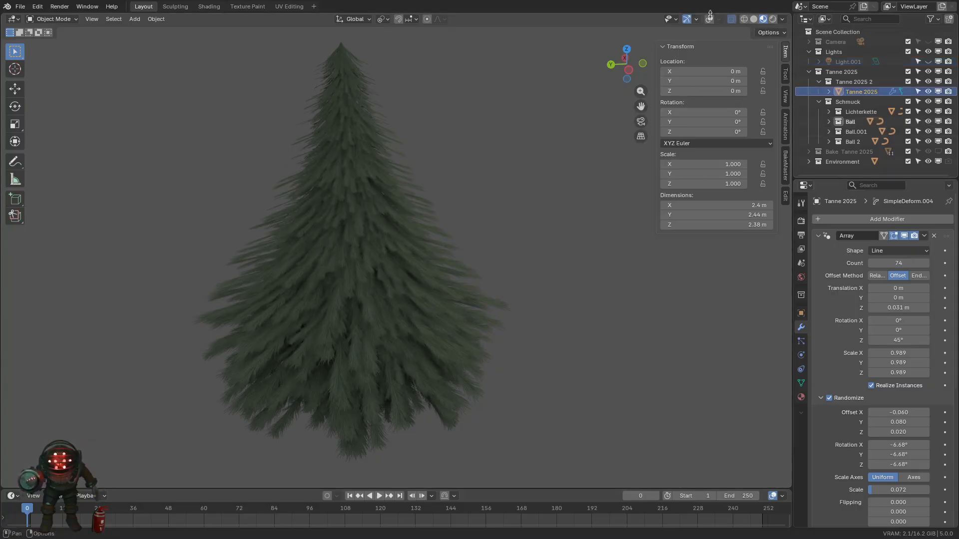
left_click(709, 19)
middle_click_drag(456, 221, 471, 188)
scroll(472, 188, "up", 3)
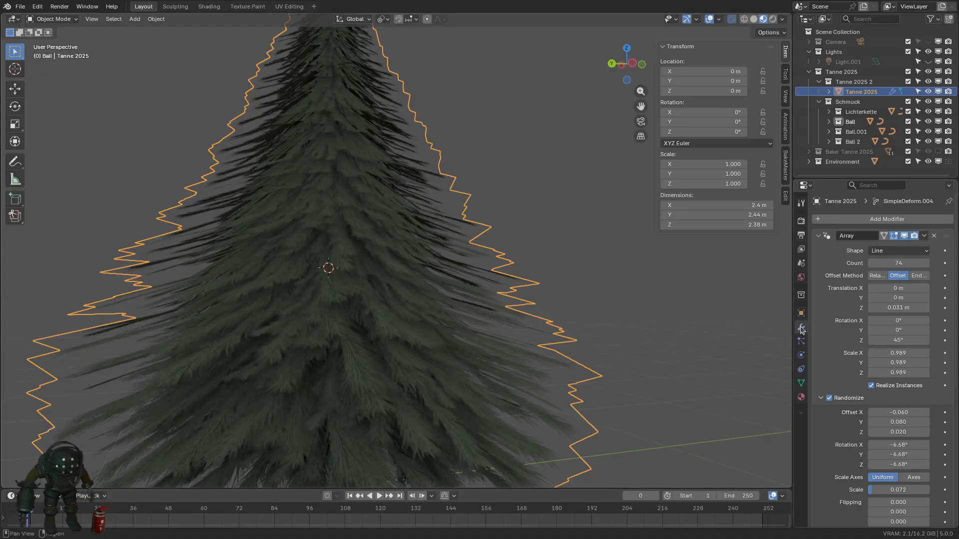
left_click(818, 236)
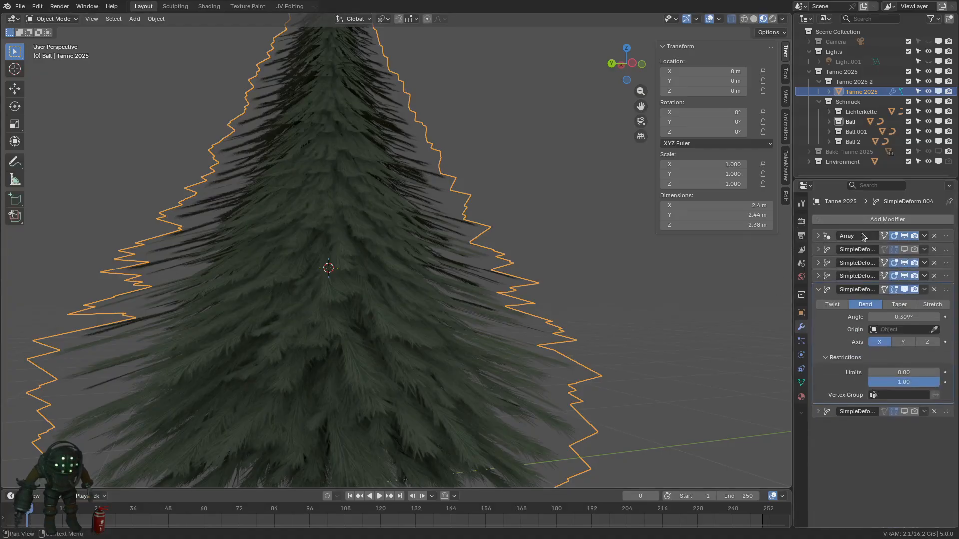
- Review the tree's Array modifier settings, collapse them, and turn off the viewport display of the enabled Simple Deform modifiers
left_click(818, 236)
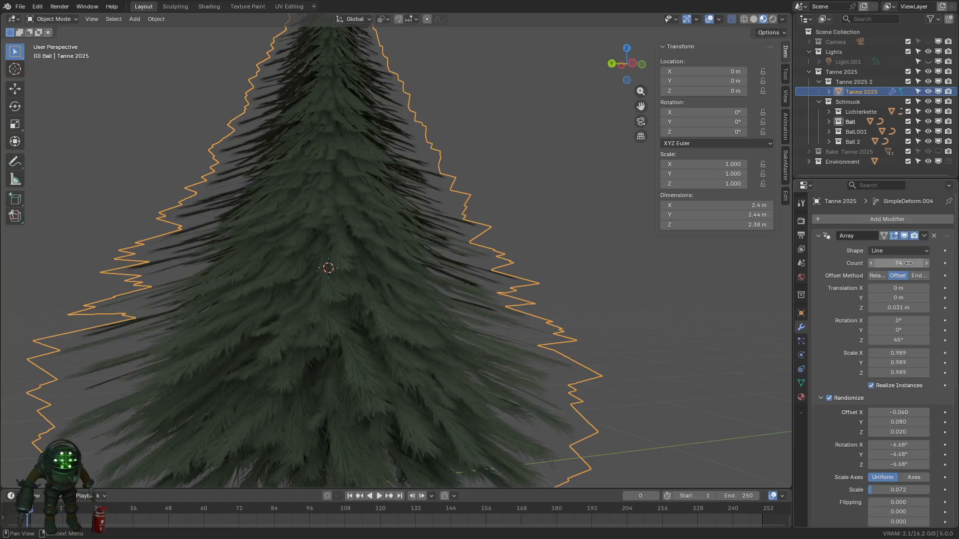
left_click(856, 238)
left_click(905, 290)
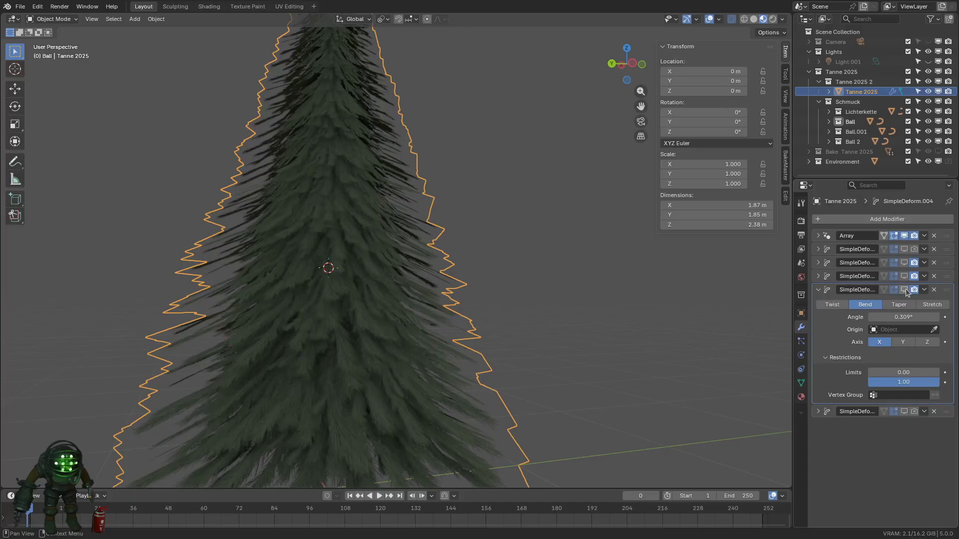
scroll(472, 237, "down", 3)
middle_click_drag(472, 237, 450, 260)
scroll(451, 259, "up", 2)
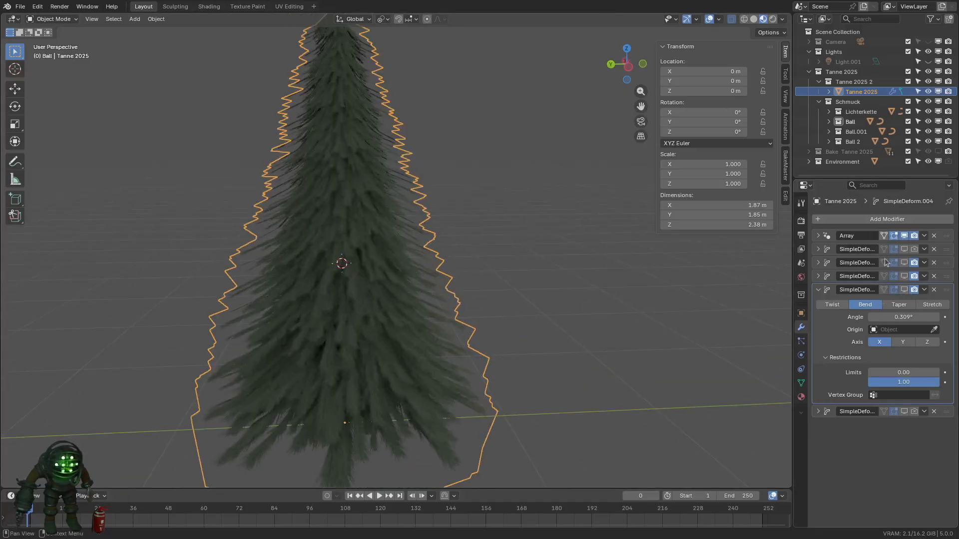
- Expand the tree's Array modifier, turn off its viewport display, and inspect the remaining single branch tier from above
left_click(823, 236)
left_click(905, 237)
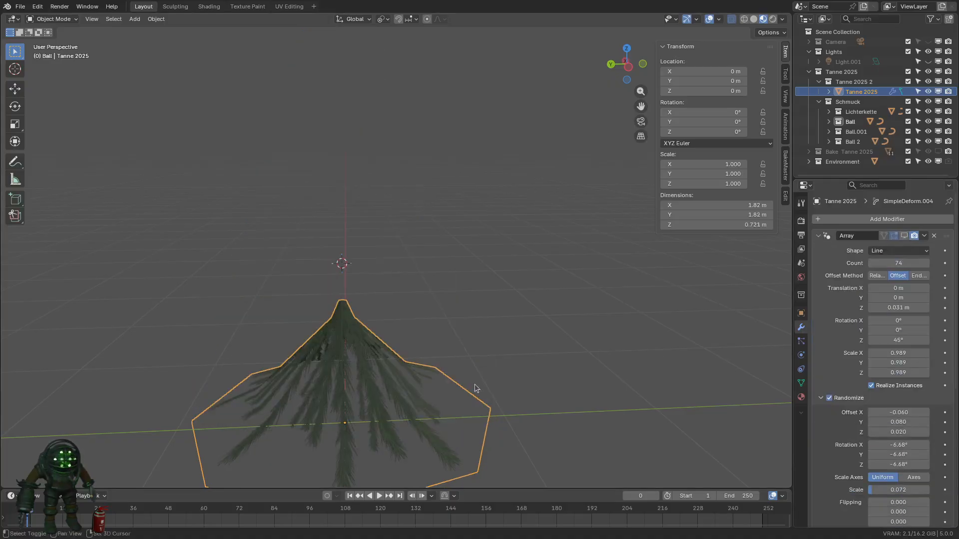
mouse_move(499, 385)
middle_mouse_down()
mouse_move(550, 342)
mouse_move(529, 381)
mouse_move(520, 321)
mouse_move(502, 393)
middle_mouse_up()
middle_click_drag(487, 327, 435, 388)
middle_click_drag(460, 353, 489, 341)
scroll(457, 374, "down", 1)
scroll(489, 341, "down", 3)
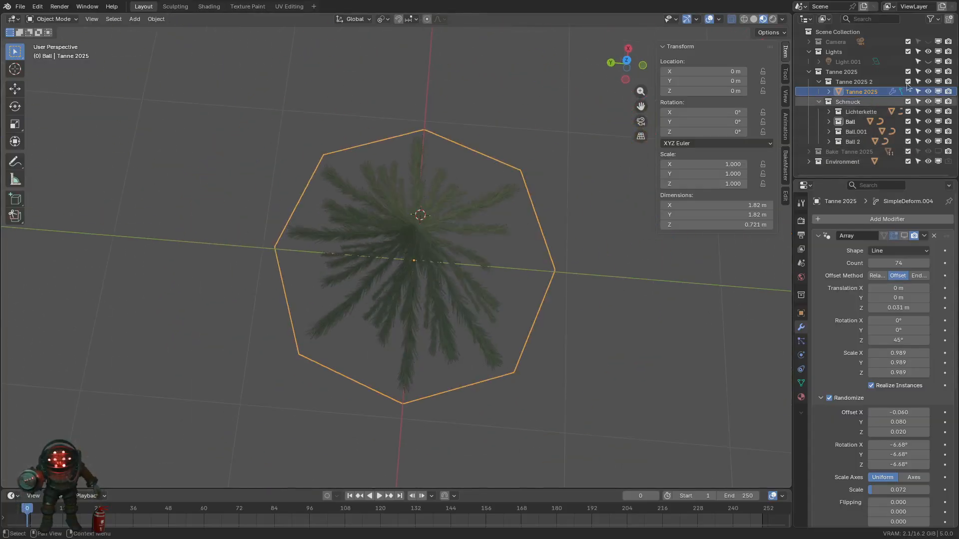
- Enable the Bake Tanne 2025 collection in the viewport and select the cone-shaped needle mesh beside the original branches
left_click(938, 152)
scroll(467, 242, "down", 10)
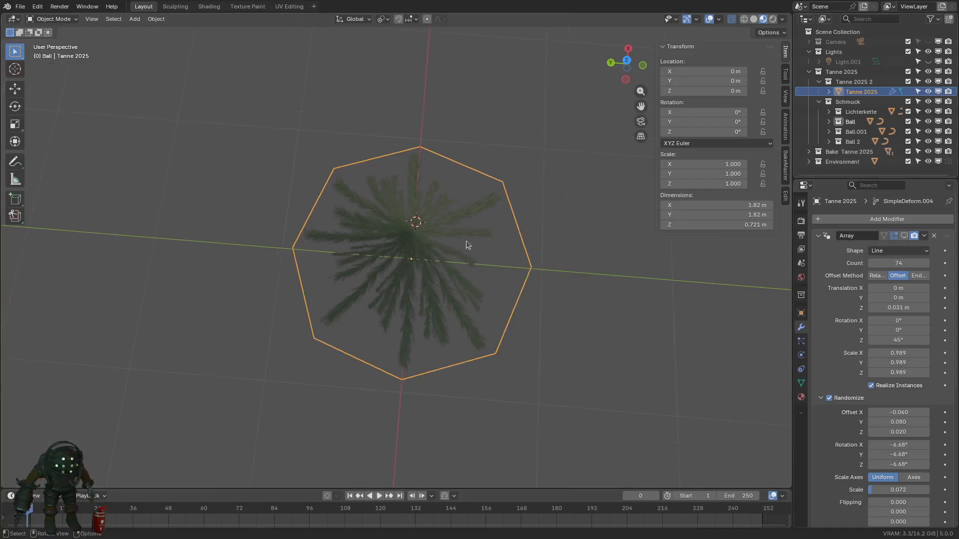
middle_click_drag(362, 310, 407, 220)
left_click(460, 215)
key("KP_Decimal")
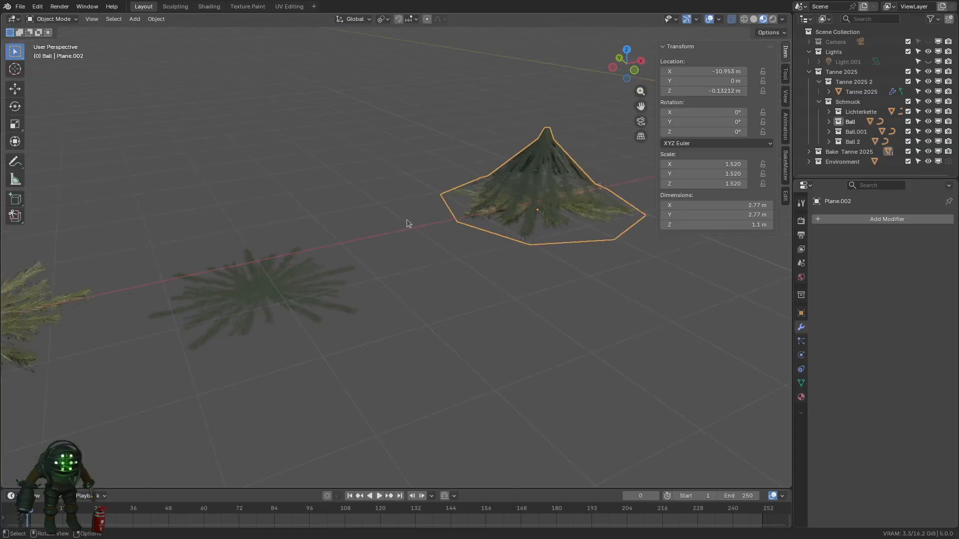
- Examine the flat needle plane and the neighbouring star-shaped branch arrangement it was made from
left_click(291, 320)
middle_click_drag(292, 320, 440, 263, "shift")
key("g")
right_click(450, 175)
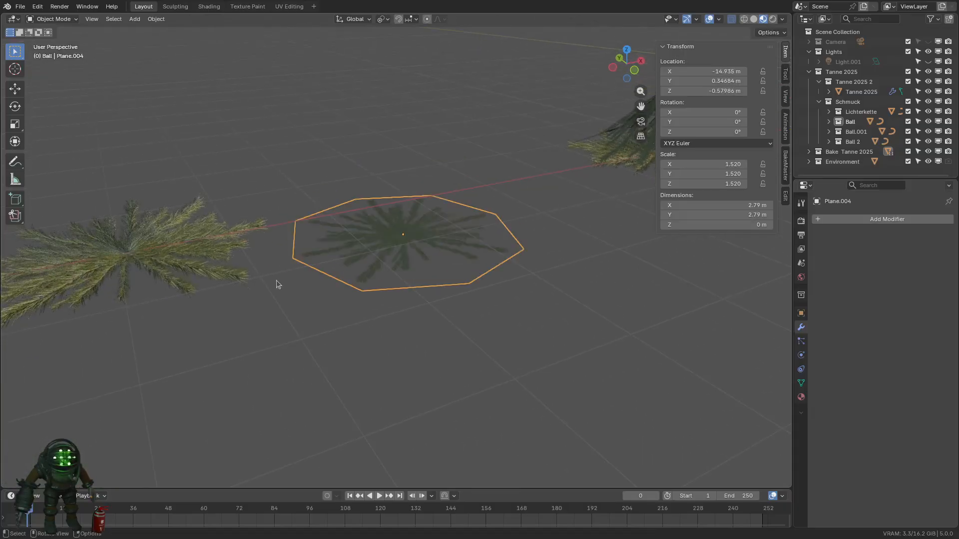
left_click(211, 243)
middle_click_drag(267, 295, 400, 304)
left_click(381, 309)
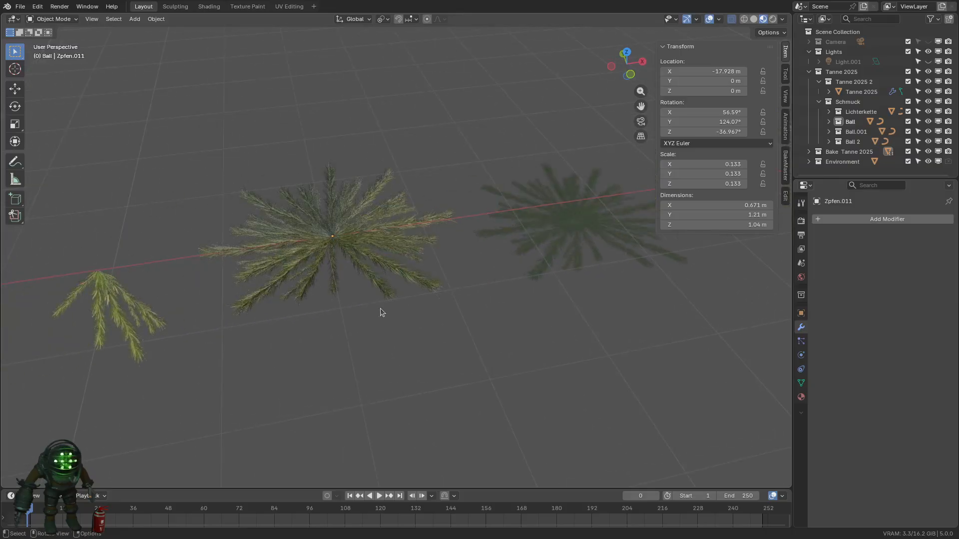
scroll(379, 313, "up", 2)
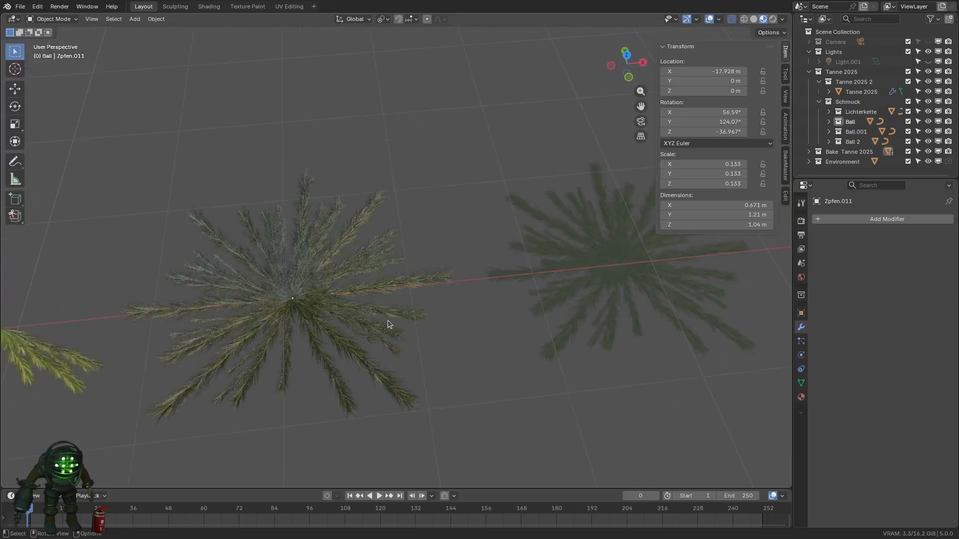
left_click(354, 316)
middle_click_drag(352, 318, 619, 224, "shift")
scroll(502, 278, "up", 5)
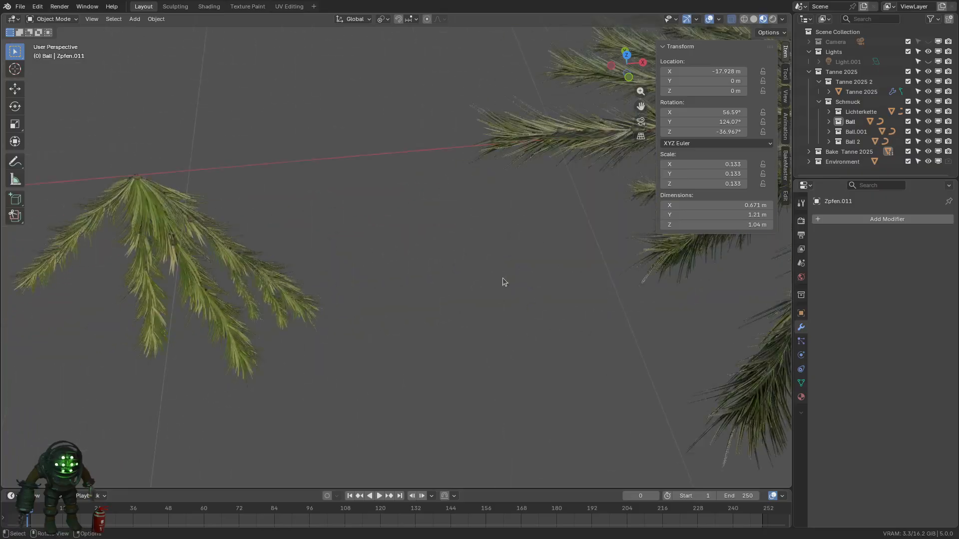
- Select the hanging needle branch and inspect it in the right orthographic view and in perspective
left_click(216, 291)
key("KP_Decimal")
key("KP_3")
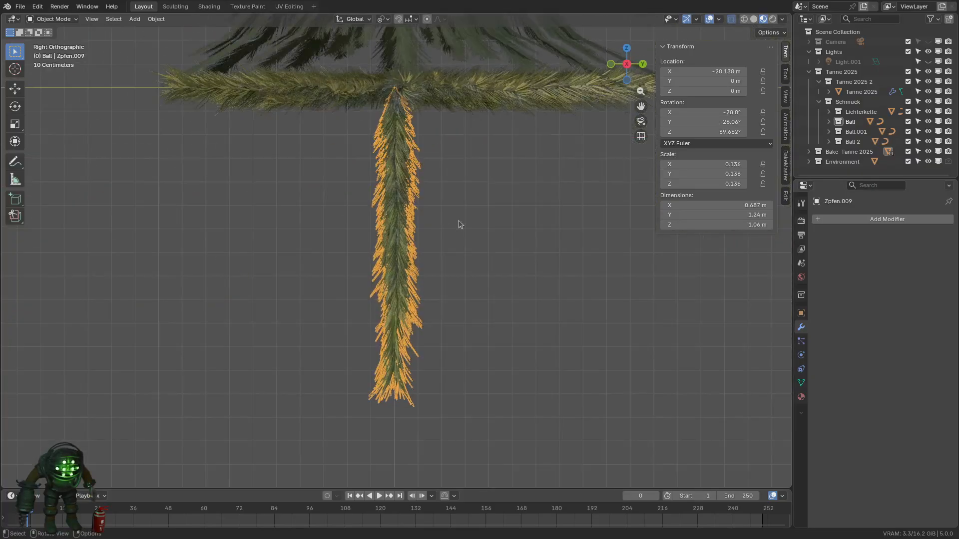
middle_click_drag(460, 222, 342, 278)
scroll(341, 277, "down", 4)
left_click(463, 265)
scroll(461, 266, "down", 6)
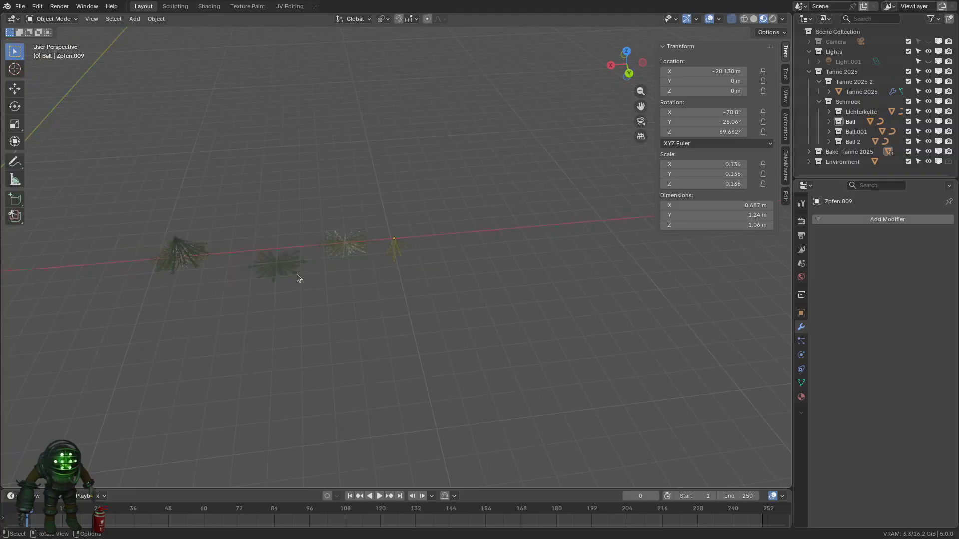
- Select a branch in the star-shaped arrangement and the flat needle plane in turn to compare them
middle_click_drag(276, 278, 477, 285)
scroll(503, 262, "up", 2)
left_click(476, 217)
scroll(466, 295, "up", 3)
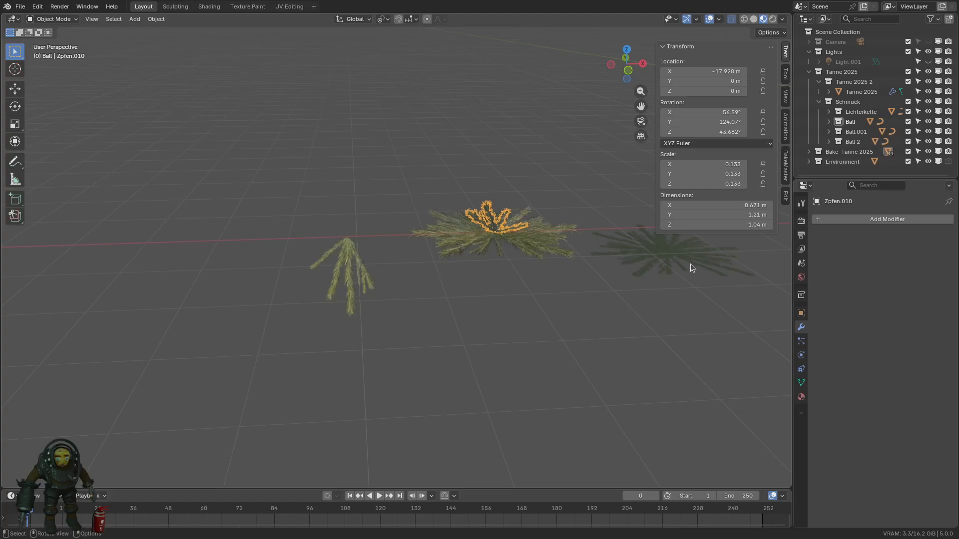
left_click(688, 267)
middle_click_drag(688, 266, 499, 295)
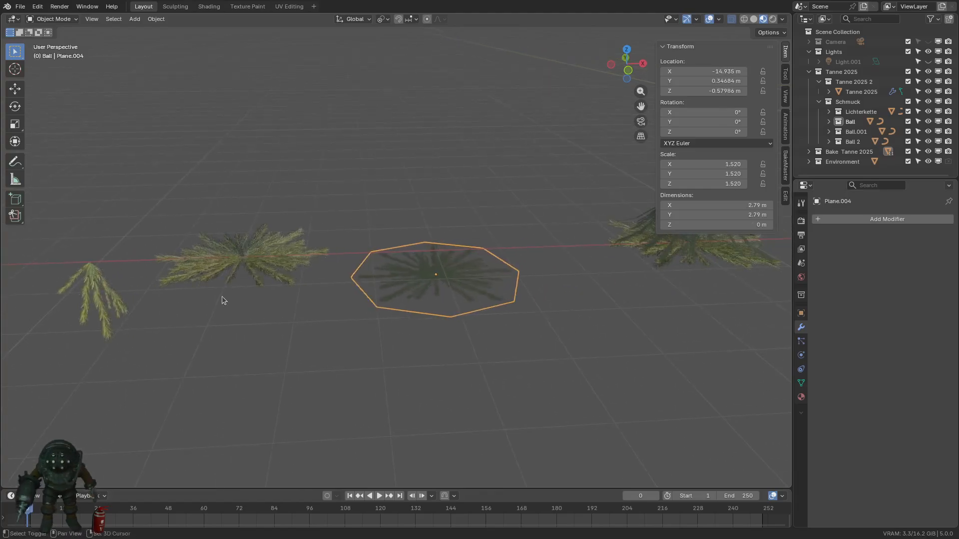
- Make the hanging branch active and examine its needles up close and alongside the star-shaped arrangement
scroll(326, 269, "up", 1)
middle_click_drag(115, 301, 295, 274, "shift")
left_click(326, 269)
scroll(372, 272, "up", 5)
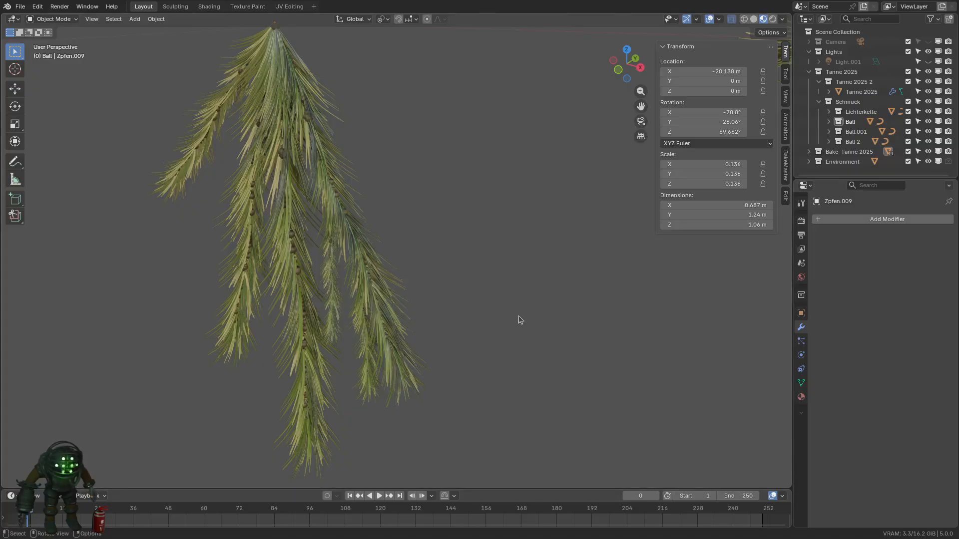
scroll(518, 318, "down", 5)
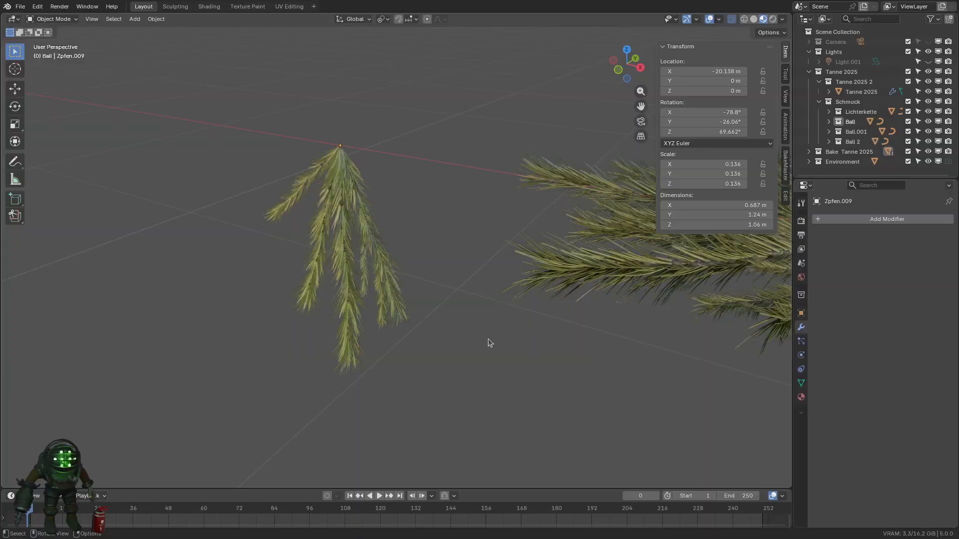
middle_click_drag(488, 339, 426, 334)
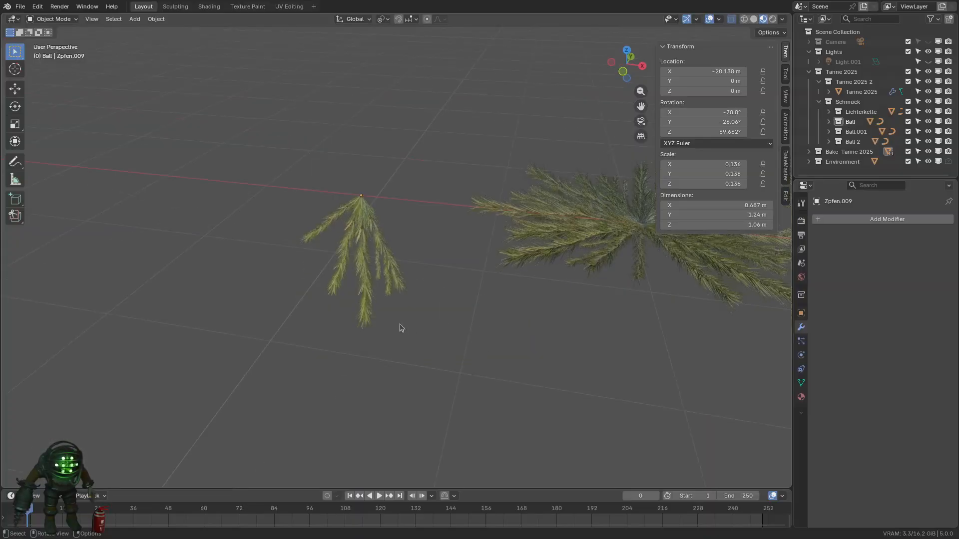
middle_click_drag(573, 318, 505, 358)
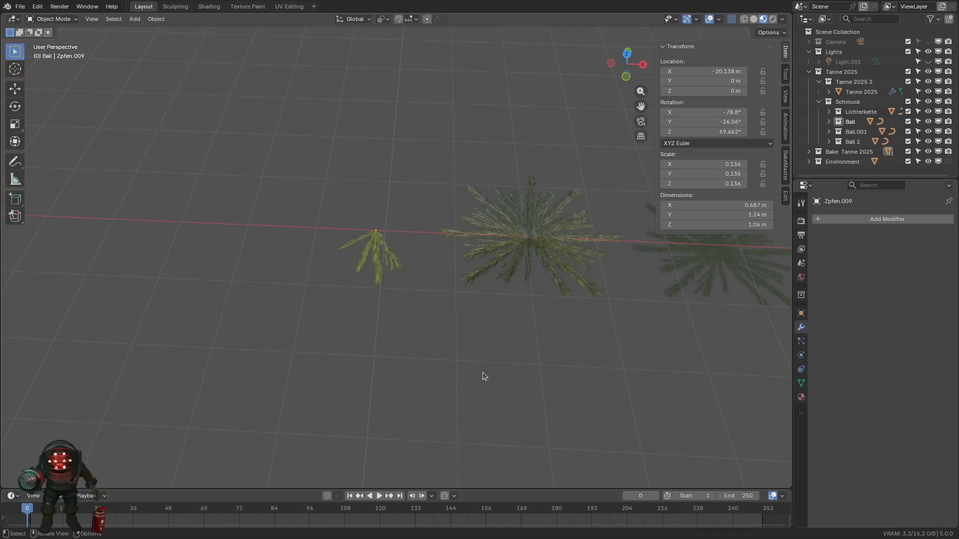
middle_click_drag(483, 375, 482, 400)
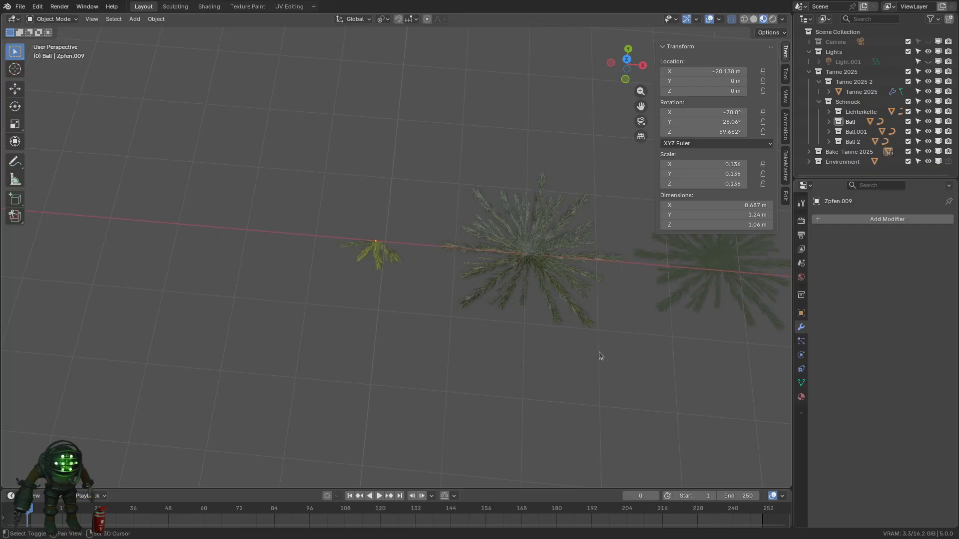
- Compare the star-shaped arrangement, the flat needle plane and the cone in top orthographic view and in perspective
key("KP_7")
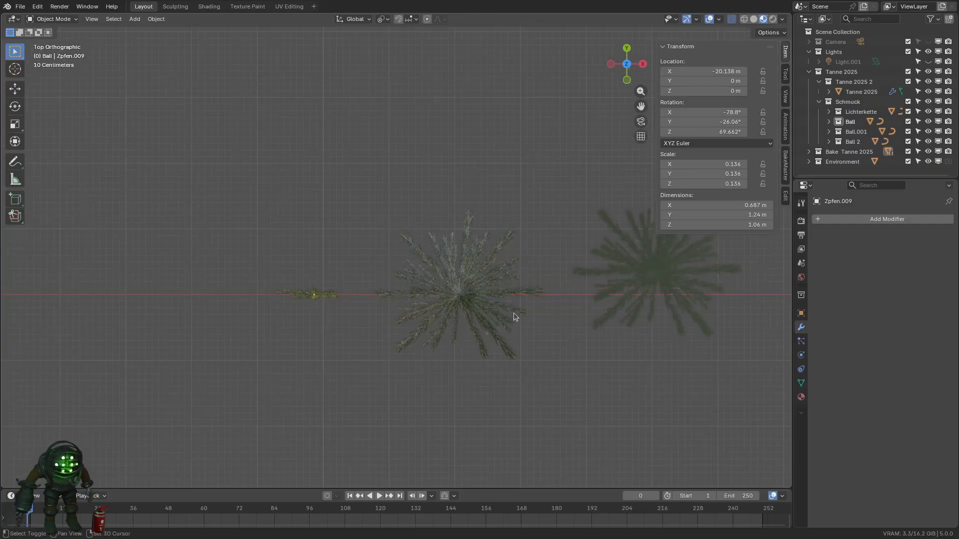
middle_click_drag(566, 303, 379, 268, "shift")
scroll(378, 269, "up", 2)
middle_click_drag(303, 321, 490, 316, "shift")
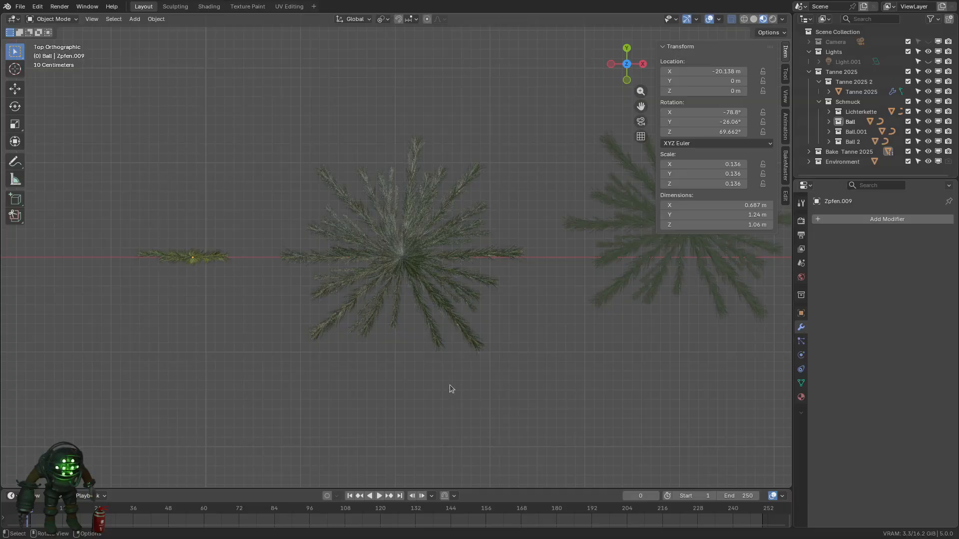
middle_click_drag(449, 387, 434, 294)
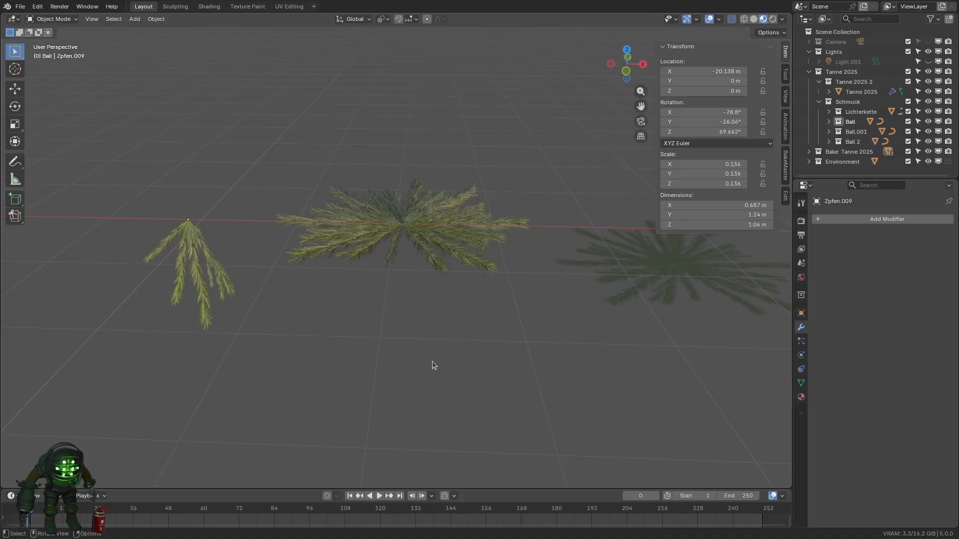
middle_click_drag(484, 355, 508, 398)
middle_click_drag(627, 404, 557, 465, "shift")
middle_click_drag(592, 400, 583, 418)
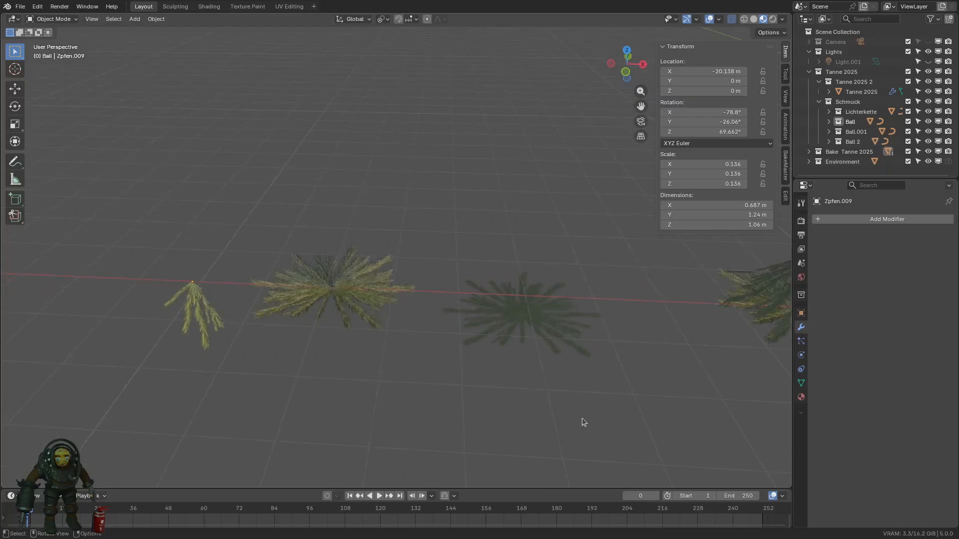
key("KP_7")
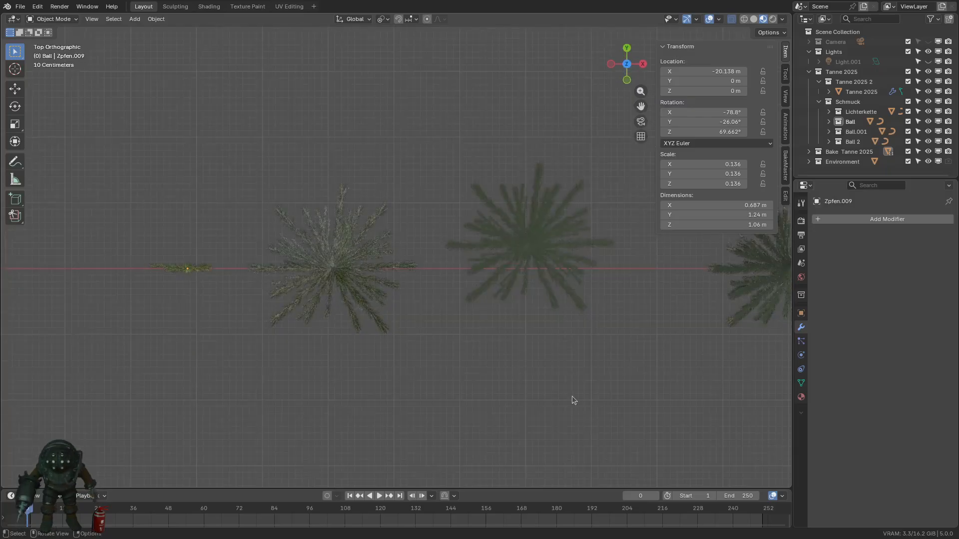
middle_click_drag(600, 414, 480, 375, "shift")
scroll(480, 375, "up", 1)
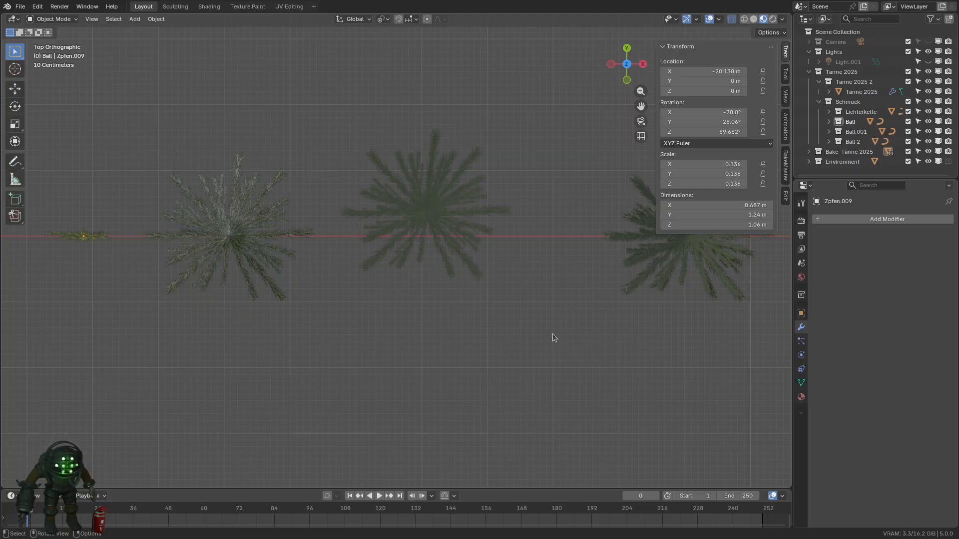
middle_click_drag(553, 334, 469, 256)
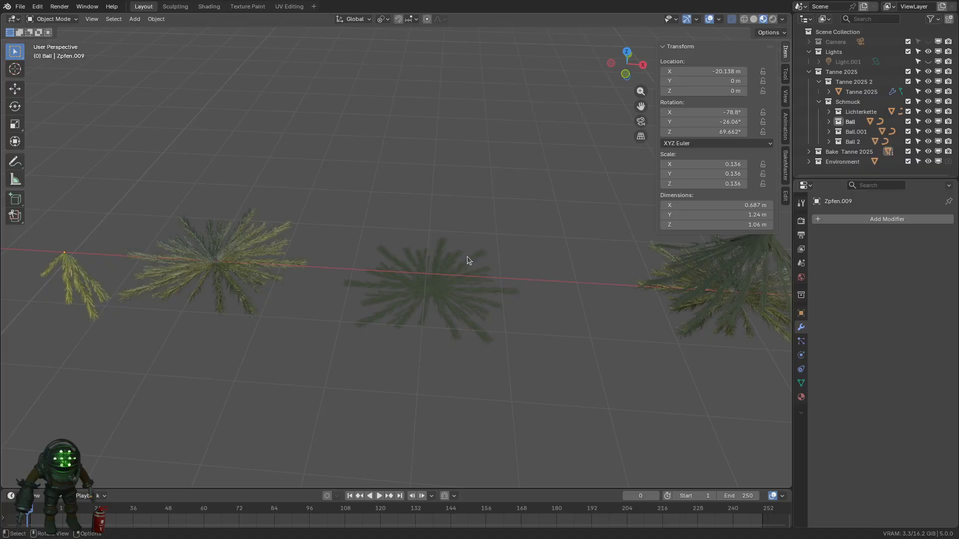
- Move the cone-shaped needle mesh along the X axis, clear of the star-shaped branches, to about X -8.12 m
left_click(90, 281)
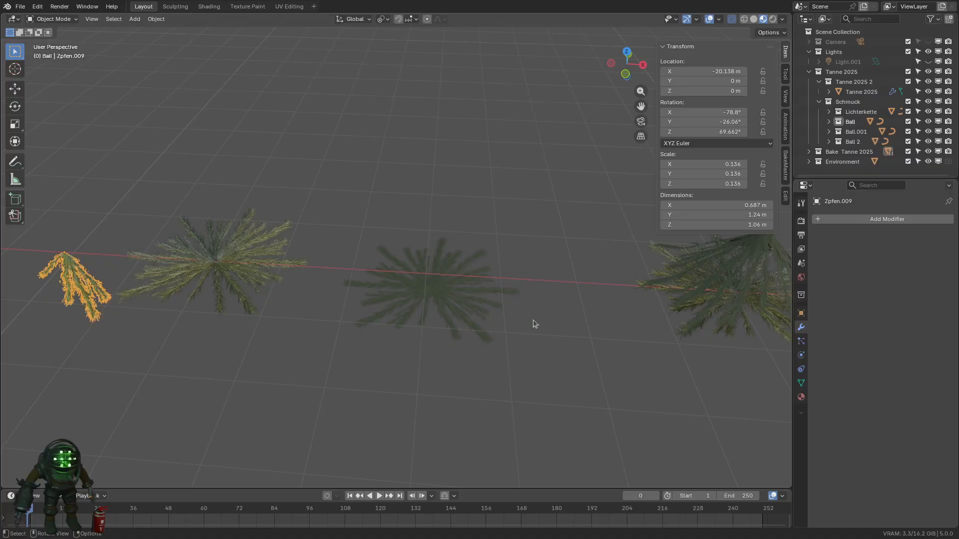
middle_click_drag(535, 322, 245, 301, "shift")
scroll(415, 298, "up", 3)
middle_click_drag(420, 296, 424, 272)
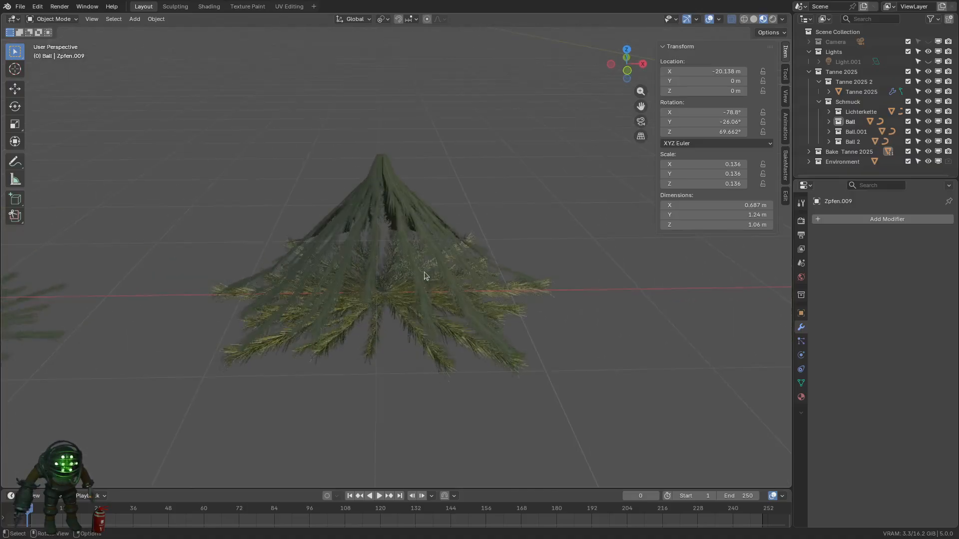
left_click(402, 248)
key("g")
key("x")
left_click(736, 322)
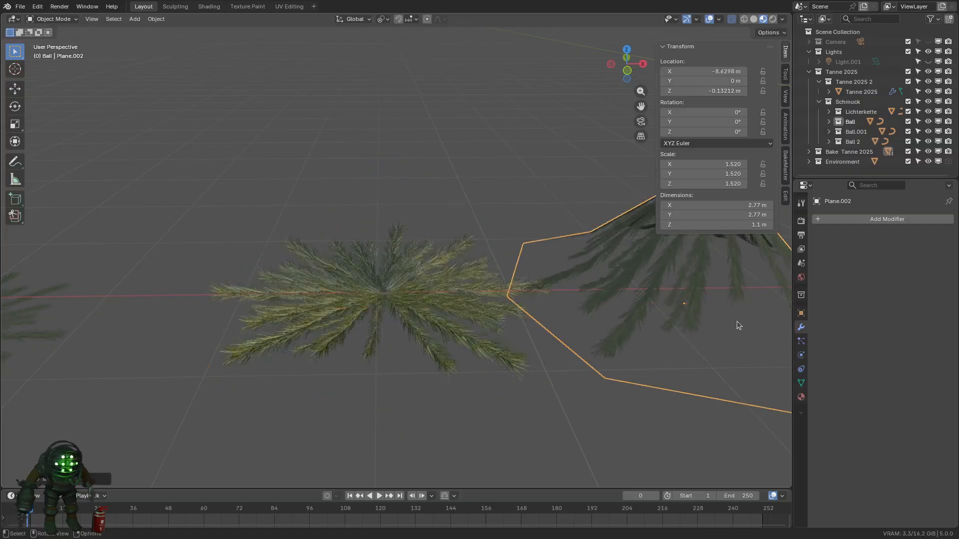
middle_click_drag(736, 322, 543, 293, "shift")
key("g")
key("x")
left_click(607, 293)
middle_click_drag(607, 292, 505, 305, "shift")
- In Edit Mode, select the cap face at the cone's tip, inspect the mesh layout, and return to Object Mode
key("Tab")
scroll(495, 327, "up", 3)
key("3")
left_click(519, 245)
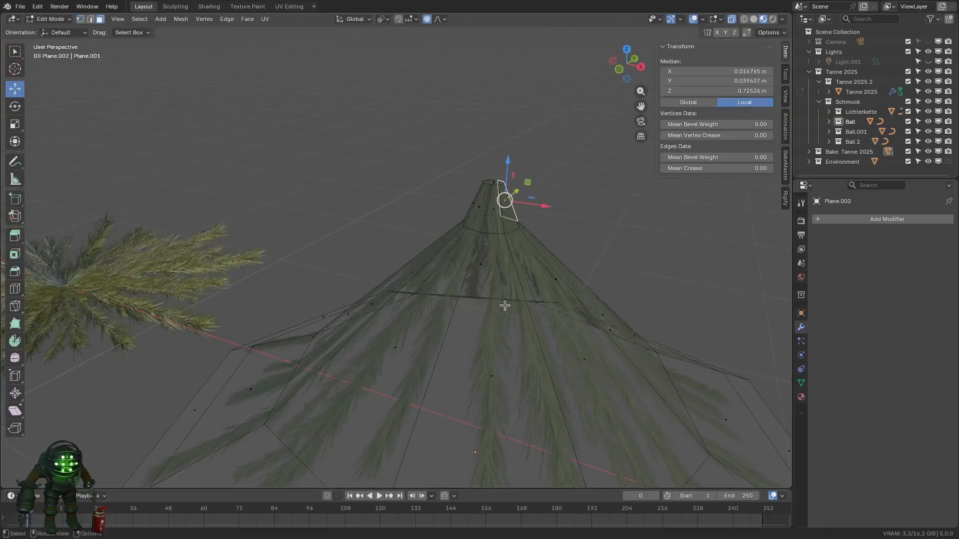
left_click(492, 181)
scroll(509, 269, "down", 6)
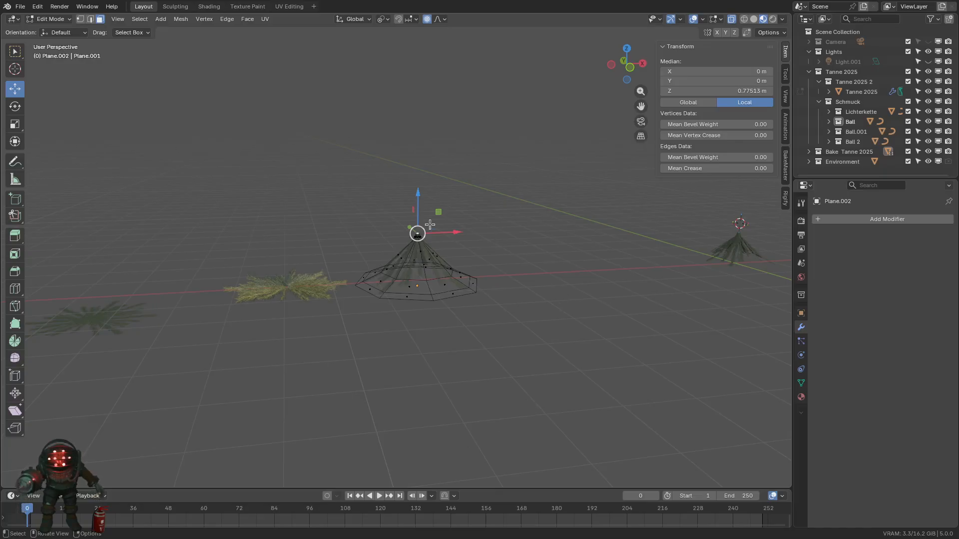
middle_click_drag(528, 188, 591, 241)
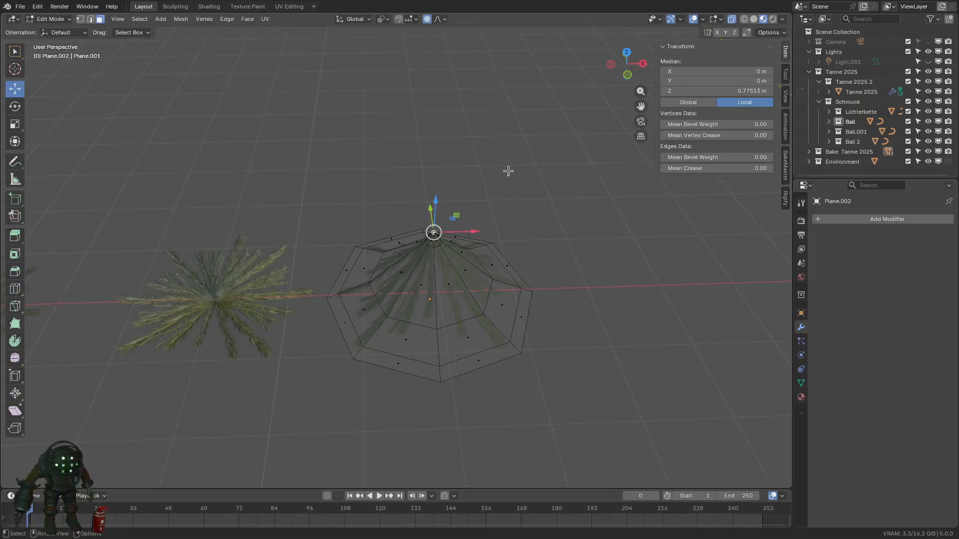
middle_click_drag(560, 363, 594, 343)
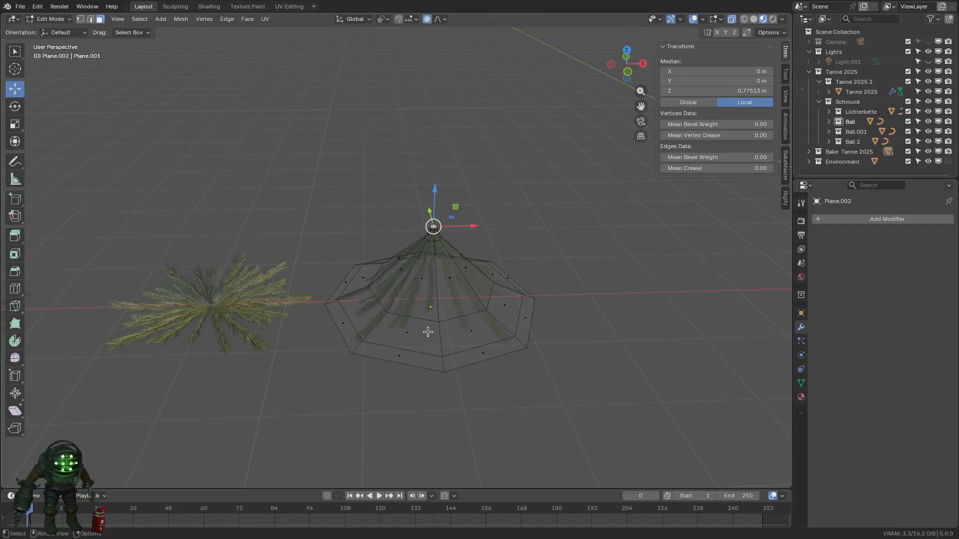
key("Tab")
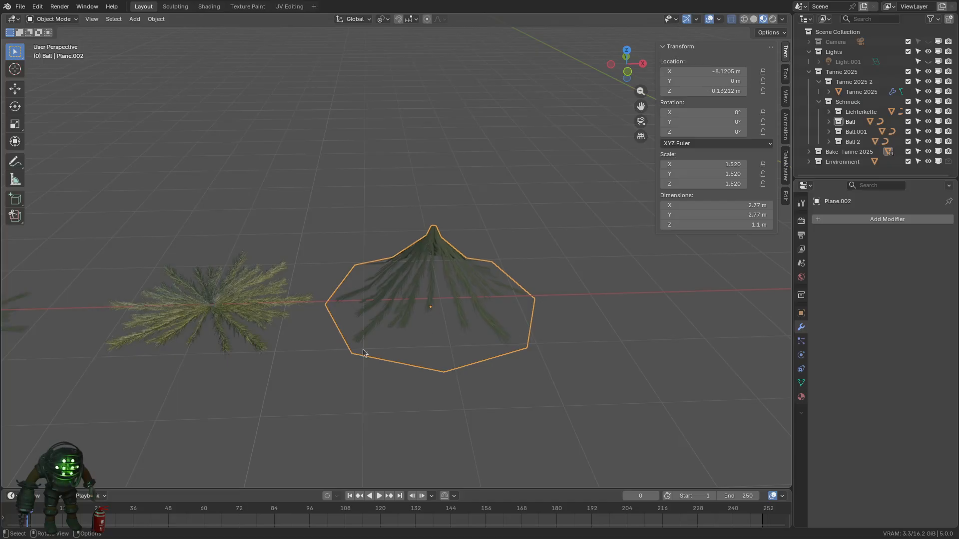
- Select the joined star-shaped branch arrangement beside the cone and enable Scene Statistics in the status bar
middle_click_drag(421, 367, 534, 387)
scroll(535, 384, "up", 1)
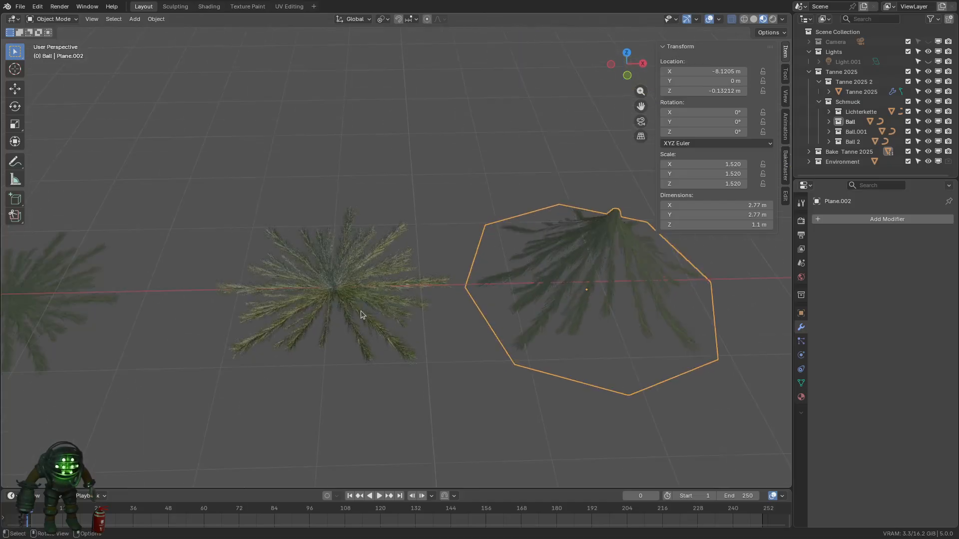
left_click(361, 312)
middle_click_drag(483, 365, 474, 333)
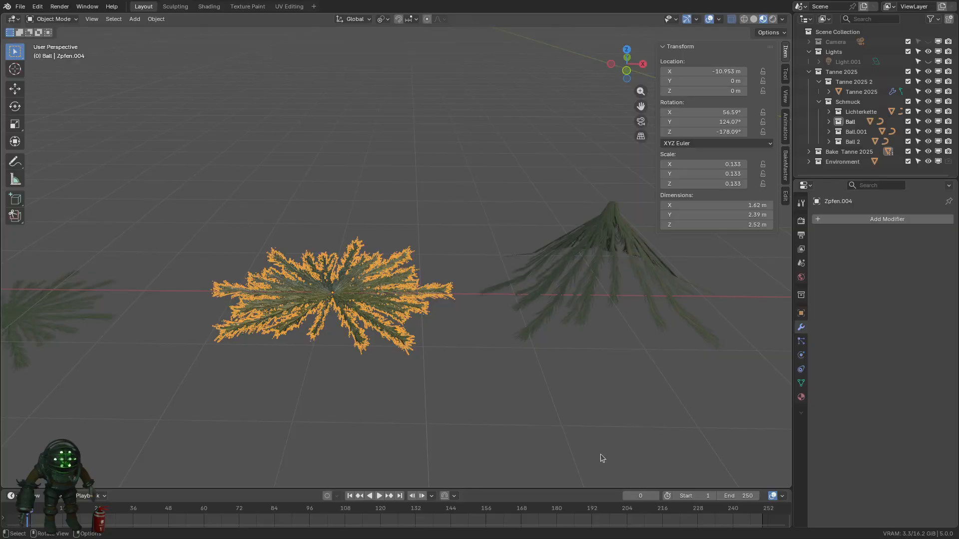
right_click(615, 500)
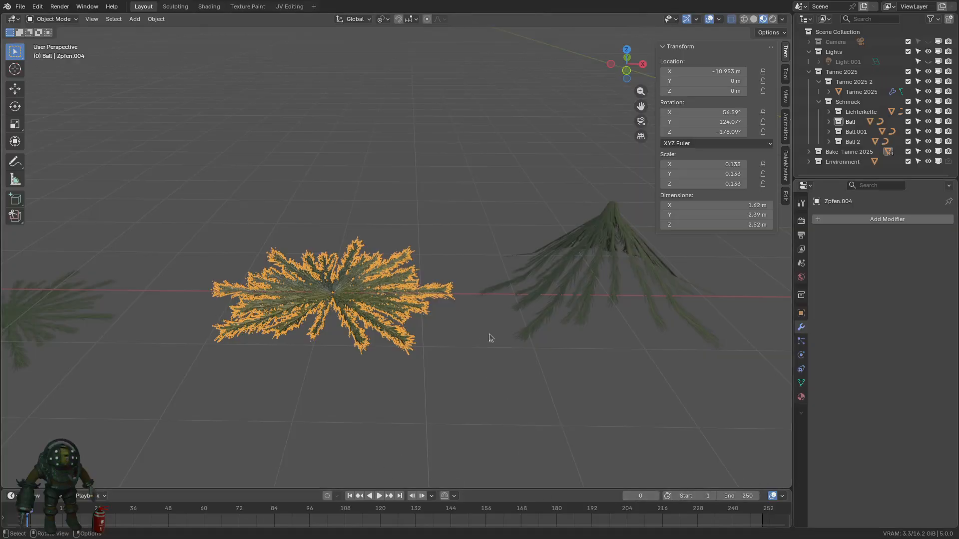
right_click(795, 535)
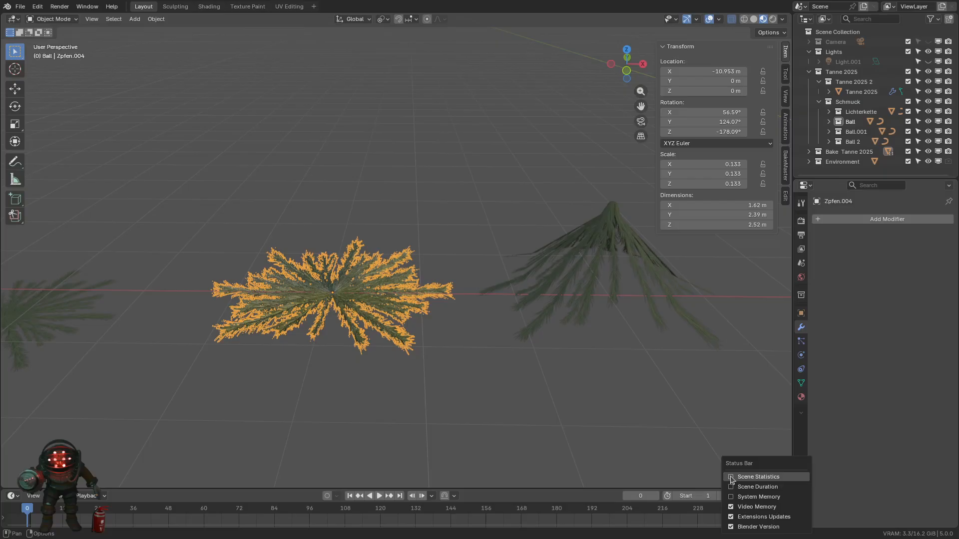
left_click(749, 477)
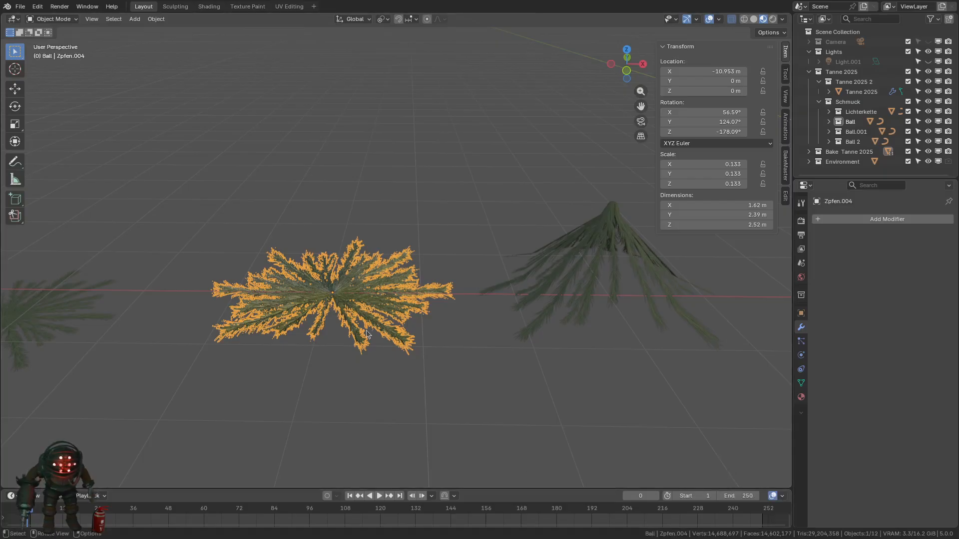
- Examine the needles at the centre of the joined star-shaped arrangement up close, keeping that object selected
middle_click_drag(369, 331, 419, 394)
key("KP_Decimal")
scroll(387, 332, "up", 8)
key("KP_1")
left_click(431, 338)
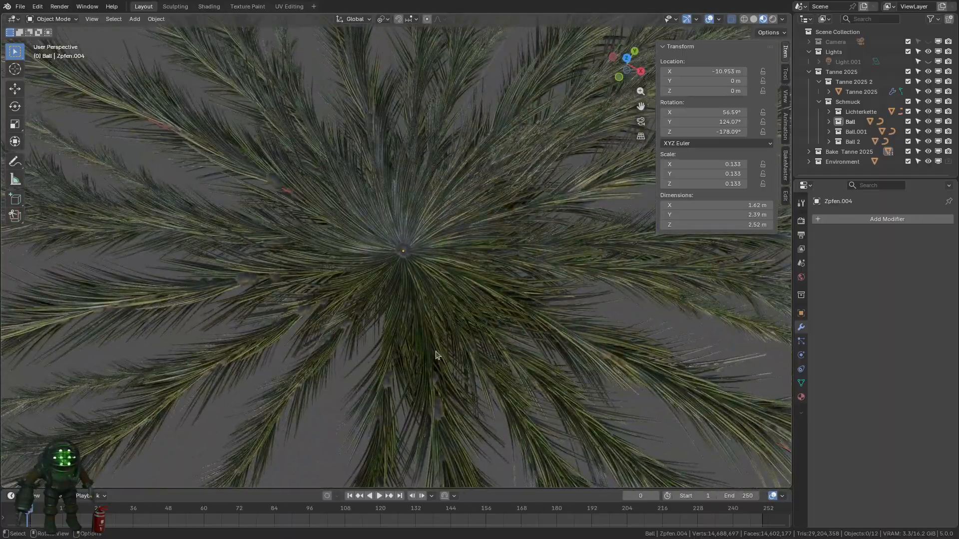
left_click(438, 355)
scroll(183, 285, "down", 6)
middle_click_drag(181, 281, 586, 370, "shift")
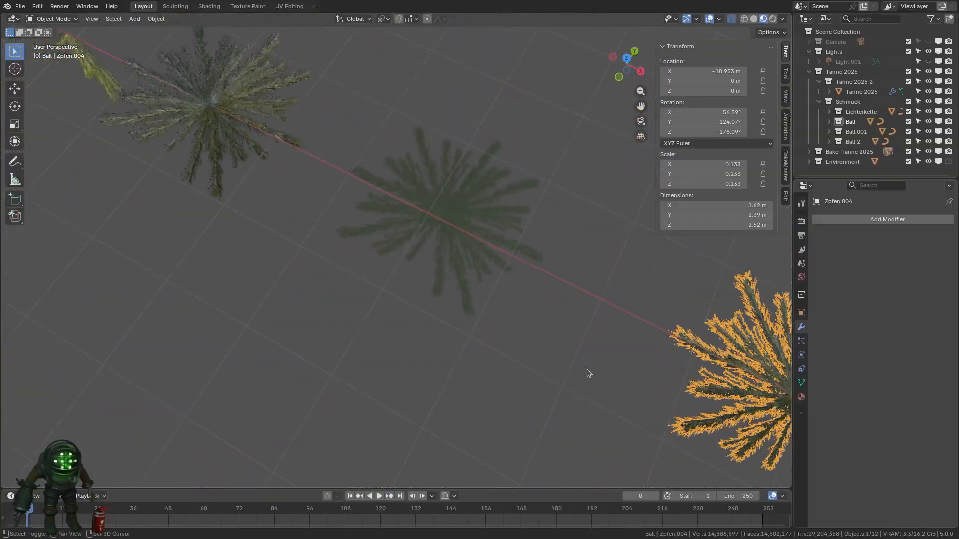
- Try to rotate and move individual branch sections of the farther star-shaped arrangement, which consists of separate branches, cancelling each transform
left_click(404, 264)
left_click(240, 145)
middle_click_drag(203, 239, 560, 392, "shift")
scroll(560, 392, "up", 2)
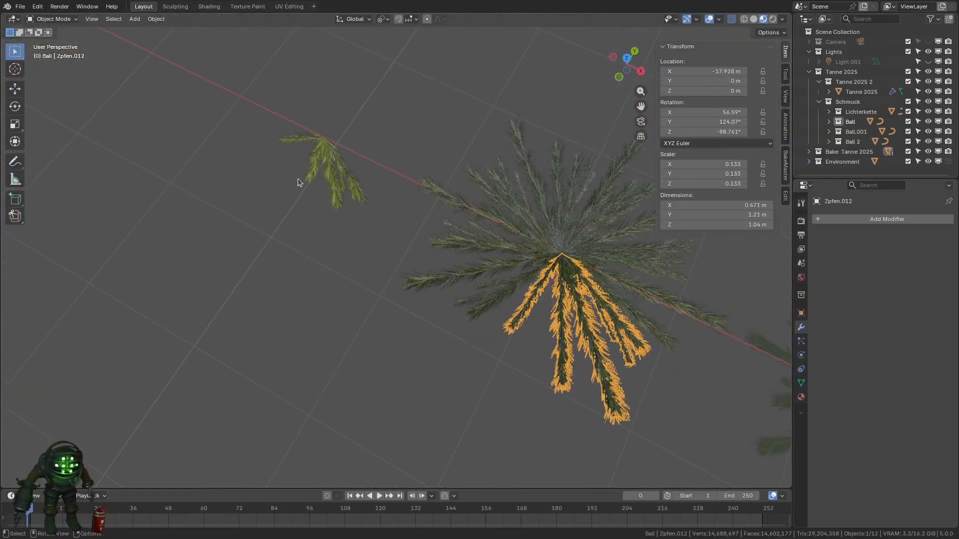
left_click(309, 176)
left_click(613, 316)
key("r")
right_click(712, 312)
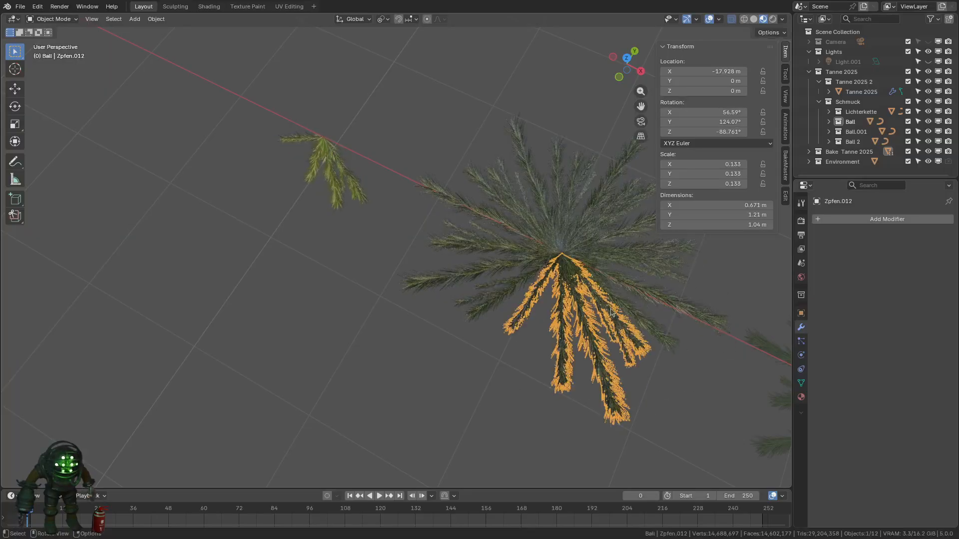
left_click(636, 301)
key("g")
right_click(681, 312)
- Make the joined star-shaped arrangement between the flat needle plane and the cone the active object
scroll(669, 367, "down", 5)
middle_click_drag(593, 361, 295, 285, "shift")
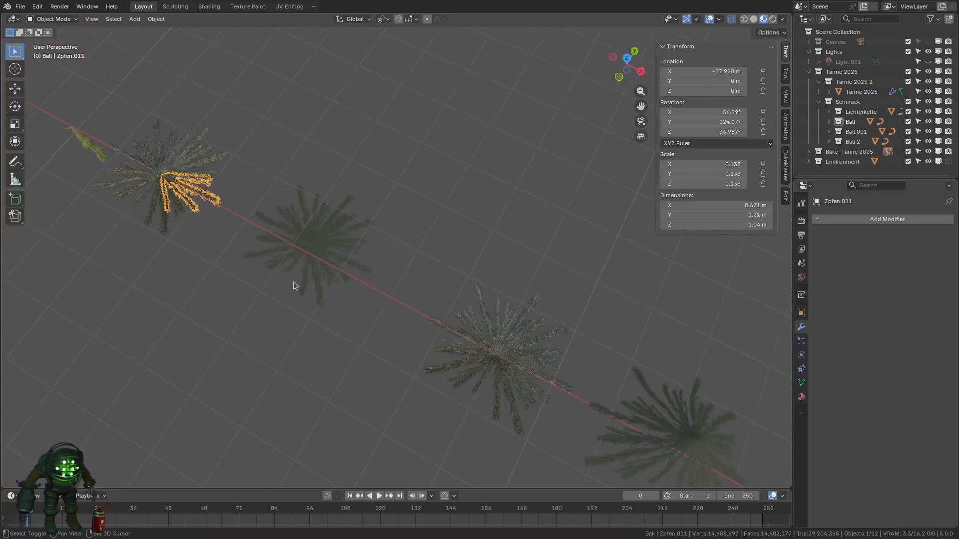
middle_click_drag(460, 357, 479, 322)
middle_click_drag(574, 374, 379, 280, "shift")
scroll(515, 300, "up", 4)
left_click(523, 294)
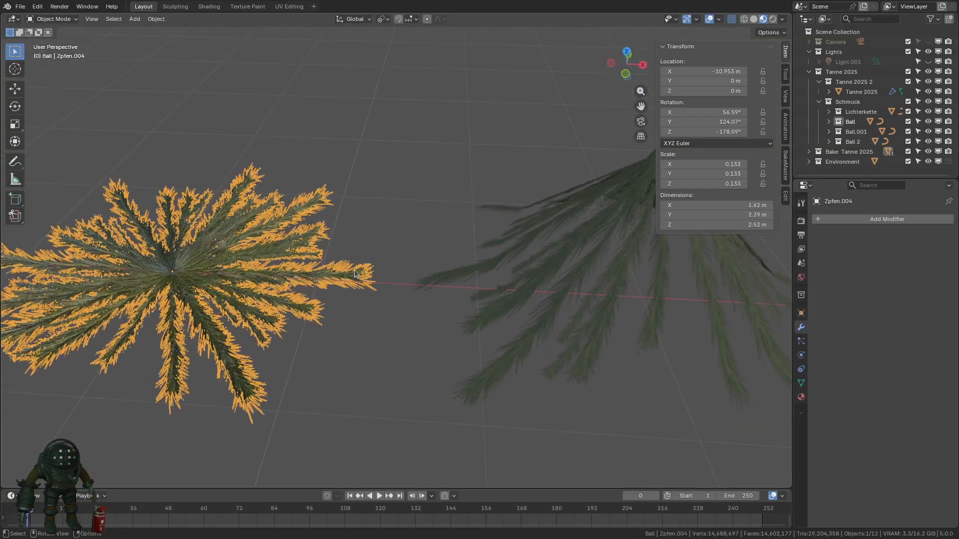
- Inspect the cone's simple mesh in Edit Mode and return to Object Mode
scroll(373, 303, "down", 2)
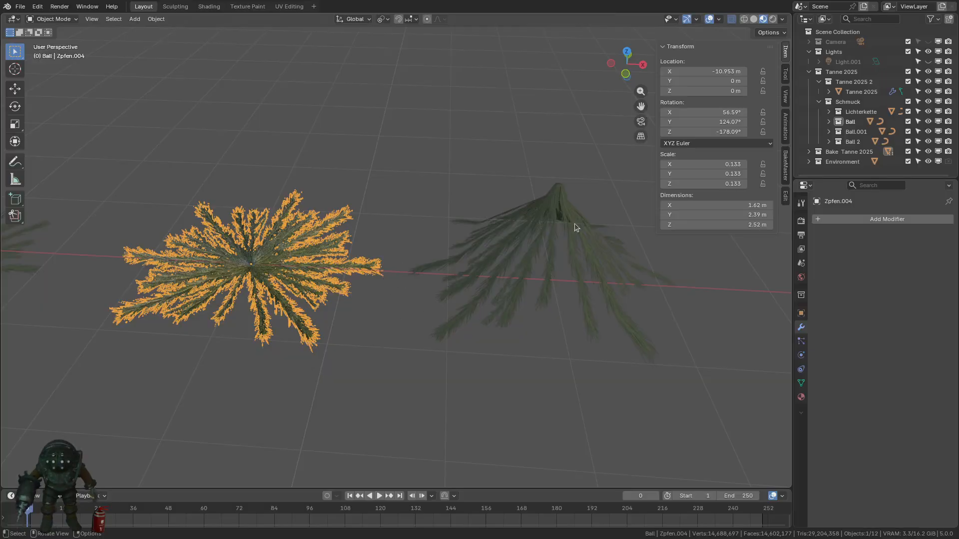
left_click(556, 243)
key("Tab")
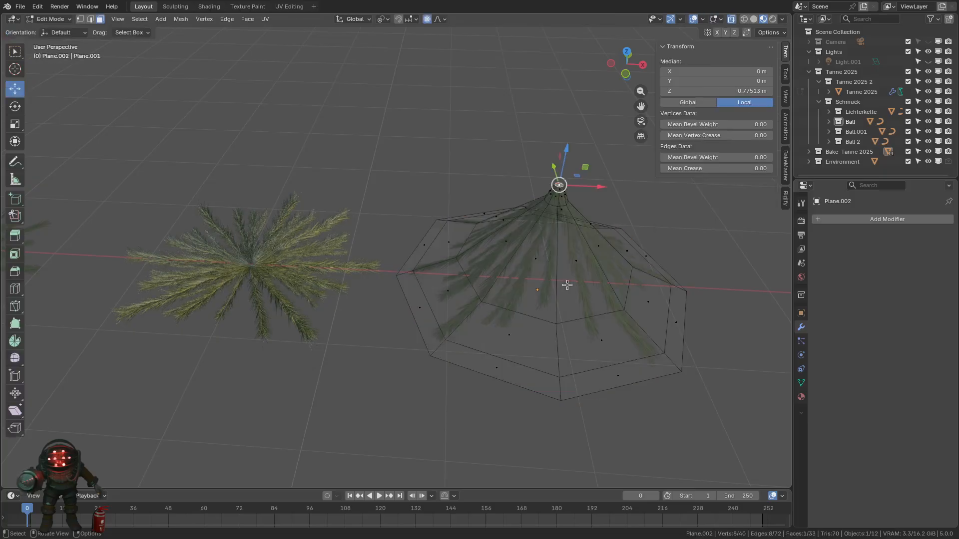
key("Tab")
- Select the joined star-shaped branch arrangement and enter Edit Mode on its dense needle mesh
middle_click_drag(299, 325, 454, 346, "shift")
left_click(420, 280)
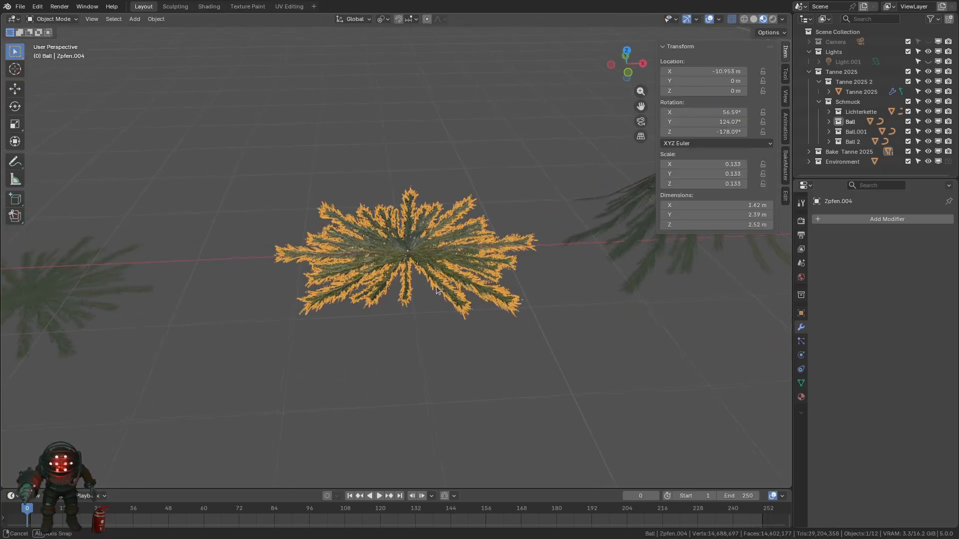
left_click(52, 18)
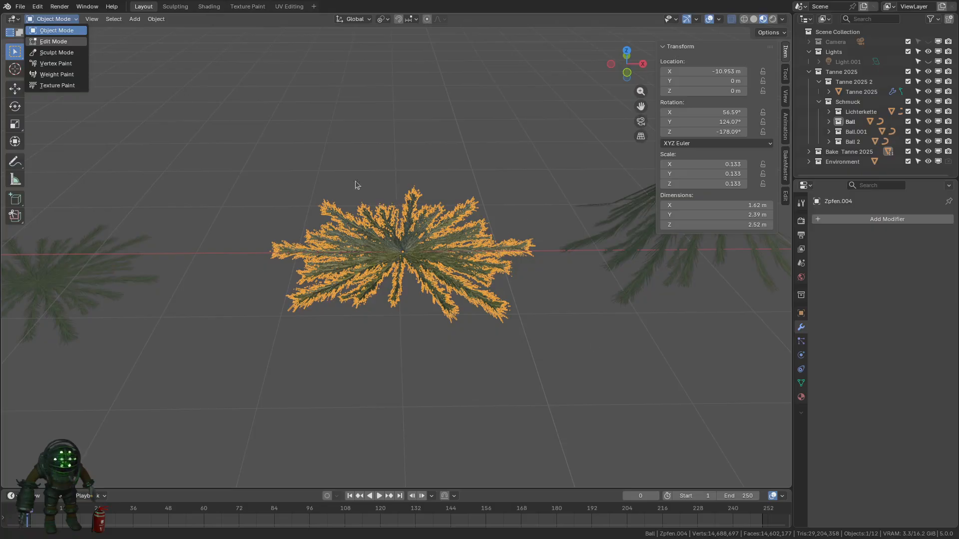
key("Tab")
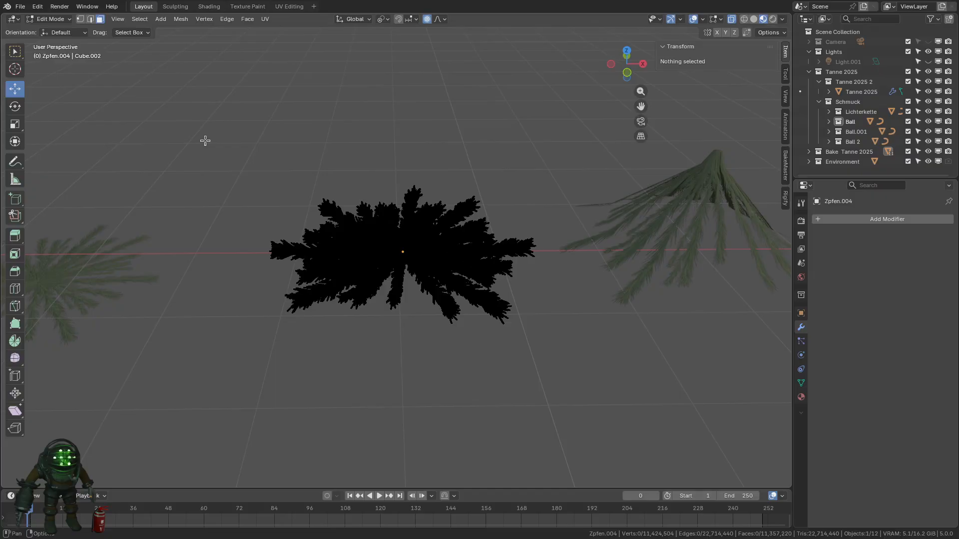
- Examine the star-shaped arrangement's mesh density, from the whole row of objects down to the faces of individual needles
scroll(206, 141, "down", 6)
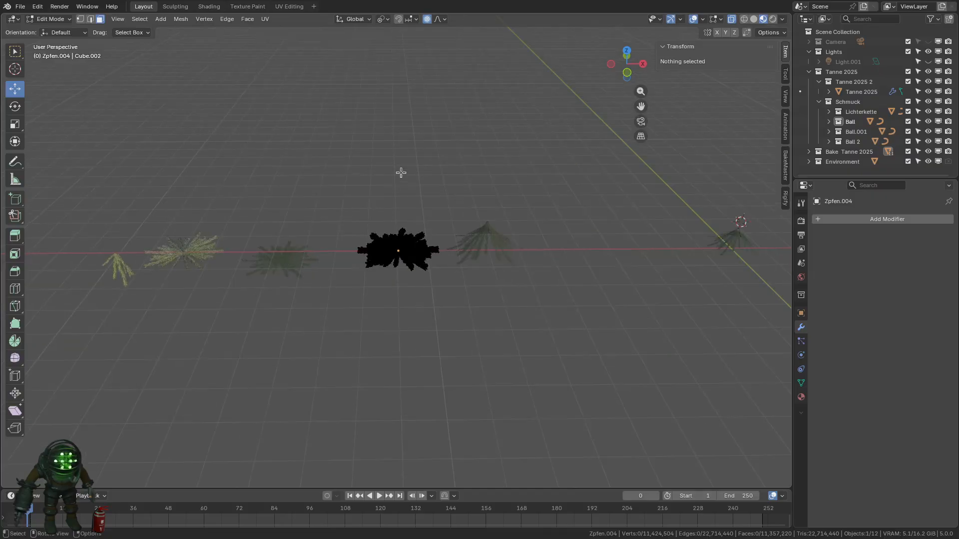
scroll(439, 190, "up", 10)
scroll(519, 274, "up", 4)
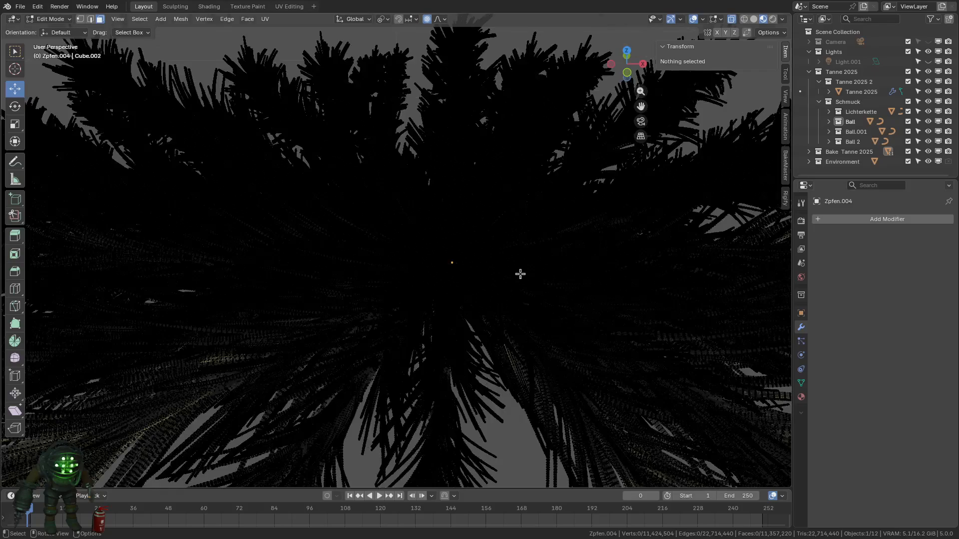
scroll(520, 274, "down", 6)
scroll(550, 272, "up", 8)
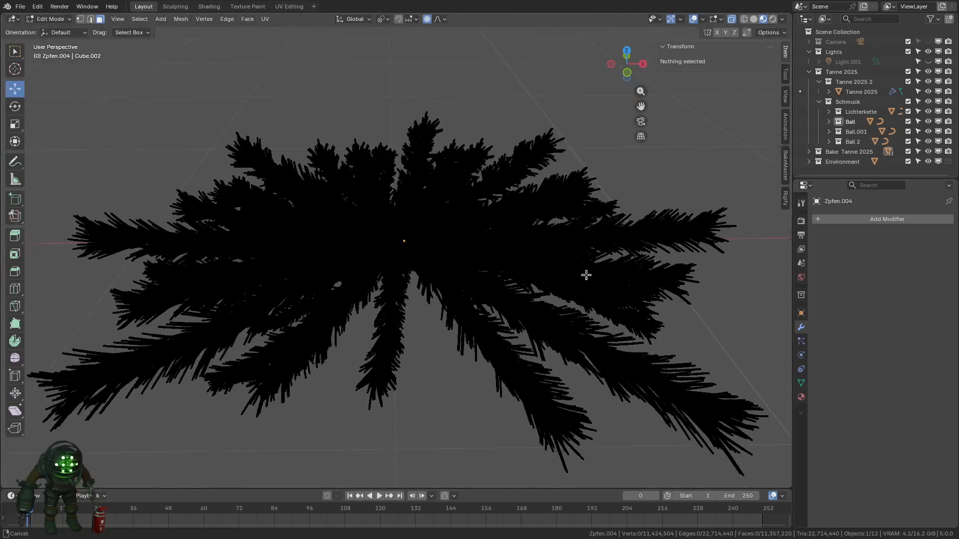
scroll(483, 265, "up", 6)
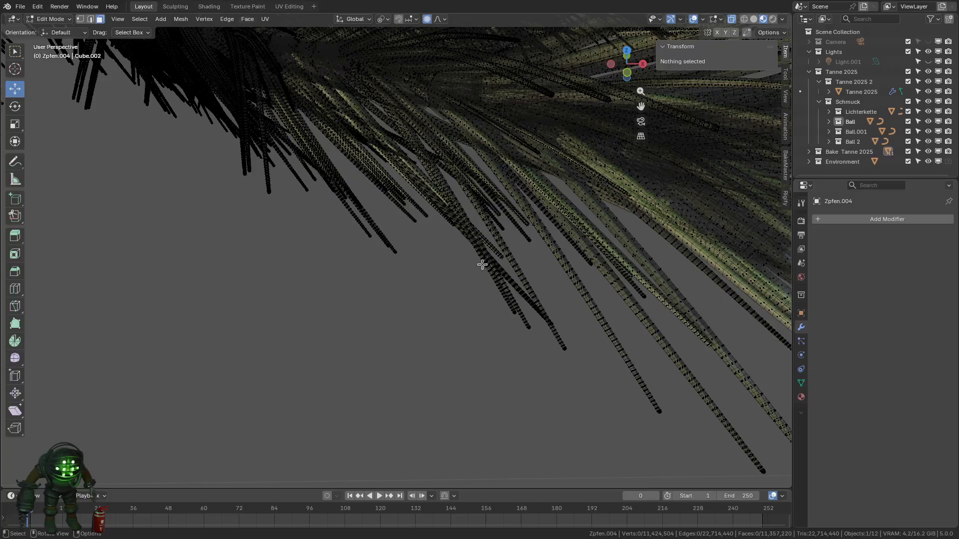
scroll(464, 259, "up", 5)
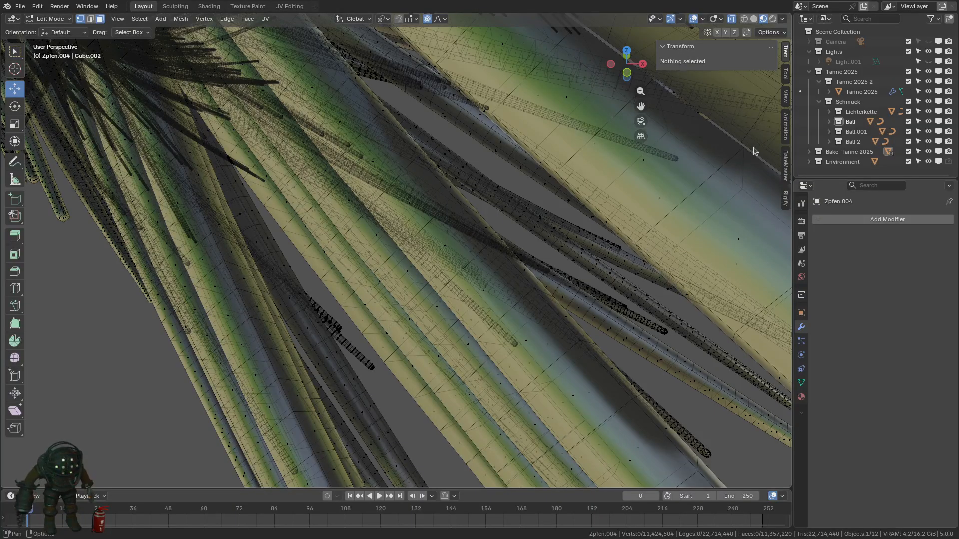
- Switch the star-shaped arrangement's mesh to vertex selection and select a single vertex on one needle
scroll(190, 60, "down", 6)
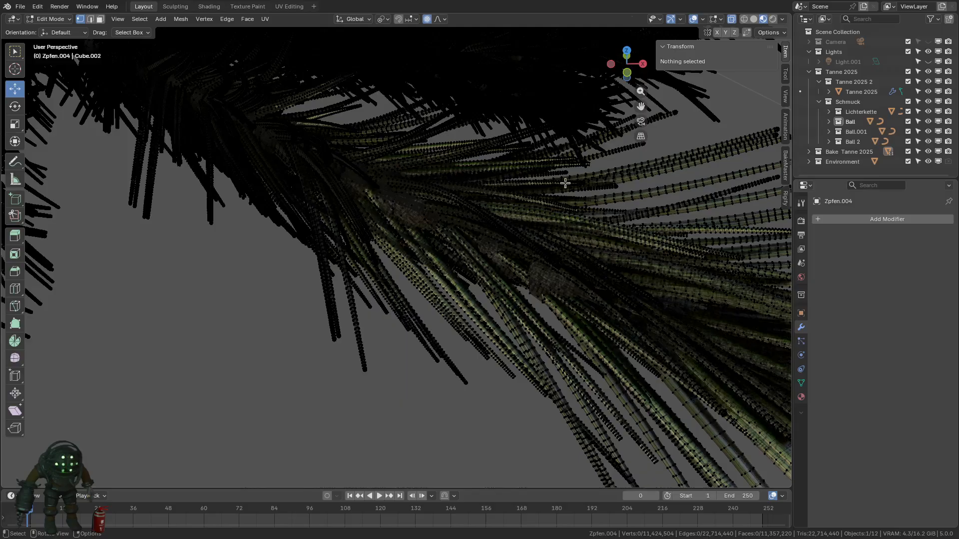
scroll(542, 293, "up", 5)
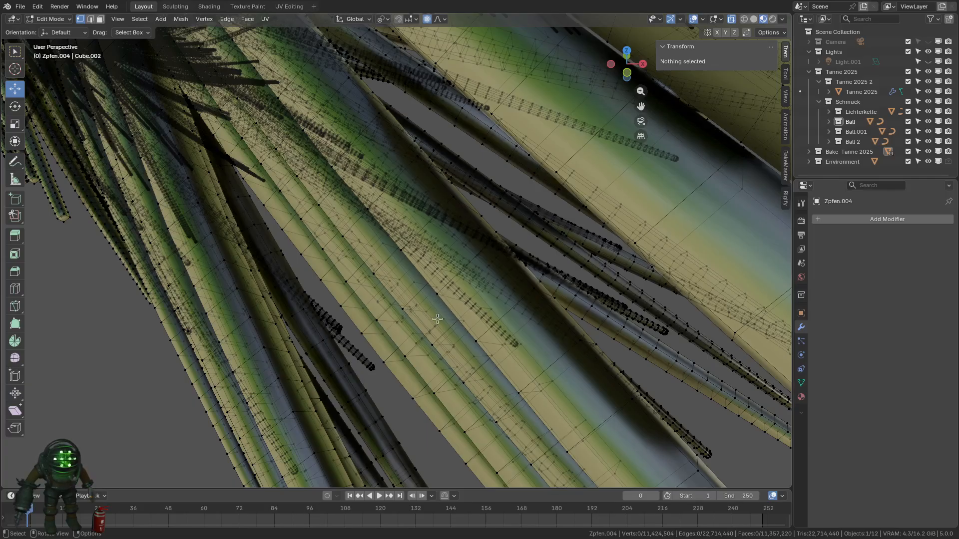
left_click(443, 287)
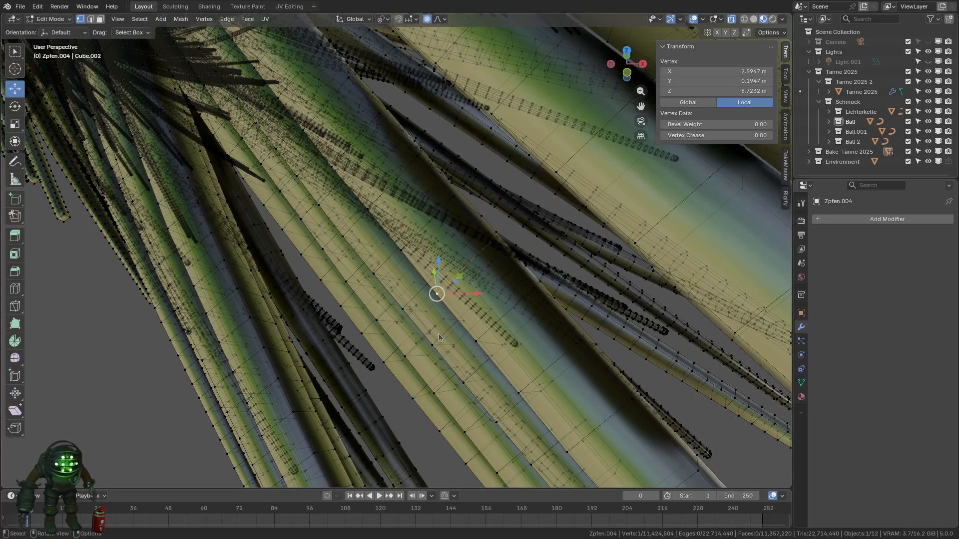
scroll(439, 334, "down", 10)
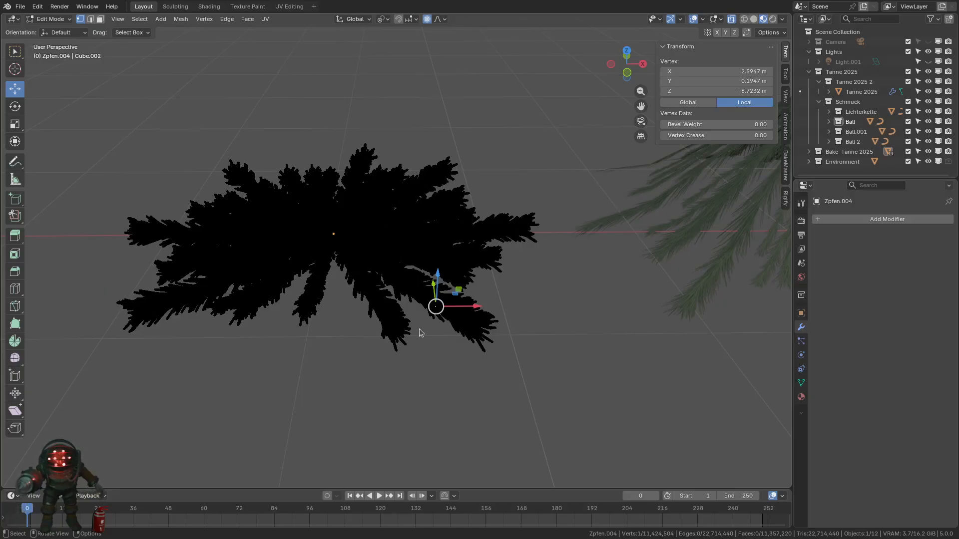
- Select the star-shaped arrangement's entire mesh and return to Object Mode
key("a")
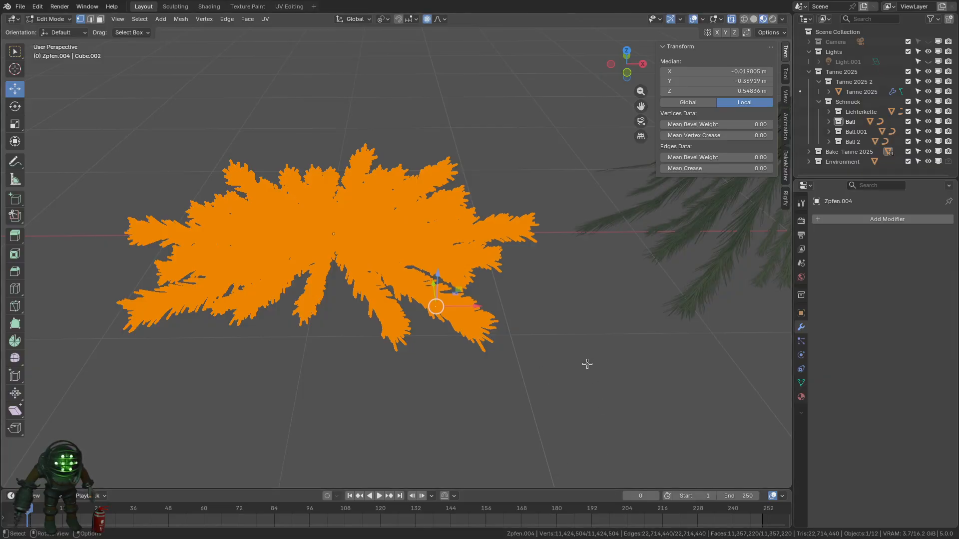
scroll(367, 264, "down", 3)
left_click(50, 19)
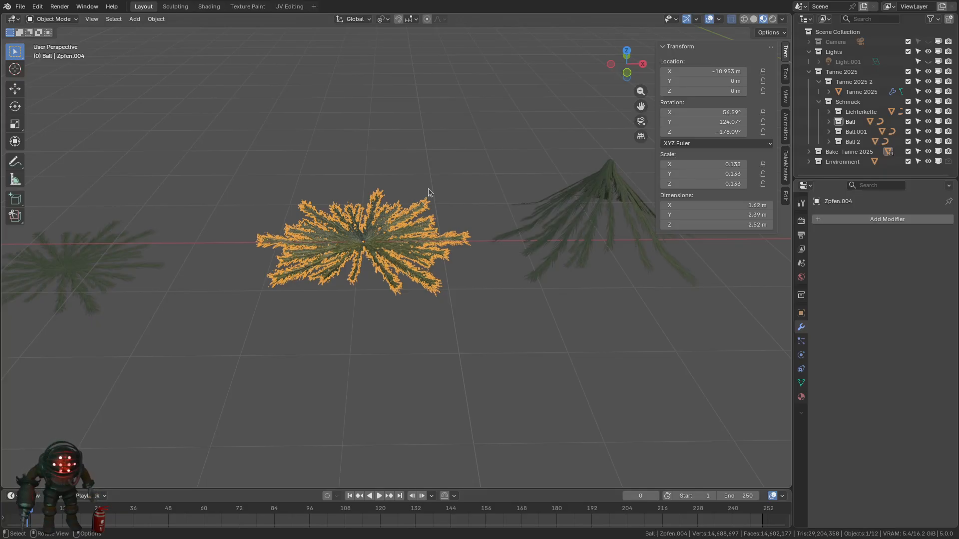
- Select the cone-shaped needle object, enter Edit Mode and select its entire mesh
middle_click_drag(475, 285, 470, 318, "shift")
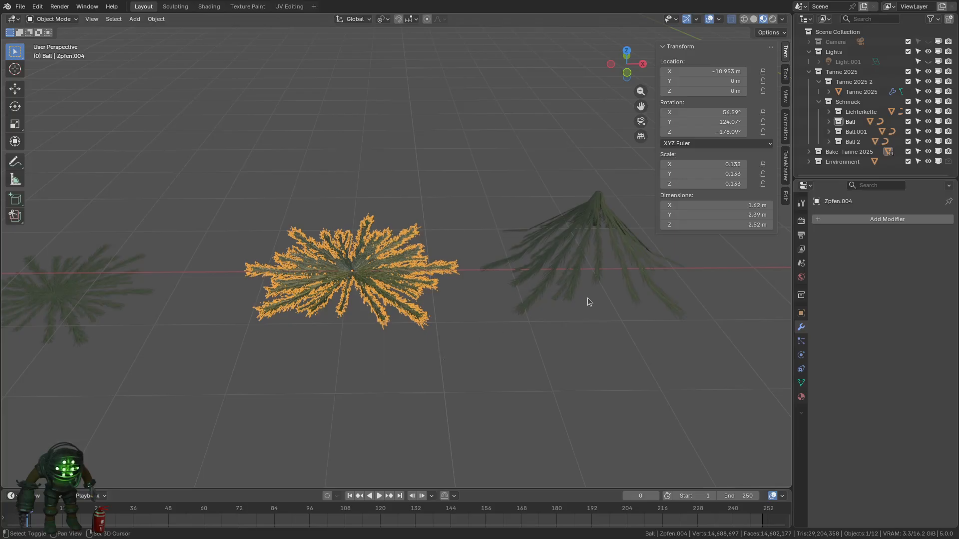
middle_click_drag(586, 299, 468, 315)
scroll(468, 315, "up", 3)
left_click(481, 285)
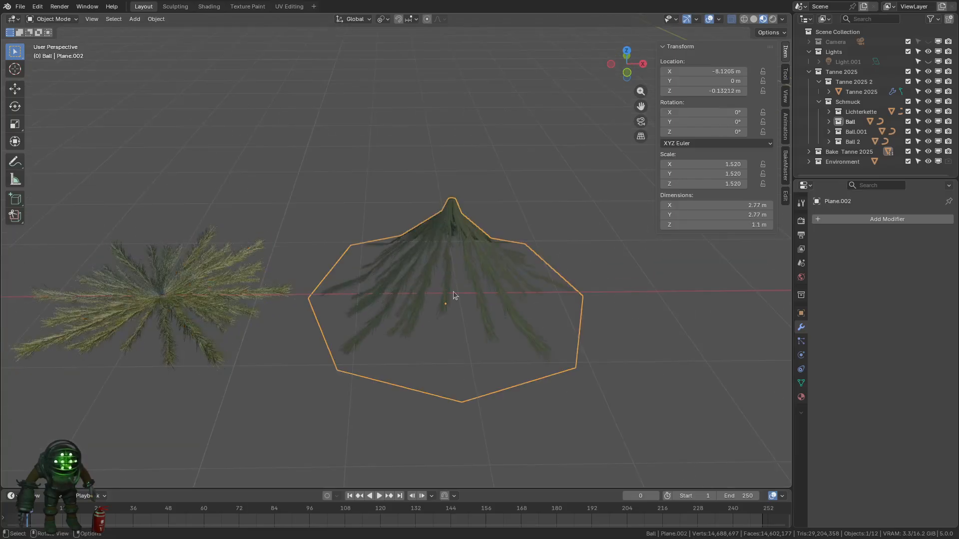
middle_click_drag(456, 314, 494, 295)
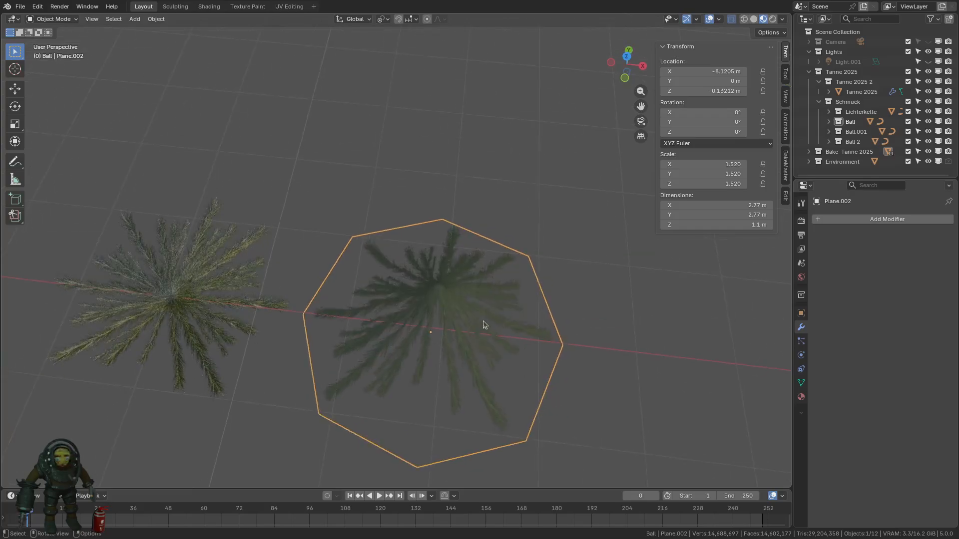
key("Tab")
middle_click_drag(499, 396, 503, 329, "shift")
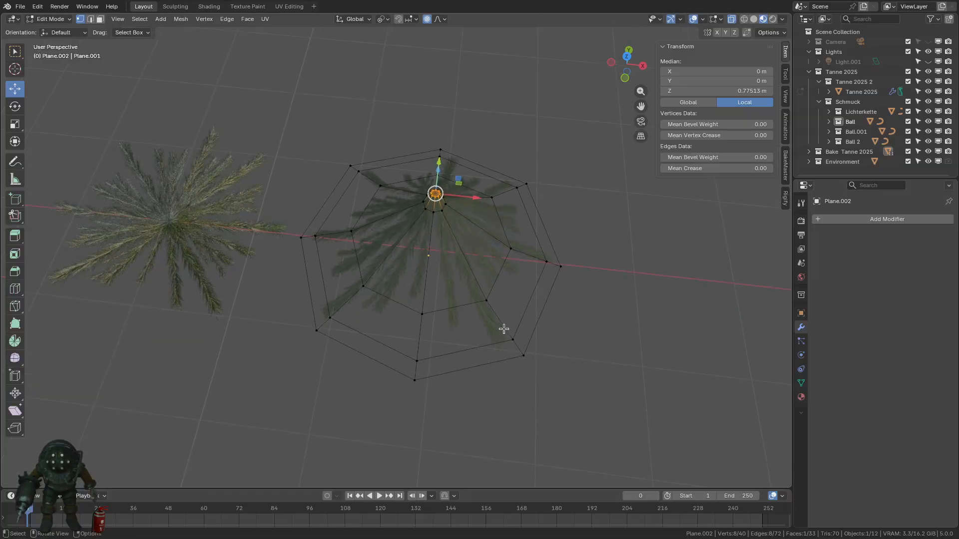
key("a")
middle_click_drag(510, 364, 513, 327)
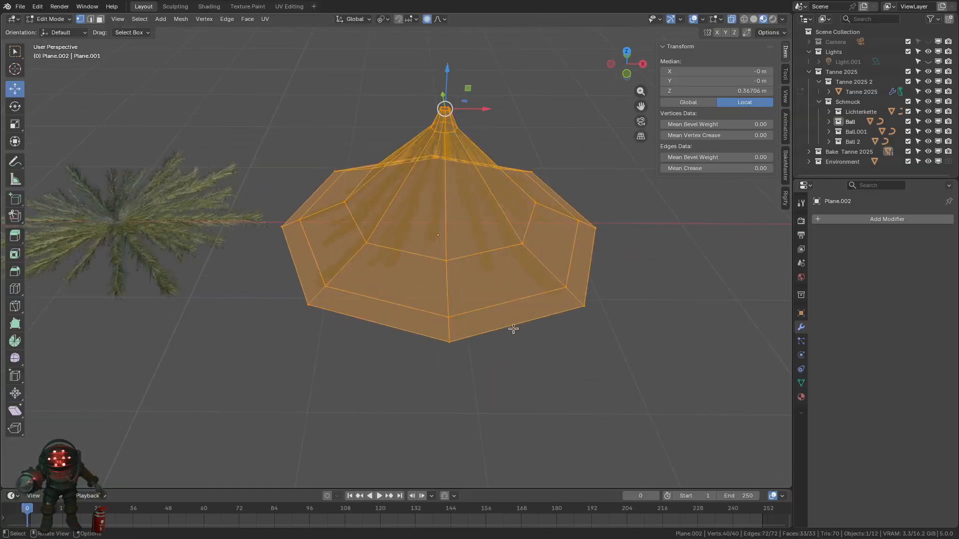
- Try to move single vertices on the cone's outer rim, cancel the moves, and reselect the entire mesh
left_click(462, 349)
key("g")
scroll(641, 302, "down", 7)
right_click(619, 316)
left_click(590, 313)
key("g")
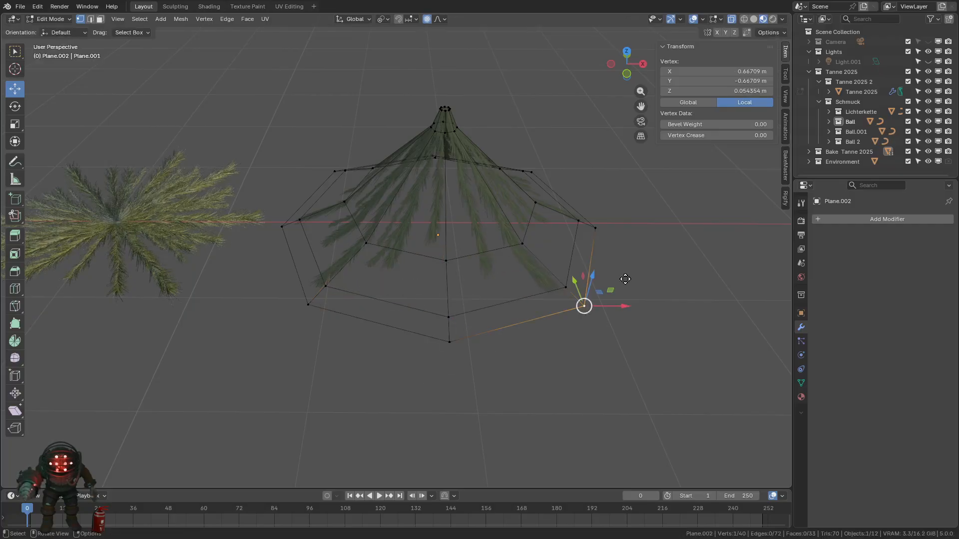
key("Escape")
key("a")
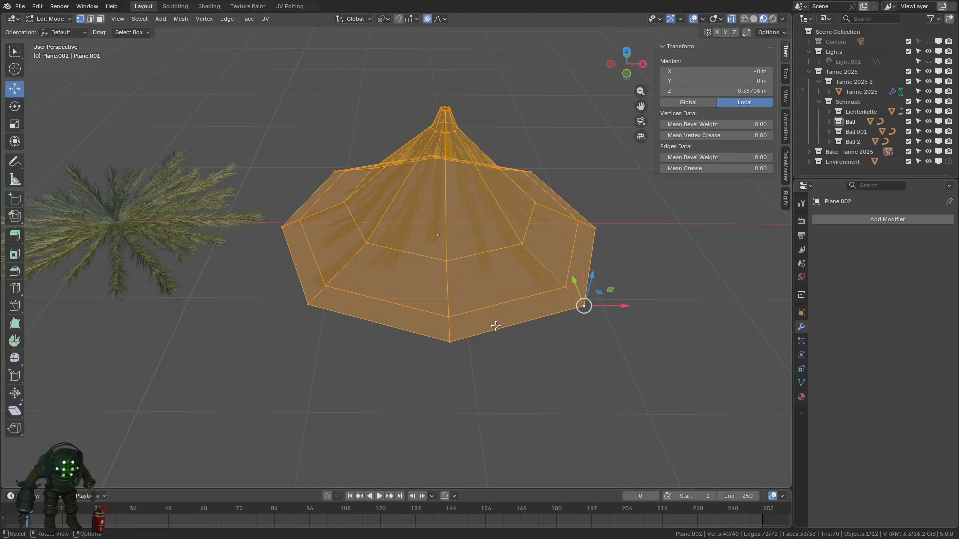
middle_click_drag(507, 256, 511, 264)
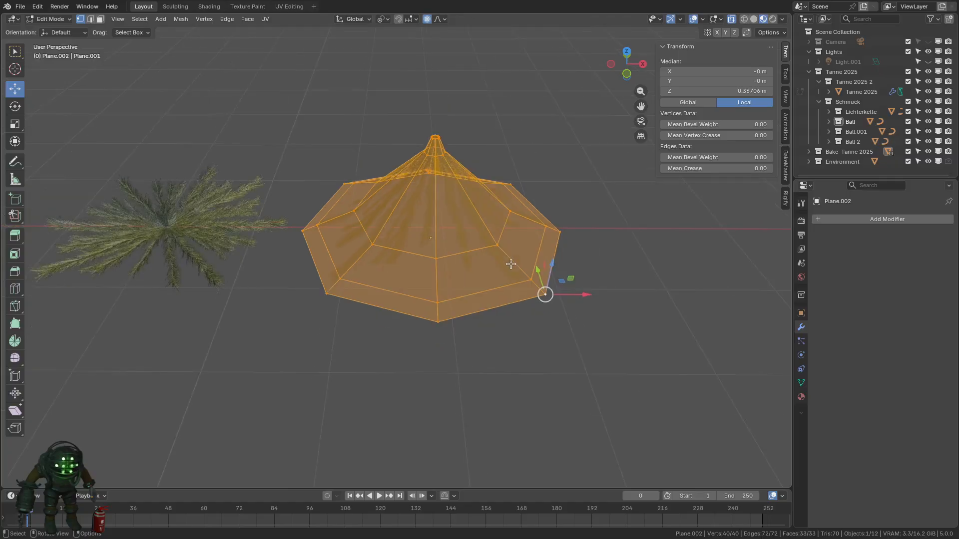
- Try moving a vertex on the cone's outer rim and one on its inner ring, cancelling both moves
middle_click_drag(573, 298, 574, 329)
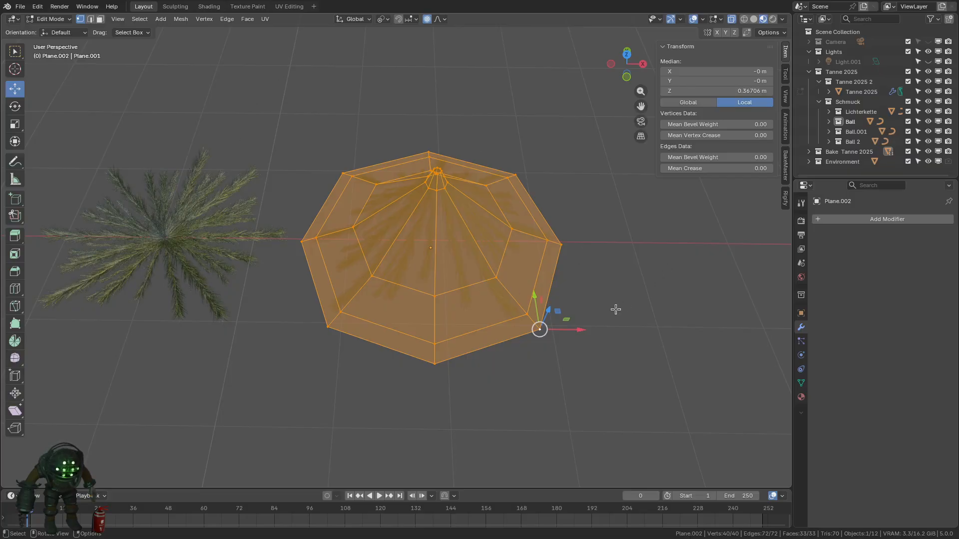
scroll(609, 309, "down", 2)
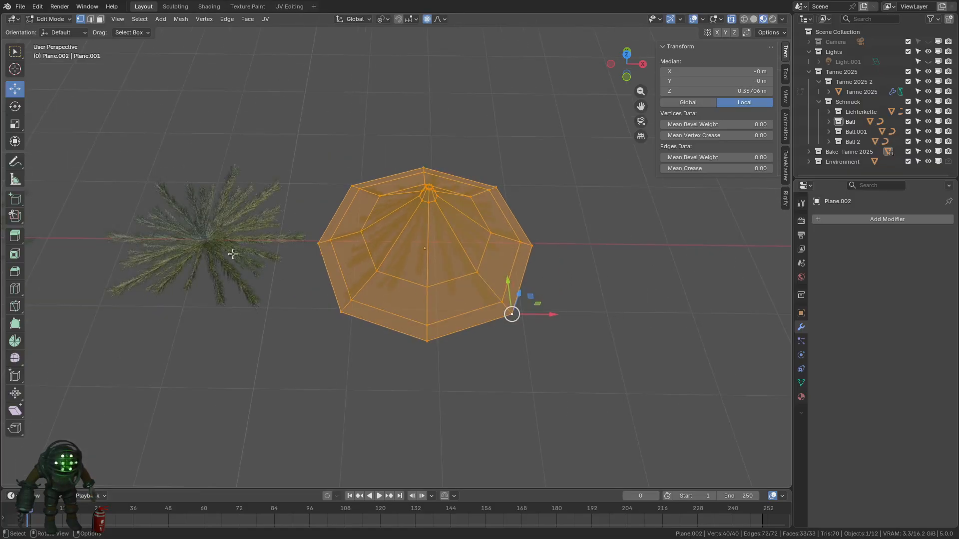
middle_click_drag(480, 307, 412, 342, "shift")
scroll(476, 374, "down", 2)
scroll(440, 357, "up", 2)
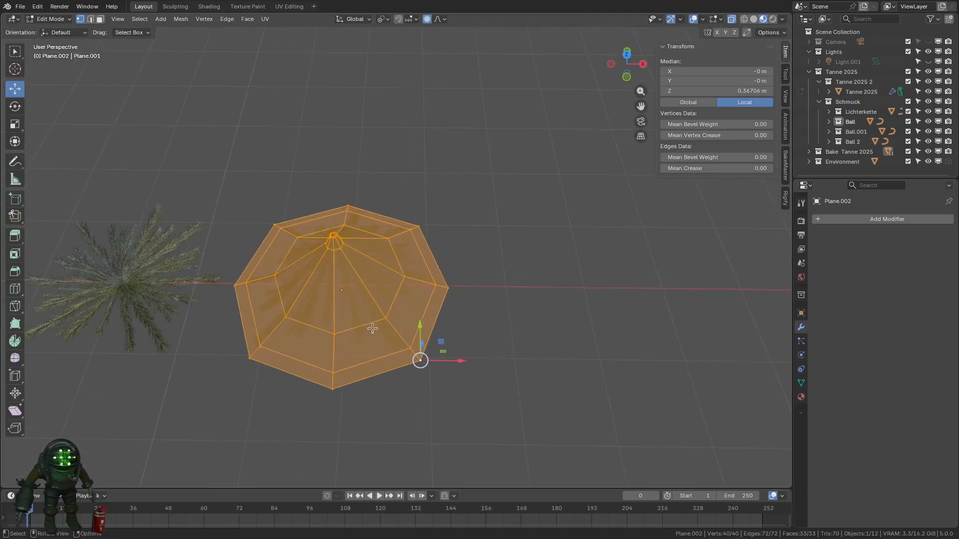
left_click(425, 361)
key("g")
right_click(468, 368)
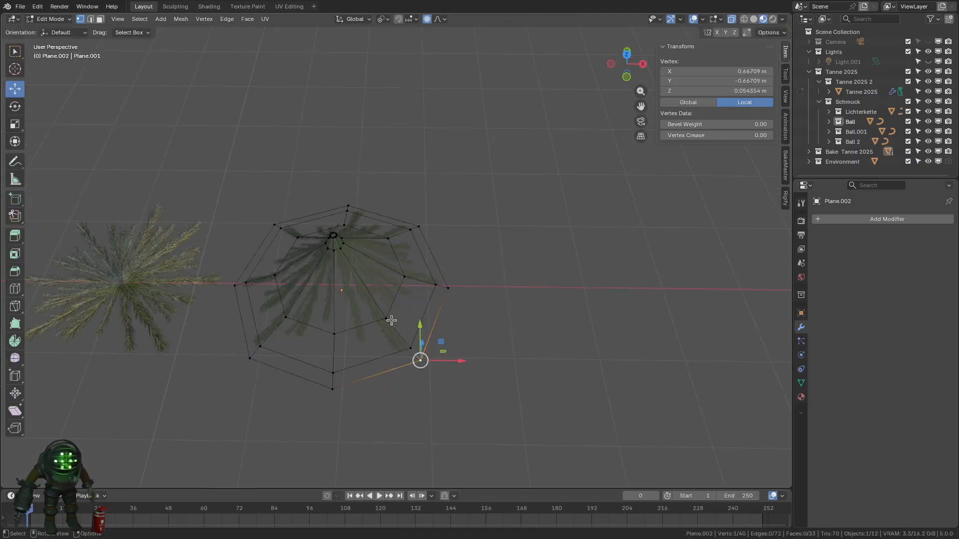
left_click(389, 318)
key("g")
right_click(389, 274)
- Return to Object Mode and select the Tanne 2025 cone at the world origin
key("Tab")
scroll(547, 346, "down", 2)
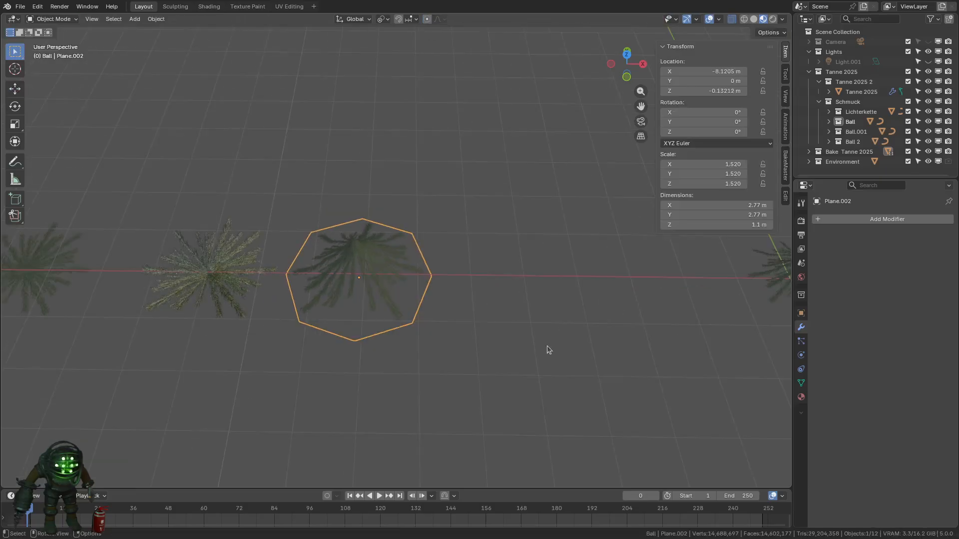
scroll(549, 341, "down", 5)
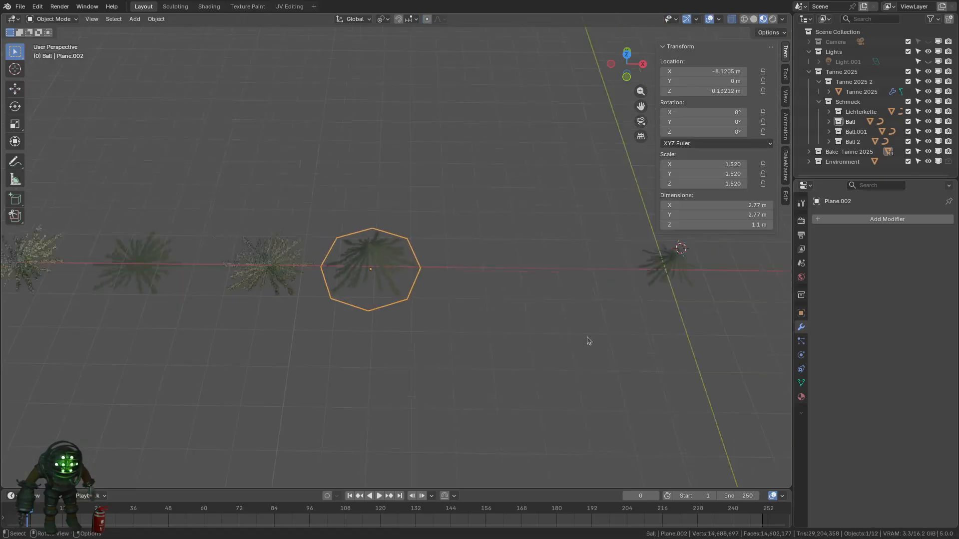
middle_click_drag(591, 320, 418, 303, "shift")
scroll(441, 298, "up", 4)
left_click(426, 302)
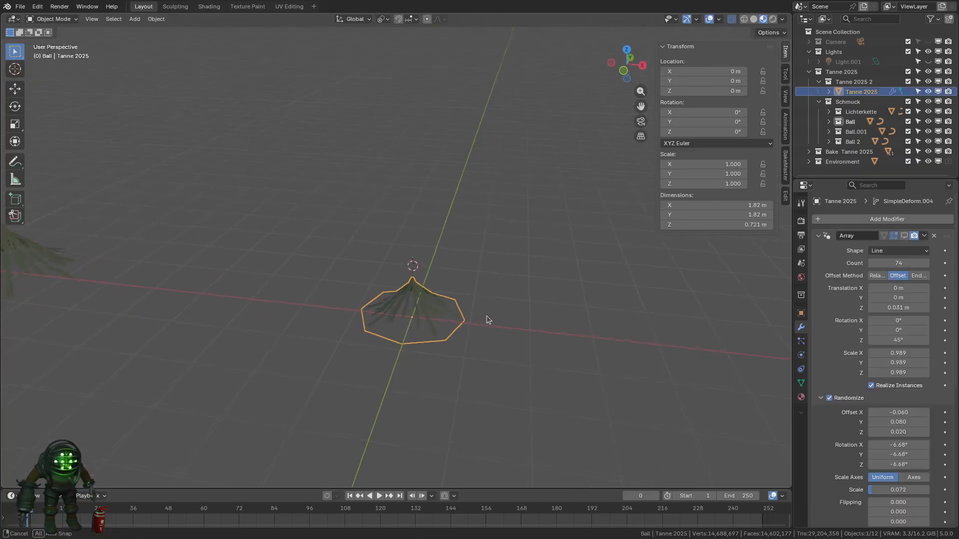
middle_click_drag(487, 316, 496, 296)
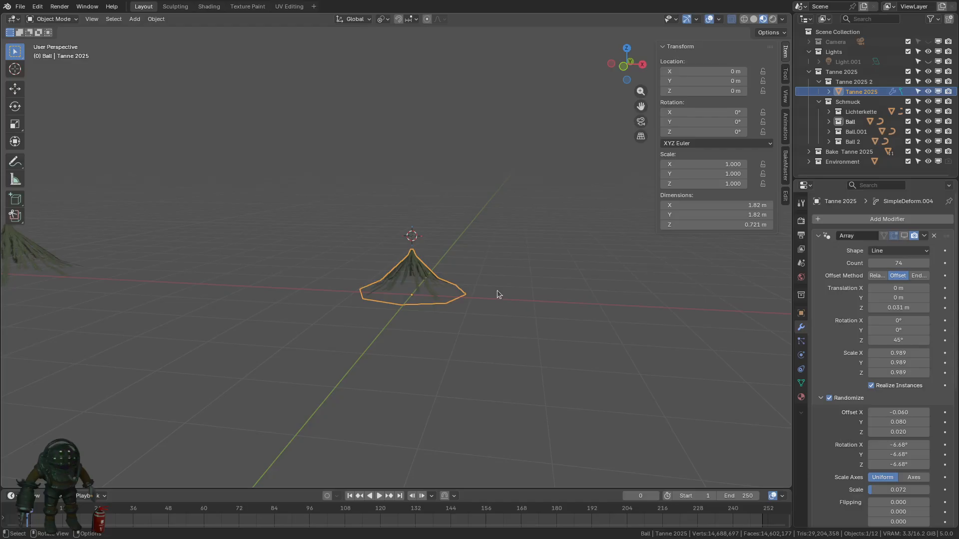
middle_click_drag(469, 280, 476, 269)
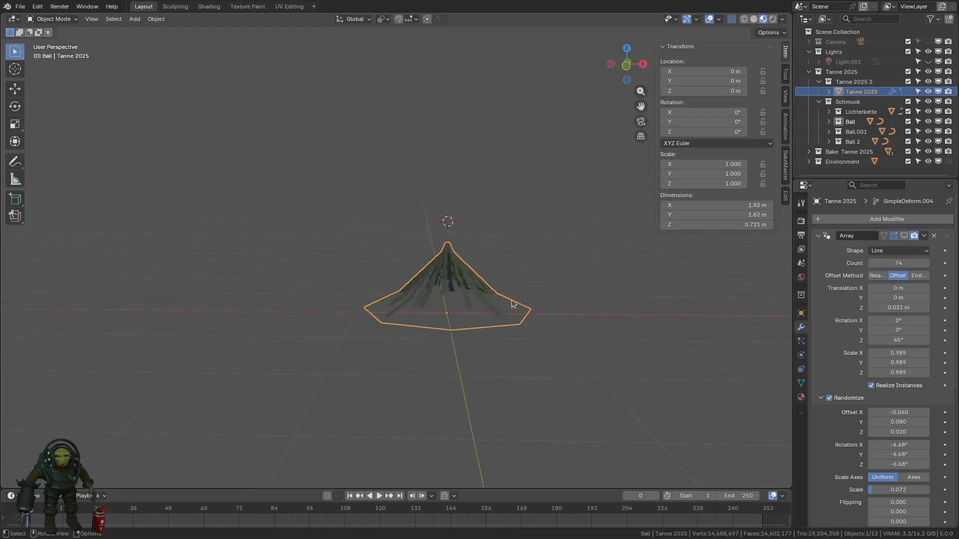
scroll(480, 290, "up", 4)
middle_click_drag(483, 305, 453, 312)
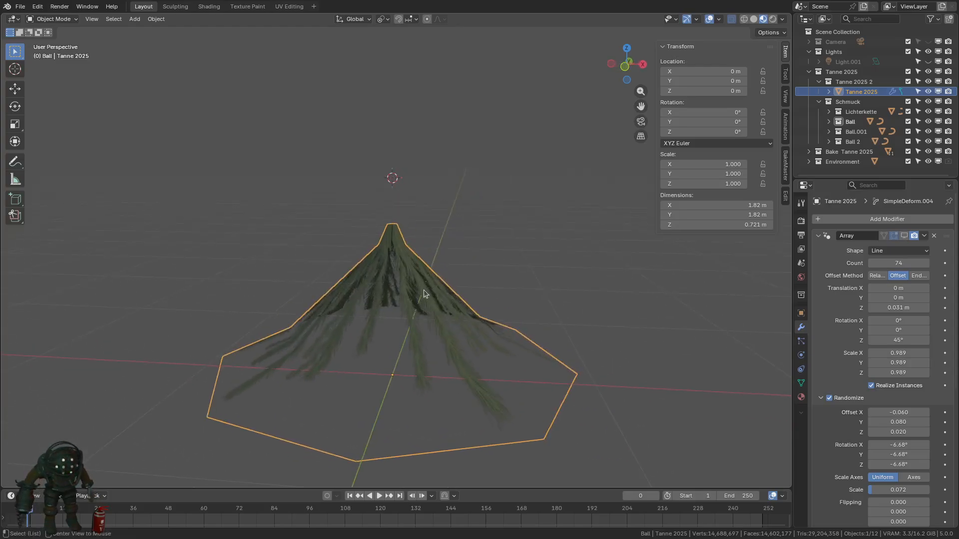
- Duplicate the Tanne 2025 cone four times, placing each copy higher, with the topmost at a Z location of about 0.74 m
key("shift+d")
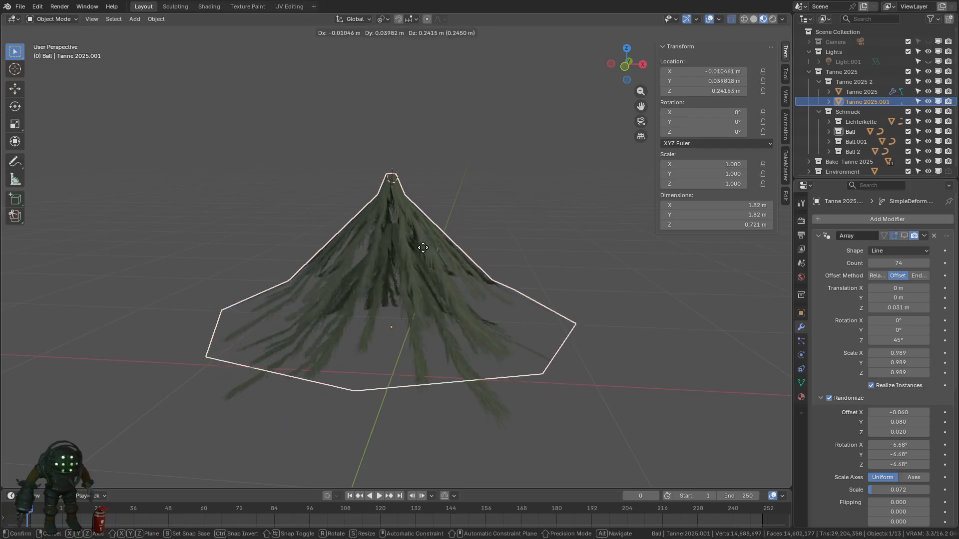
left_click(423, 263)
key("shift+d")
left_click(461, 282)
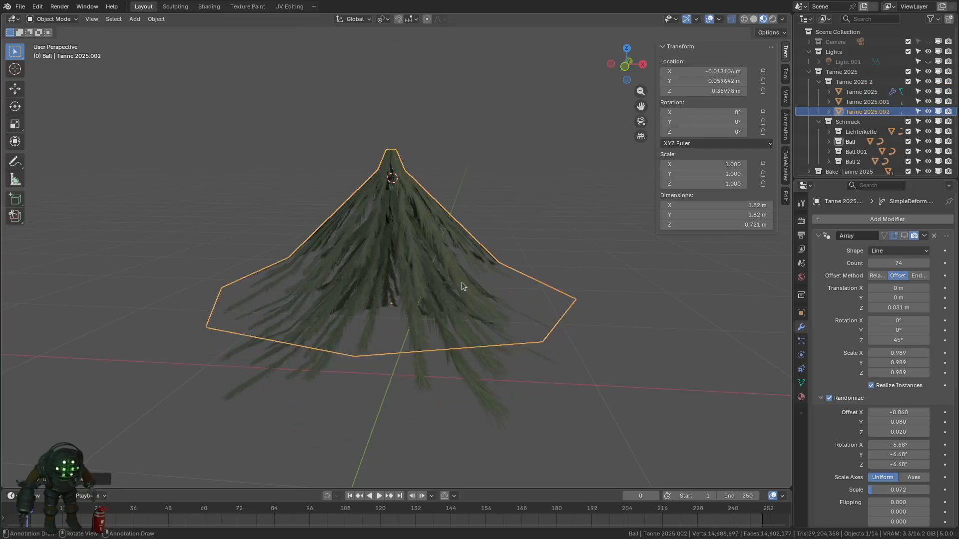
key("shift+d")
left_click(460, 244)
key("shift+d")
left_click(456, 218)
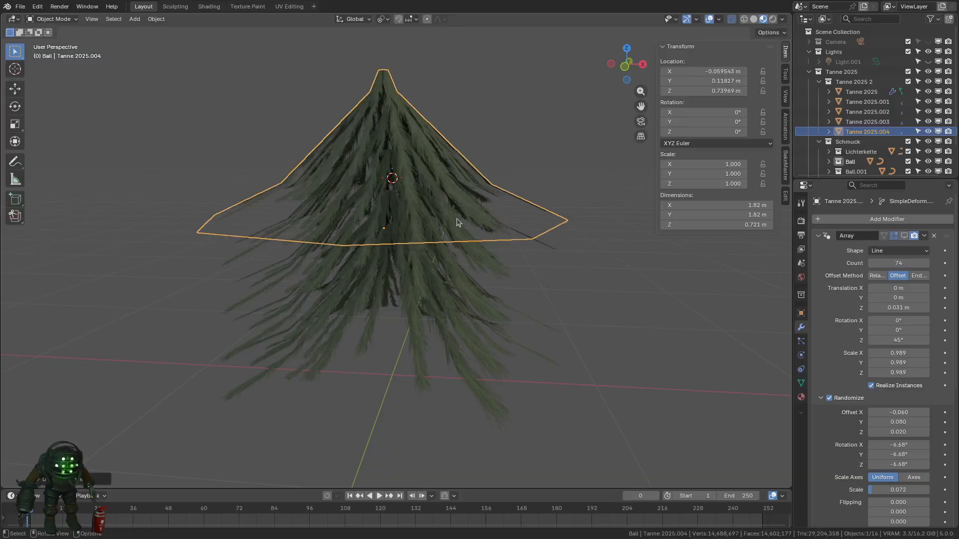
left_click(451, 316)
left_click(426, 209)
middle_click_drag(443, 285, 436, 309)
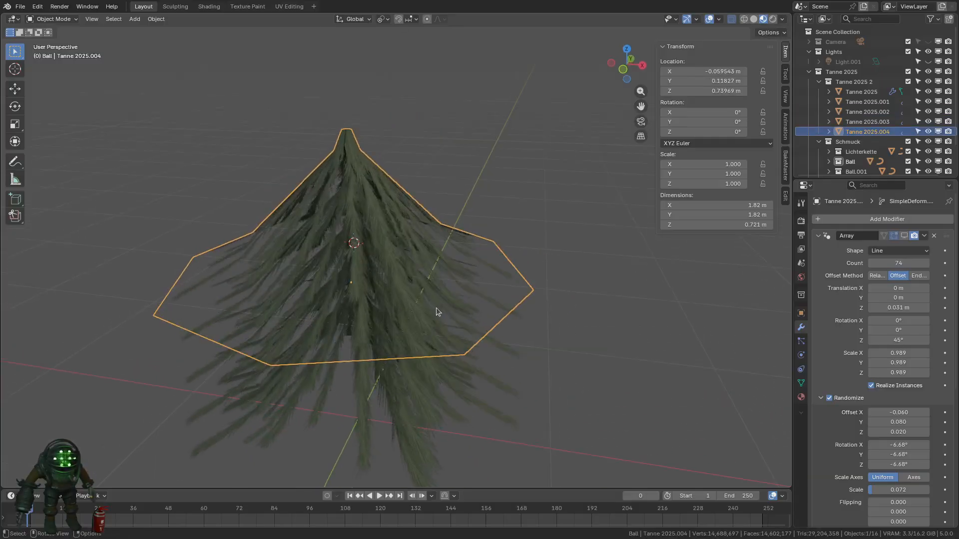
- Deselect everything and delete the three uppermost copies of the cone one after another
key("alt+a")
middle_click_drag(449, 355, 466, 294)
key("c")
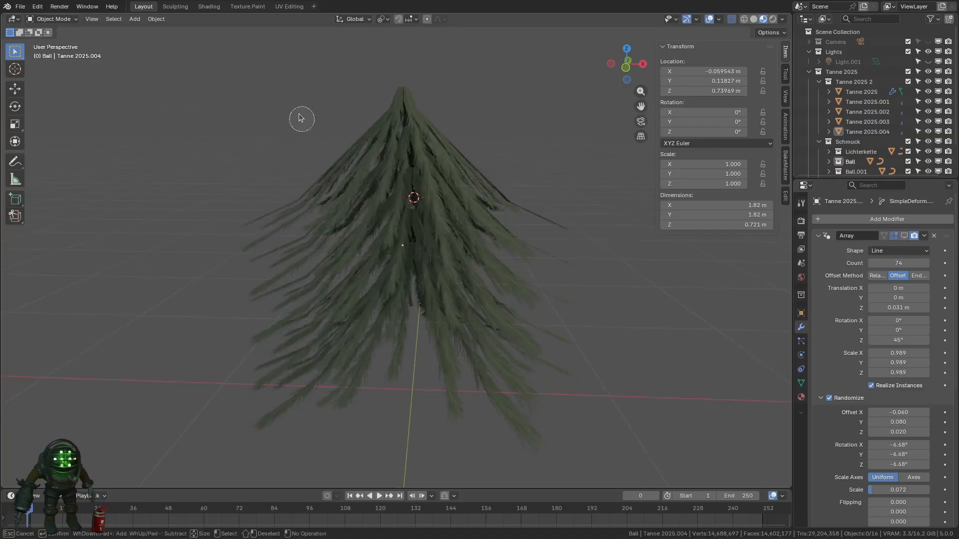
left_click(409, 281)
key("Escape")
left_click(460, 161)
key("x")
left_click(461, 161)
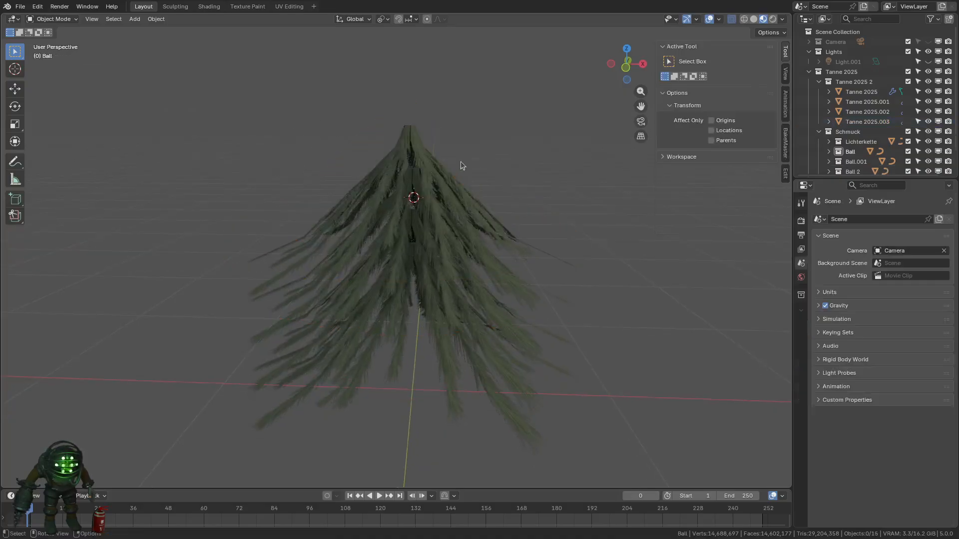
left_click(451, 184)
key("x")
left_click(439, 184)
left_click(447, 215)
key("Delete")
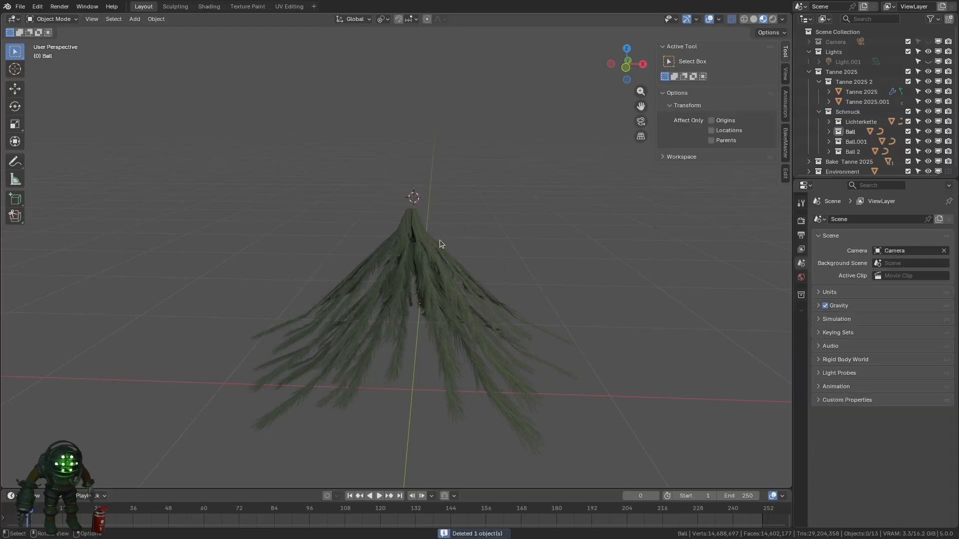
- Select and delete the last remaining copy, keeping only the original Tanne 2025 cone
left_click(444, 264)
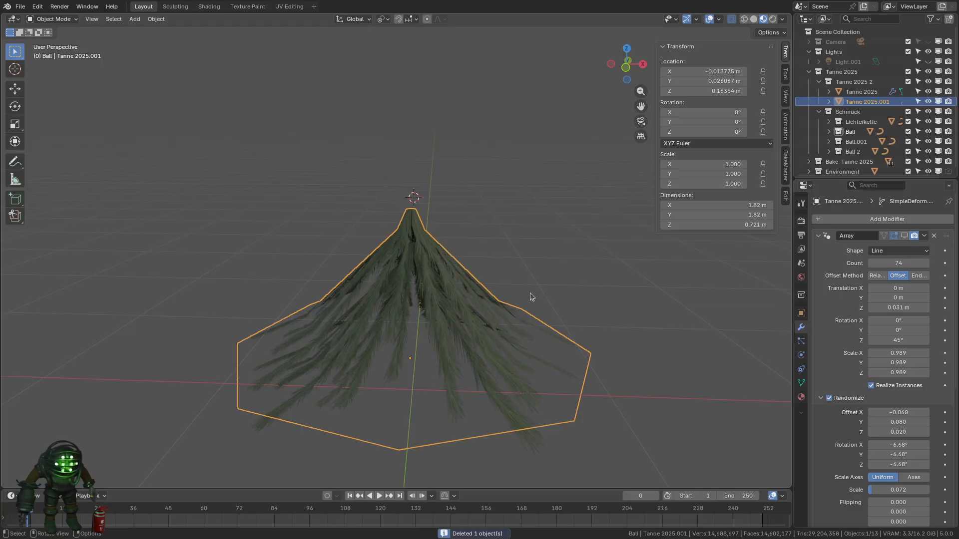
scroll(532, 298, "down", 2)
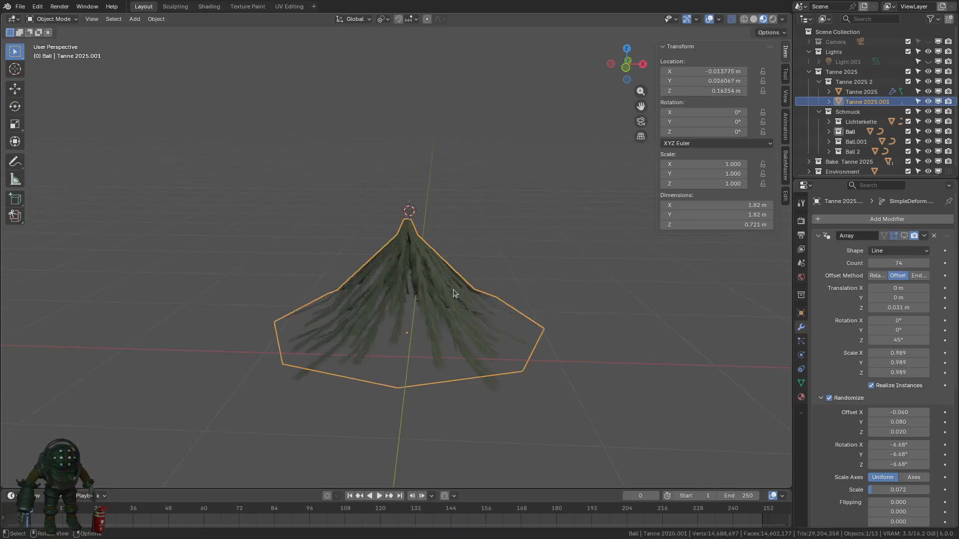
key("x")
left_click(440, 290)
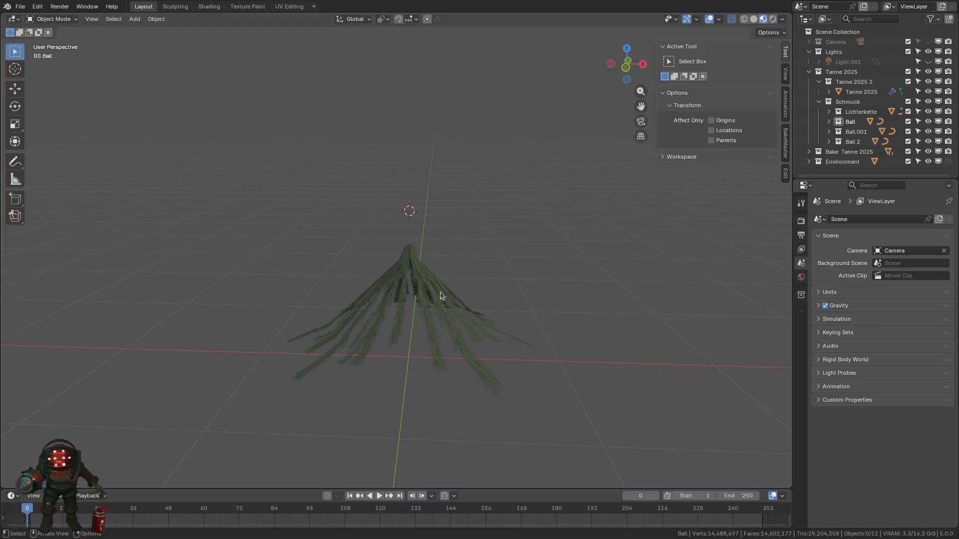
middle_click_drag(435, 349, 477, 299)
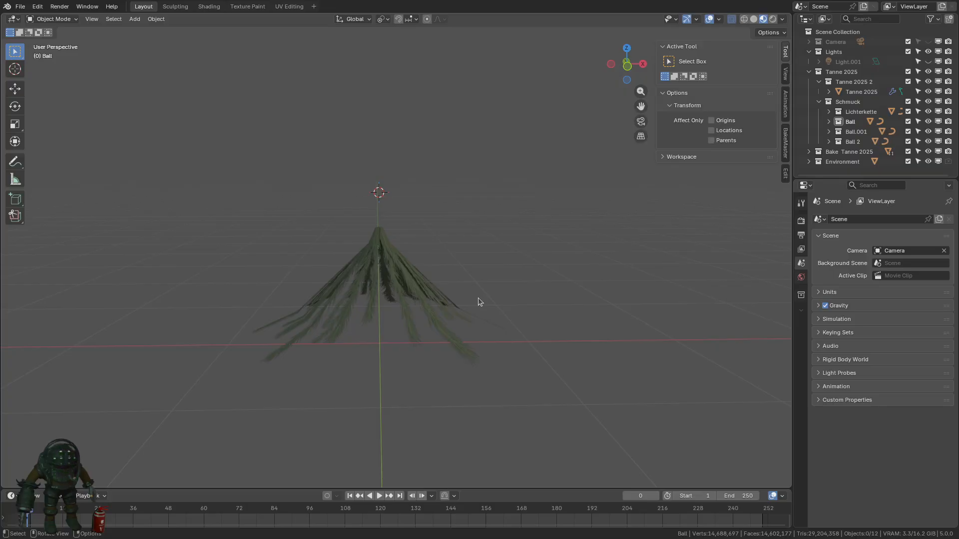
- Enable viewport display of the Array modifier on the Tanne 2025 cone and deselect the resulting tree
left_click(397, 284)
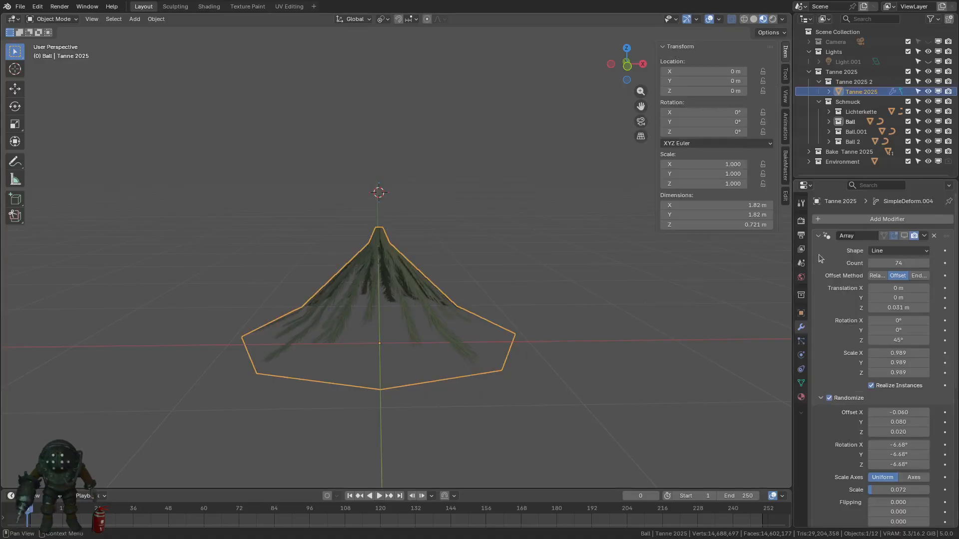
left_click(904, 235)
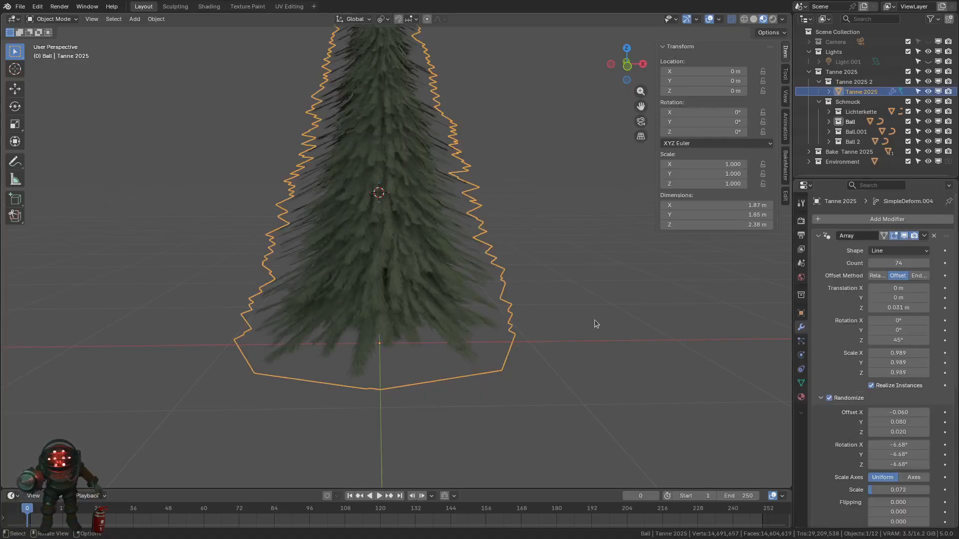
scroll(594, 322, "down", 4)
middle_click_drag(567, 352, 566, 360, "shift")
left_click(553, 386)
scroll(552, 386, "up", 1)
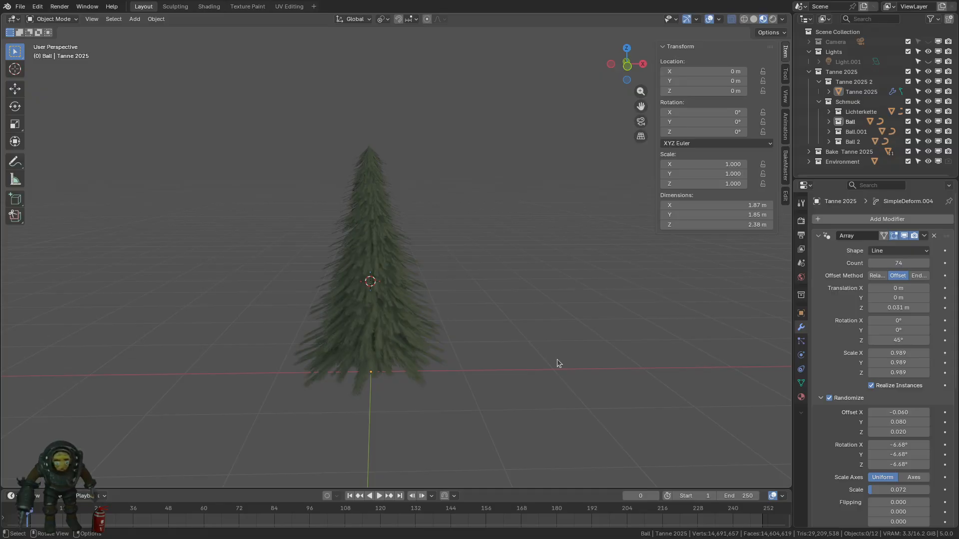
middle_click_drag(528, 326, 556, 347)
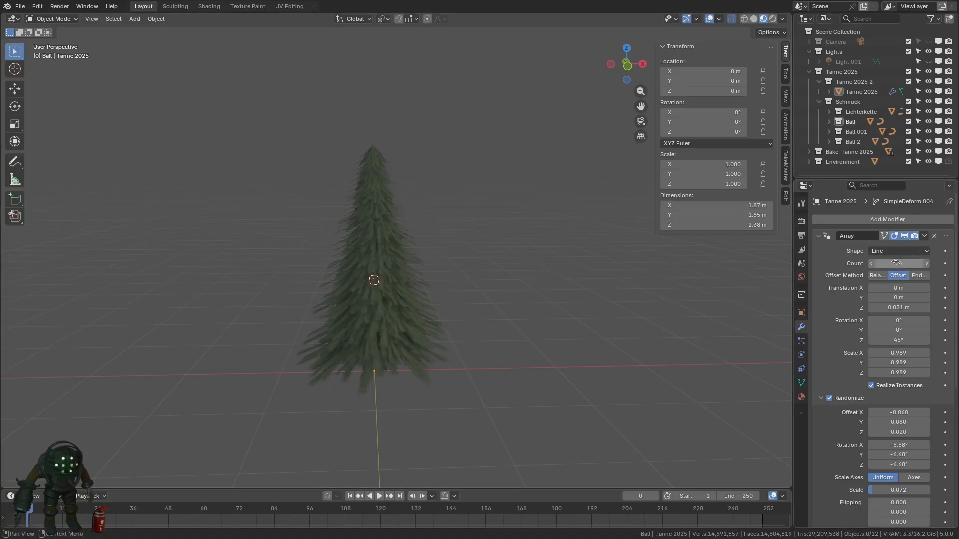
- Lower the Count of the tree's Array modifier and bring it back to 74
scroll(573, 288, "up", 3)
left_click_drag(898, 263, 870, 263)
scroll(500, 264, "down", 3)
scroll(494, 300, "up", 5)
left_click_drag(898, 263, 928, 264)
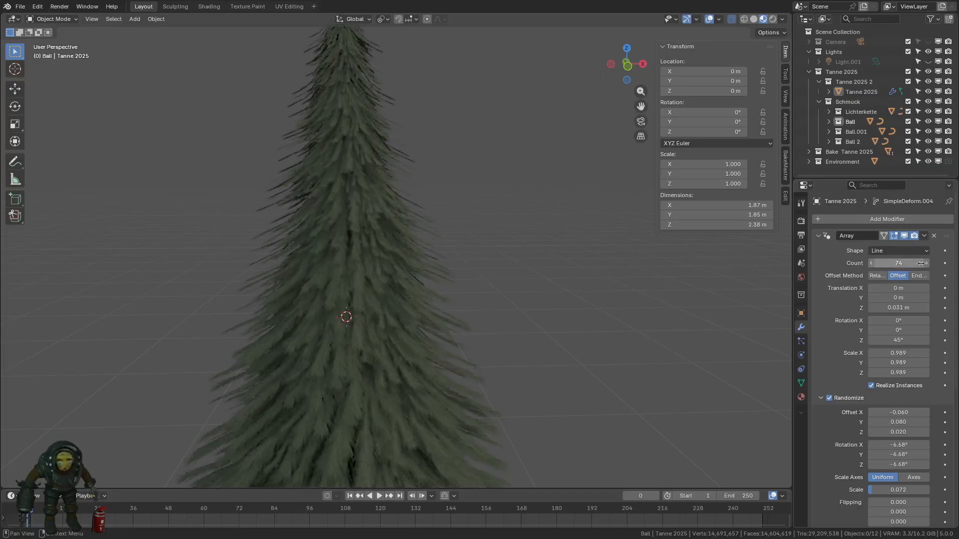
scroll(584, 249, "down", 6)
middle_click_drag(542, 307, 506, 318)
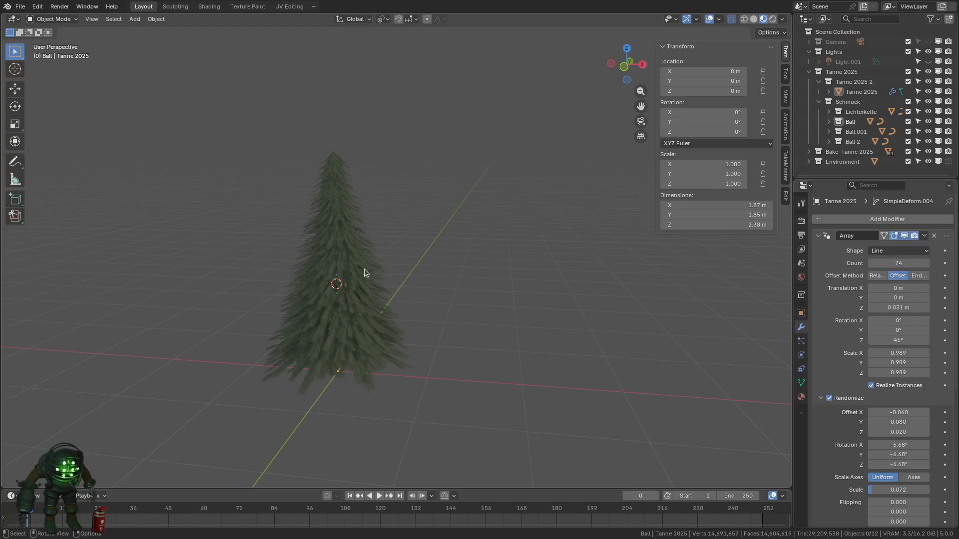
scroll(396, 366, "up", 4)
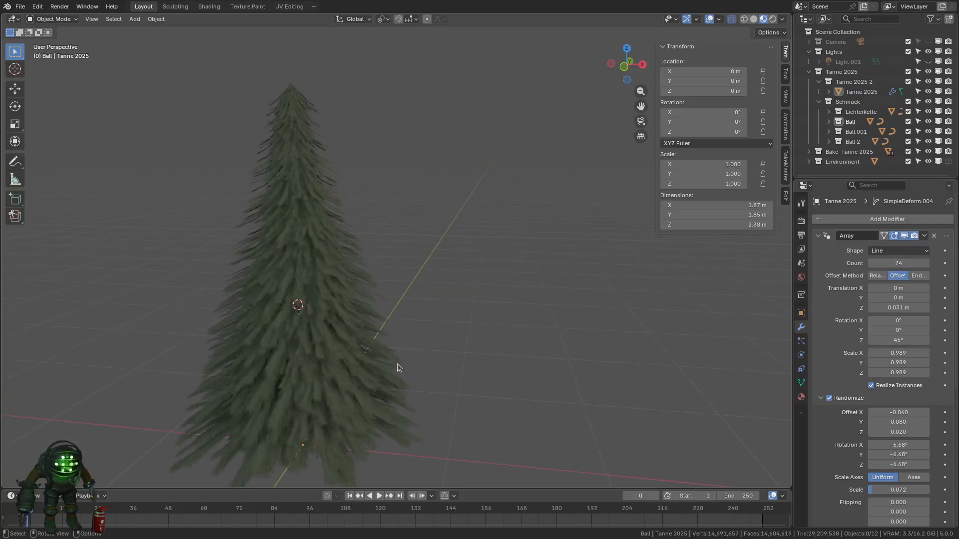
scroll(397, 368, "down", 4)
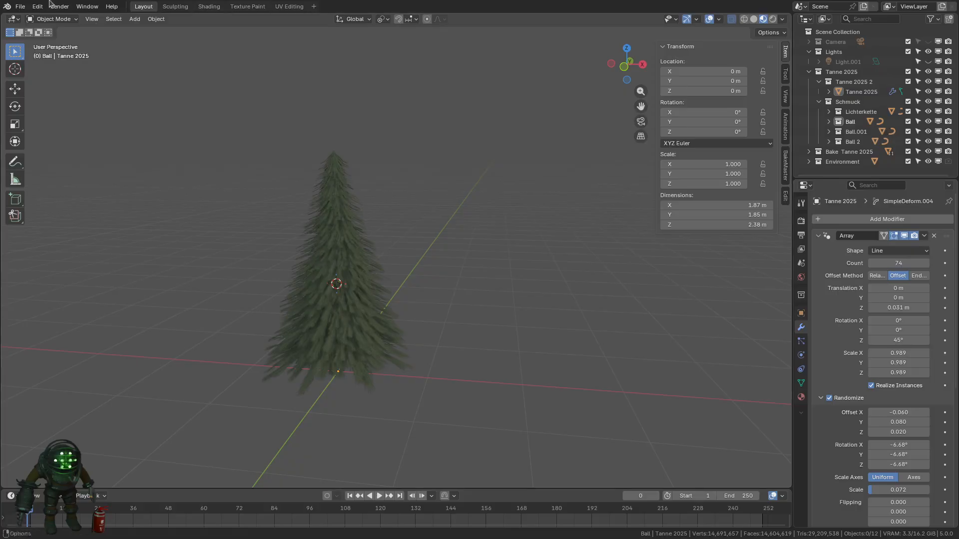
- Try to open a file without saving the changes to Tannenbaum 2025.blend
left_click(19, 7)
left_click(37, 28)
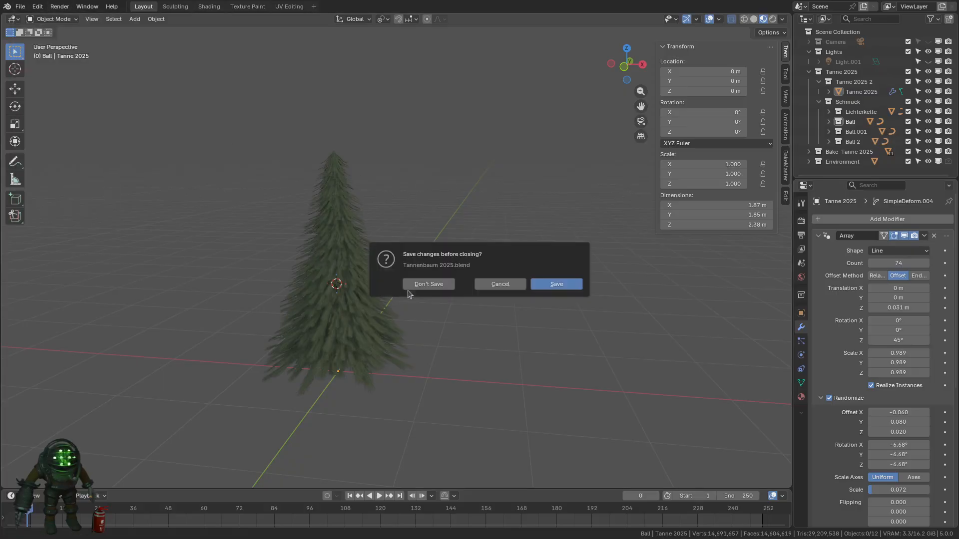
left_click(428, 285)
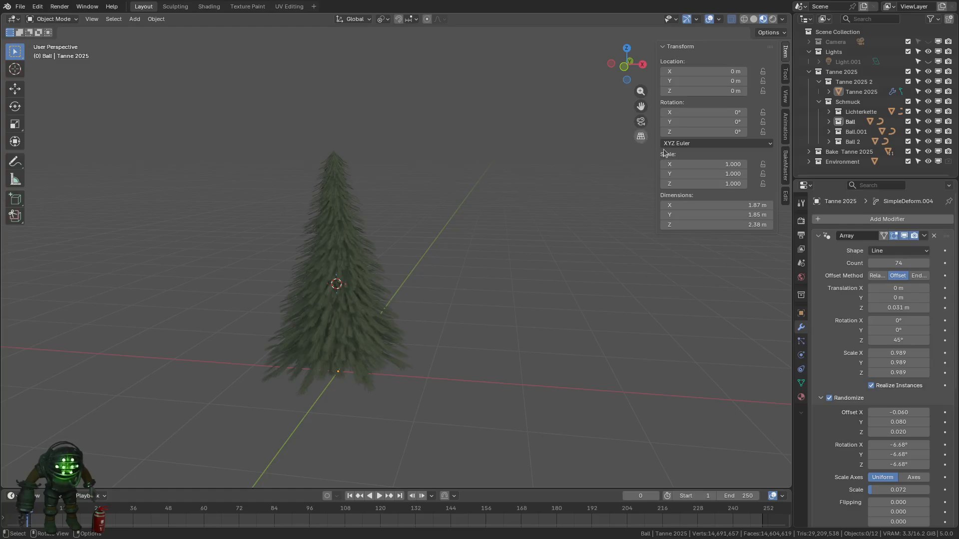
- Adjust the Randomize Rotation Y of the tree's Array modifier to -6.69°
scroll(388, 286, "up", 3)
left_click(363, 314)
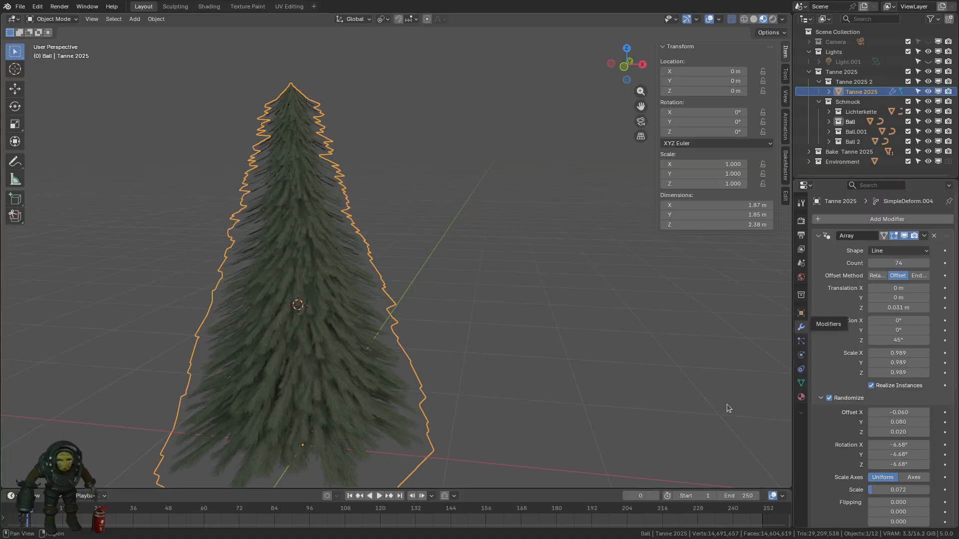
scroll(642, 392, "down", 3)
scroll(526, 370, "up", 3)
left_click(526, 370)
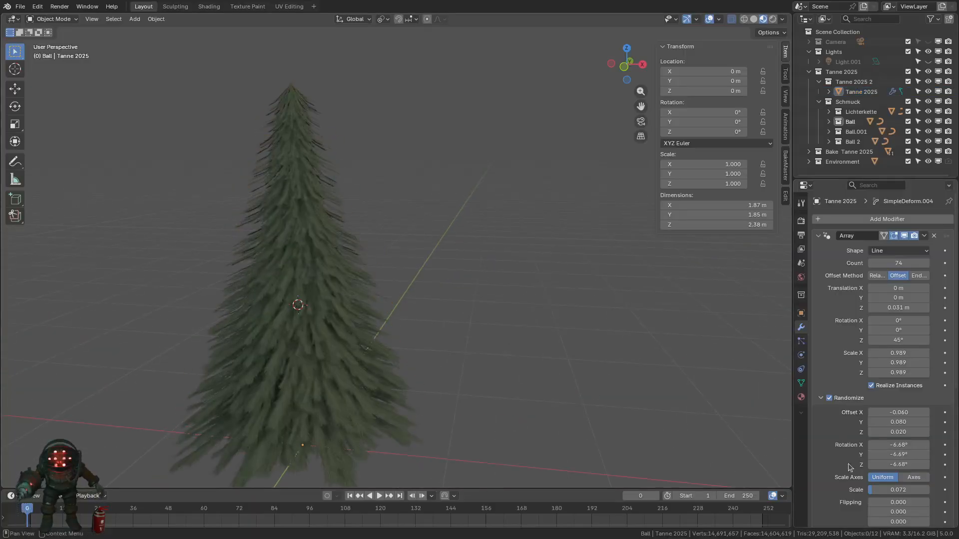
mouse_move(898, 454)
left_mouse_down()
mouse_move(914, 454)
mouse_move(889, 444)
mouse_move(898, 445)
left_mouse_up()
- Select the tree, cancel moving it, and reveal all hidden objects in the scene
left_click(361, 381)
key("g")
right_click(408, 394)
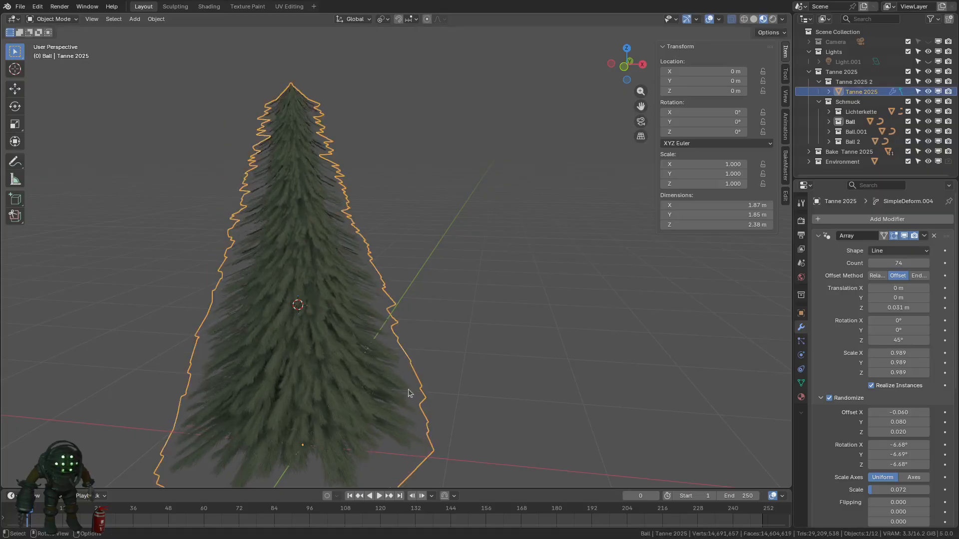
key("alt+h")
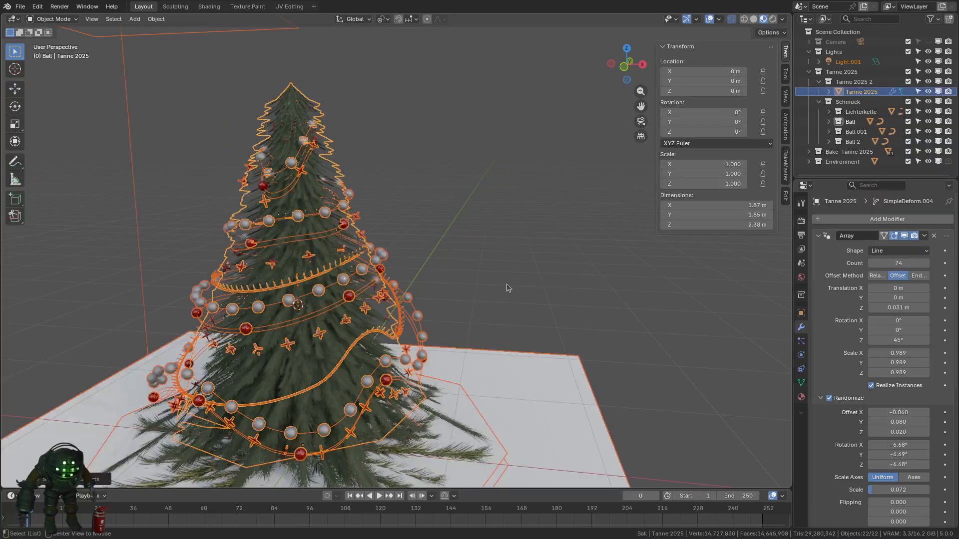
- Hide the white ground plane, select the curve Curve Ball 1.001, and turn off the viewport overlays
left_click(463, 309)
middle_click_drag(452, 314, 606, 369)
left_click(580, 389)
key("h")
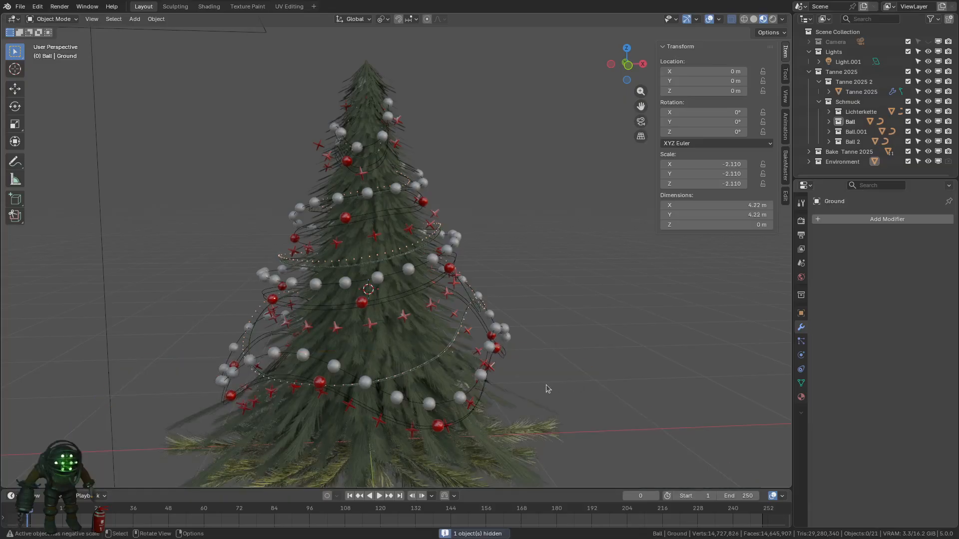
scroll(462, 332, "up", 4)
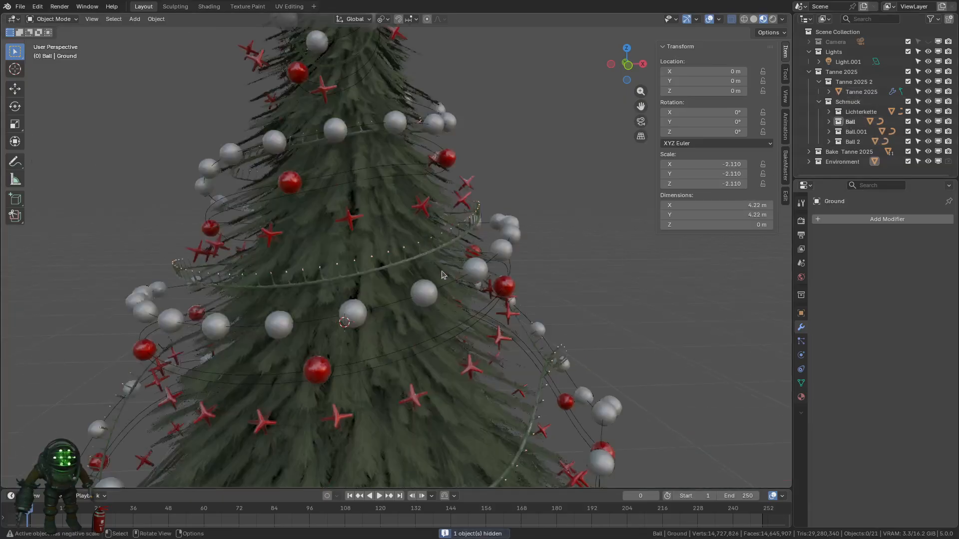
left_click(460, 328)
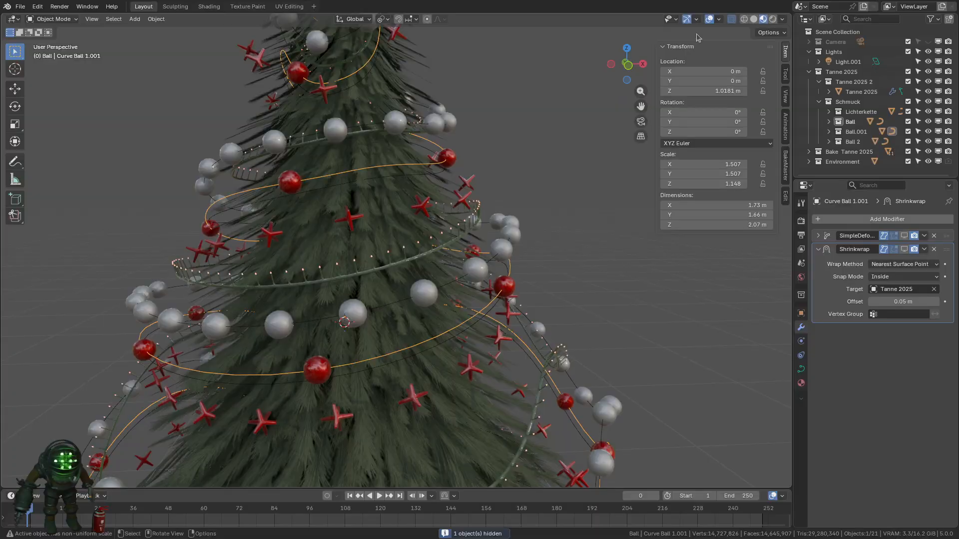
left_click(709, 19)
scroll(436, 425, "down", 5)
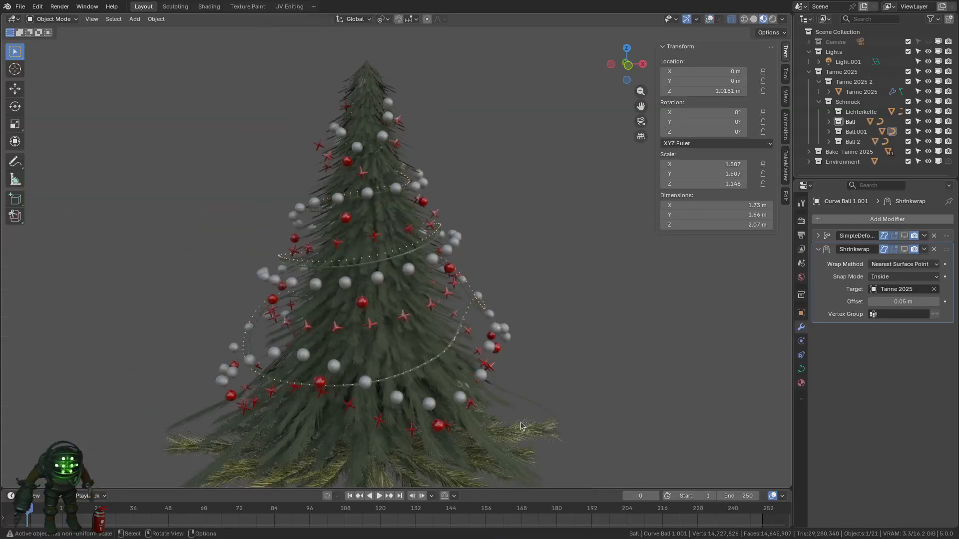
- Hide the source branches lying around the tree's base one by one and undo the last of these hides
left_click(414, 427)
key("h")
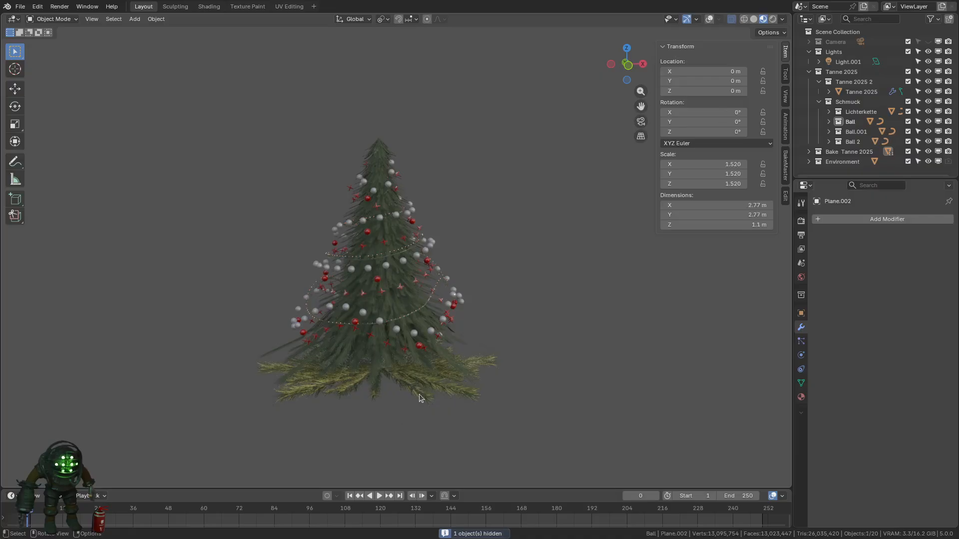
left_click(420, 393)
key("h")
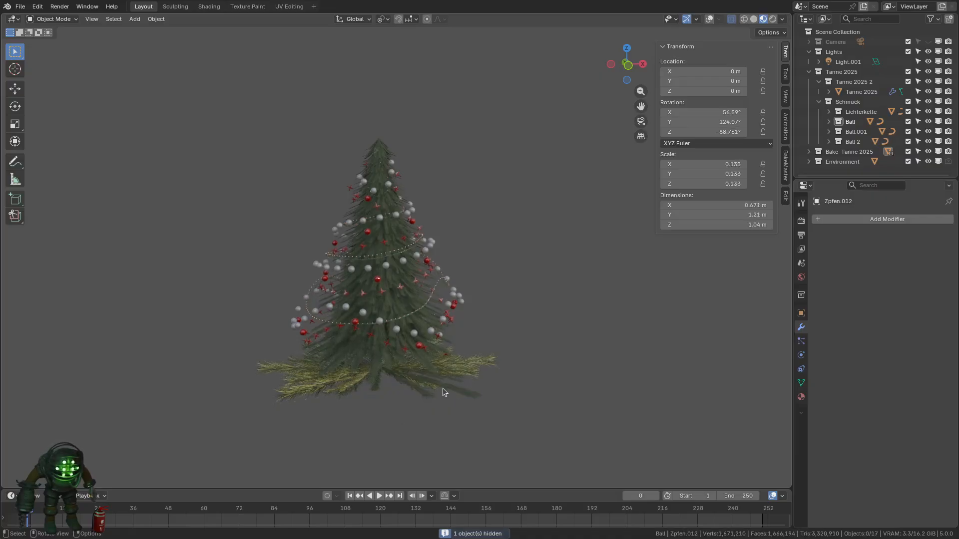
left_click(443, 388)
key("h")
left_click(466, 376)
key("h")
left_click(345, 385)
key("h")
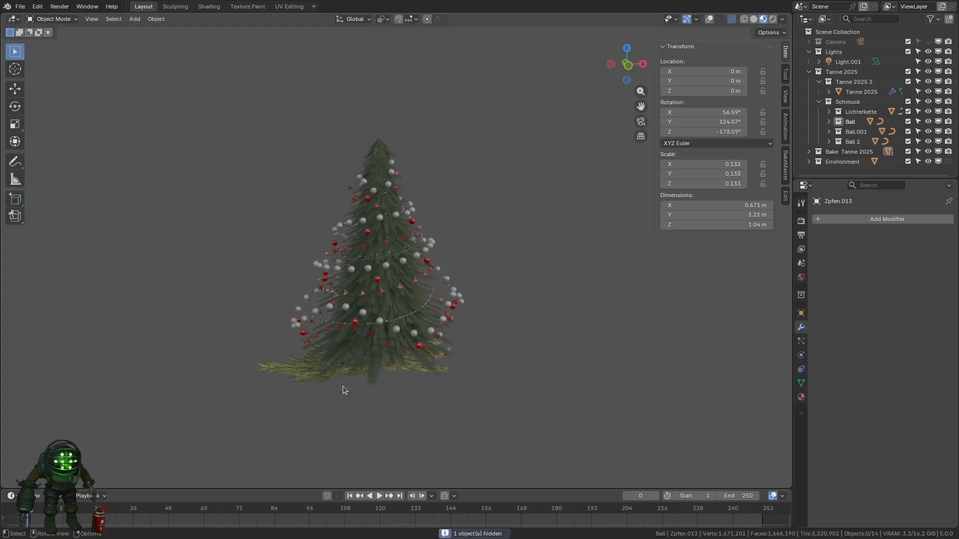
left_click(314, 375)
key("h")
key("ctrl+z")
key("ctrl+z")
key("ctrl+z")
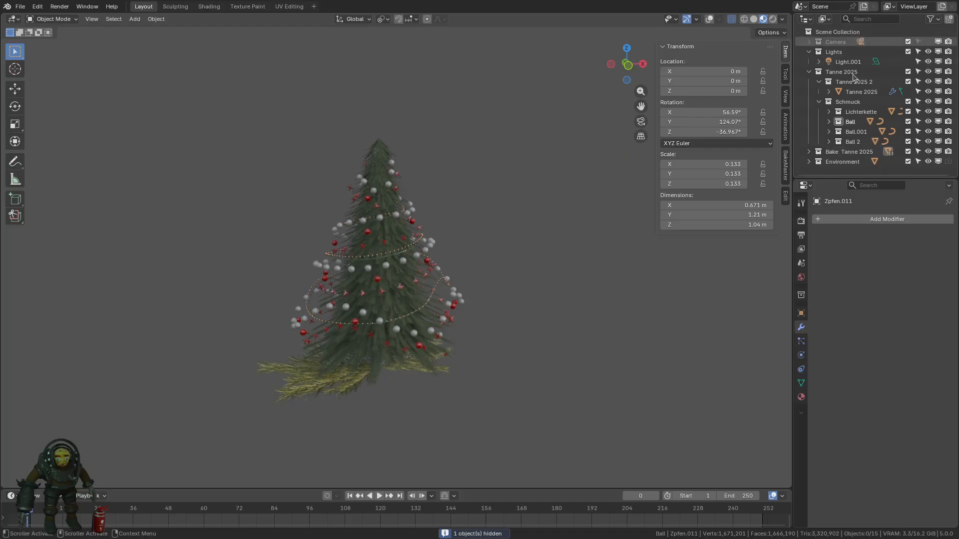
- Locate one of the remaining base branches in the outliner and disable its Bake Tanne 2025 collection in viewports
left_click(316, 384)
key("g")
right_click(636, 165)
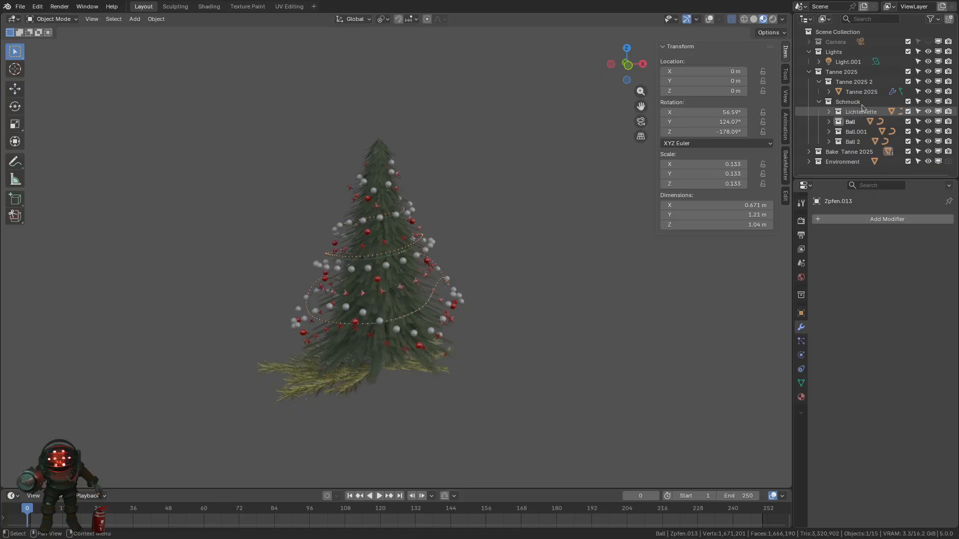
key("period")
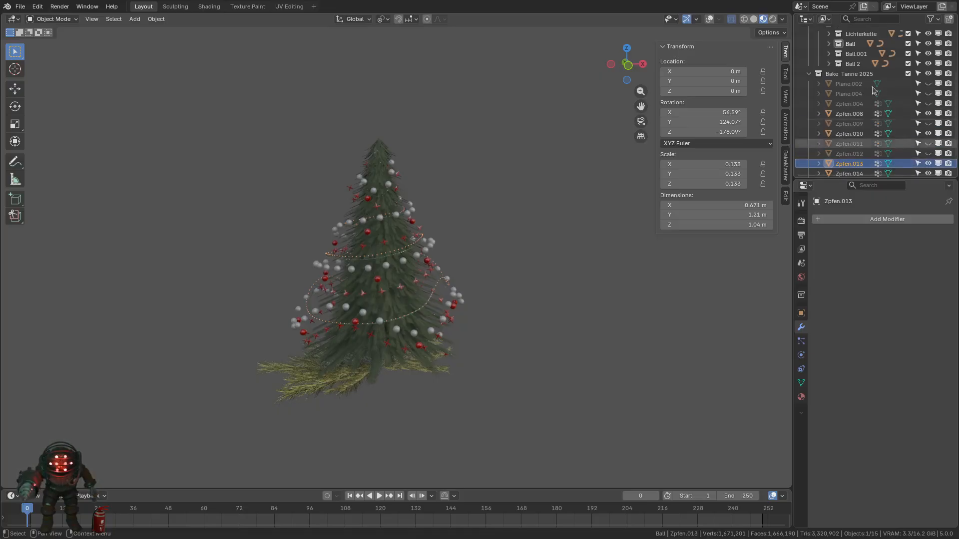
left_click(937, 73)
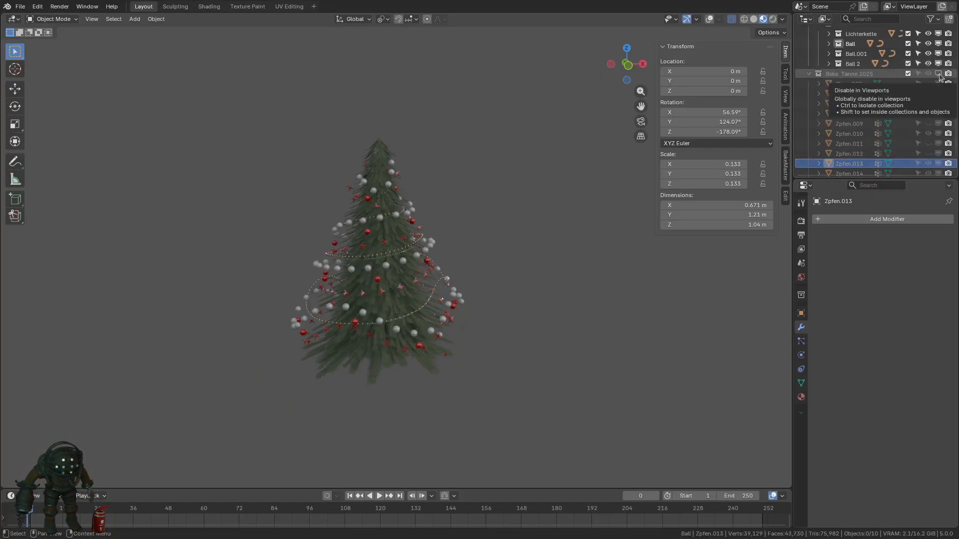
left_click(938, 74)
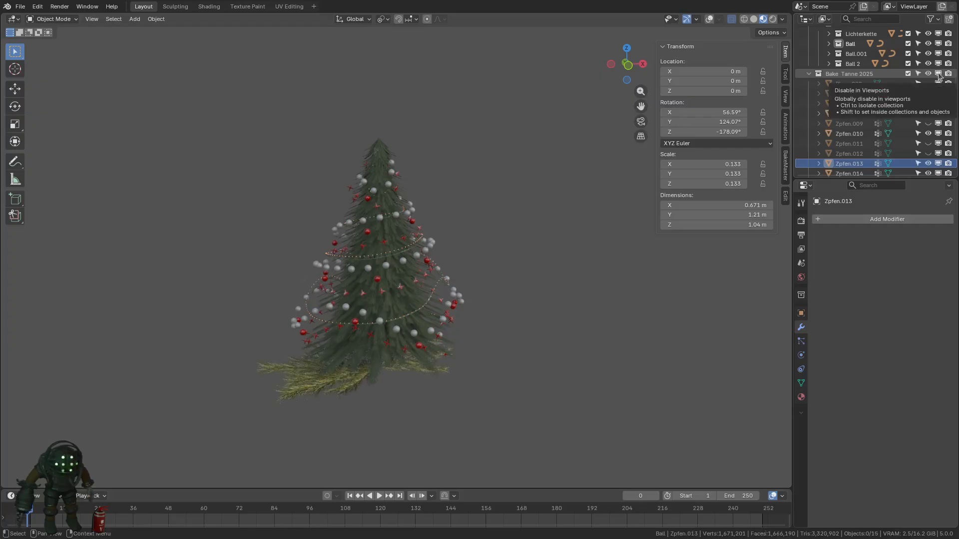
left_click(939, 74)
middle_click_drag(491, 256, 473, 297)
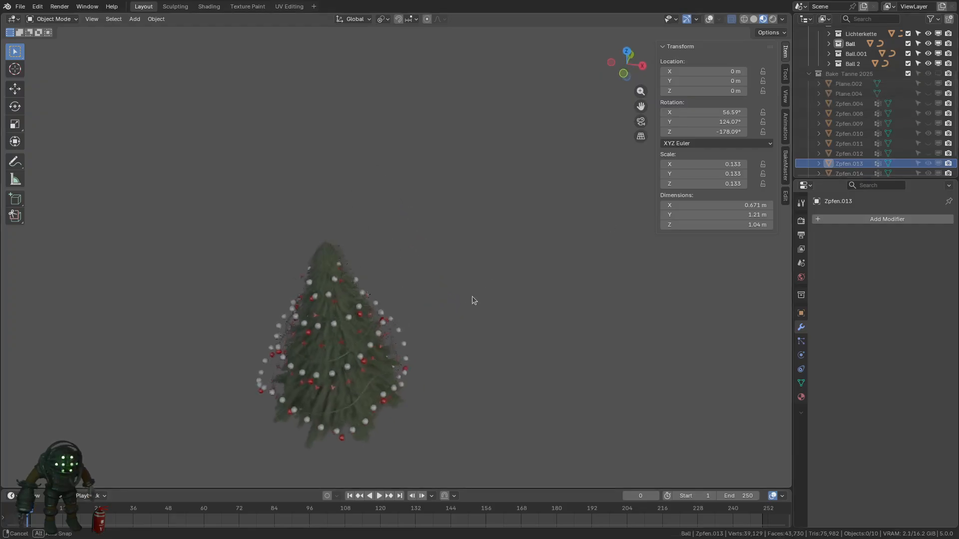
- Collapse the Bake Tanne 2025 and Tanne 2025 collections in the outliner and select Light.001
left_click(809, 73)
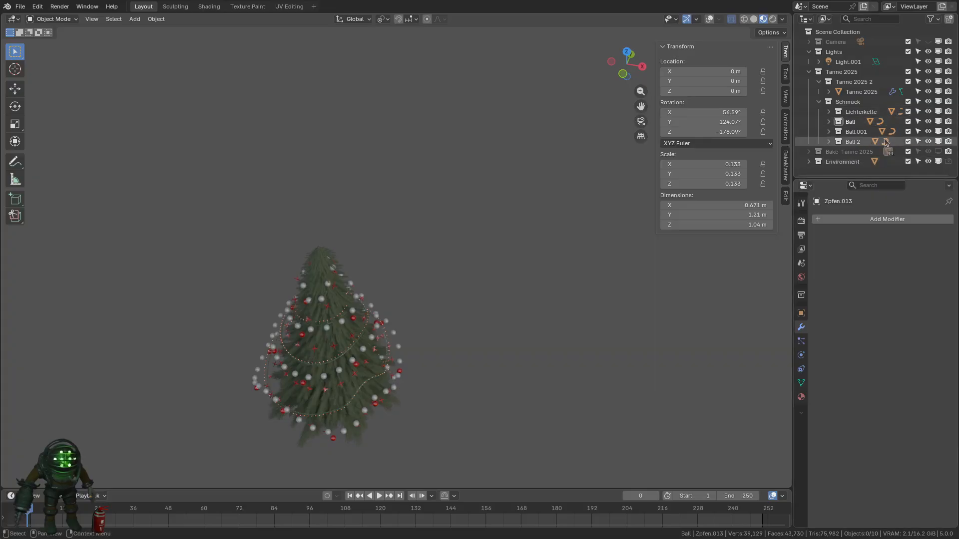
left_click(809, 72)
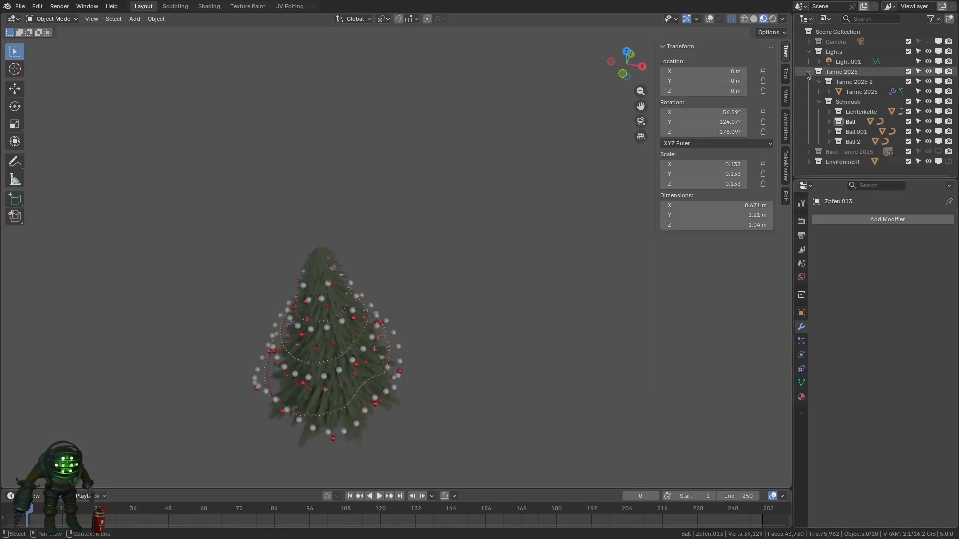
left_click(847, 62)
middle_click_drag(400, 305, 435, 247, "shift")
scroll(424, 266, "up", 2)
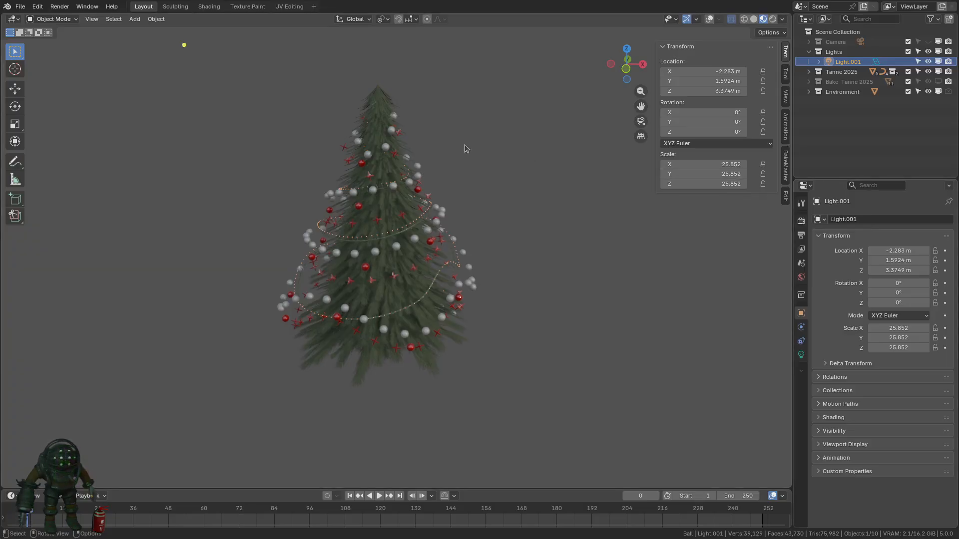
- Expand the Film section of the render settings and switch the viewport to rendered shading
left_click(801, 220)
left_click(826, 452)
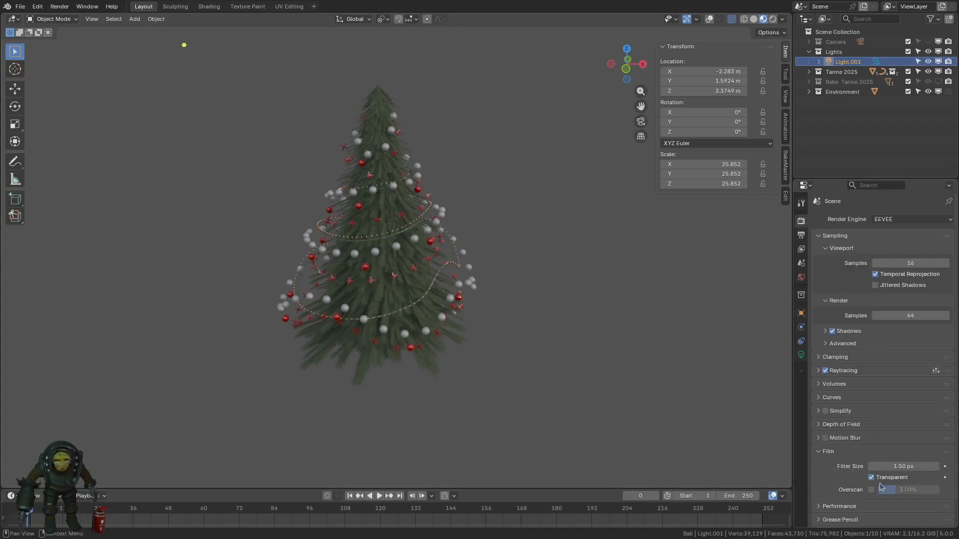
left_click(773, 19)
middle_click_drag(539, 275, 576, 261)
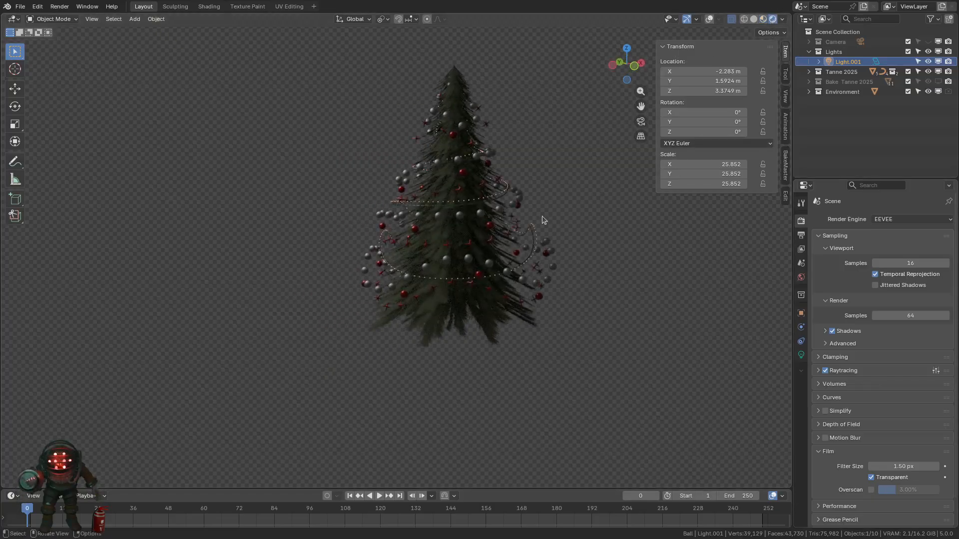
middle_click_drag(543, 218, 476, 270, "shift")
- Reveal all hidden objects, clear the selection, and walk the view in close to the tree's ornaments
key("alt+h")
key("alt+a")
middle_click_drag(519, 353, 396, 300)
scroll(610, 349, "up", 4)
key("shift+grave")
key("w")
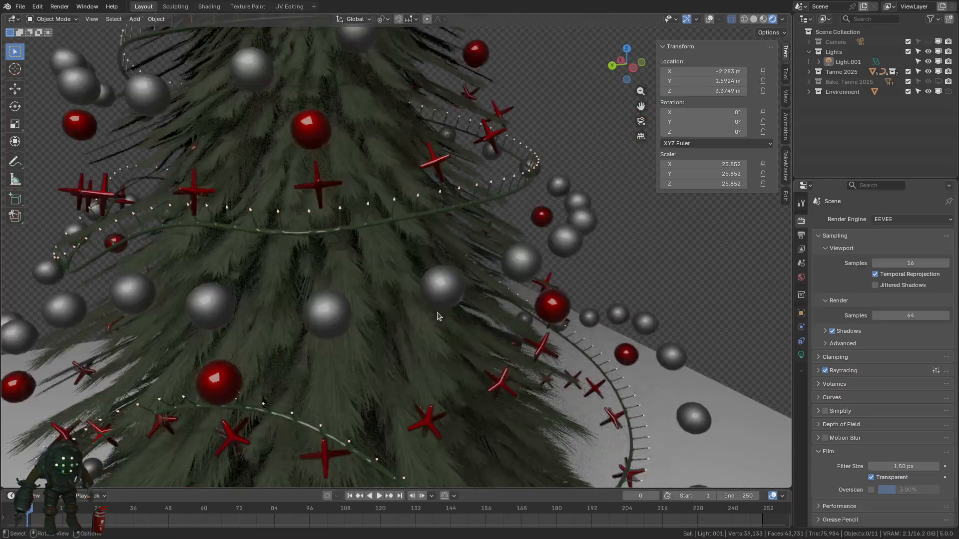
key("s")
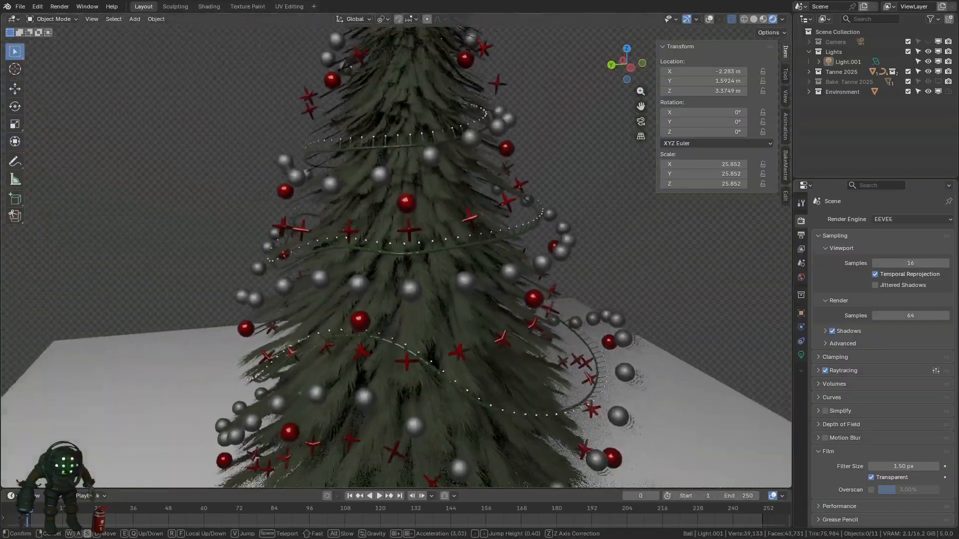
scroll(396, 251, "down", 3)
key("w")
left_click(396, 250)
- Locate the silver balls in the outliner and scale their guide curve Curve Ball 1 by about 0.62
left_click(436, 304)
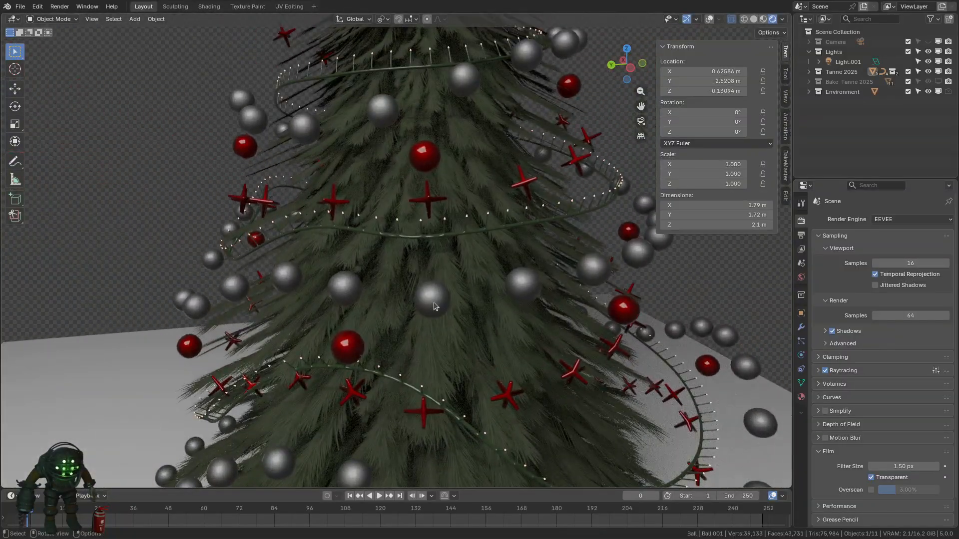
key("s")
right_click(568, 335)
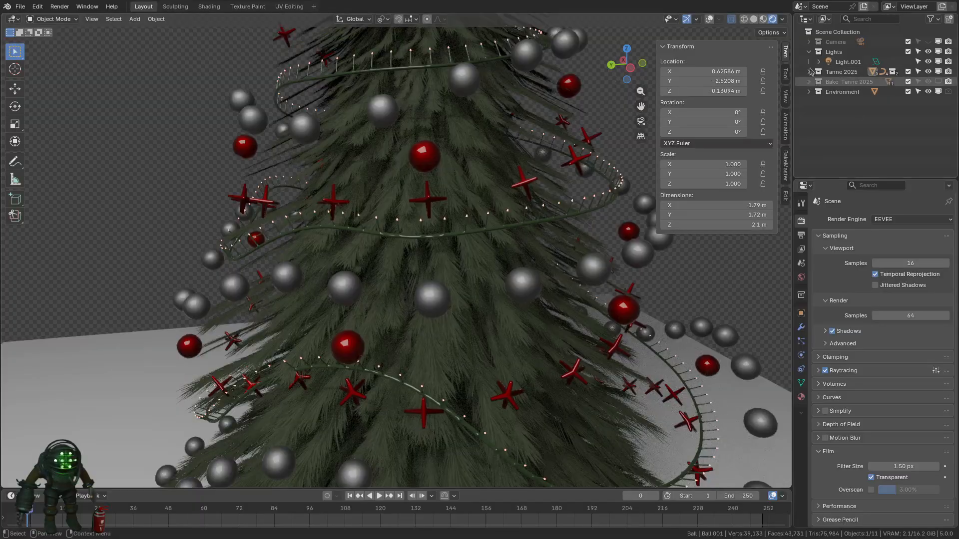
key("KP_Decimal")
left_click(869, 133)
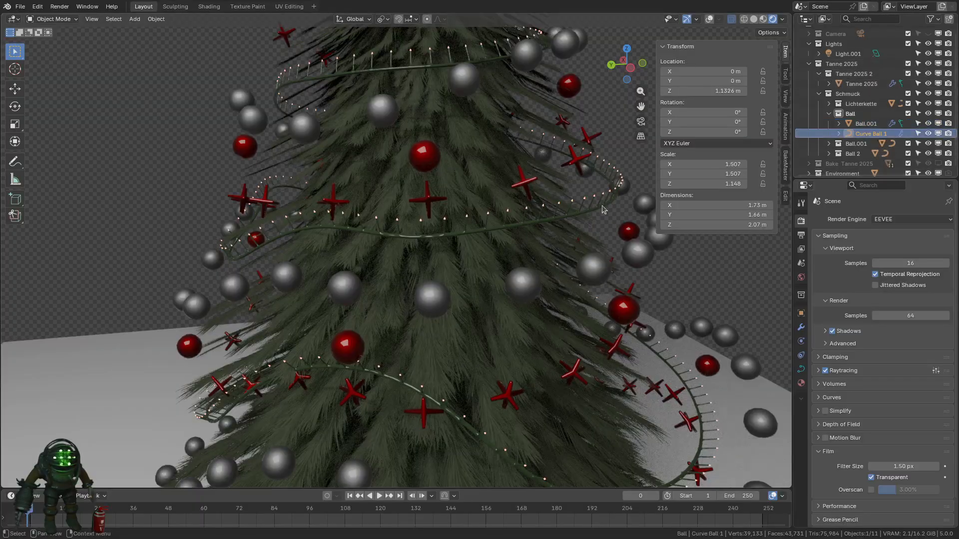
key("s")
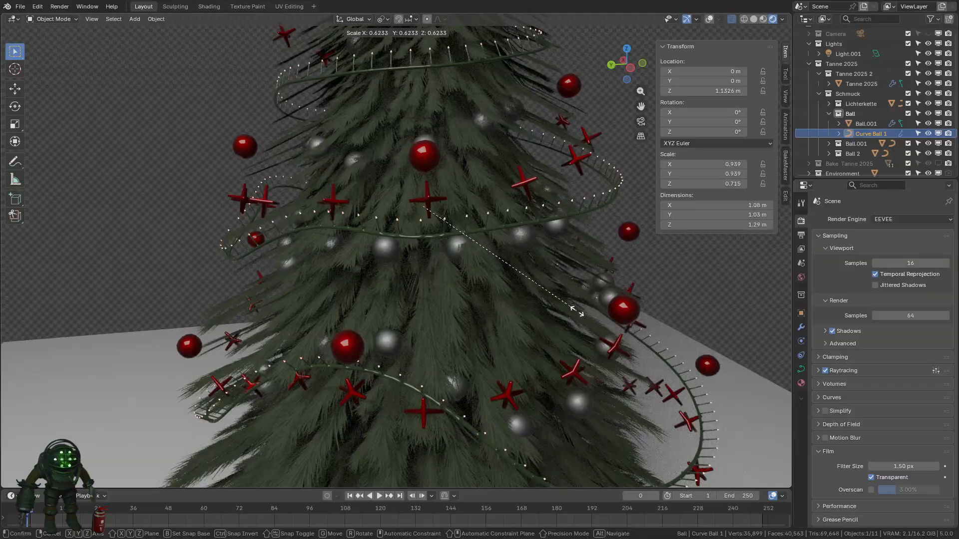
left_click(580, 315)
scroll(489, 273, "down", 5)
mouse_move(476, 281)
middle_mouse_down()
mouse_move(477, 294)
mouse_move(478, 265)
mouse_move(480, 276)
middle_mouse_up()
scroll(480, 275, "up", 2)
left_click(606, 305)
key("s")
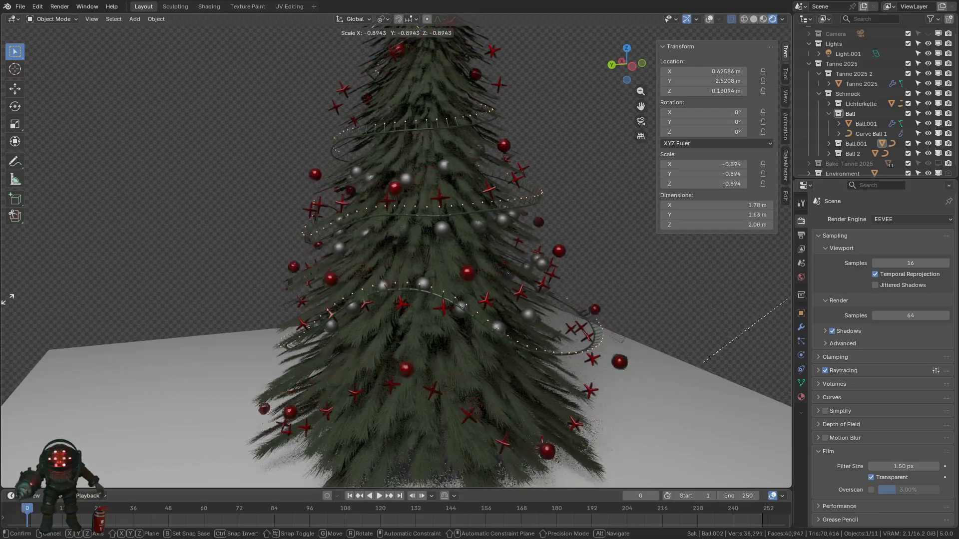
key("Escape")
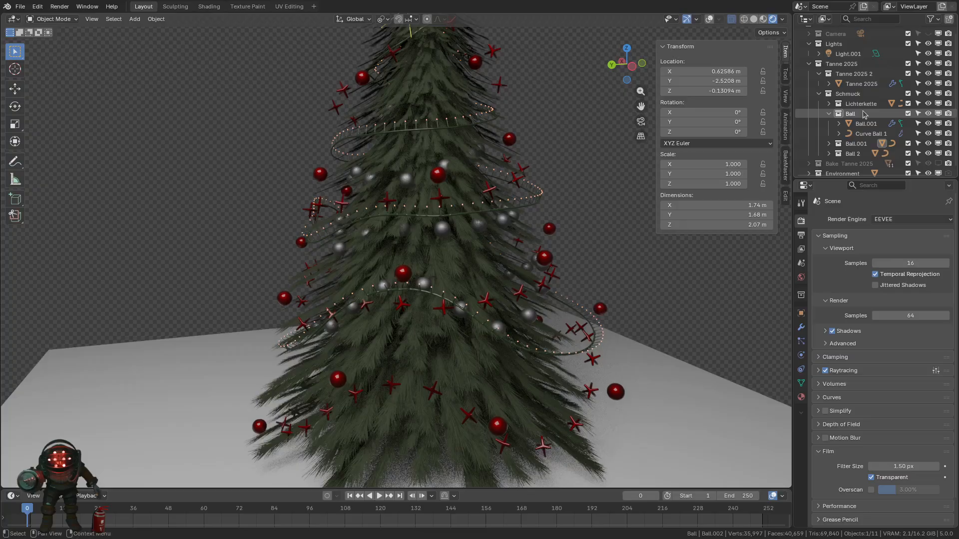
- Select the red balls' guide curve Curve Ball 1.001 in the Ball.001 collection and try to scale it down
scroll(864, 114, "down", 2)
left_click(829, 124)
left_click(872, 144)
key("s")
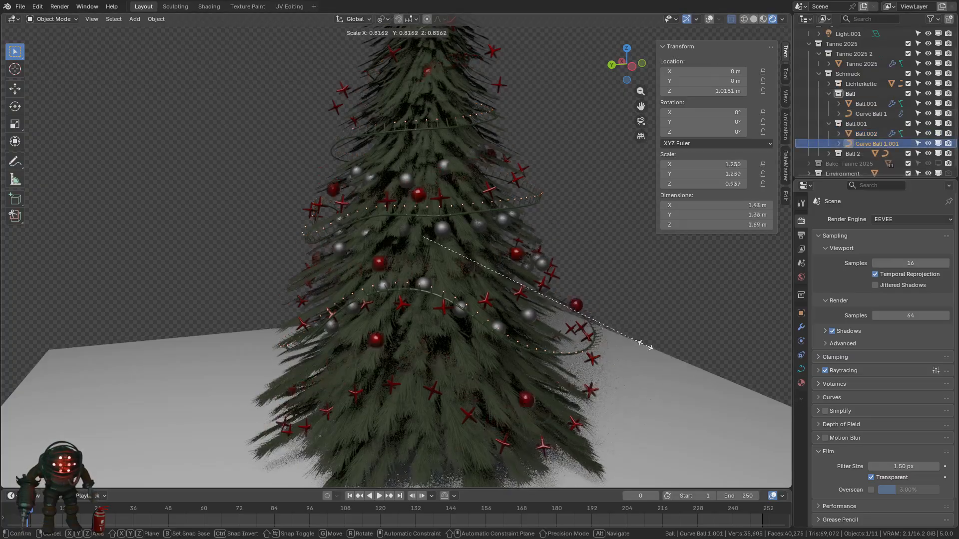
key("Escape")
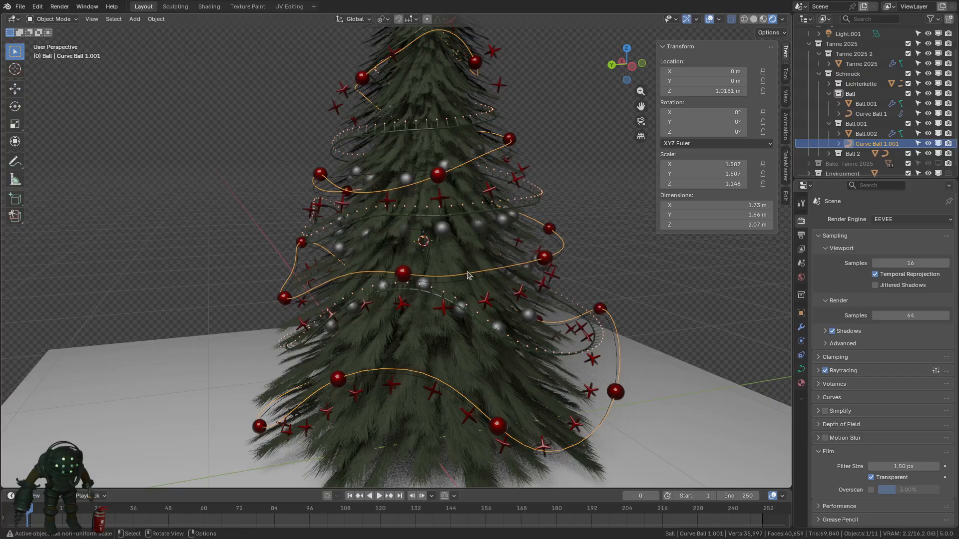
- Open the modifiers of Curve Ball 1.001 and toggle the SimpleDeform modifier's viewport display on and off
left_click(801, 328)
left_click(904, 236)
left_click(904, 235)
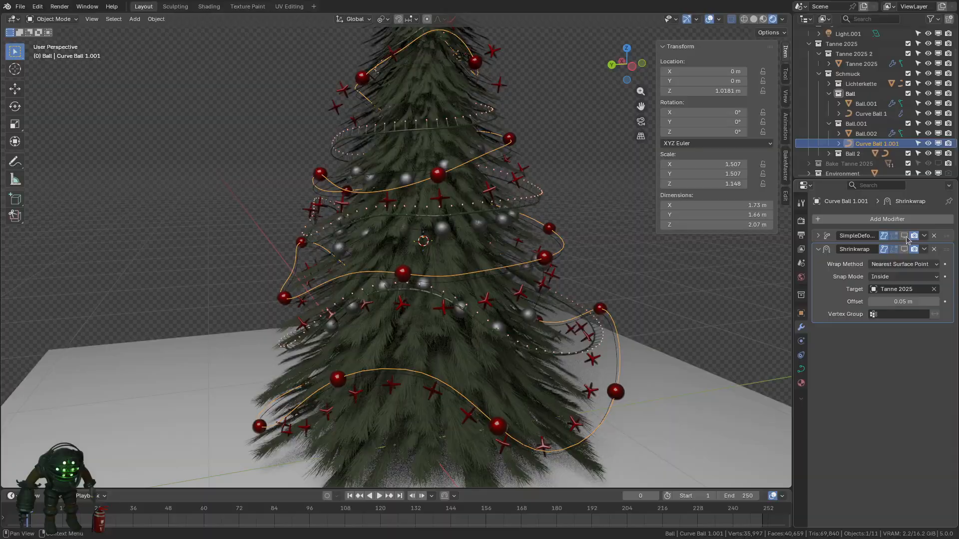
left_click(905, 236)
left_click(905, 237)
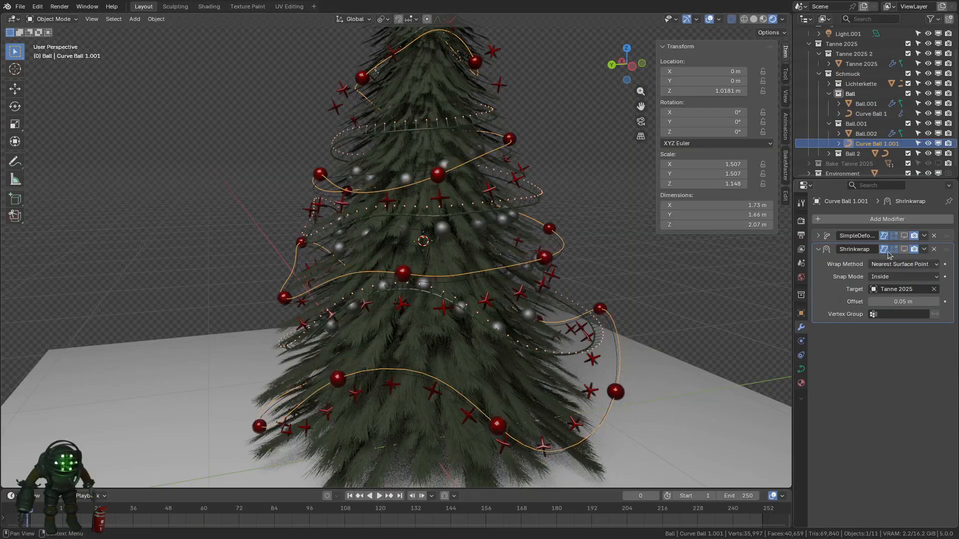
- Set Curve Ball 1.001's Shrinkwrap offset to 0.12 m with both modifiers shown in the viewport, and hide both modifiers there again
left_click(904, 249)
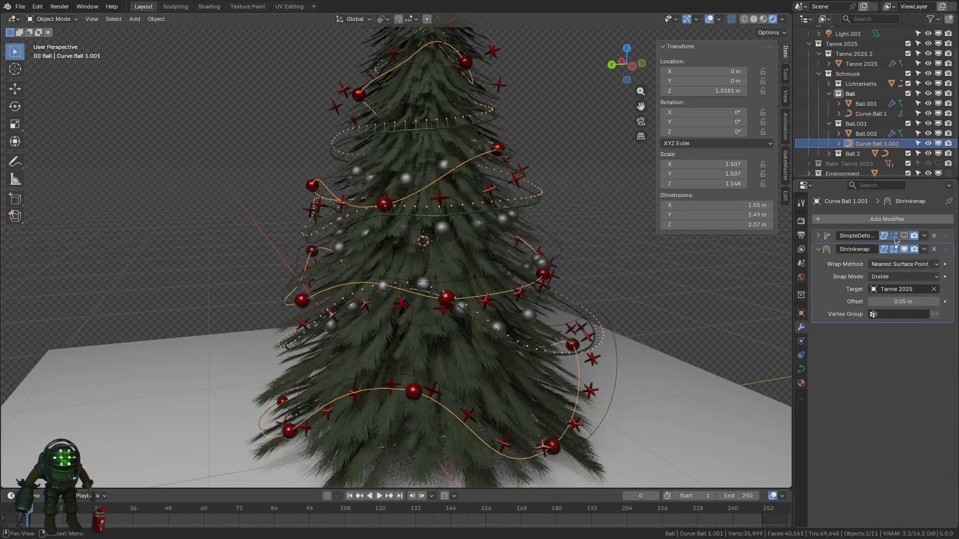
left_click(904, 235)
left_click_drag(899, 301, 916, 302)
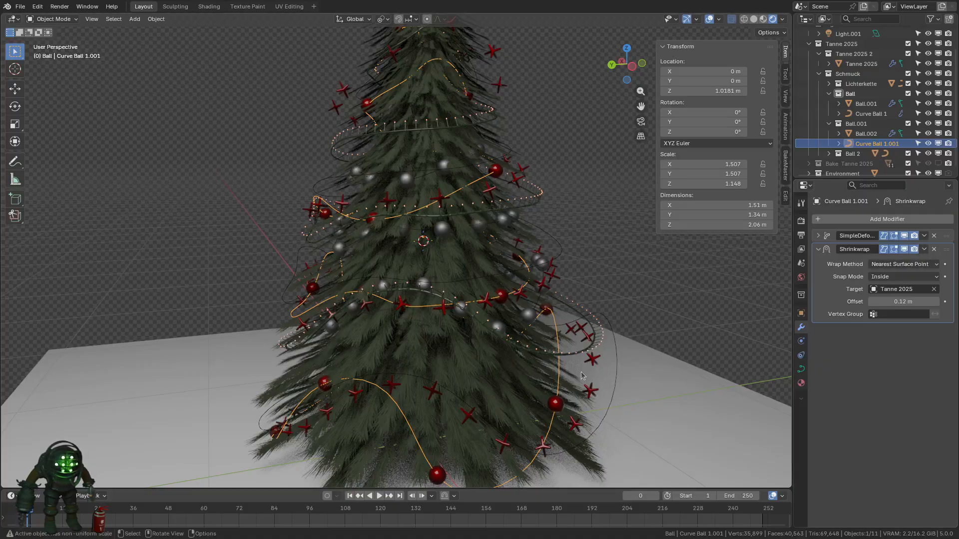
middle_click_drag(581, 373, 606, 379)
left_click(904, 250)
left_click(904, 235)
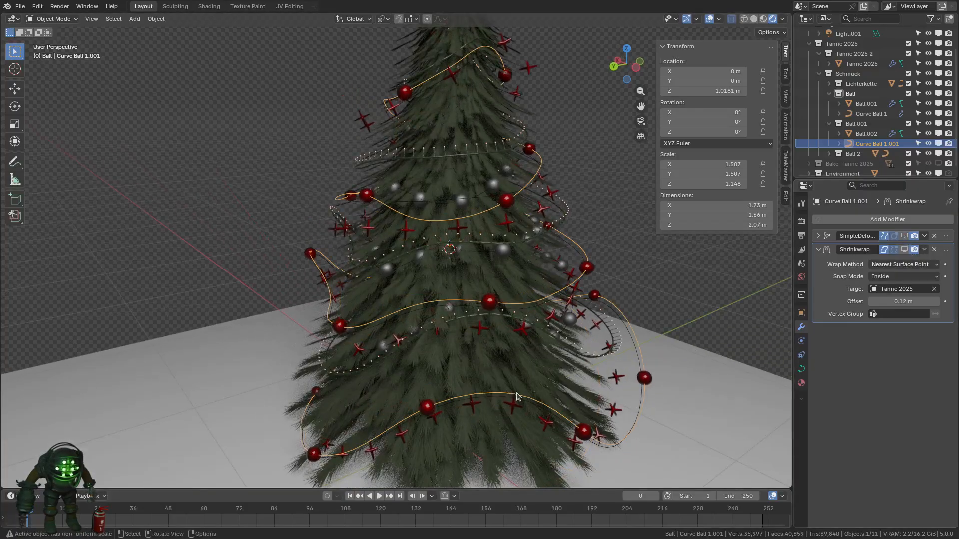
- Open the guide curve Curve Ball 2 for editing and try to move one of its control points at the tree's edge
scroll(440, 351, "up", 1)
left_click(380, 351)
key("Tab")
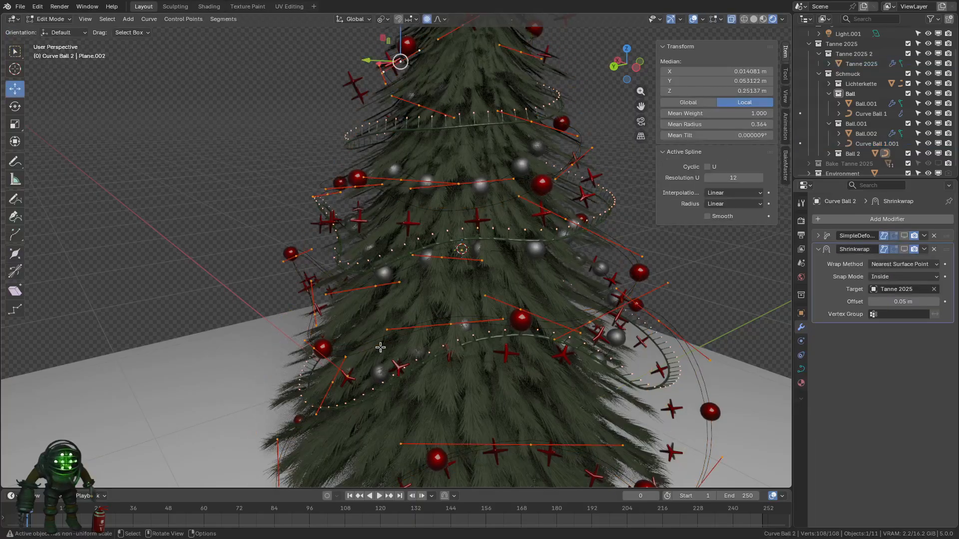
middle_click_drag(337, 371, 321, 370)
left_click(272, 338)
key("g")
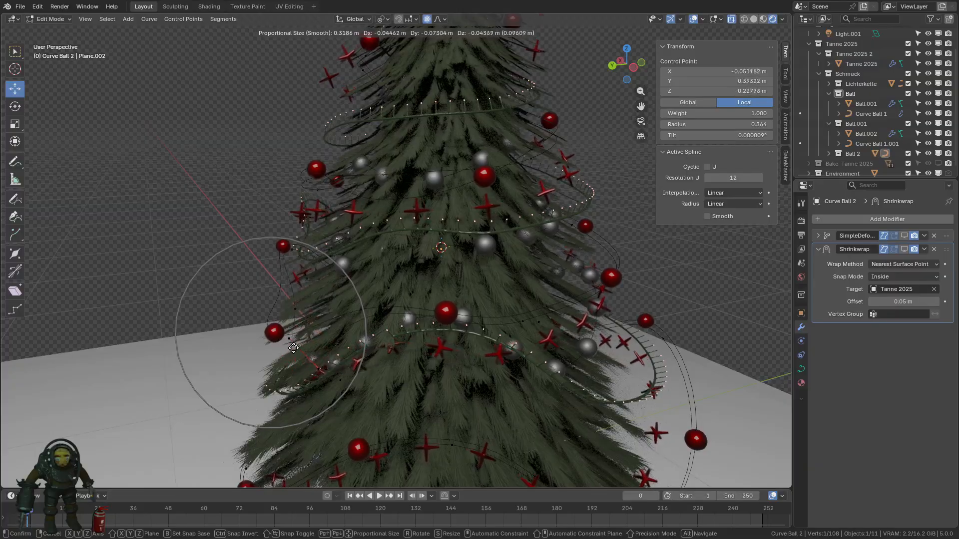
left_click(274, 335)
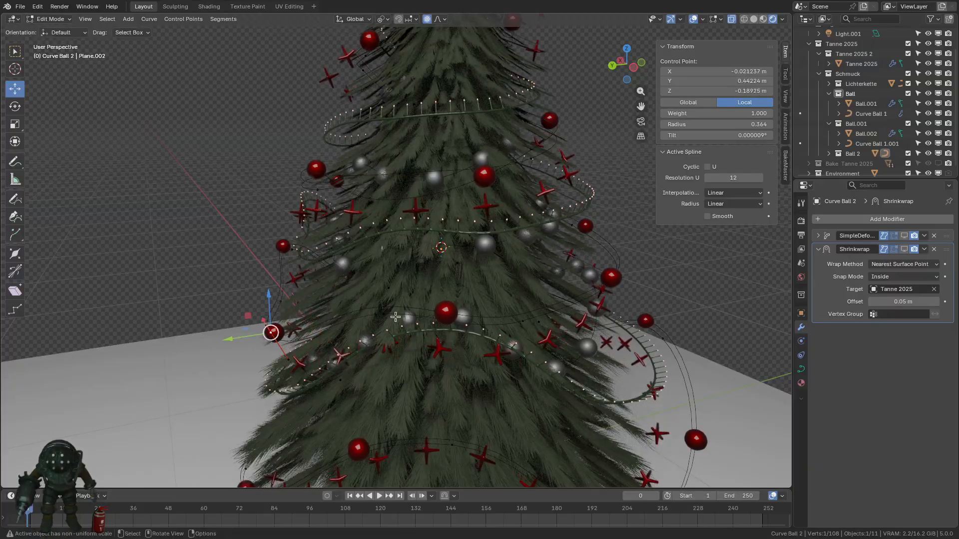
key("Tab")
right_click(447, 337)
left_click(618, 280)
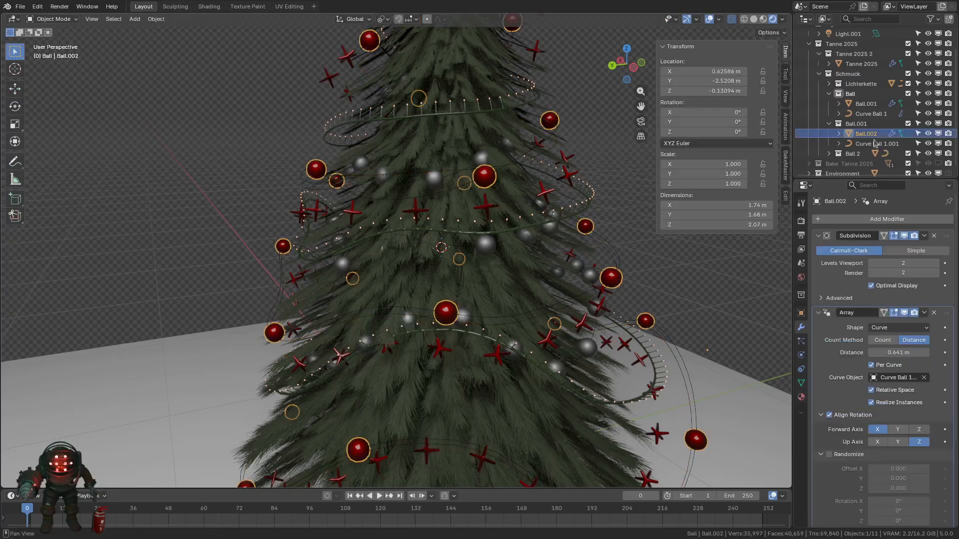
key("Tab")
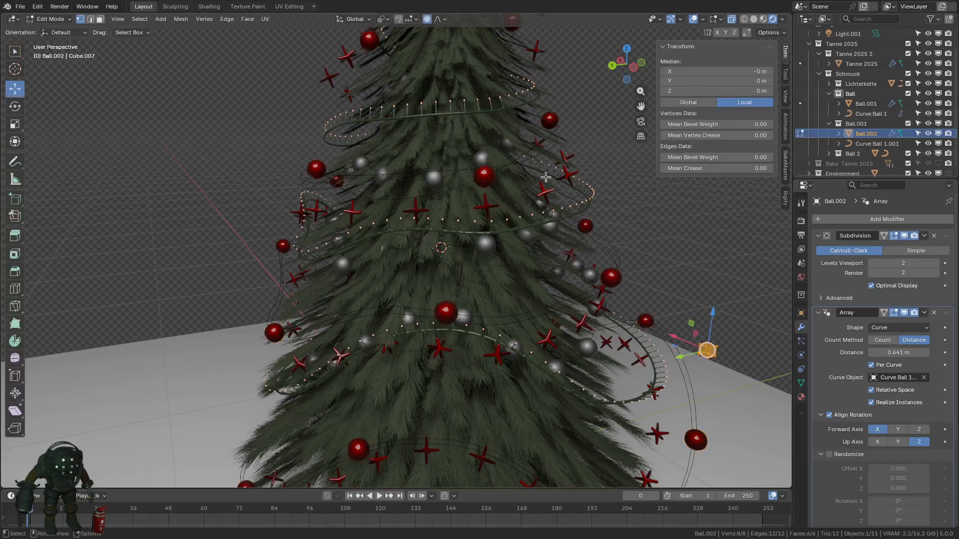
key("Tab")
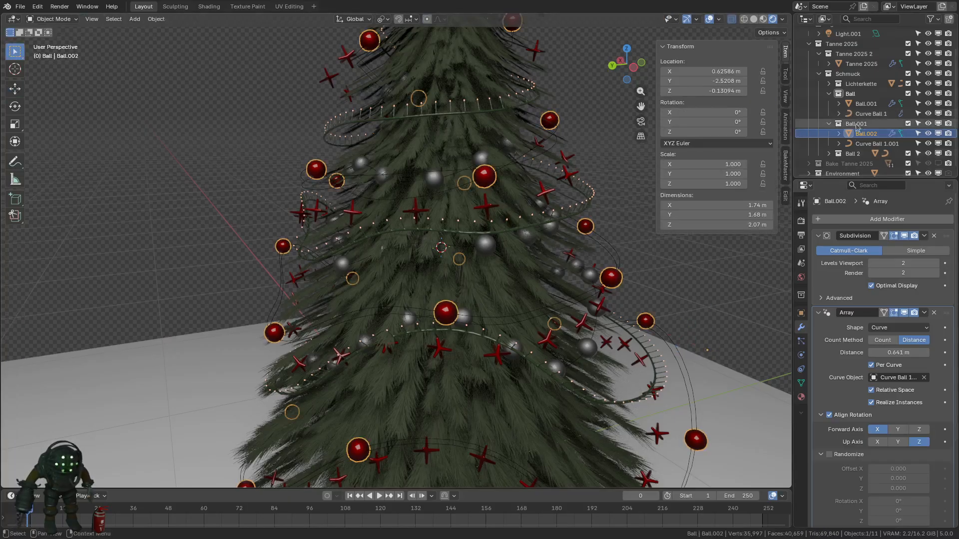
- Open the red balls' guide curve Curve Ball 1.001 in Edit Mode and try to move one of its control points
left_click(858, 144)
key("Tab")
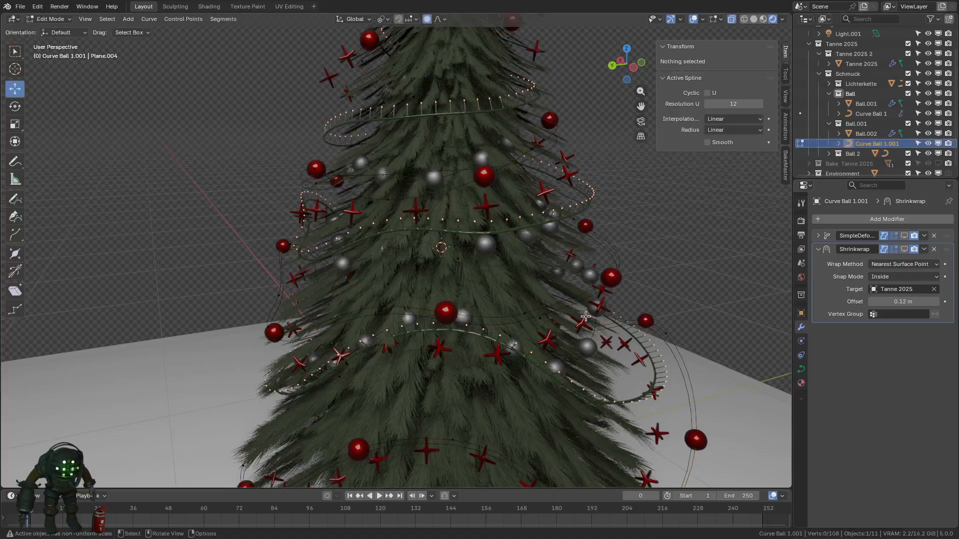
left_click(542, 319)
key("g")
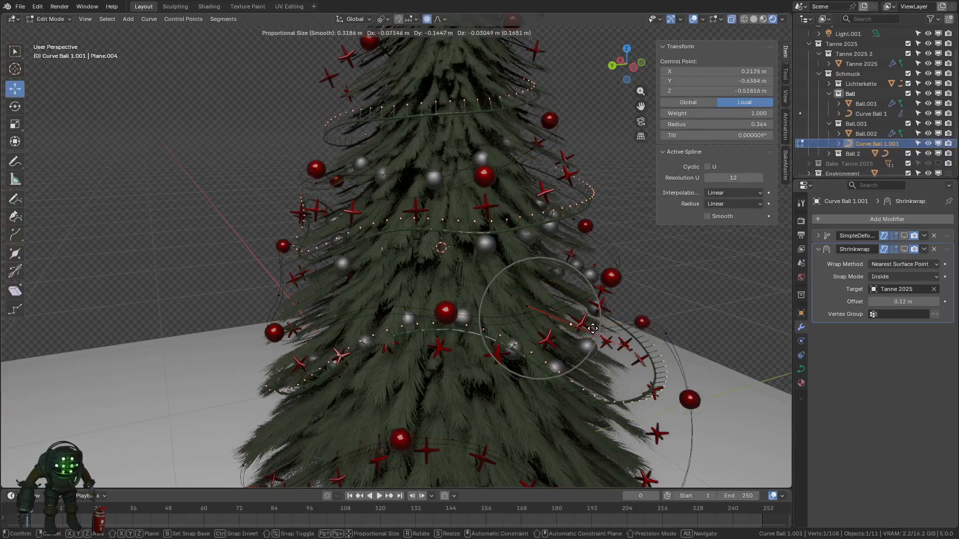
left_click(584, 308)
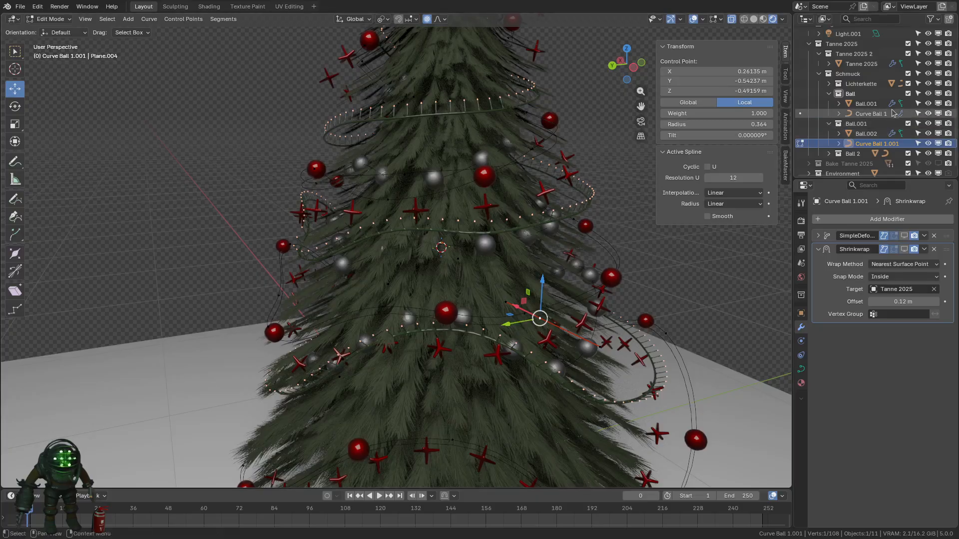
- Disable the Ball, Lichterkette and Ball 2 collections in the viewport, keeping Ball.001 shown
left_click(860, 124)
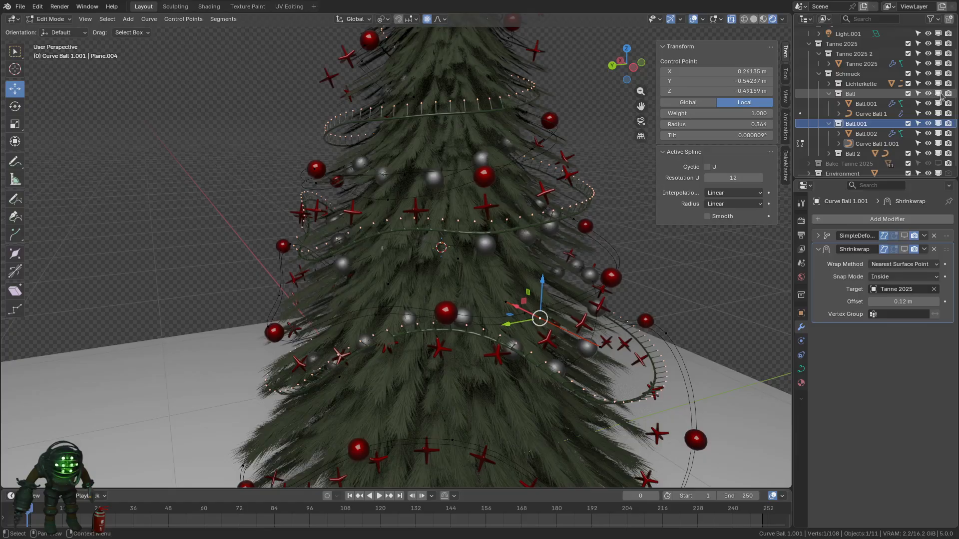
left_click_drag(939, 94, 939, 84)
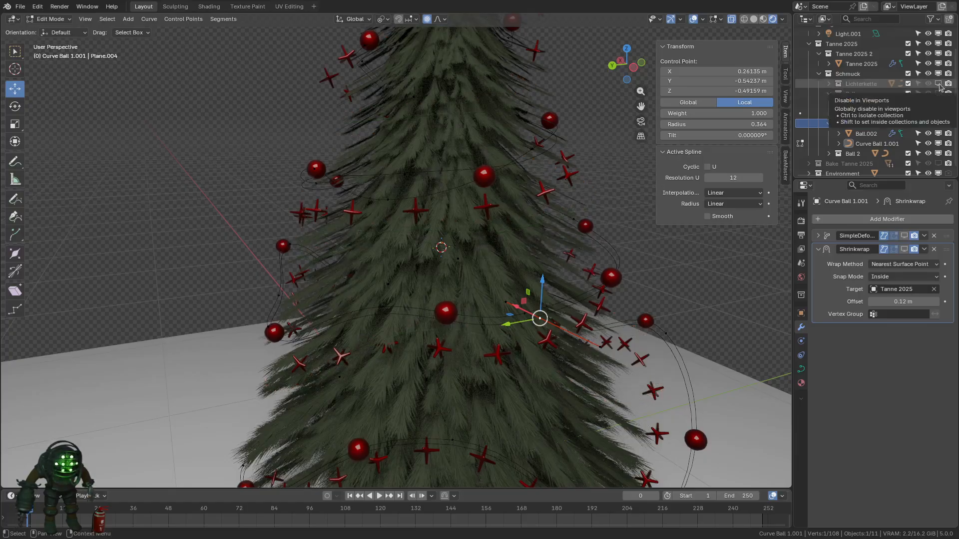
left_click(938, 153)
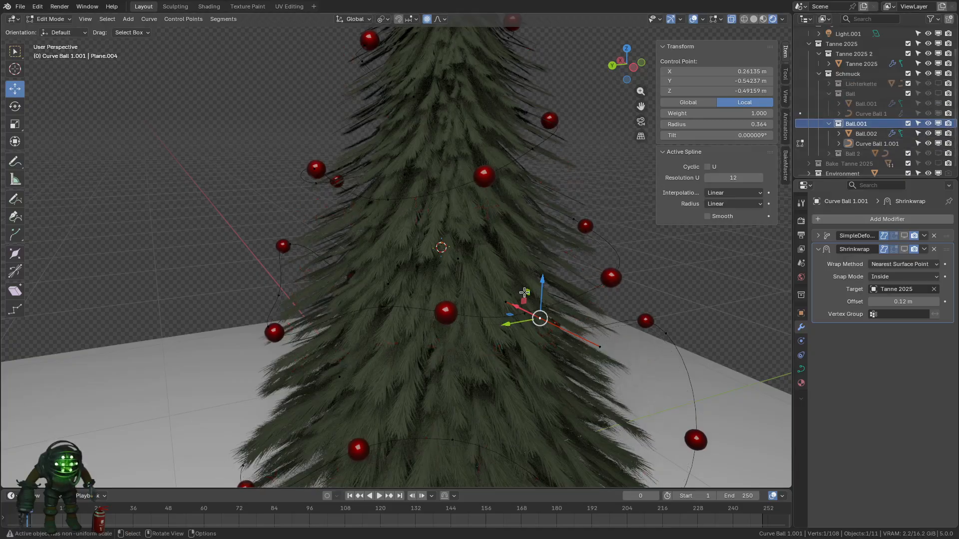
- Select control points of Curve Ball 1.001 around the middle of the tree and try to reposition them
middle_click_drag(524, 295, 588, 330)
left_click(585, 328)
left_click(564, 333)
key("g")
key("Escape")
left_click_drag(546, 301, 474, 283)
middle_click_drag(468, 285, 399, 299)
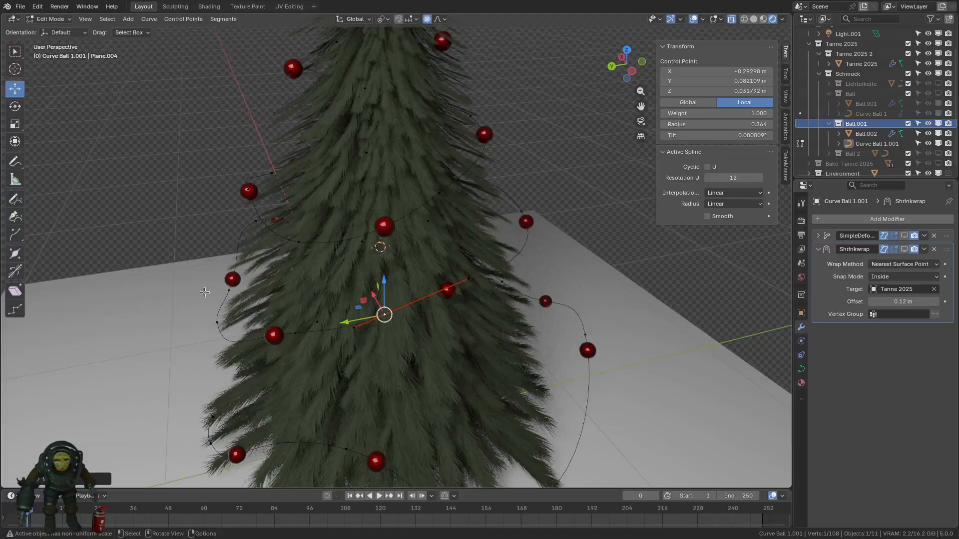
- Pull the curve's protruding control point beside the tree inward and dissolve it
left_click_drag(217, 291, 291, 296)
key("x")
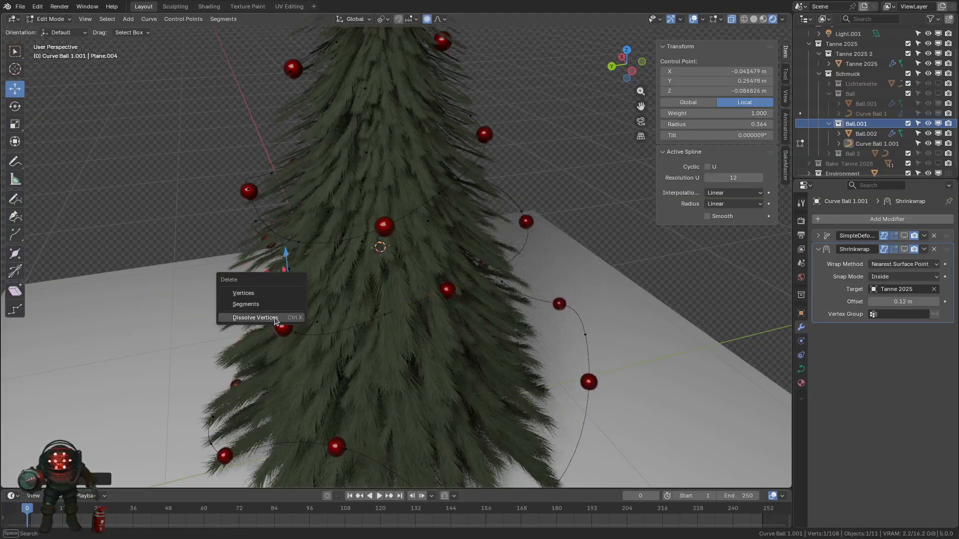
left_click(255, 318)
- Try to pull further outlying control points around the tree inward with proportional editing
middle_click_drag(325, 315, 507, 328)
left_click(472, 295)
middle_click_drag(475, 295, 533, 371)
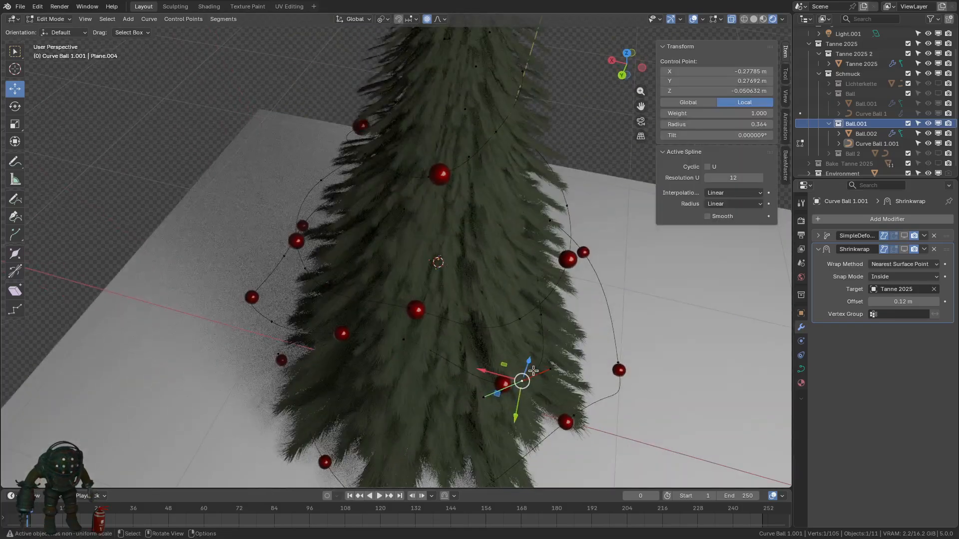
left_click_drag(533, 370, 507, 343)
middle_click_drag(508, 343, 559, 255)
left_click(272, 305)
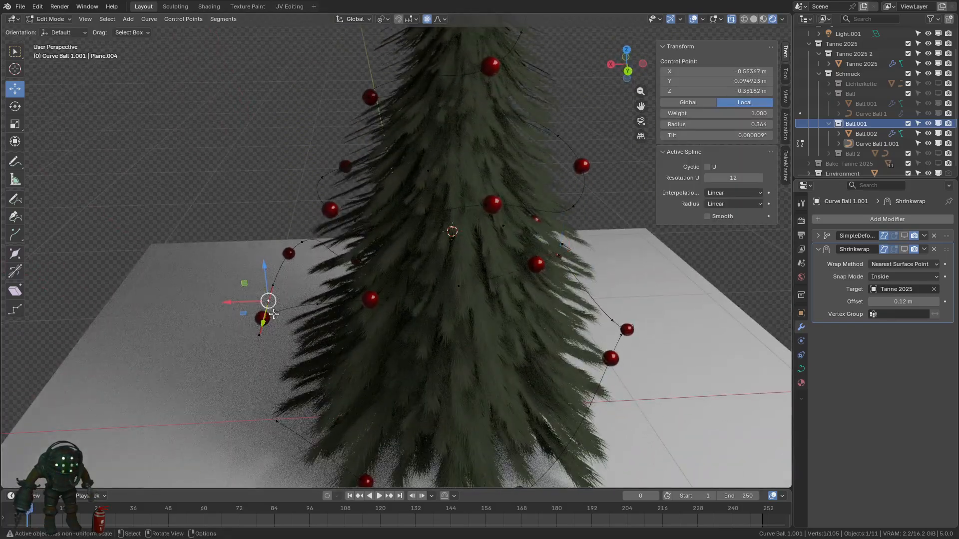
key("g")
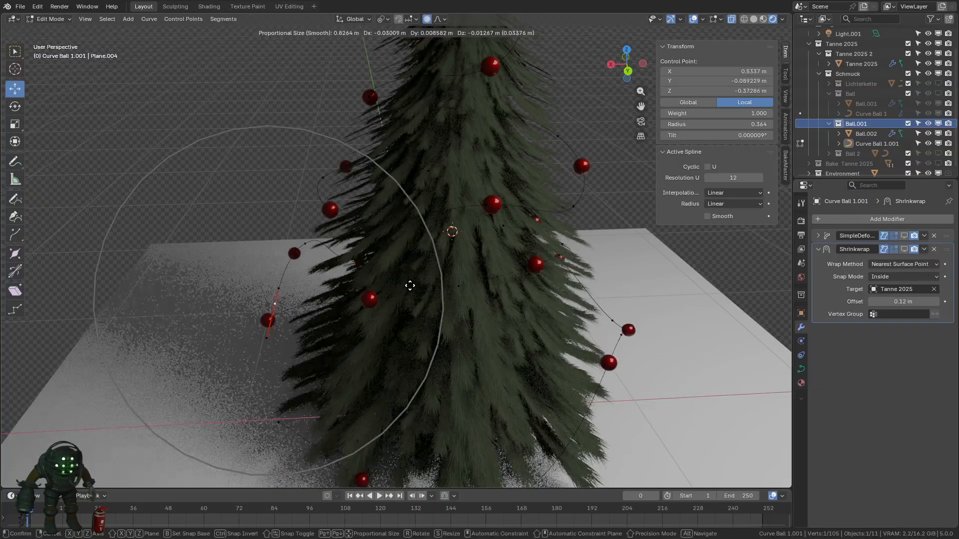
left_click(476, 274)
middle_click_drag(476, 274, 522, 276)
- Undo the control point moves and the dissolved point on Curve Ball 1.001
key("ctrl+z")
key("ctrl+z")
key("ctrl+z")
key("ctrl+z")
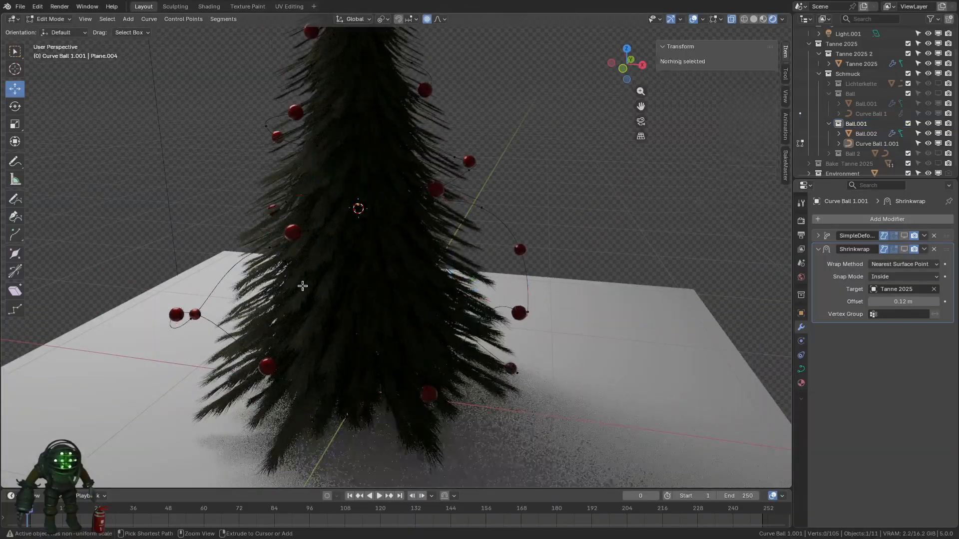
middle_click_drag(302, 285, 413, 299)
key("ctrl+z")
key("ctrl+z")
key("ctrl+z")
key("ctrl+z")
- Show Curve Ball 1.001's Shrinkwrap modifier in the viewport and duplicate the modifier
middle_click_drag(339, 302, 379, 296)
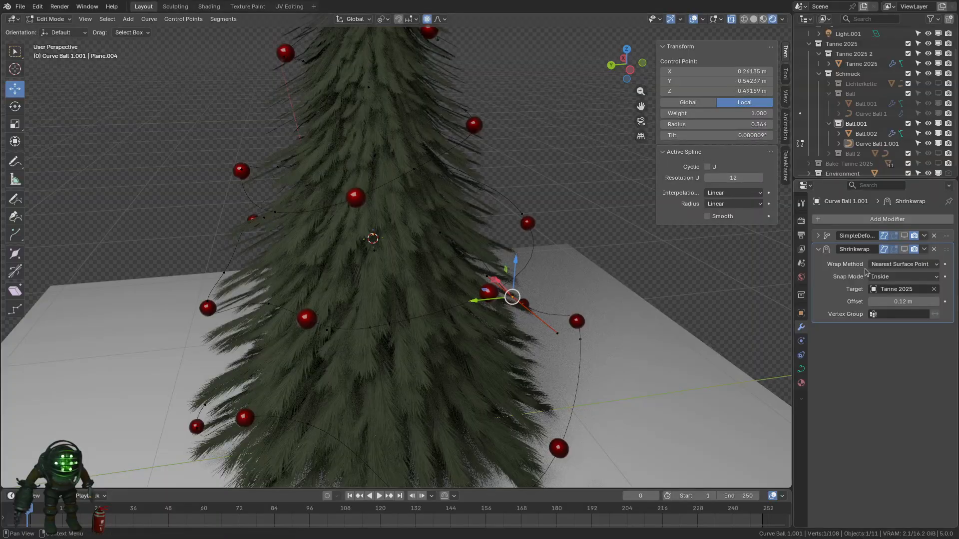
left_click(905, 250)
left_click(924, 249)
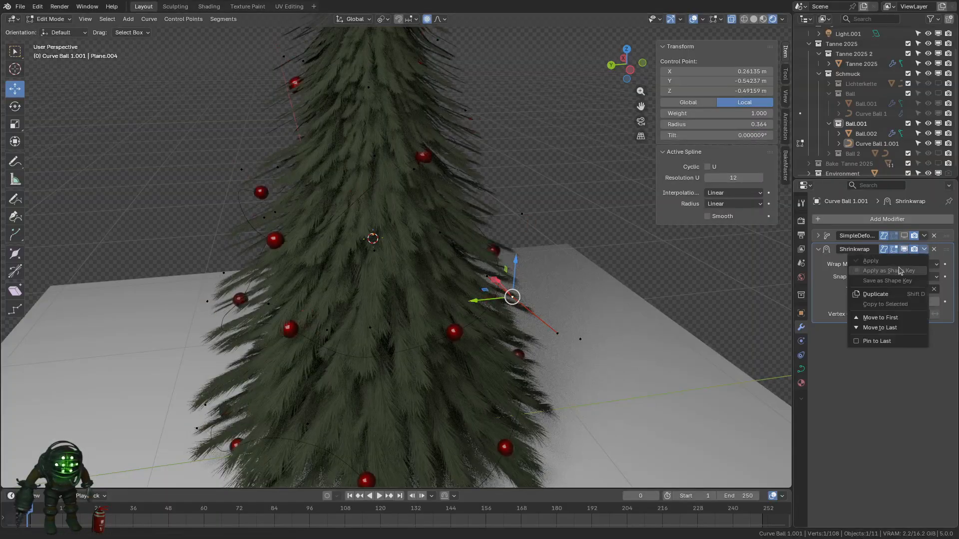
left_click(875, 294)
- Apply the duplicated Shrinkwrap modifier to Curve Ball 1.001 in Object Mode and return to Edit Mode
left_click(924, 331)
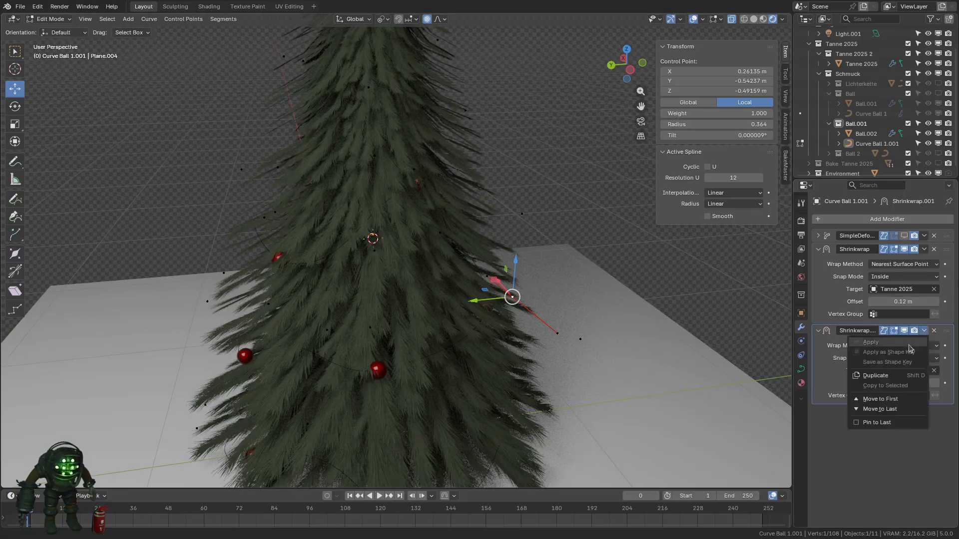
key("Tab")
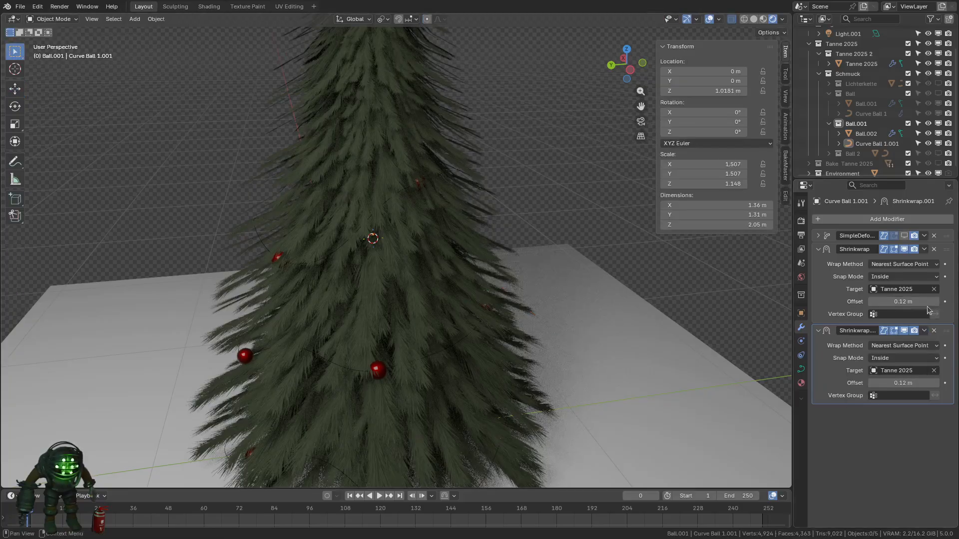
left_click(924, 331)
left_click(884, 342)
key("Tab")
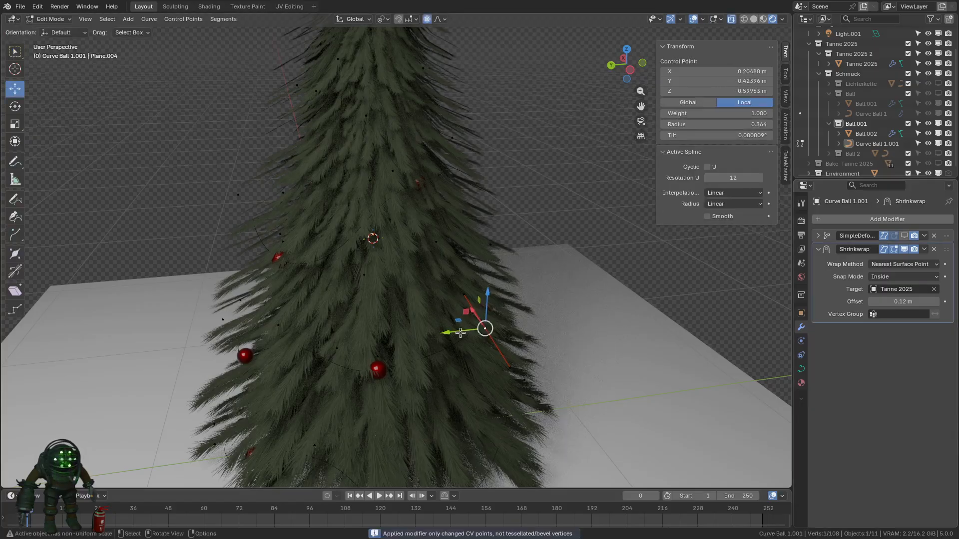
- Move the control point at the tree's edge upward and inward with a proportional editing size of about 0.24 m
middle_click_drag(464, 316, 506, 229)
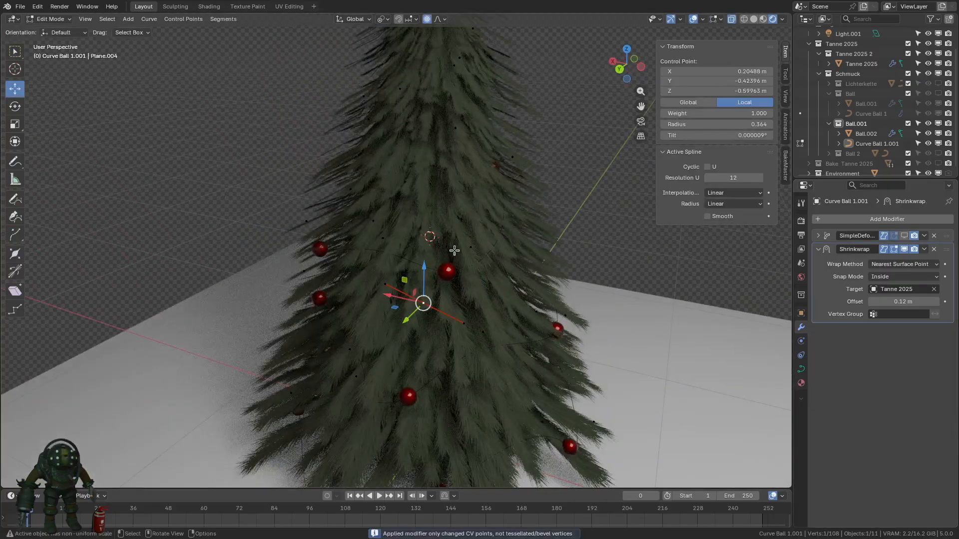
left_click(332, 236)
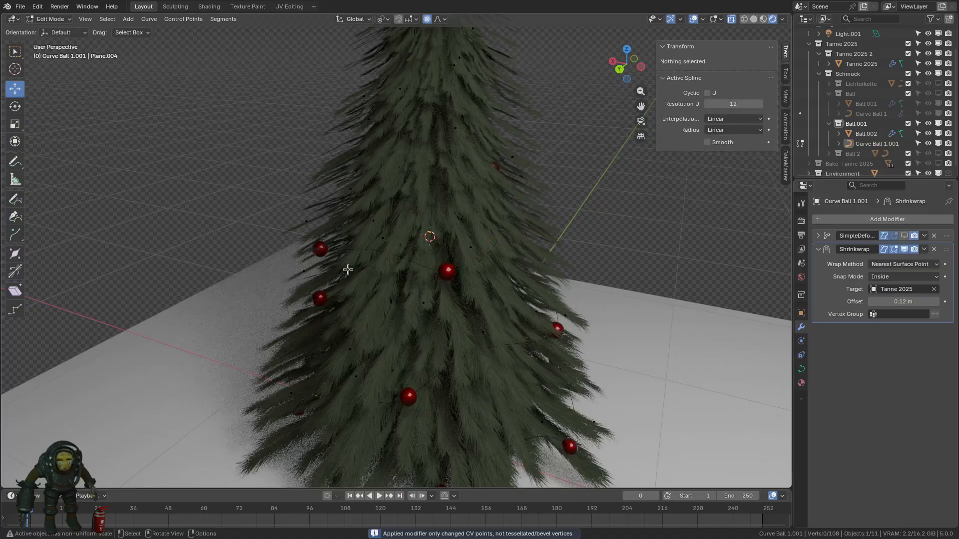
left_click(325, 235)
key("g")
right_click(472, 239)
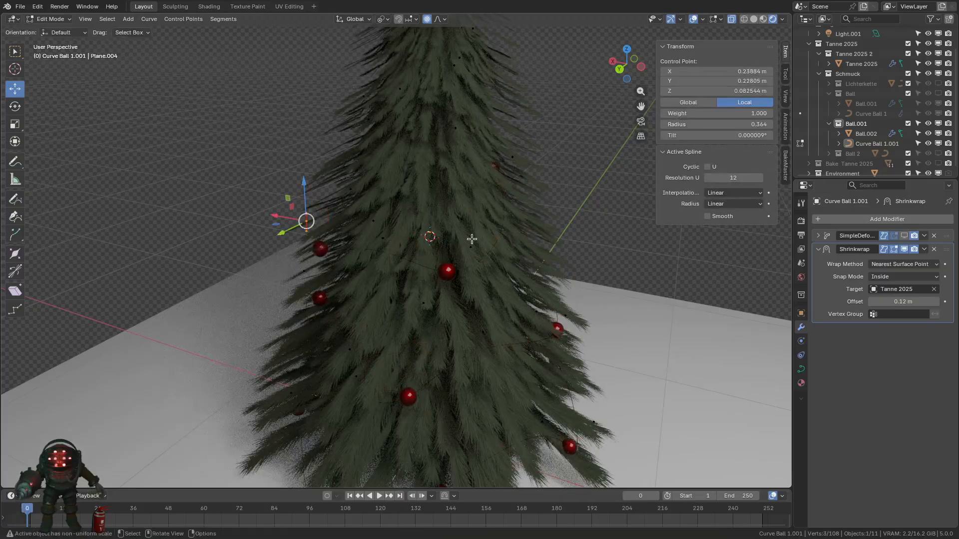
key("g")
scroll(486, 210, "up", 3)
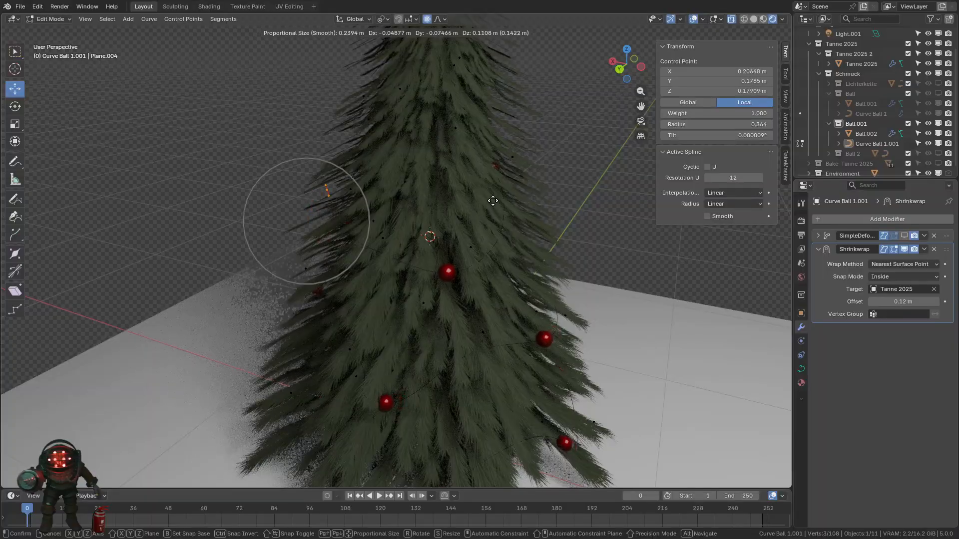
left_click(501, 167)
- Try to move the control point near the opposite edge, and move the one at the tree's front upward
key("g")
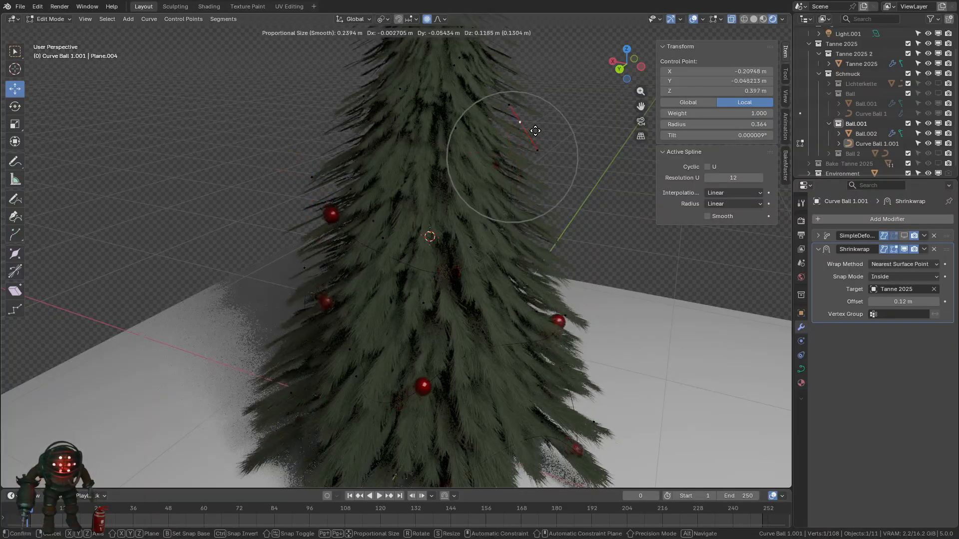
right_click(513, 156)
left_click(461, 270)
key("g")
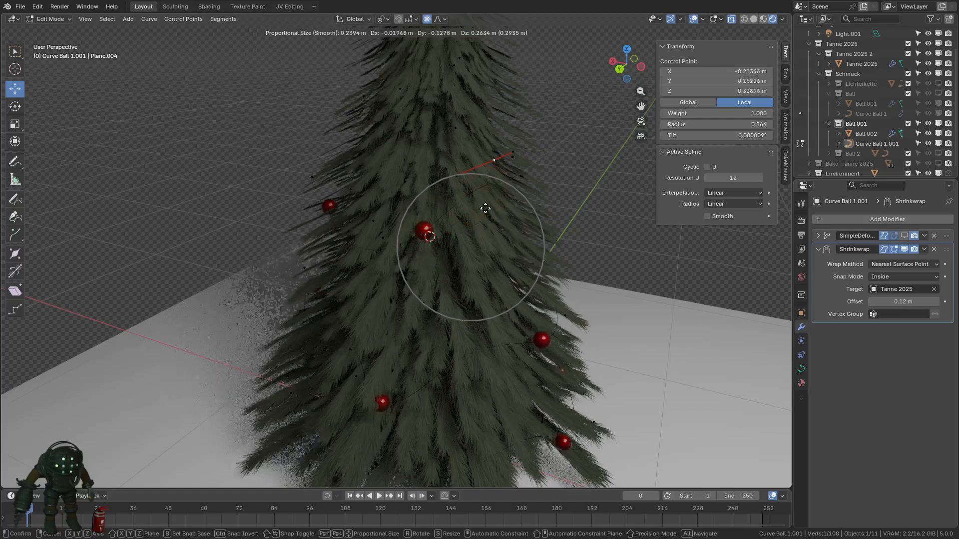
left_click(498, 211)
- Select control points on another side of the tree and try to move them along its edge
middle_click_drag(520, 212, 441, 249)
key("g")
left_click(402, 210)
key("alt+a")
left_click(413, 214)
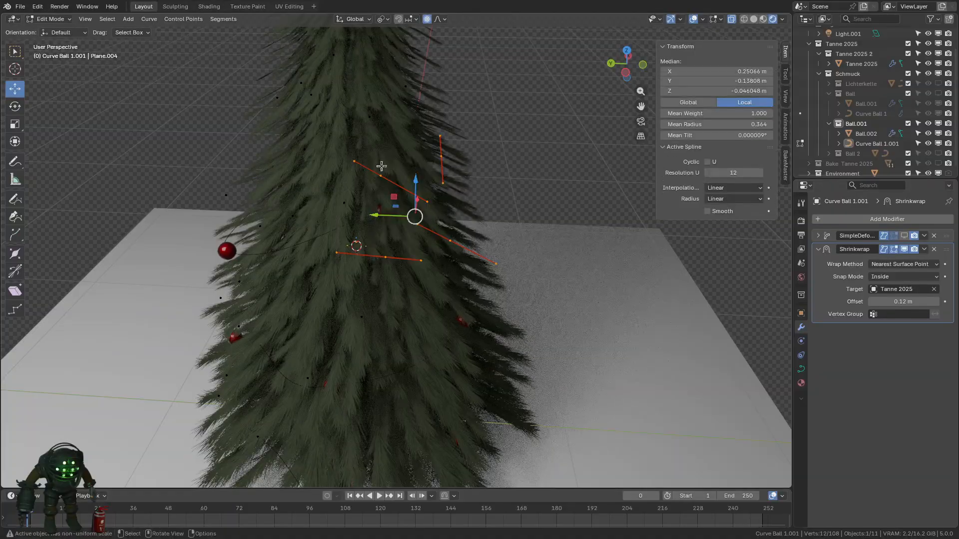
left_click(449, 235)
key("g")
left_click(487, 223)
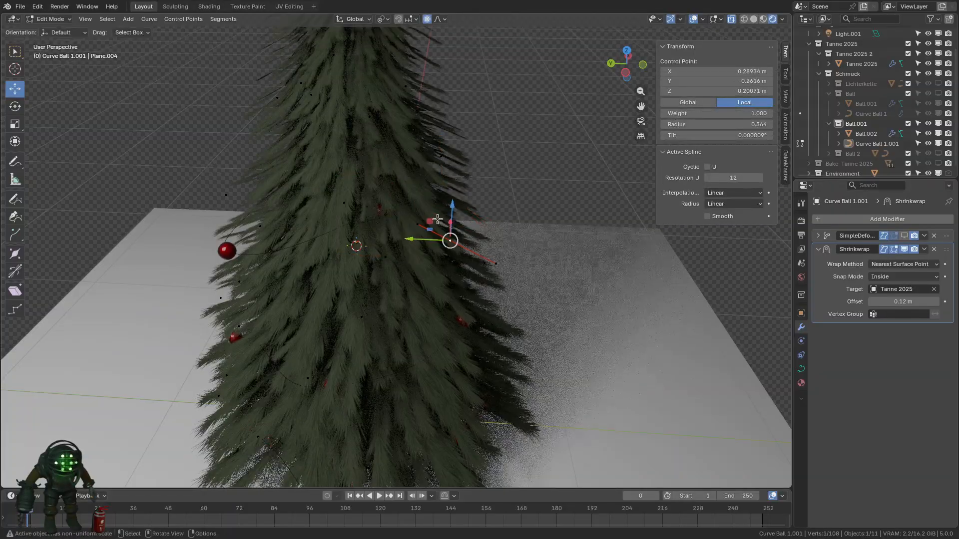
- Move a single control point from the middle of the tree out to its edge and fine-tune its position
key("alt+a")
left_click(349, 202)
key("g")
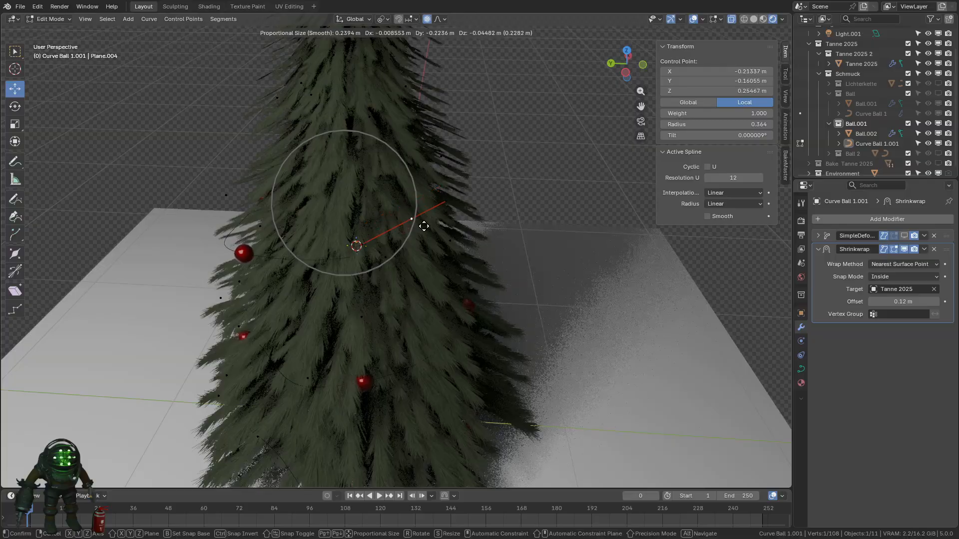
left_click(452, 206)
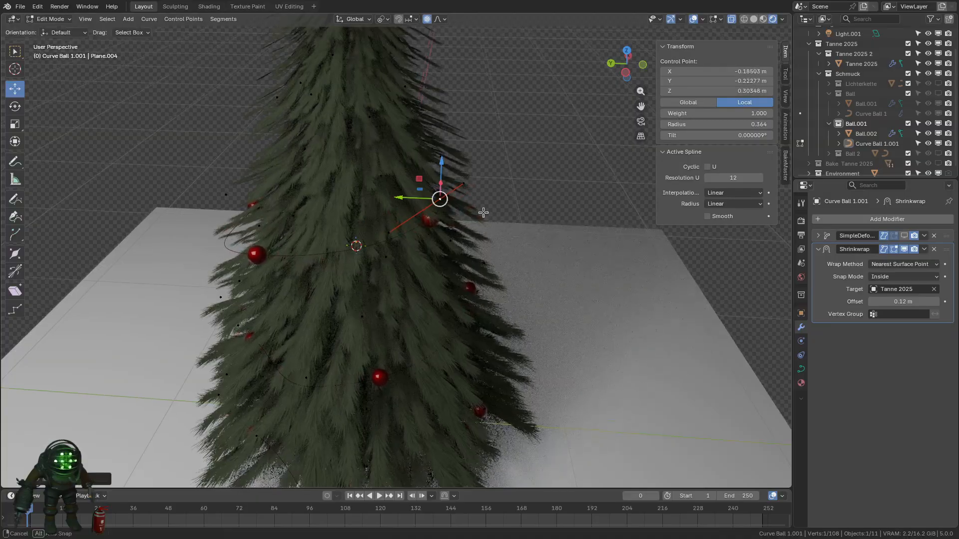
middle_click_drag(476, 193, 472, 201)
key("g")
scroll(473, 201, "up", 5)
left_click(472, 201)
- Switch the viewport shading to Material Preview
right_click(479, 200)
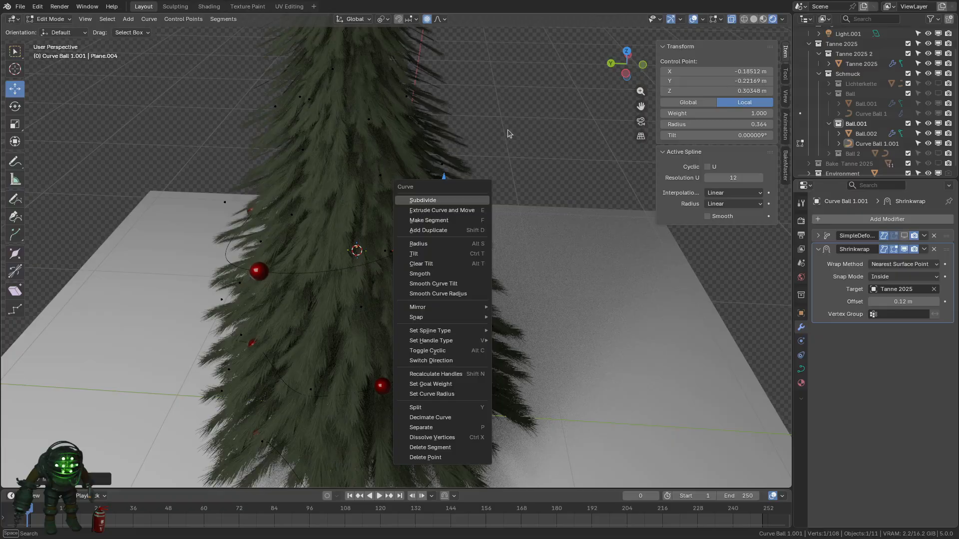
middle_click_drag(482, 162, 378, 167)
left_click(763, 20)
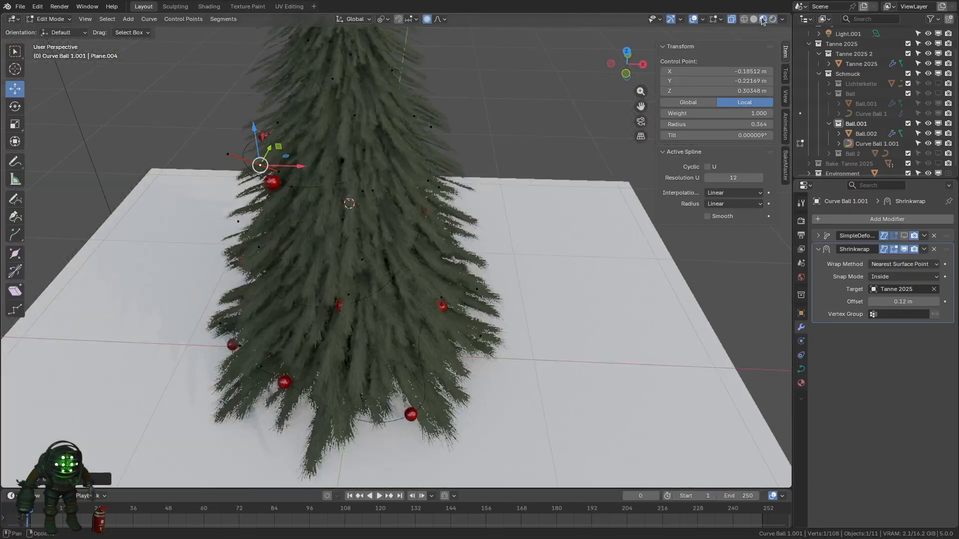
scroll(452, 153, "up", 3)
middle_click_drag(440, 153, 385, 156)
left_click(320, 126)
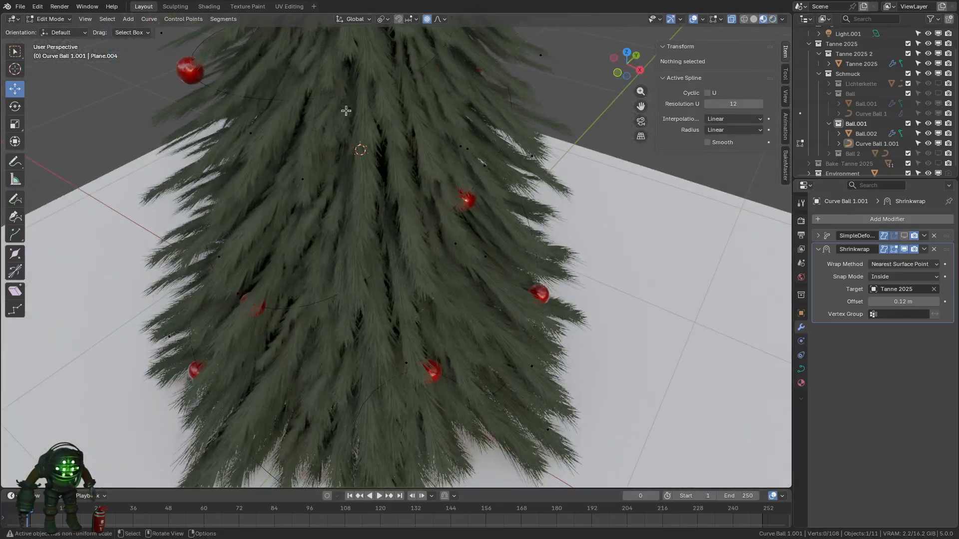
scroll(398, 129, "down", 1)
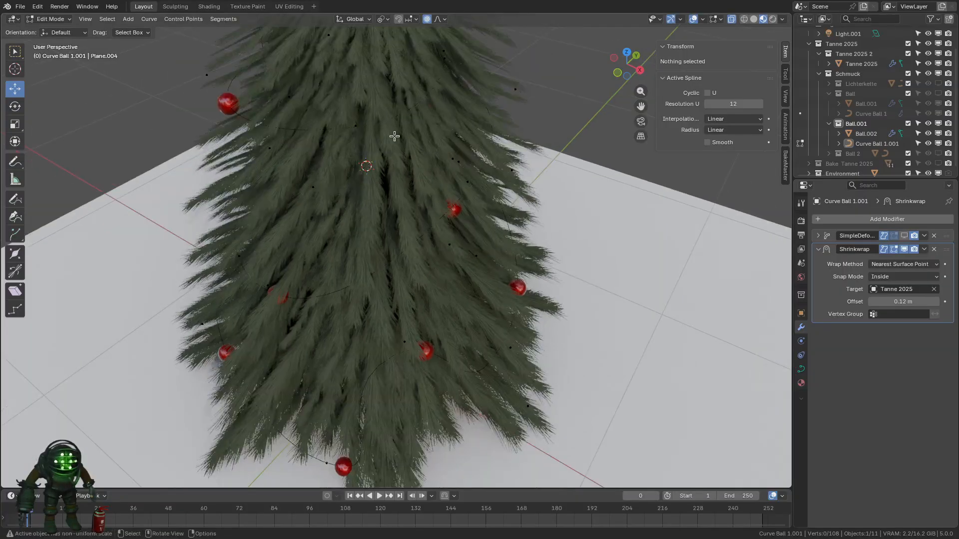
left_click_drag(400, 140, 321, 104)
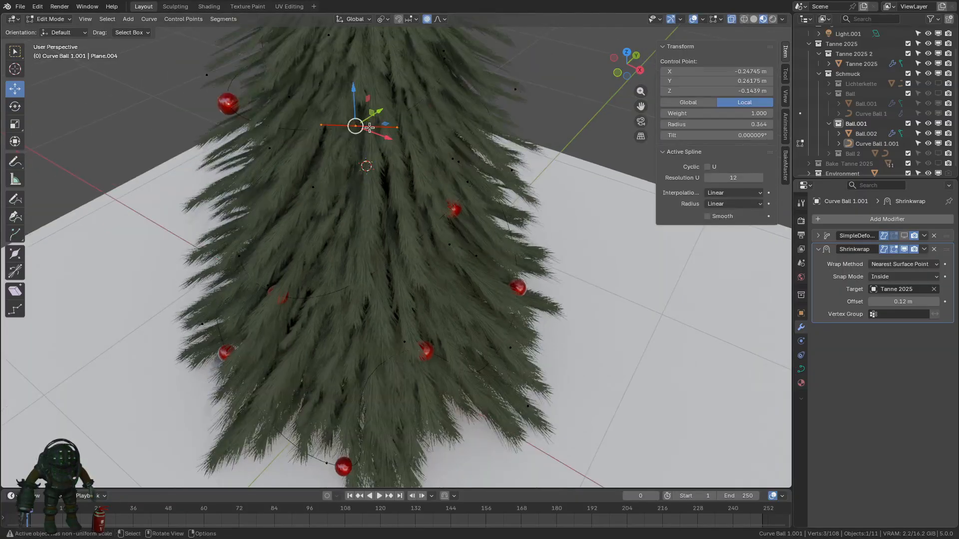
key("g")
right_click(398, 170)
middle_click_drag(399, 169, 457, 164)
key("g")
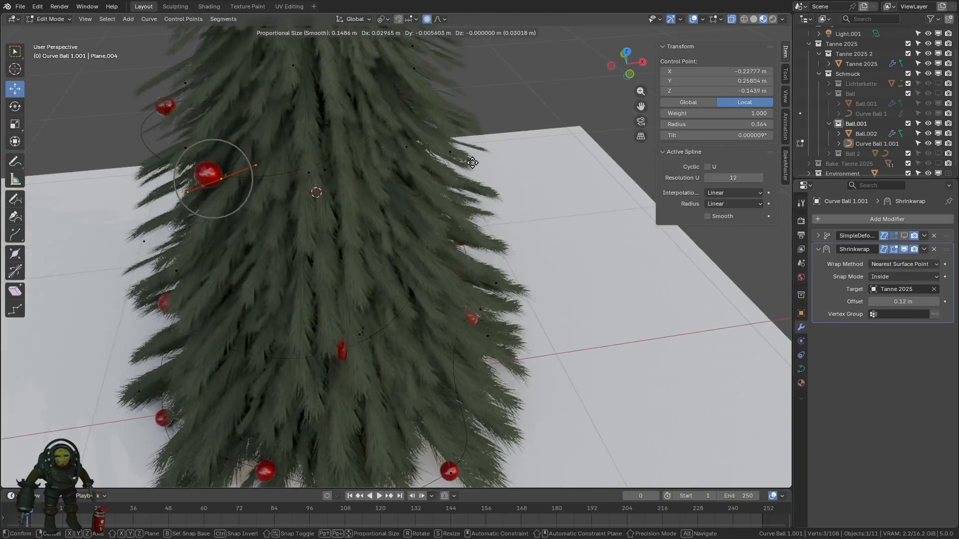
right_click(400, 137)
middle_click_drag(400, 137, 393, 164)
left_click(389, 113)
- Move the control point beside the ball halfway up the tree outward, to about X -0.167 m, Y -0.292 m, Z 0.276 m
scroll(387, 184, "down", 4)
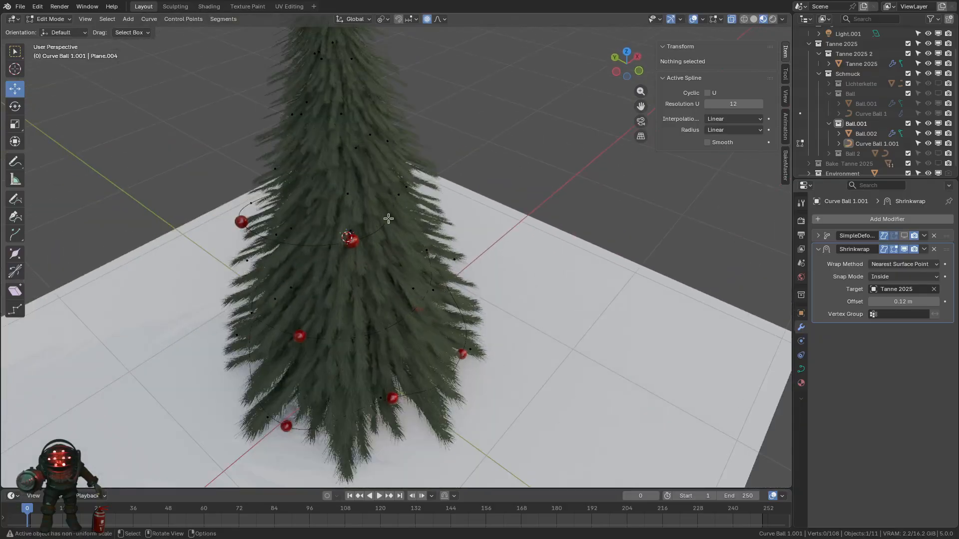
middle_click_drag(388, 216, 428, 180)
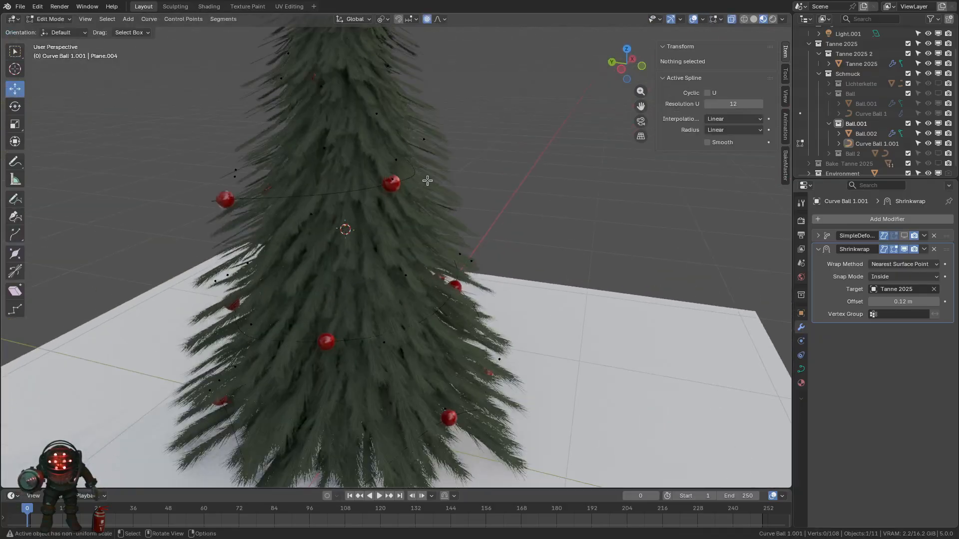
left_click(403, 156)
key("g")
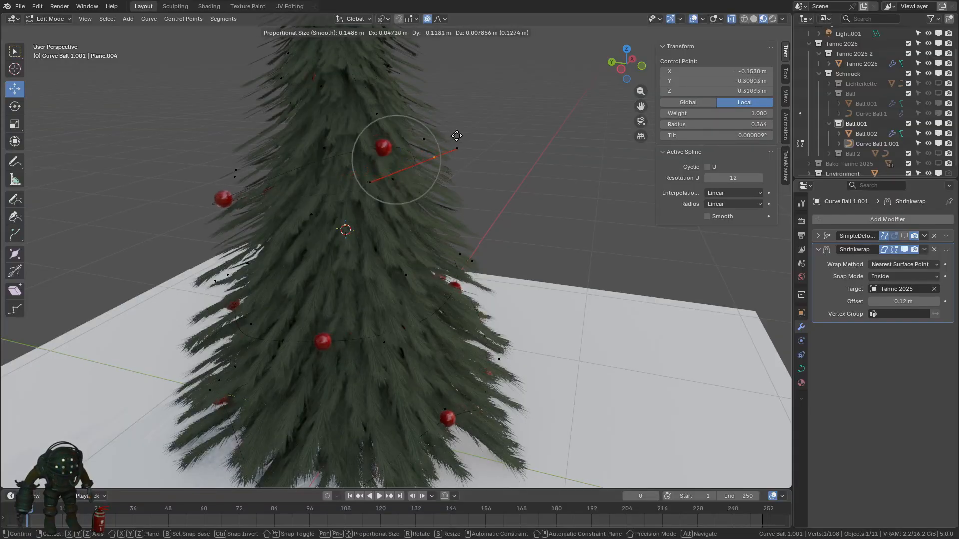
left_click(449, 149)
middle_click_drag(449, 149, 469, 178)
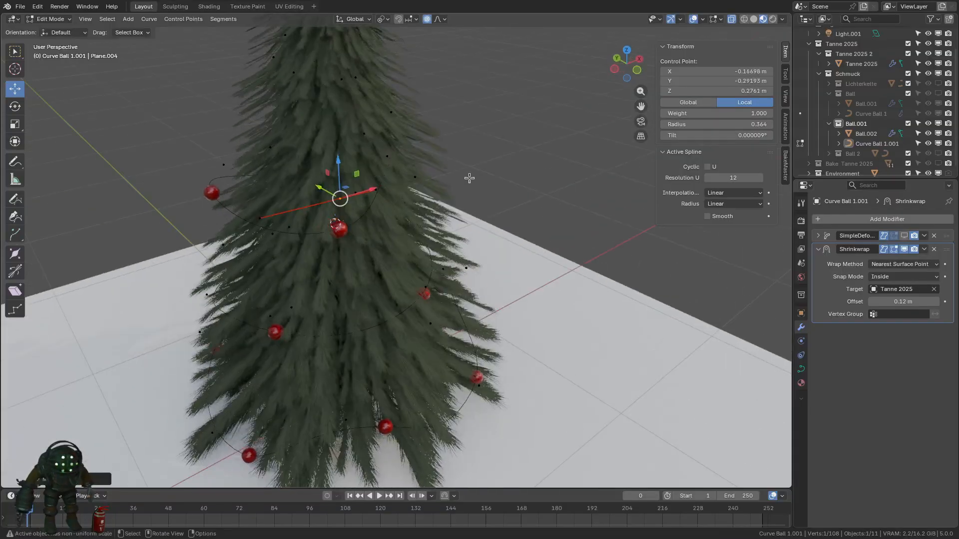
- Turn off the Shrinkwrap modifier's viewport display and move the neighbouring upper-loop control point outward to about X 0.054 m, Y -0.276 m, Z 0.267 m
left_click(903, 250)
key("g")
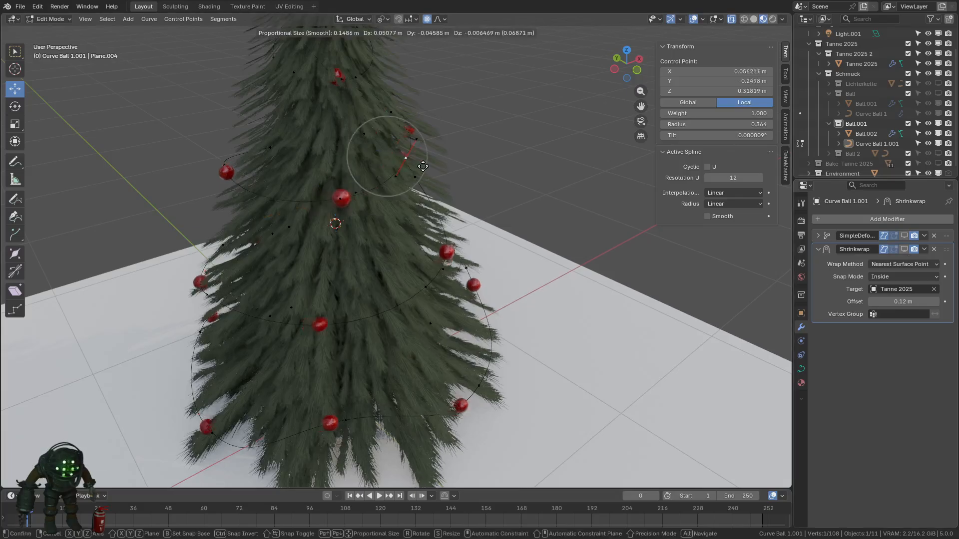
left_click(466, 200)
- Pull the control point outside the tree's right edge inward to about X 0.026 m, Y -0.300 m, Z -0.112 m
scroll(450, 190, "up", 2)
middle_click_drag(435, 187, 449, 184)
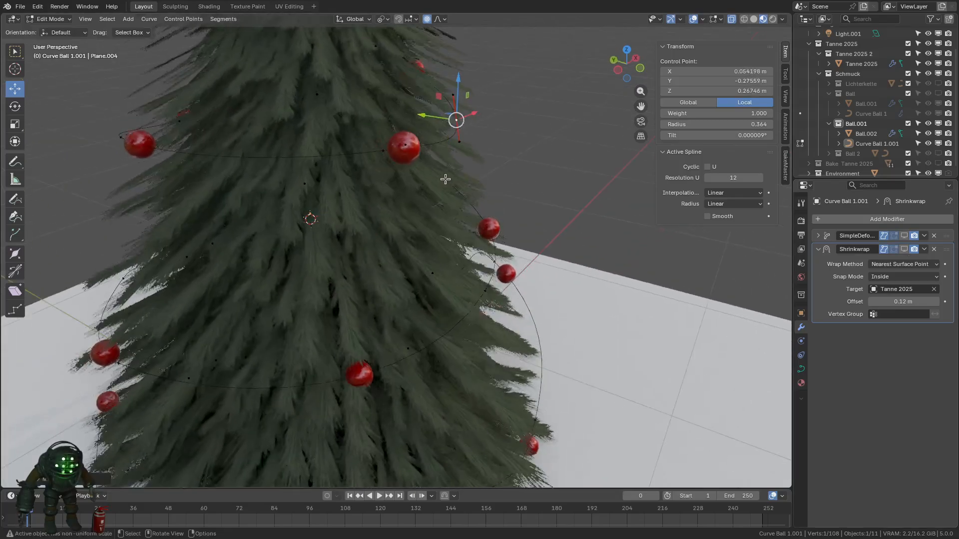
middle_click_drag(326, 290, 515, 323)
left_click(515, 273)
key("g")
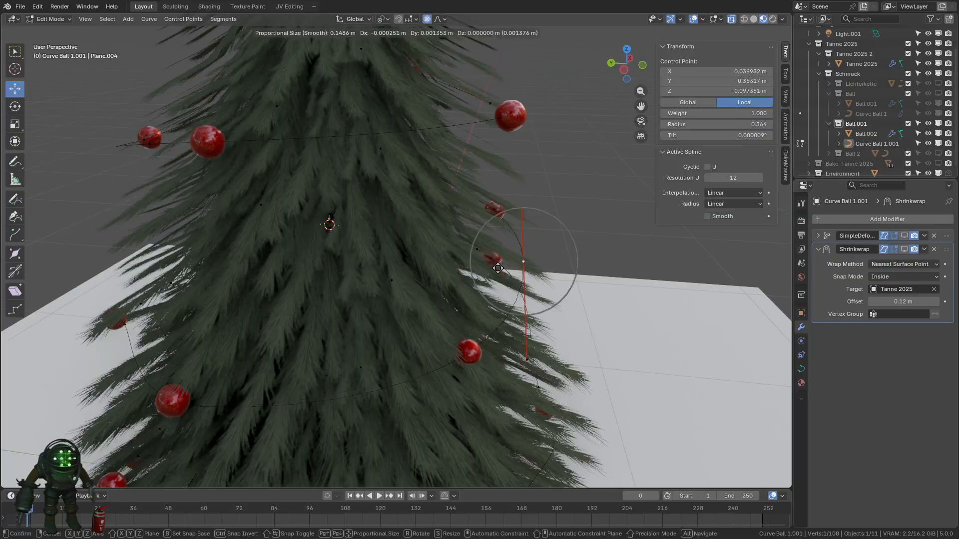
left_click(253, 317)
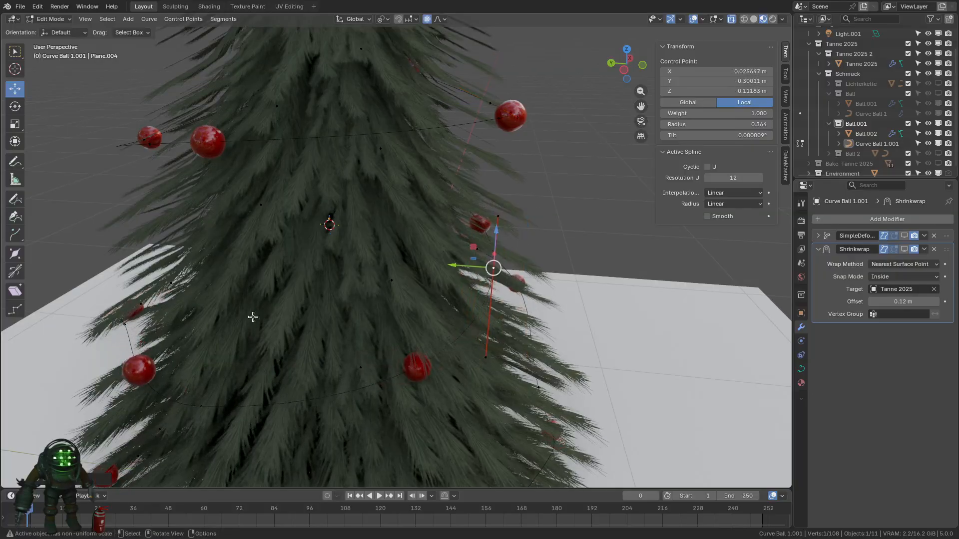
- Reposition the control point on the front of the lower curve loop, near the left branches
left_click(124, 316)
key("g")
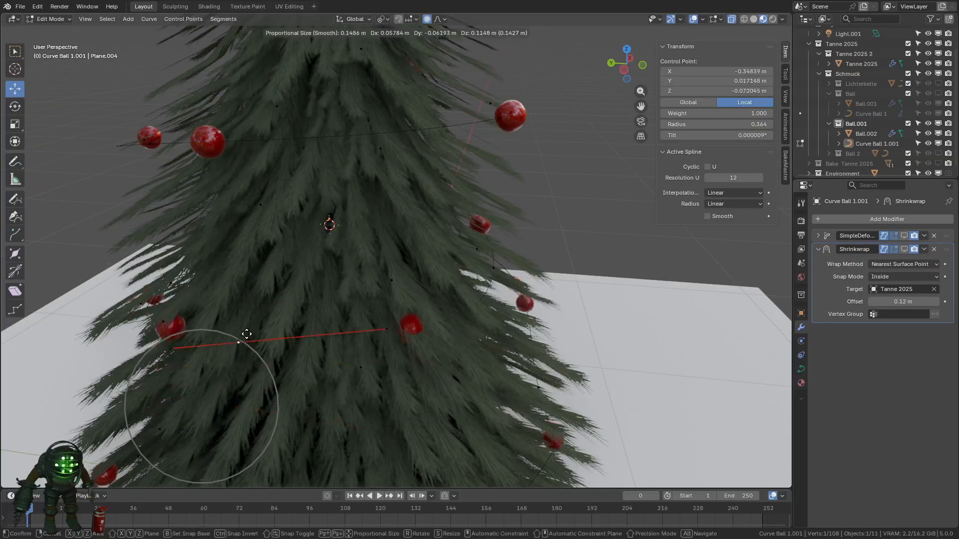
left_click(285, 377)
- Move two control points that stick out from the tree's left side inward onto the branches
middle_click_drag(167, 327, 287, 321)
scroll(183, 331, "down", 4)
left_click(329, 317)
key("g")
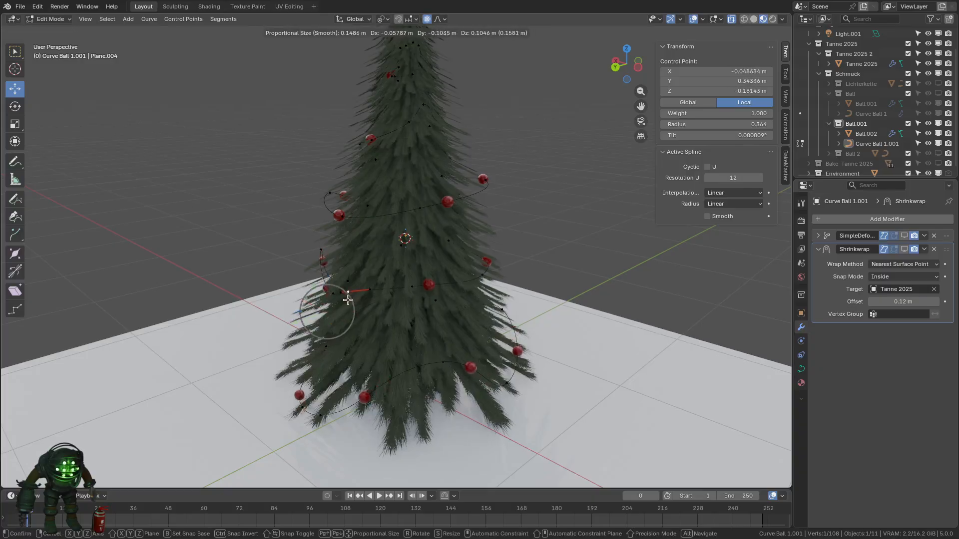
left_click(348, 300)
key("g")
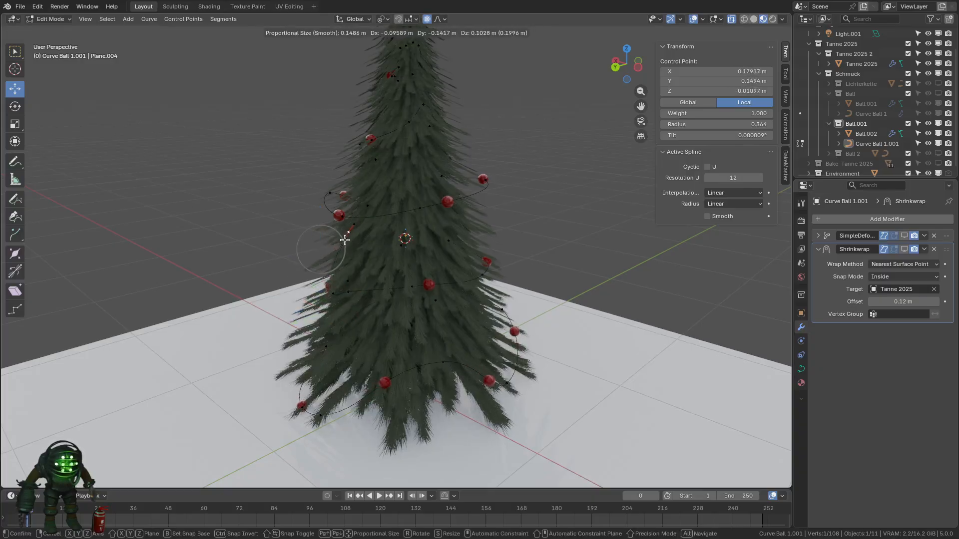
left_click(345, 239)
- Raise the control point at the front of the bottom loop and move the one at the tree's lower left edge up onto the branches
left_click(444, 364)
key("g")
left_click(446, 343)
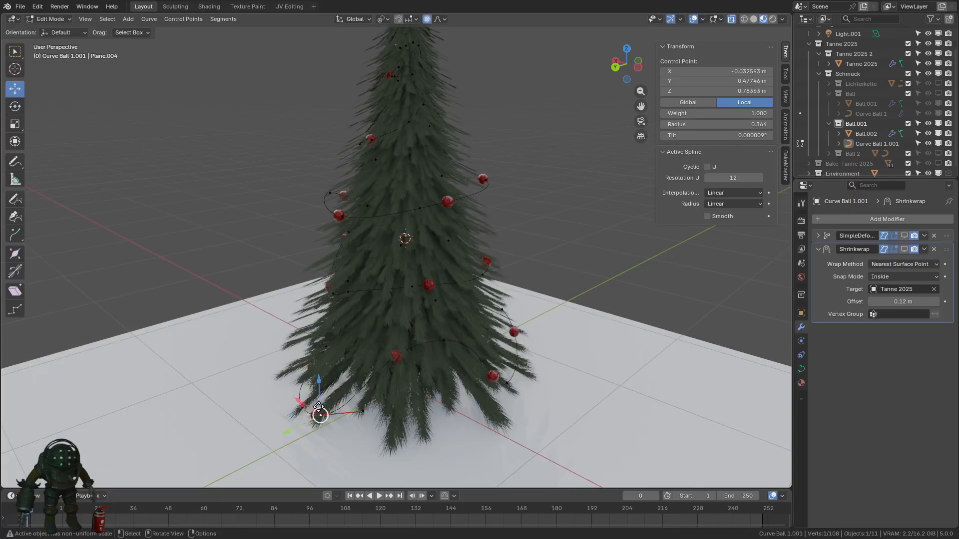
key("g")
left_click(292, 407)
key("g")
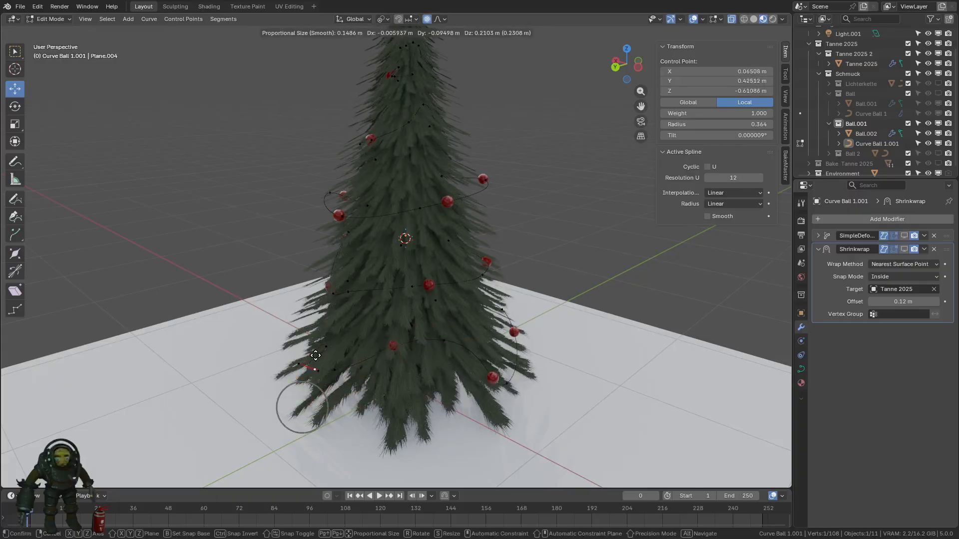
left_click(320, 350)
- Lower the control point at the front of the bottom loop slightly and raise the one at the tree's lower right edge
left_click(433, 342)
key("g")
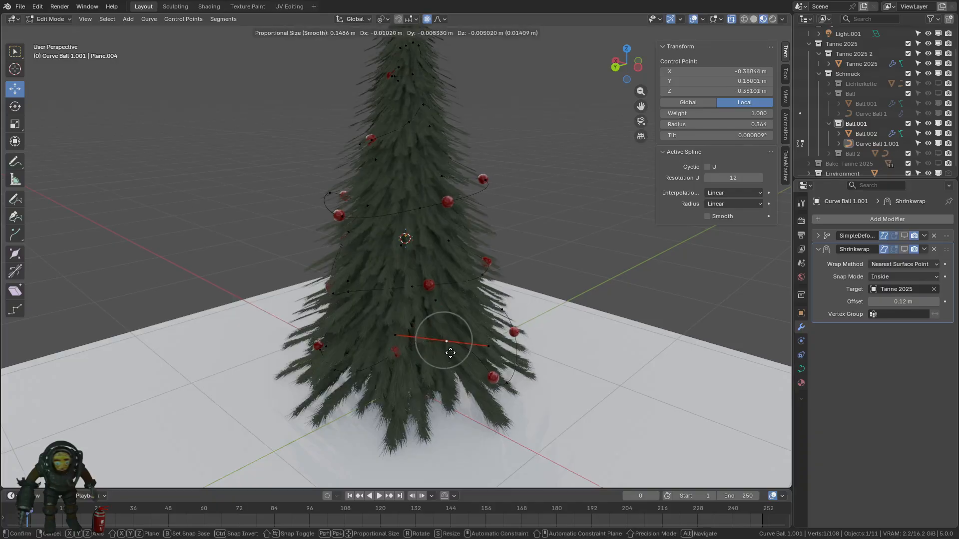
left_click(453, 359)
left_click(508, 377)
key("g")
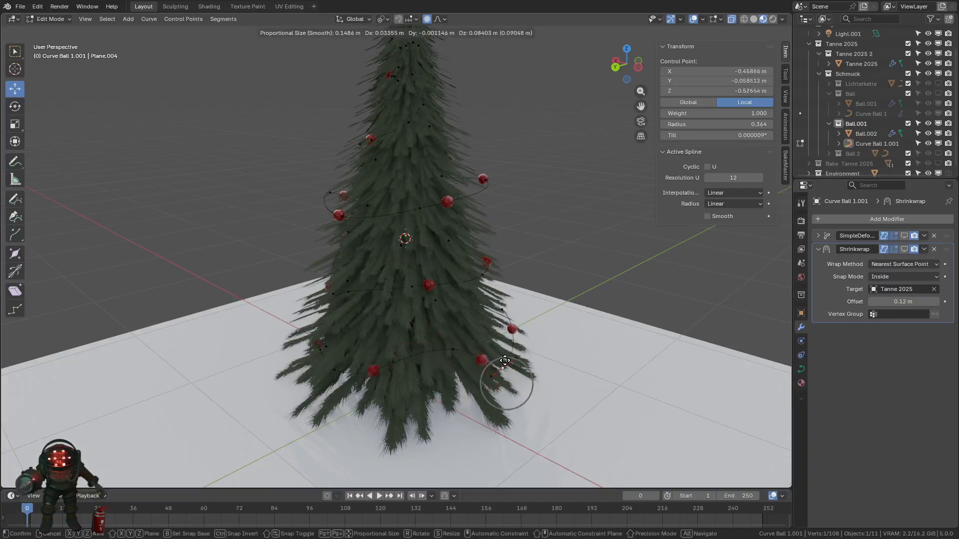
left_click(500, 353)
- Move the middle loop's front control point and one on the tree's upper right side upward
middle_click_drag(500, 353, 455, 357)
left_click(413, 309)
key("g")
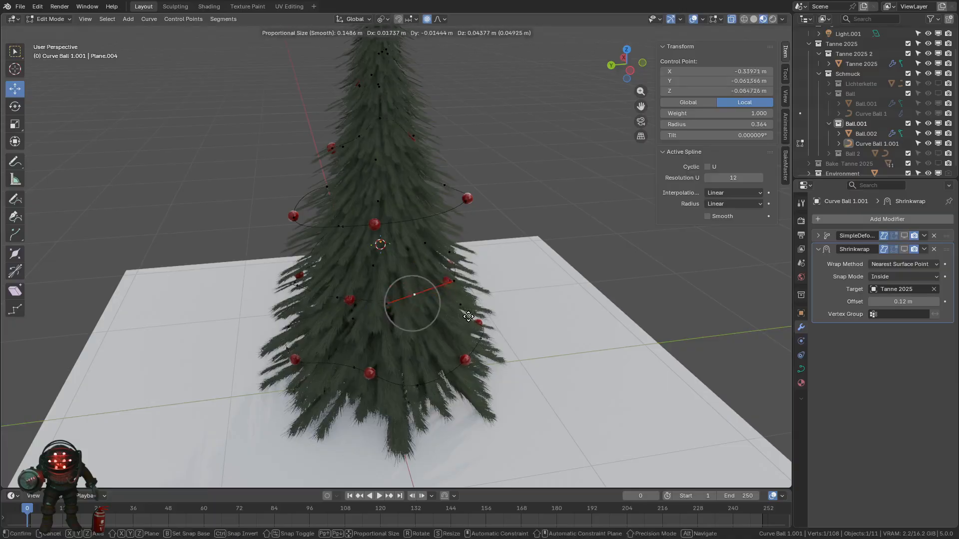
left_click(424, 266)
middle_click_drag(424, 266, 399, 280)
left_click(438, 224)
key("g")
left_click(424, 206)
- Delete the control point on the tree's front right, just above mid-height
scroll(360, 192, "up", 3)
left_click(394, 269)
key("g")
left_click(410, 259)
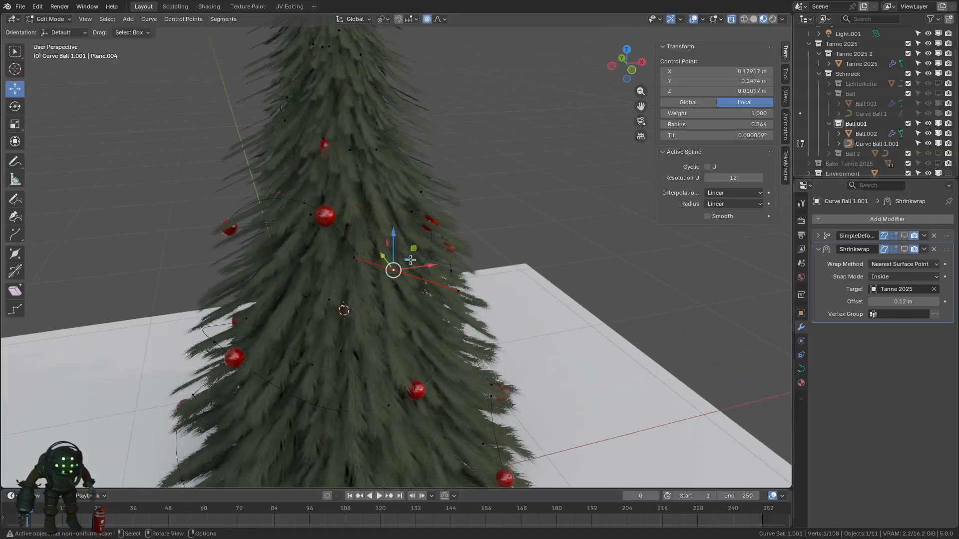
key("x")
left_click(408, 279)
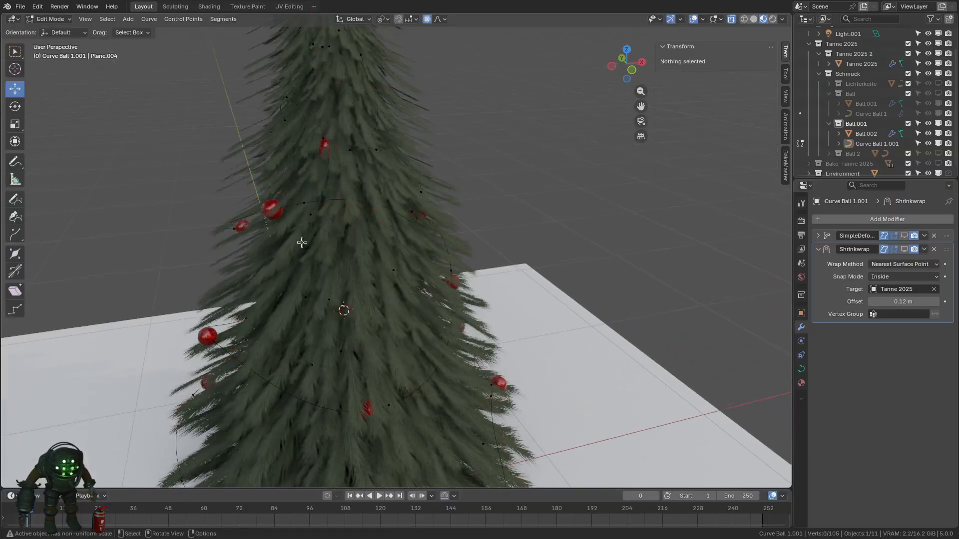
- Move the control point on the front of the upper loop to about X -0.048 m, Y -0.229 m, Z 0.399 m
middle_click_drag(302, 243, 330, 251)
left_click(359, 251)
key("g")
left_click(406, 271)
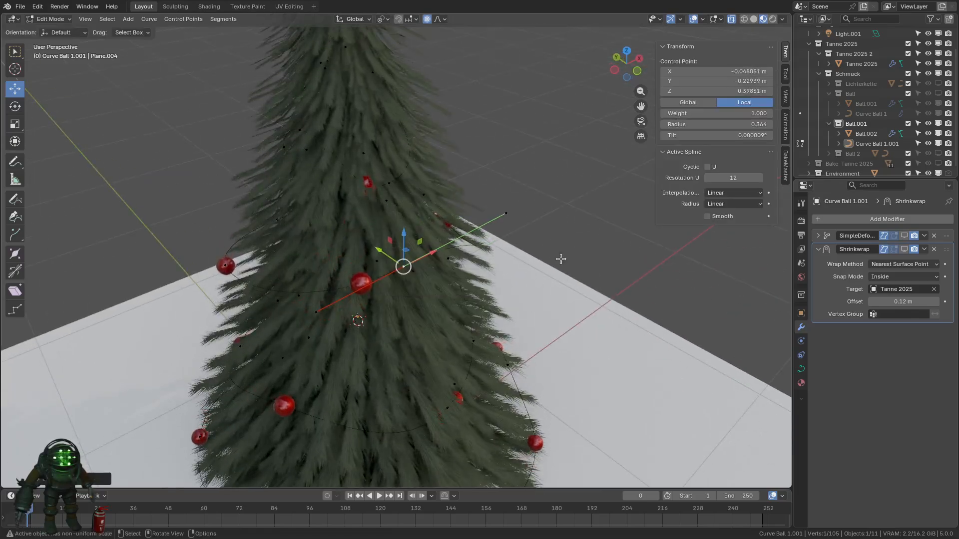
- Move a control point from the tree's front up to its upper right edge
middle_click_drag(560, 259, 414, 290)
left_click(381, 310)
key("g")
right_click(433, 273)
left_click(433, 248)
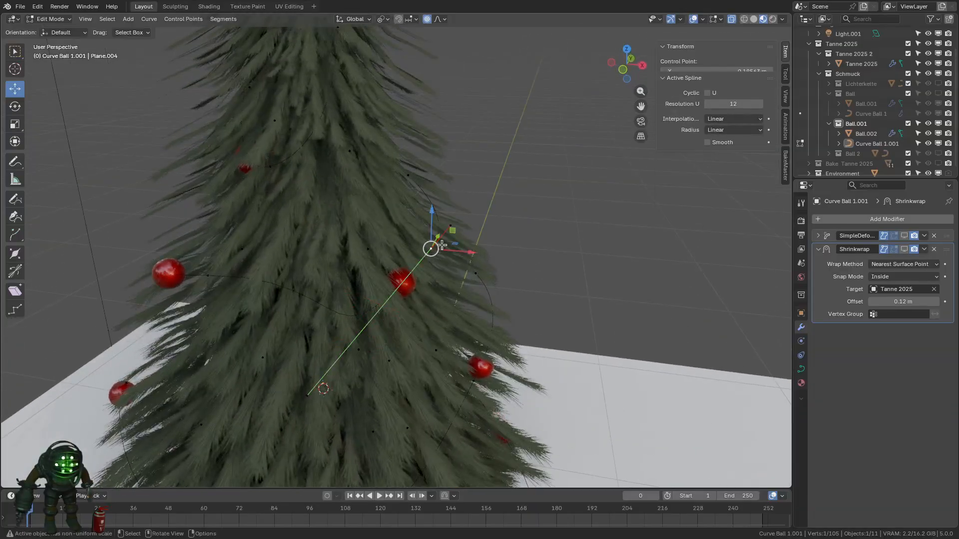
- Adjust that edge point's position and move a higher control point to about X -0.127 m, Y -0.095 m, Z 0.656 m
middle_click_drag(442, 244, 217, 226)
key("g")
left_click(442, 225)
key("g")
left_click(320, 214)
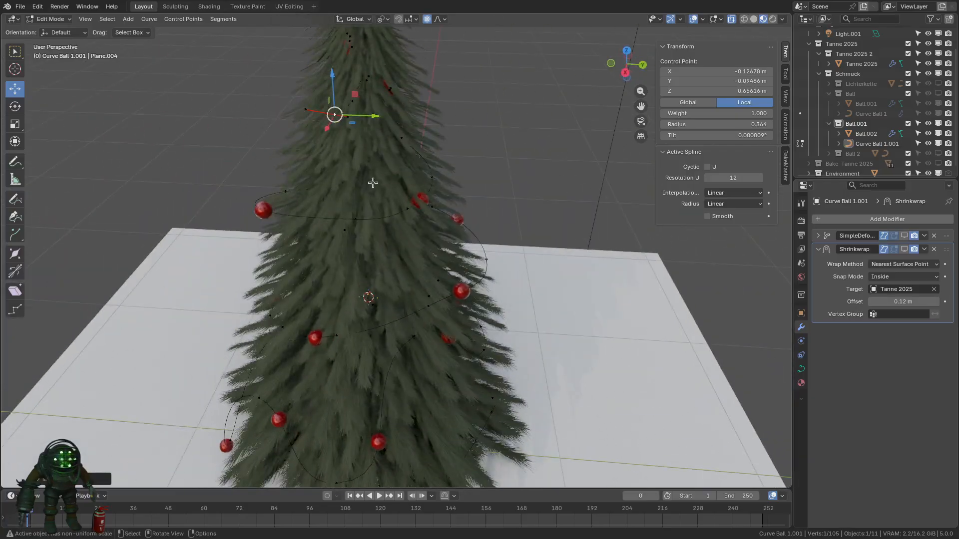
- Move the control point at the tree's upper left edge inward and up to a Z of about 0.473 m, and try to rotate it
middle_click_drag(372, 183, 375, 234, "shift")
left_click(278, 240)
left_click(288, 241)
key("g")
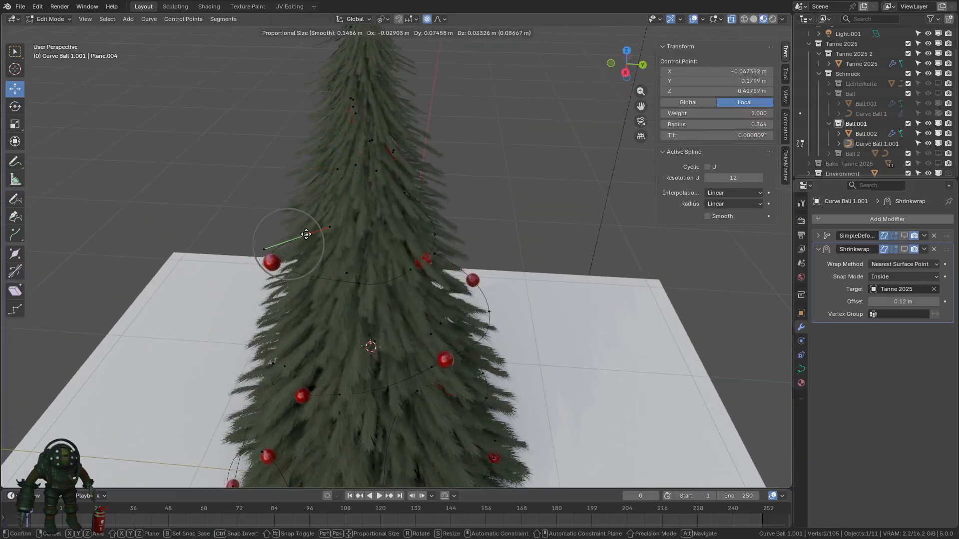
left_click(317, 224)
middle_click_drag(302, 276, 335, 269)
key("r")
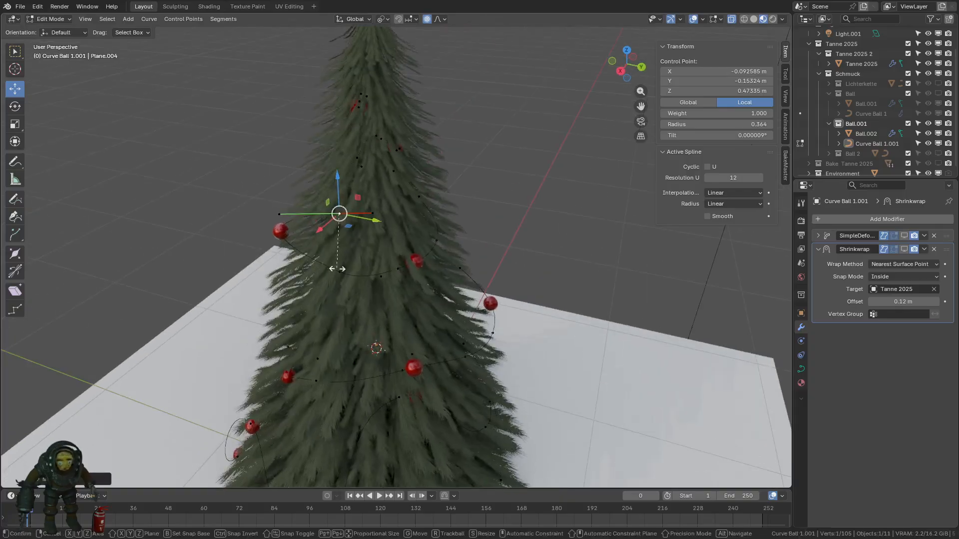
left_click(329, 227)
- Select the control point on the front of the upper loop and scale its handles down
left_click(326, 274)
left_click_drag(324, 286, 220, 173)
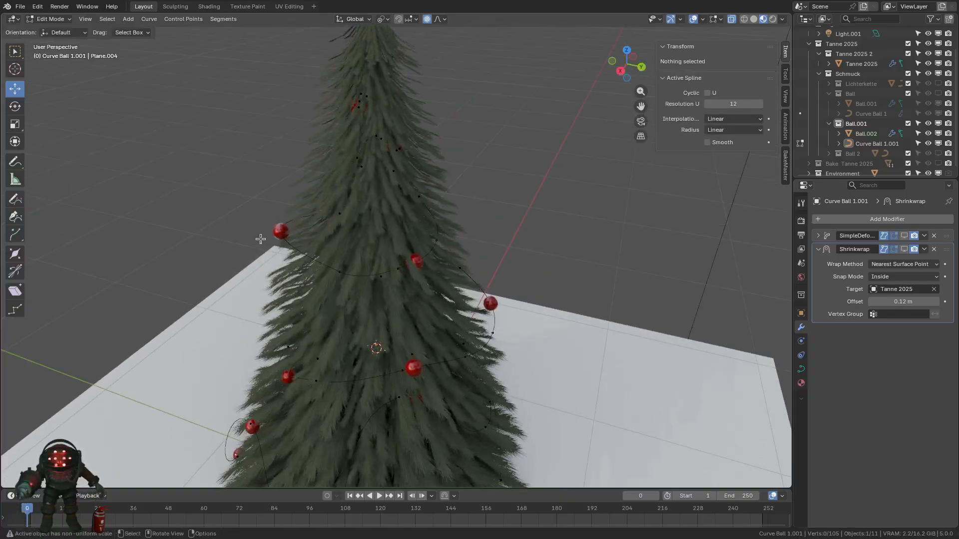
left_click(329, 272)
key("s")
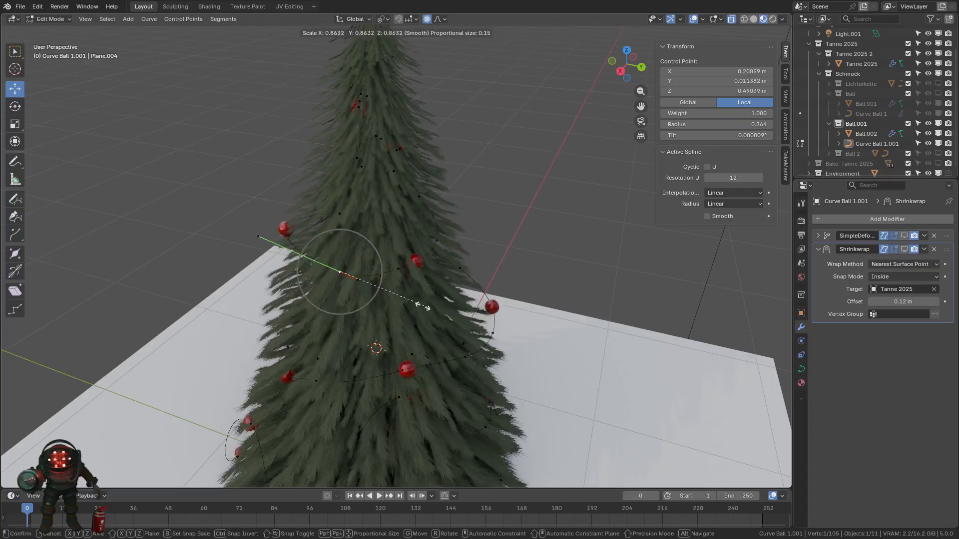
left_click(382, 294)
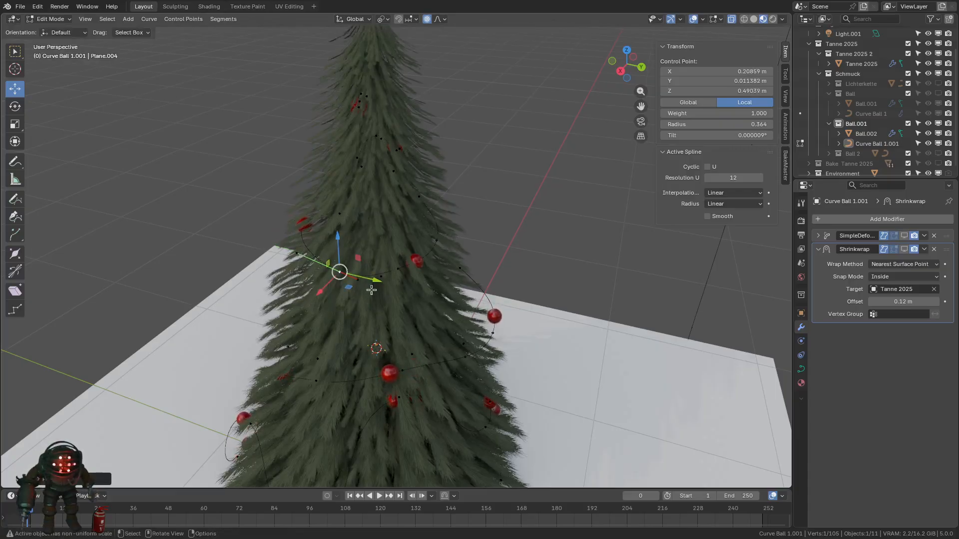
- Move the control point on the tree's upper left side up to about X -0.077 m, Y -0.072 m, Z 0.808 m
middle_click_drag(371, 289, 384, 235)
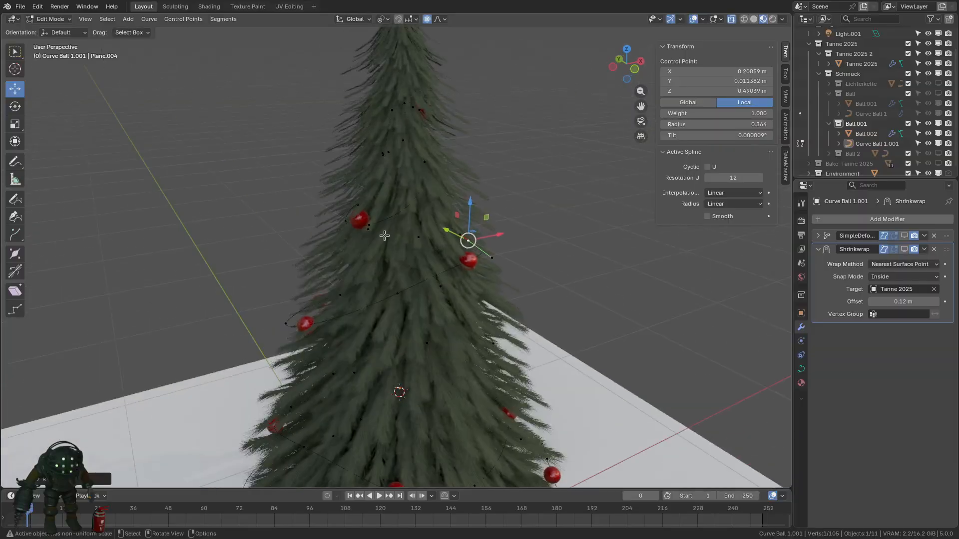
key("g")
right_click(342, 241)
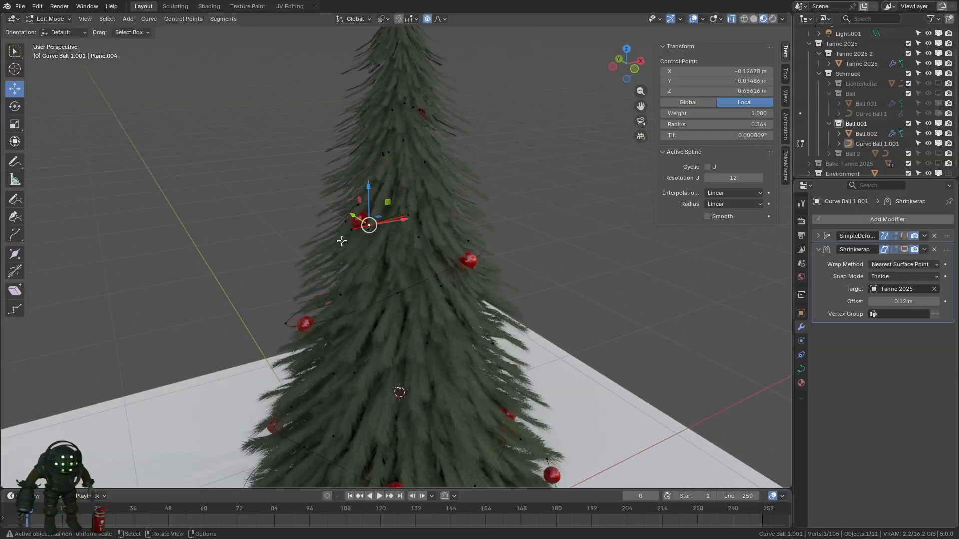
key("g")
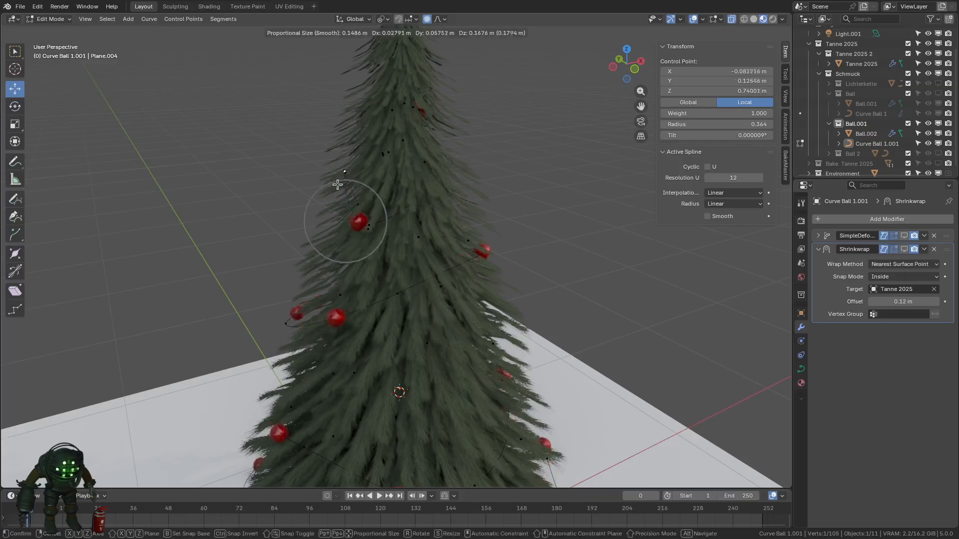
right_click(336, 185)
key("g")
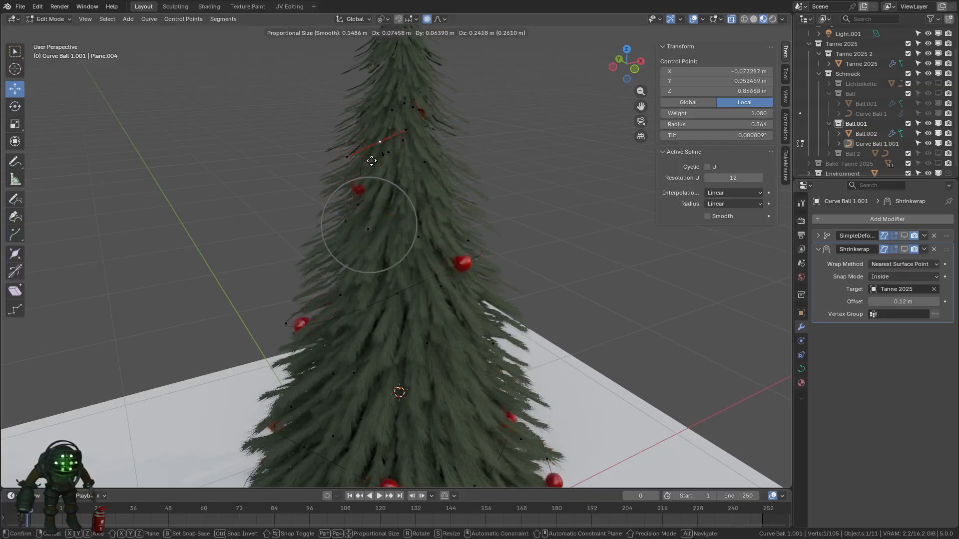
left_click(375, 192)
middle_click_drag(483, 267, 413, 263)
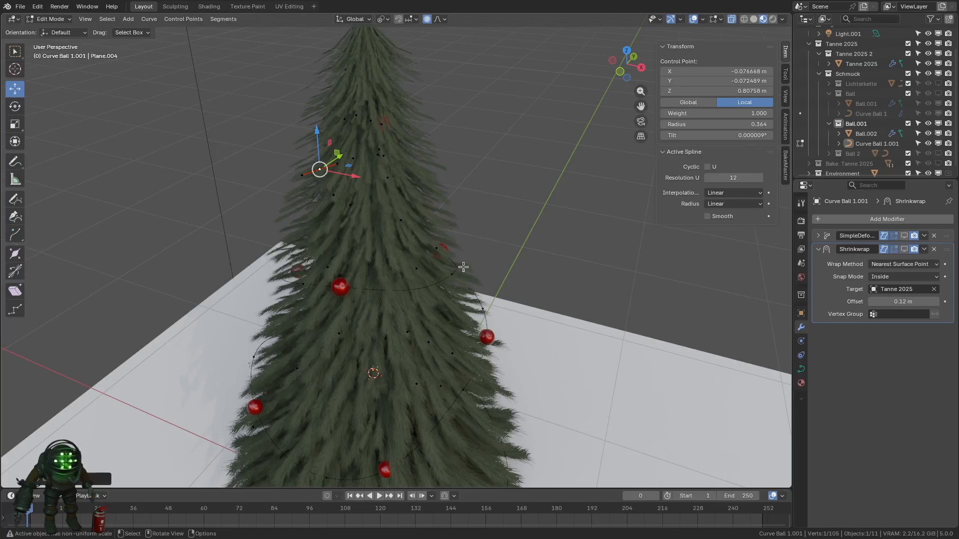
- Move the control point at the tree's right edge up and inward to about X -0.033 m, Y 0.288 m, Z 0.272 m
middle_click_drag(466, 273, 405, 299)
right_click(543, 212)
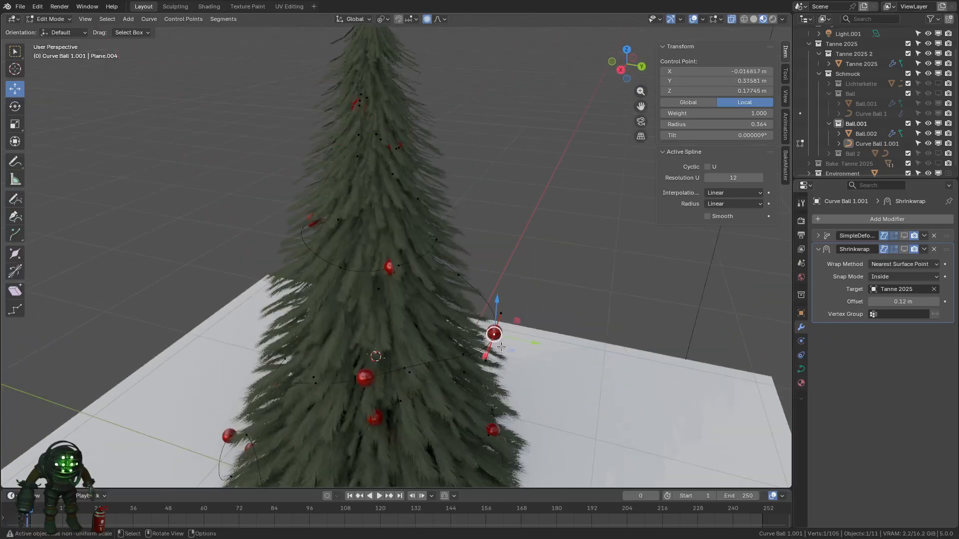
key("g")
left_click(486, 317)
middle_click_drag(393, 364, 426, 356)
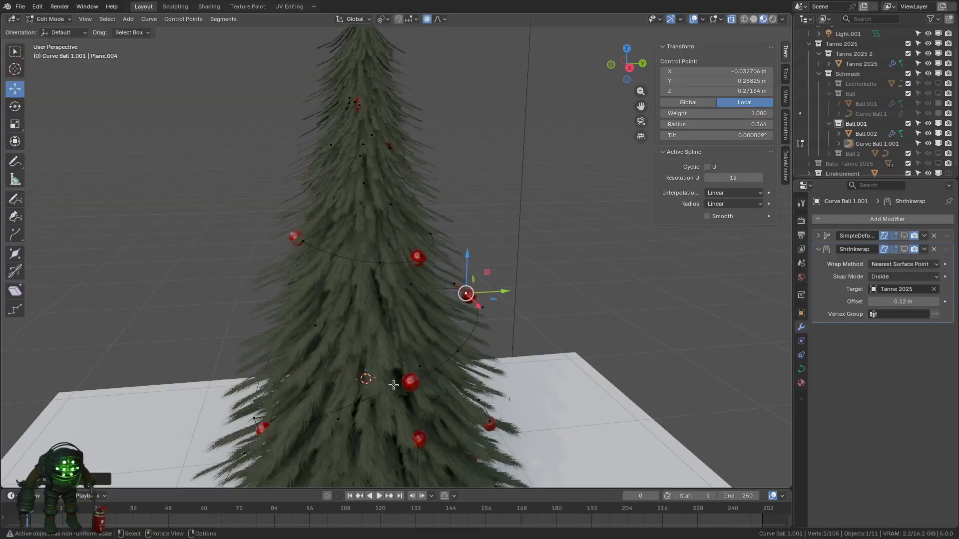
- Move the next control point along the middle loop to about X 0.204 m, Y 0.159 m, Z 0.301 m
left_click(395, 395)
middle_click_drag(387, 402, 440, 386)
key("g")
left_click(455, 357)
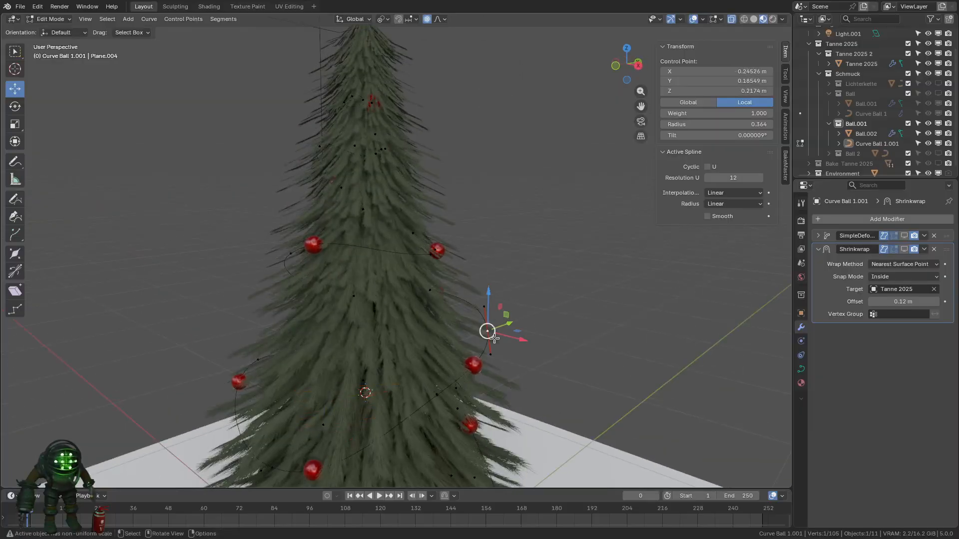
key("g")
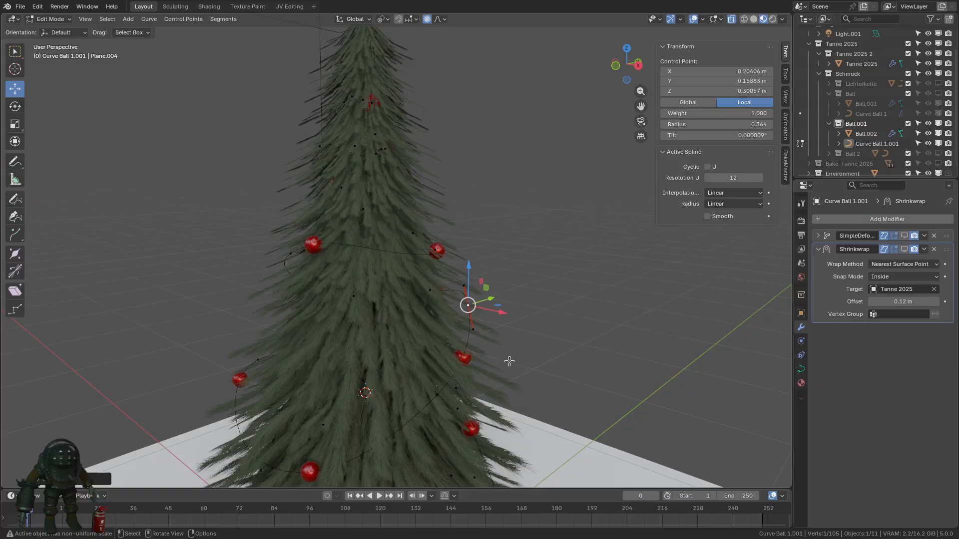
middle_click_drag(472, 306, 454, 317)
- Place the following control point on the middle loop at about X 0.285 m, Y -0.011 m, Z 0.242 m and leave Edit Mode
middle_click_drag(462, 365, 430, 390)
left_click(458, 340)
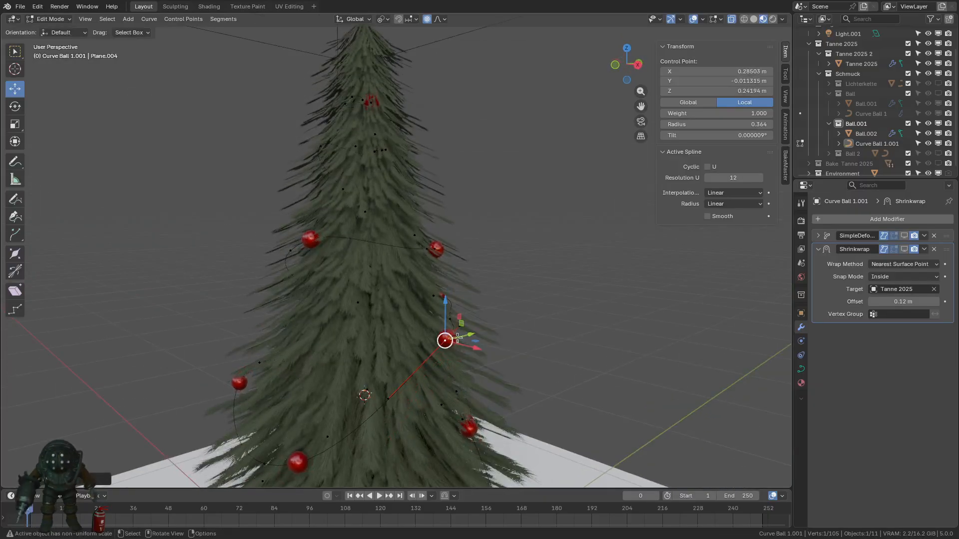
middle_click_drag(445, 338, 385, 355)
key("Tab")
middle_click_drag(406, 421, 410, 327)
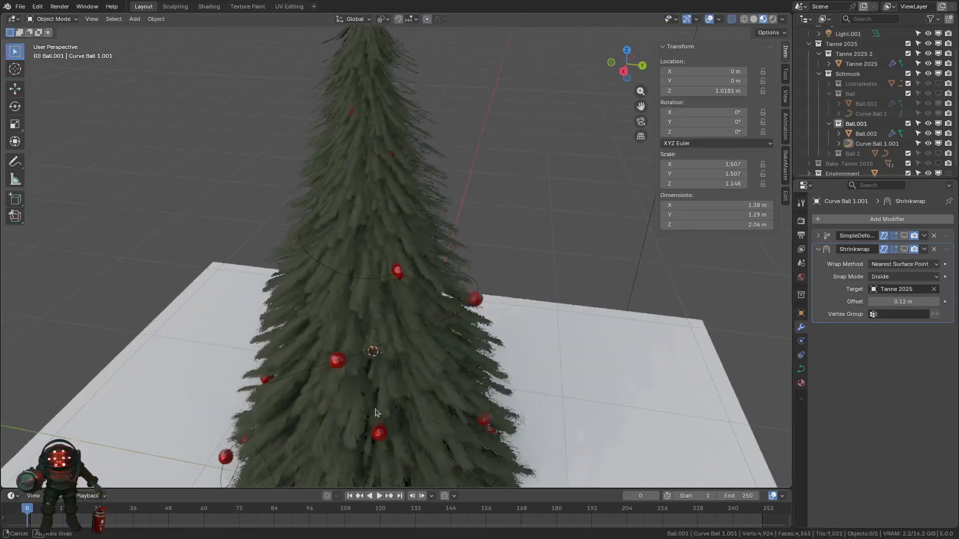
- Reopen the ornament curve for editing and raise the control point near the middle ball to about X 0.100 m, Y 0.126 m, Z 0.551 m
left_click(390, 288)
middle_click_drag(390, 288, 394, 265)
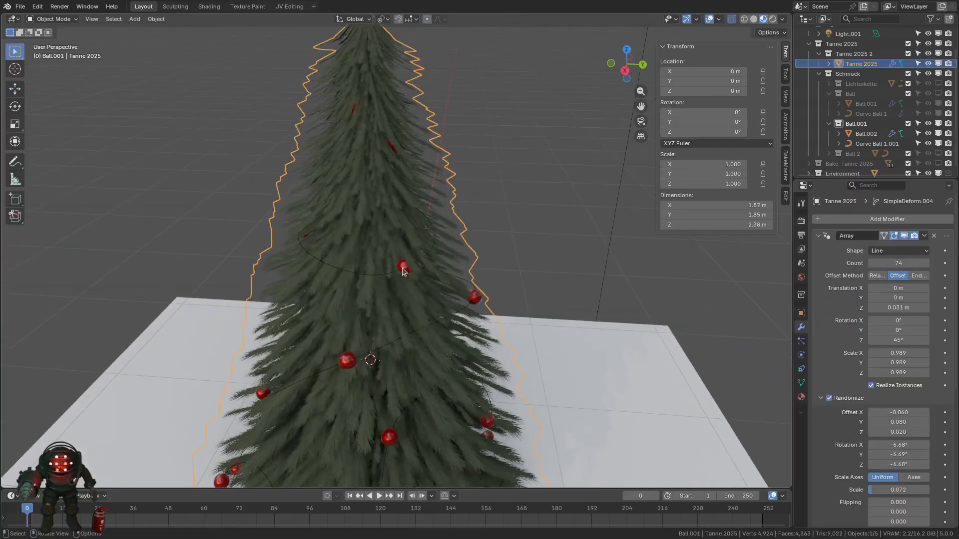
scroll(403, 270, "up", 3)
left_click(392, 293)
key("Tab")
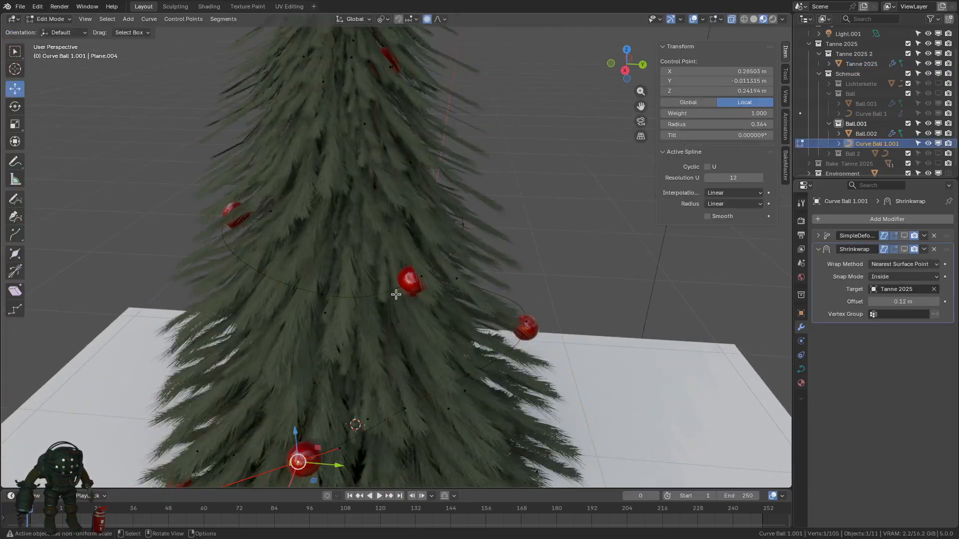
left_click_drag(414, 277, 430, 264)
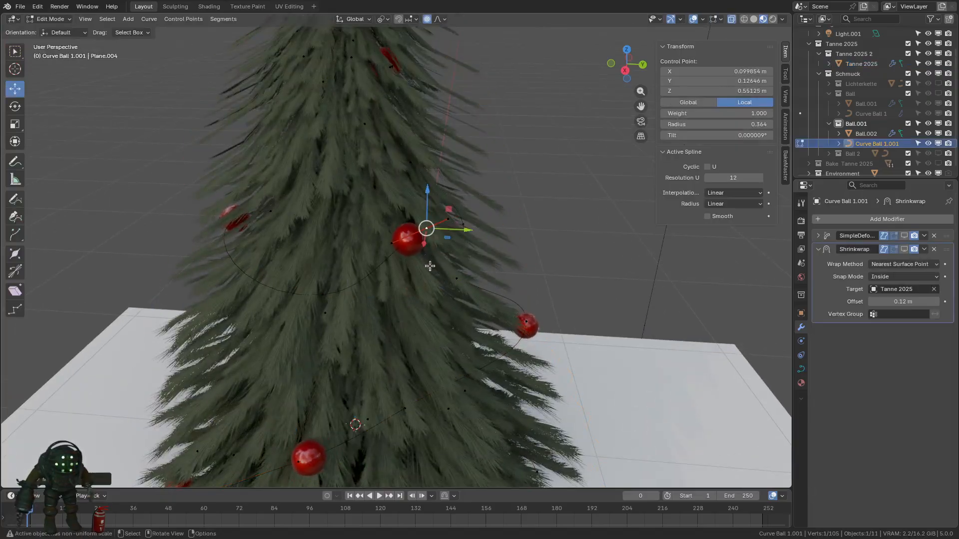
middle_click_drag(430, 264, 452, 314)
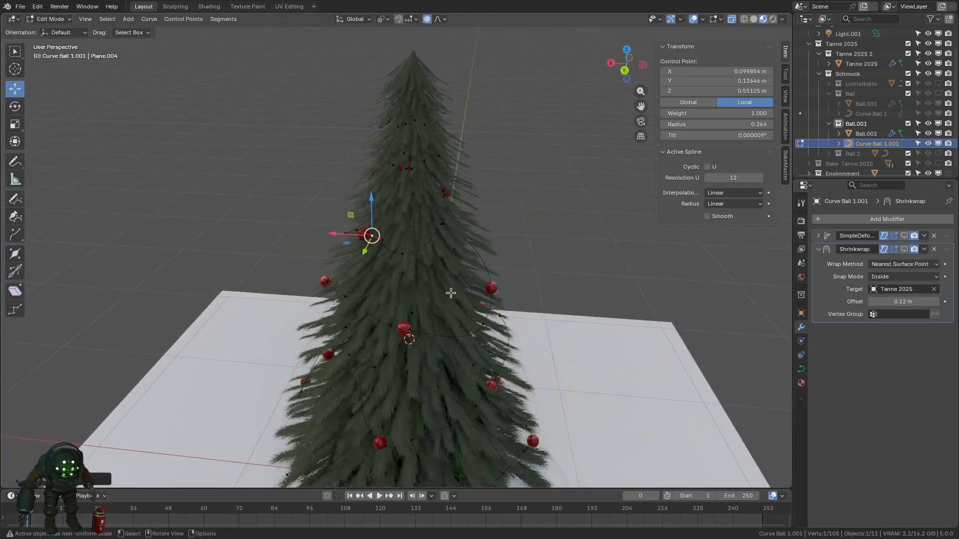
- Adjust two control points on the upper tree, placing the last at about X 0.067 m, Y 0.065 m, Z 0.755 m
left_click_drag(405, 173, 370, 173)
middle_click_drag(443, 222, 422, 167)
left_click_drag(422, 166, 397, 191)
middle_click_drag(391, 286, 505, 274)
middle_click_drag(312, 275, 348, 268)
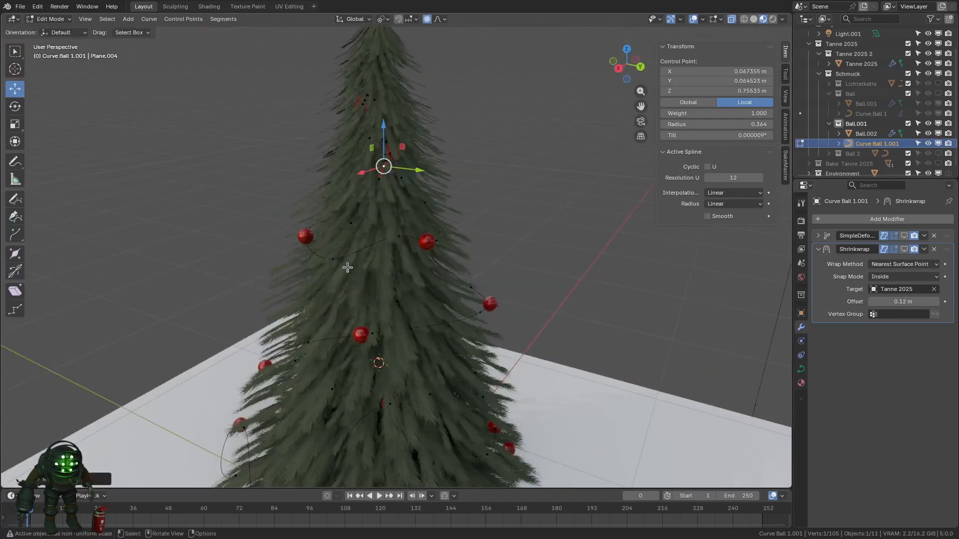
- Raise the control point on the front of the upper loop to about X 0.170 m, Y 0.017 m, Z 0.605 m
left_click(333, 260)
left_click_drag(333, 260, 351, 219)
scroll(360, 283, "down", 3)
middle_click_drag(363, 287, 632, 158)
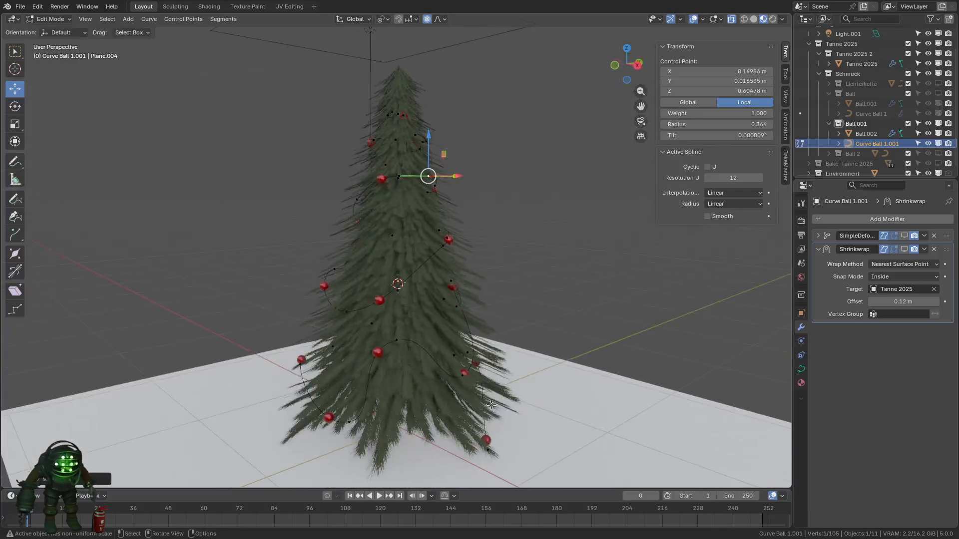
- Raise the curve's lowest point to about X 0.404 m, Y 0.044 m, Z -0.544 m and move another lower point to about X -0.424 m, Y -0.074 m, Z -0.339 m
left_click_drag(487, 449, 472, 395)
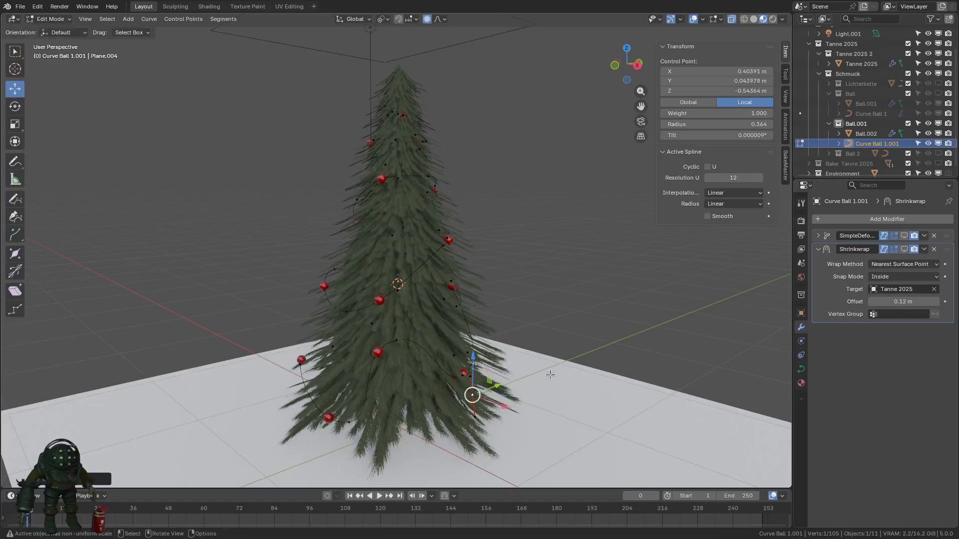
middle_click_drag(566, 350, 460, 360)
middle_click_drag(503, 336, 400, 349)
left_click(478, 375)
key("g")
left_click(462, 362)
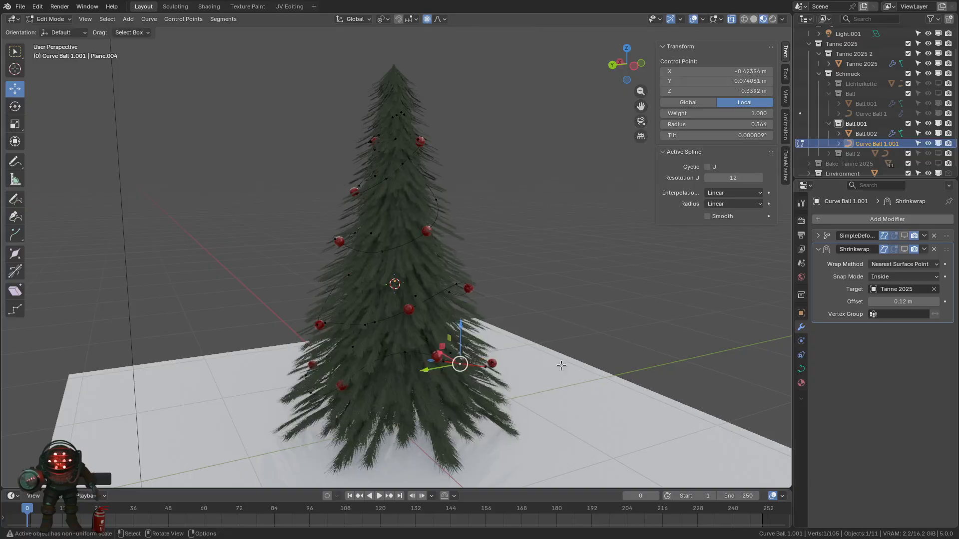
middle_click_drag(462, 362, 510, 374)
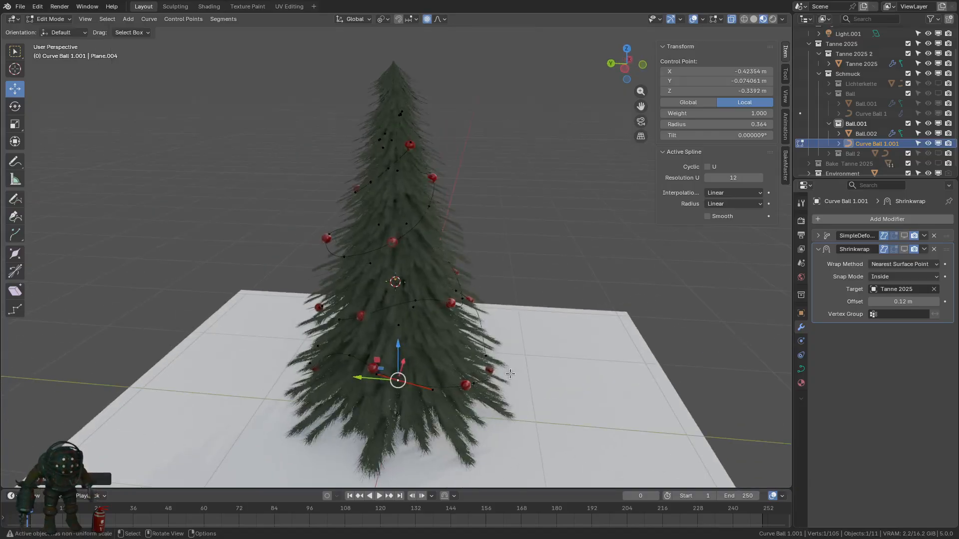
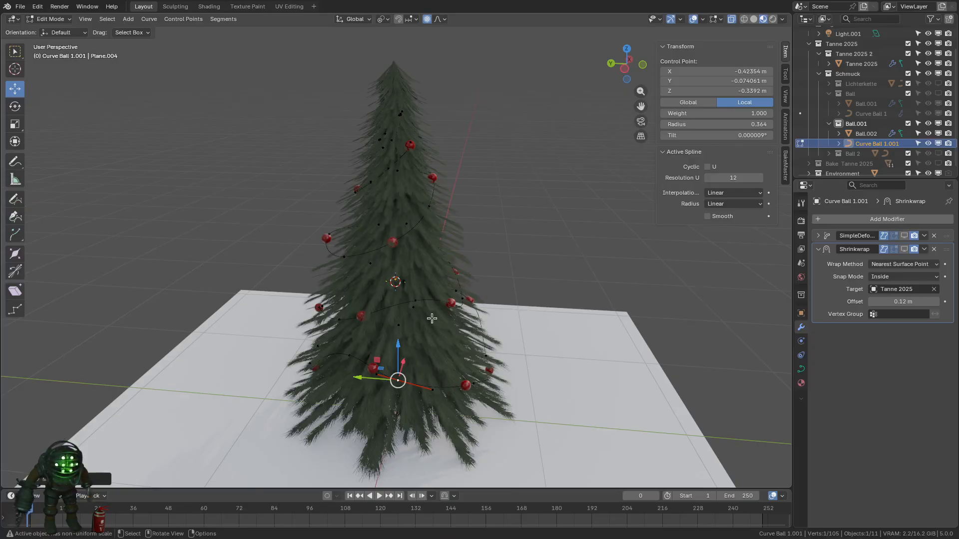
- Reposition several control points on the tree's lower right side so the lower loops sit closer to the branches
mouse_move(467, 307)
middle_mouse_down()
mouse_move(456, 317)
mouse_move(465, 305)
middle_mouse_up()
left_click(475, 383)
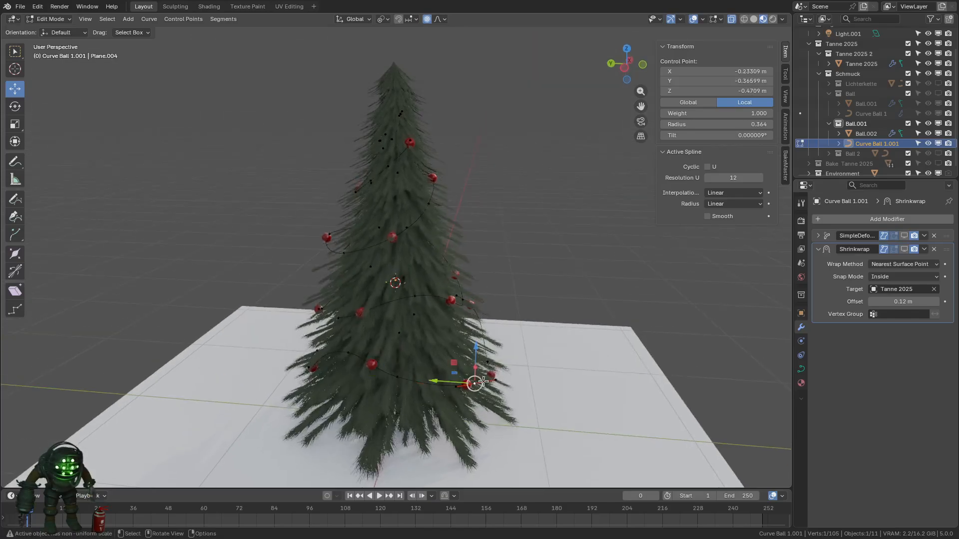
key("g")
left_click(448, 334)
middle_click_drag(511, 378, 528, 365)
key("g")
left_click(457, 382)
key("g")
left_click(452, 366)
key("g")
left_click(504, 346)
- Move control points across the curve's middle loops and shift the point at the tree's left edge up and inward
middle_click_drag(502, 330, 429, 372)
key("g")
left_click(356, 294)
key("g")
left_click(498, 305)
key("g")
left_click(397, 325)
left_click(352, 266)
key("g")
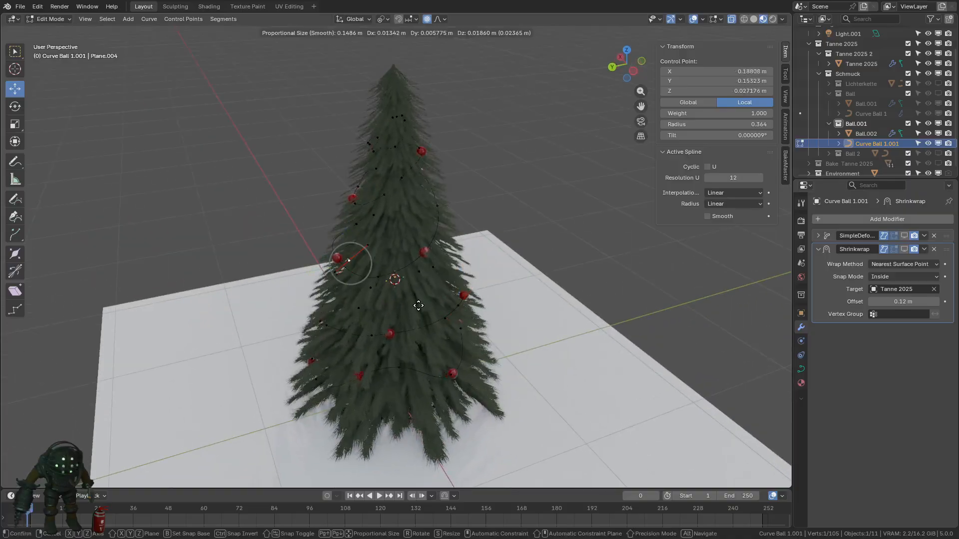
left_click(426, 281)
- Move the control point protruding from the tree's left edge inward and slightly up toward the foliage
middle_click_drag(434, 324, 384, 288)
scroll(384, 289, "up", 3)
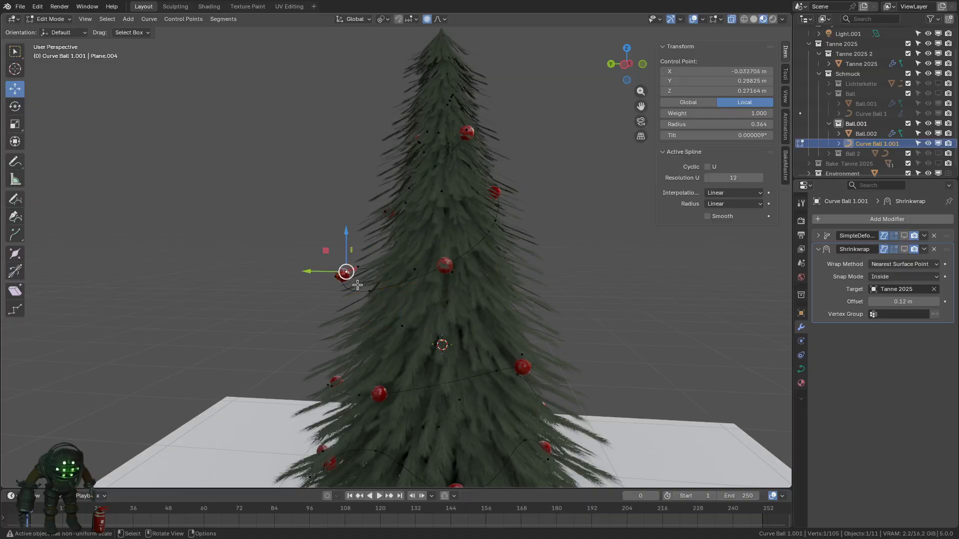
key("g")
left_click(466, 302)
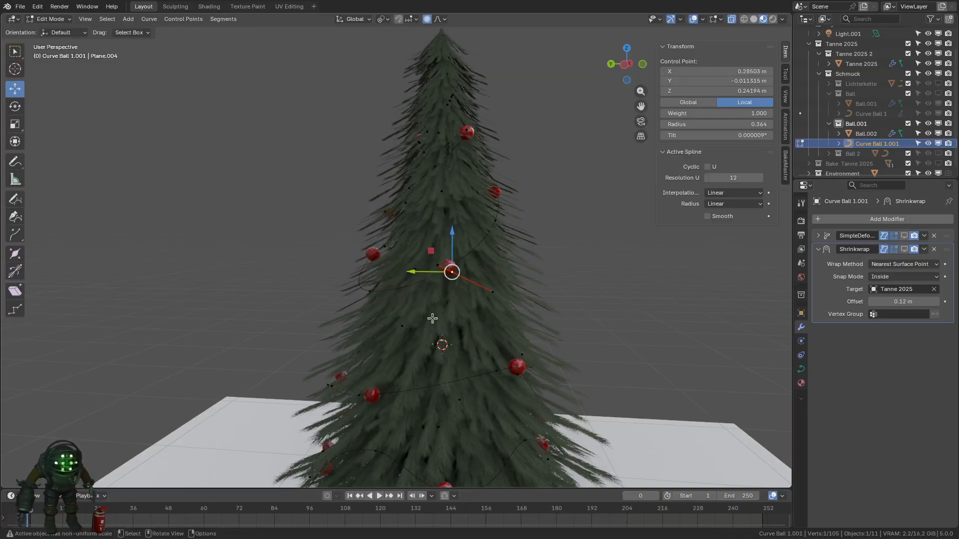
- Move the control point on the middle loop to about X -0.263 m, Y 0.091 m, Z 0.308 m and leave Edit Mode
middle_click_drag(433, 319, 489, 323)
key("g")
right_click(519, 301)
left_click(418, 298)
key("g")
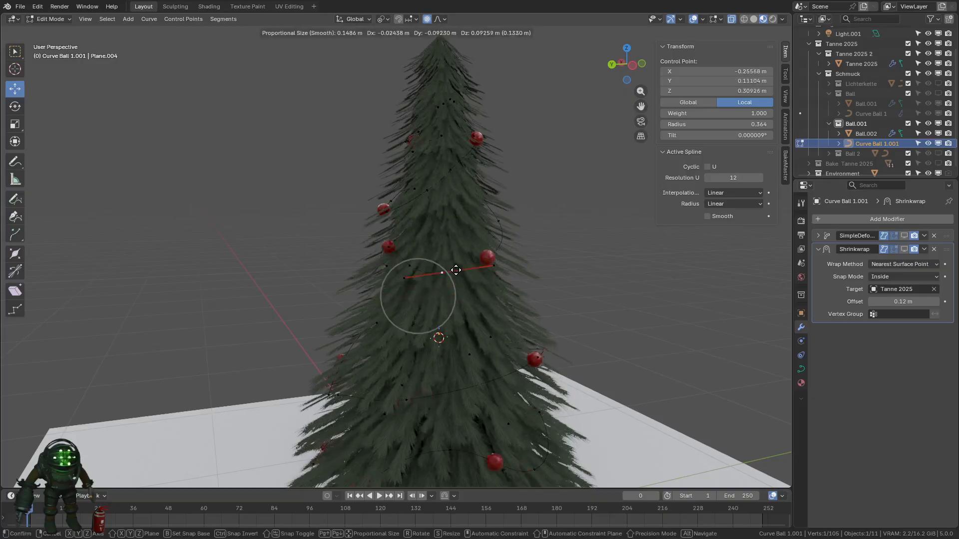
left_click(455, 270)
middle_click_drag(456, 270, 498, 265)
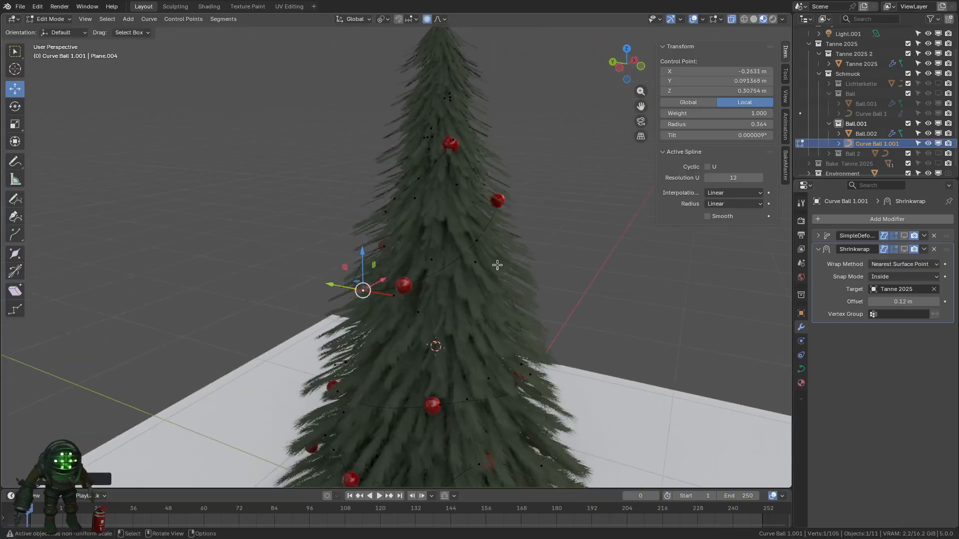
key("Tab")
- Compare the curve with the Shrinkwrap's viewport display switched on and off, and review its SimpleDeform settings and object constraints
middle_click_drag(529, 311, 522, 297)
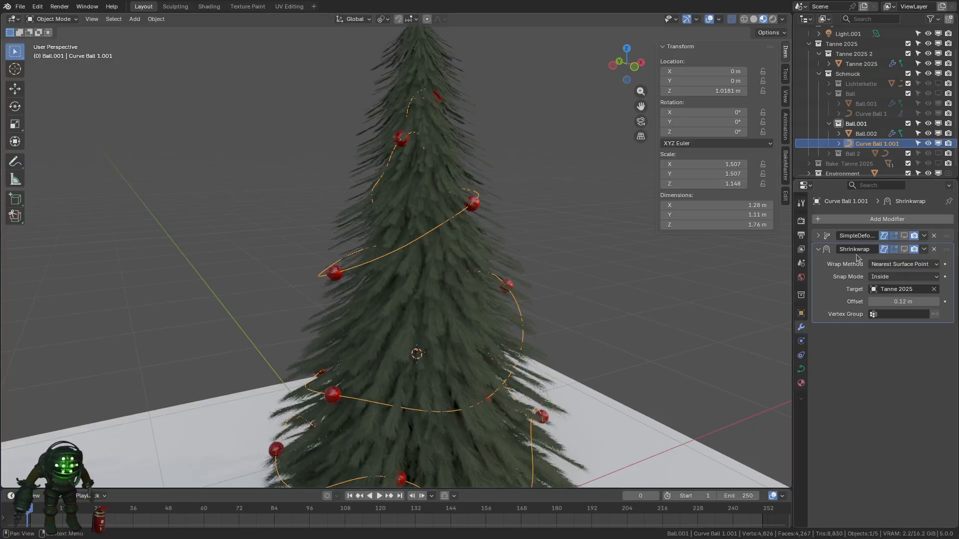
scroll(541, 324, "down", 2)
middle_click_drag(532, 370, 544, 360)
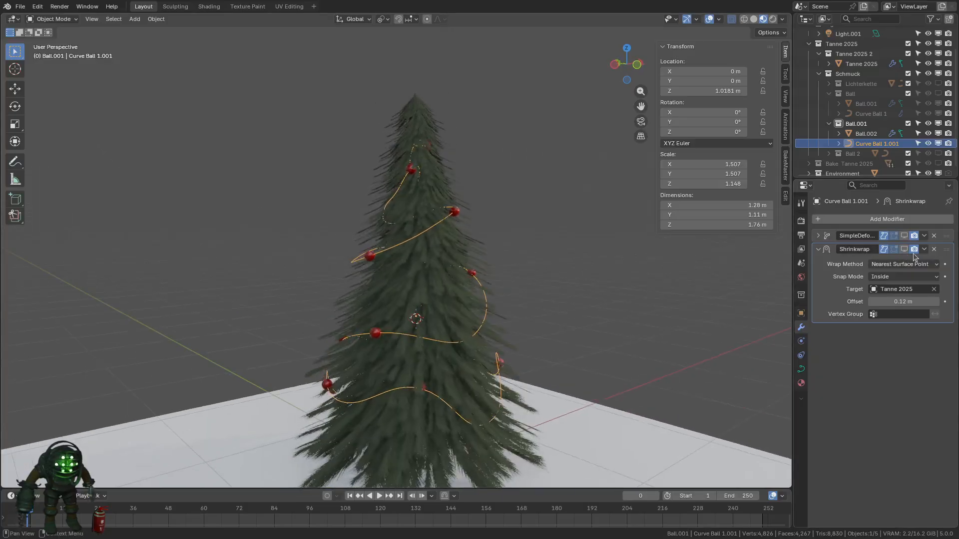
left_click(905, 250)
left_click(904, 249)
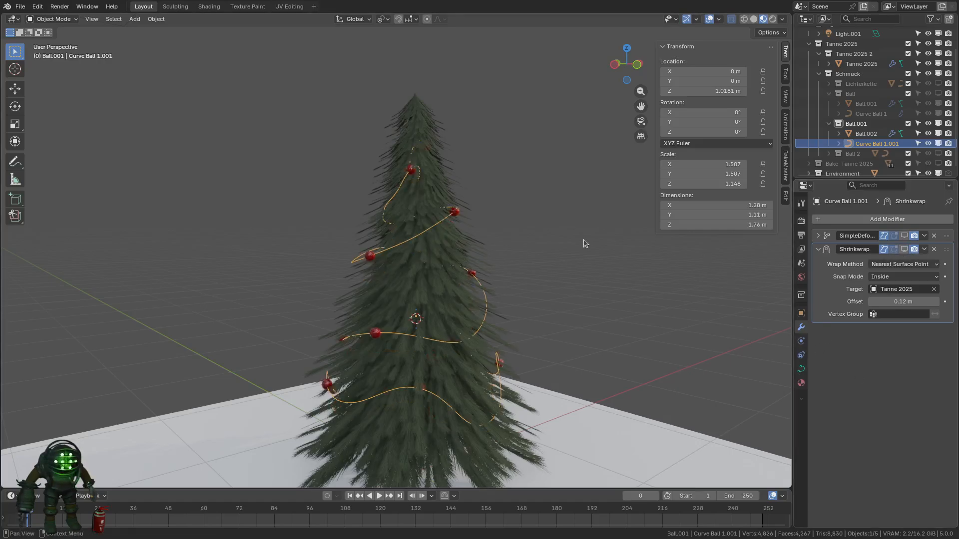
left_click(818, 236)
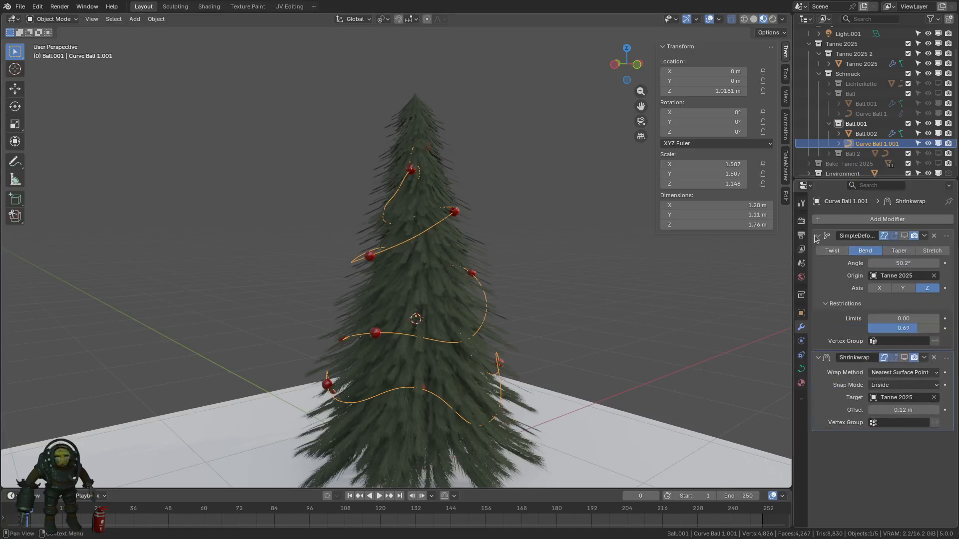
left_click(817, 236)
left_click(801, 354)
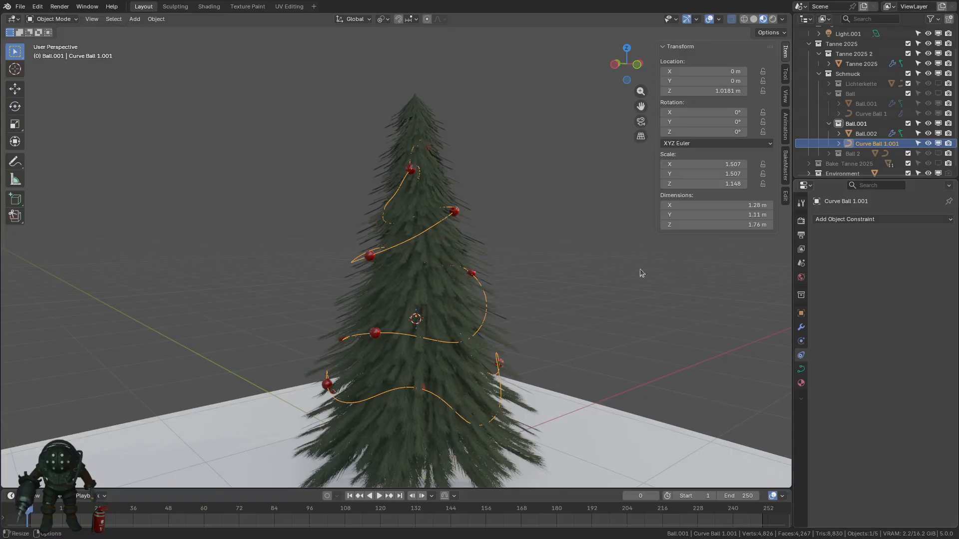
- Set the Array distance of the Ball.002 ornaments to 0.303 m so they are spaced more densely along the curve
left_click(864, 134)
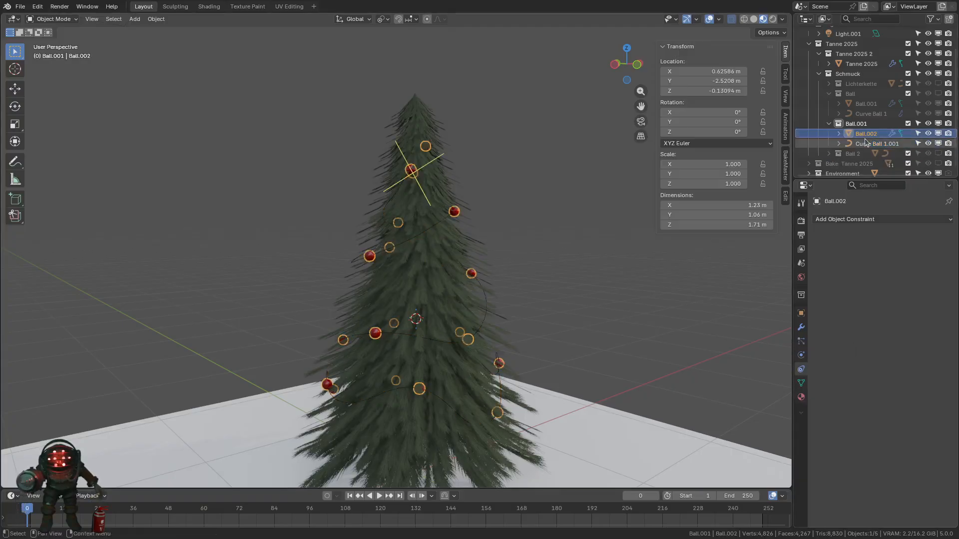
left_click(801, 327)
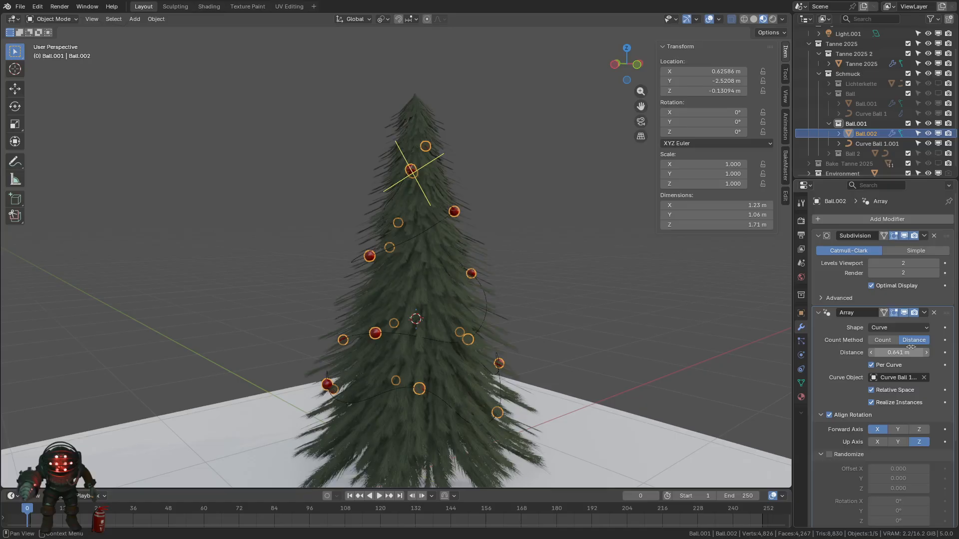
left_click_drag(911, 347, 873, 349)
left_click(764, 366)
middle_click_drag(709, 357, 564, 333)
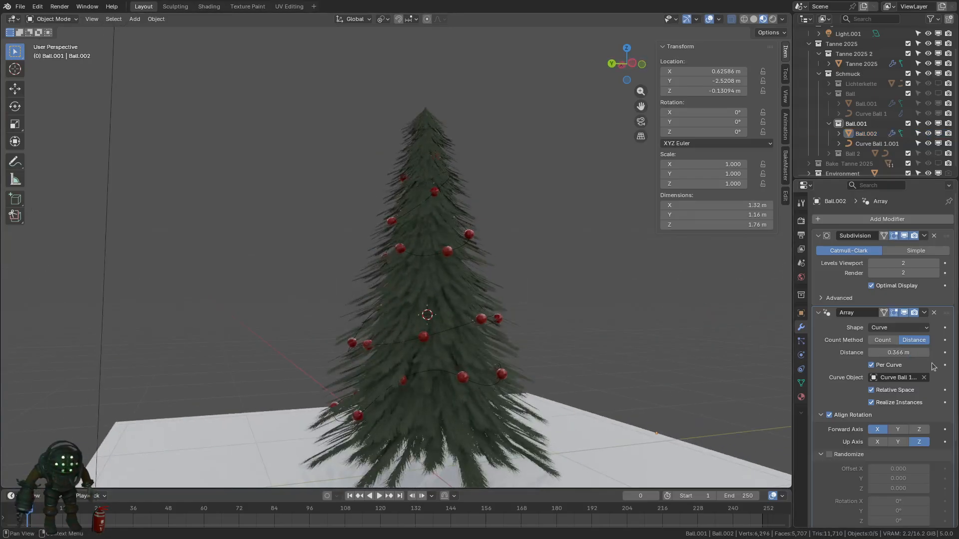
left_click_drag(918, 349, 908, 348)
middle_click_drag(500, 301, 645, 315)
- Switch the viewport to rendered shading and inspect the decorated tree from several sides
left_click(773, 19)
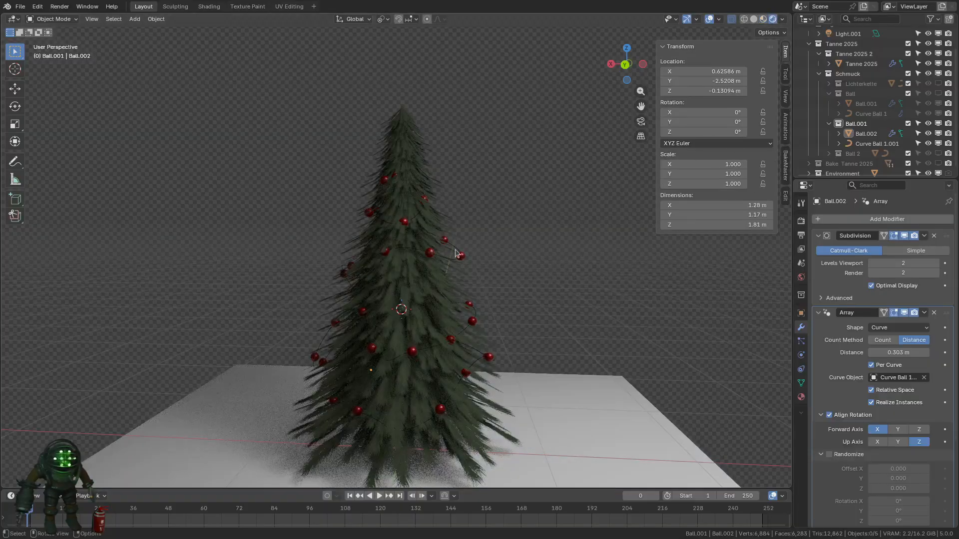
mouse_move(542, 266)
middle_mouse_down()
mouse_move(576, 316)
mouse_move(520, 298)
middle_mouse_up()
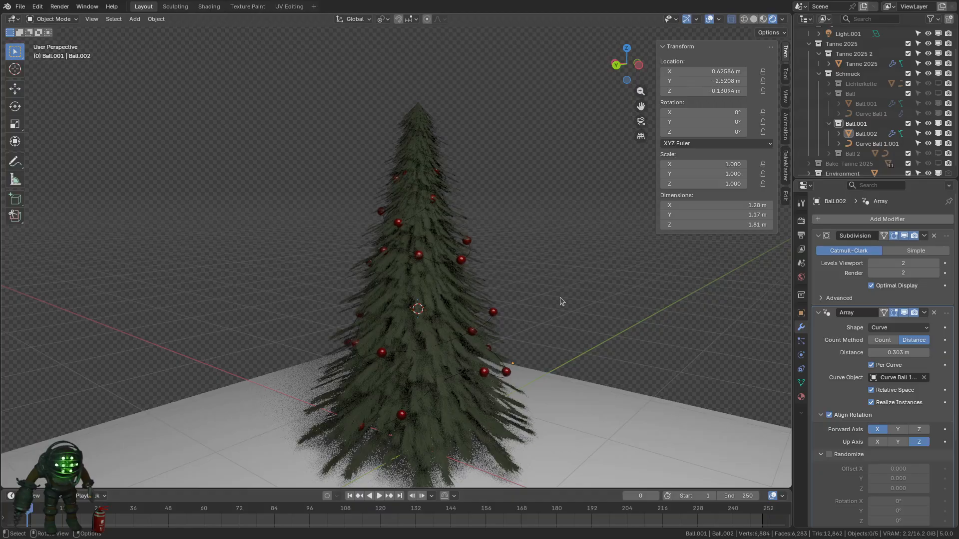
scroll(561, 298, "down", 4)
middle_click_drag(559, 299, 402, 294)
- Reopen the ornament guide curve in Edit Mode and try to adjust its shape on the middle of the tree
scroll(475, 294, "up", 7)
left_click(414, 301)
key("Tab")
key("g")
left_click(385, 299)
left_click(347, 414)
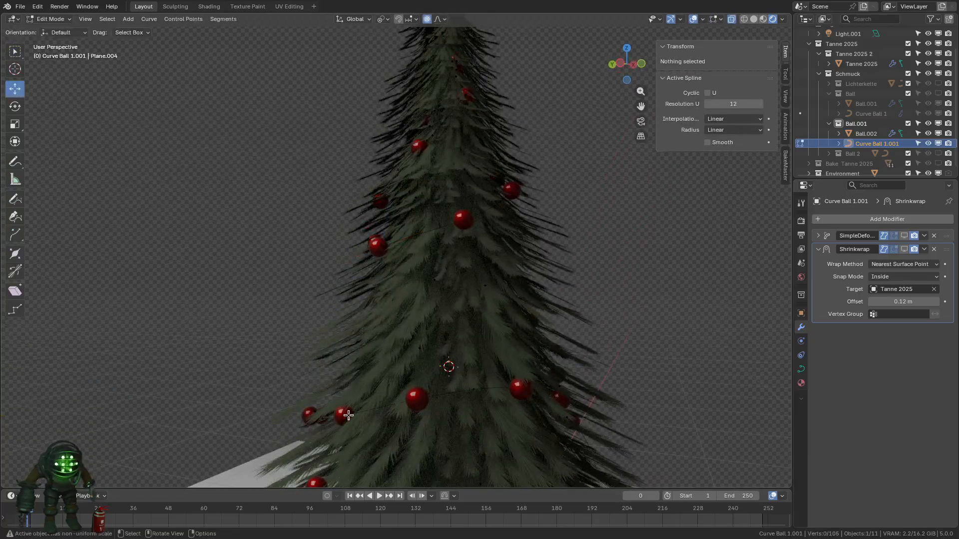
- Select the control point between the two balls at the tree's lower left edge and move it up and inward
left_click(322, 418)
key("g")
left_click(318, 420)
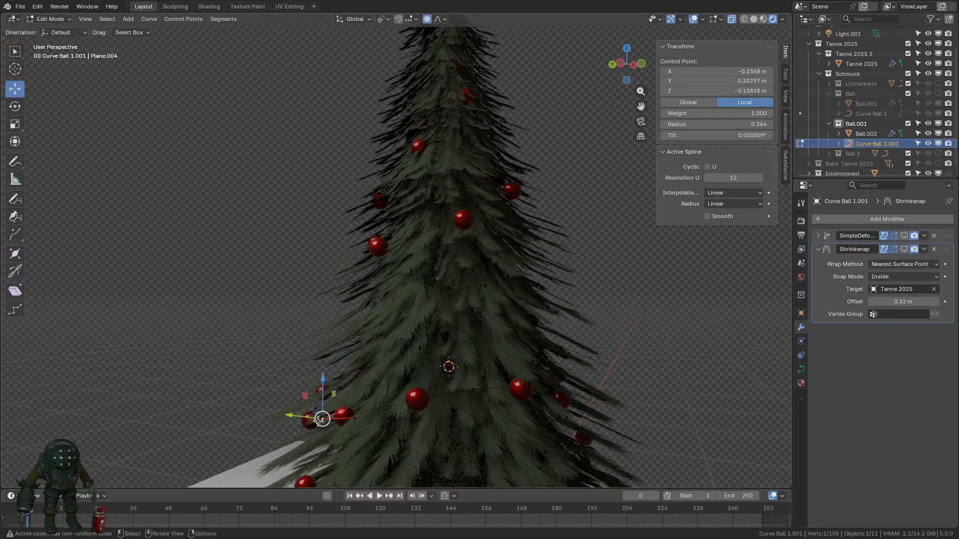
key("g")
left_click(367, 360)
- Try to adjust the curve on the tree's lower front and undo the last two changes
middle_click_drag(460, 388, 406, 400)
left_click(410, 418)
key("ctrl+z")
key("ctrl+z")
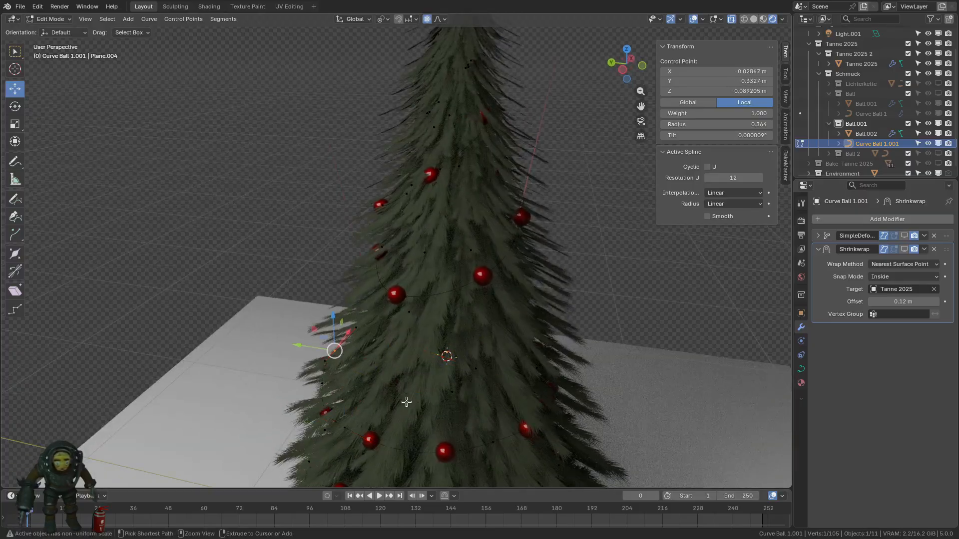
- Move the guide curve's control point at the tree's lower left edge with proportional editing to refit the curve there
middle_click_drag(352, 419, 370, 410)
left_click(321, 404)
key("g")
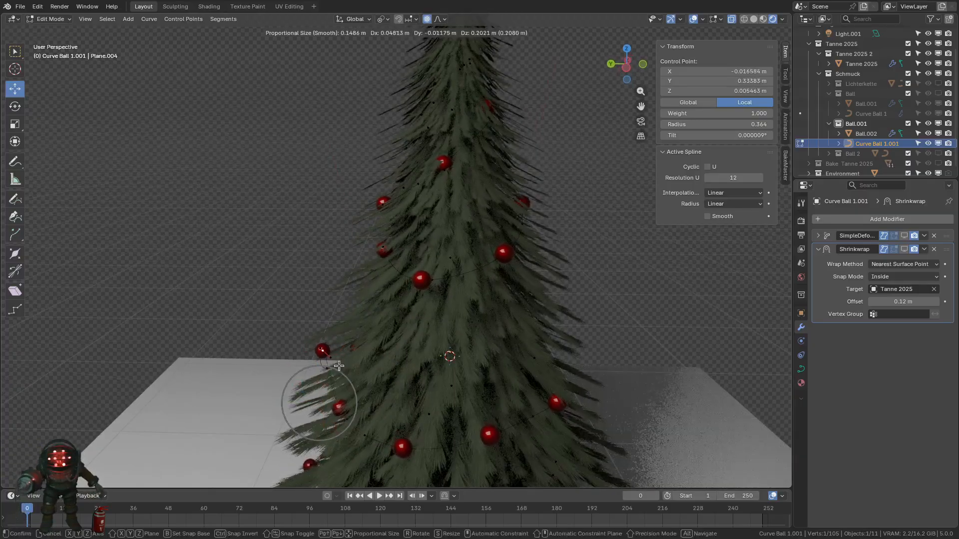
left_click(339, 366)
key("g")
left_click(341, 385)
- Reposition the guide curve's control point on the tree's lower left front, return to Object Mode and clear the selection
left_click(365, 435)
middle_click_drag(382, 426, 396, 416)
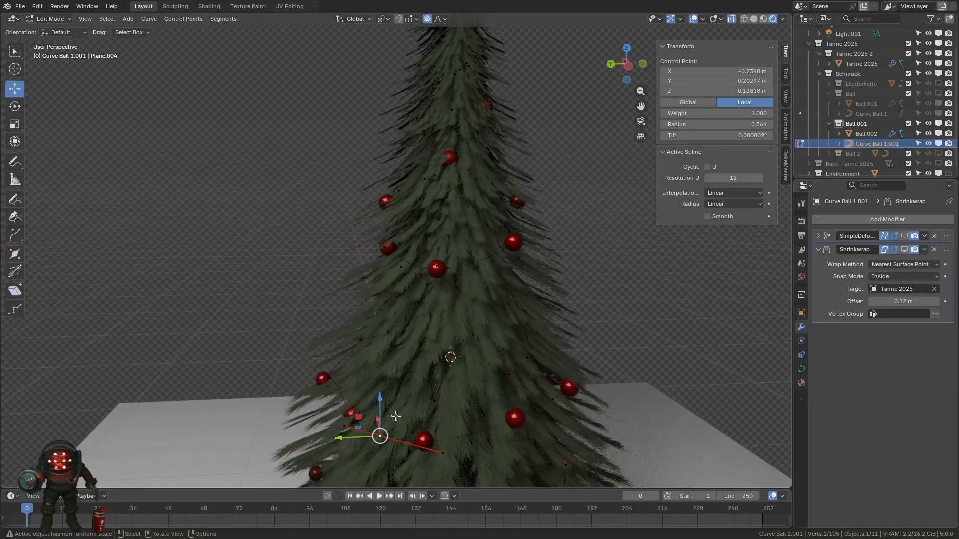
key("g")
left_click(413, 367)
middle_click_drag(413, 368, 635, 290)
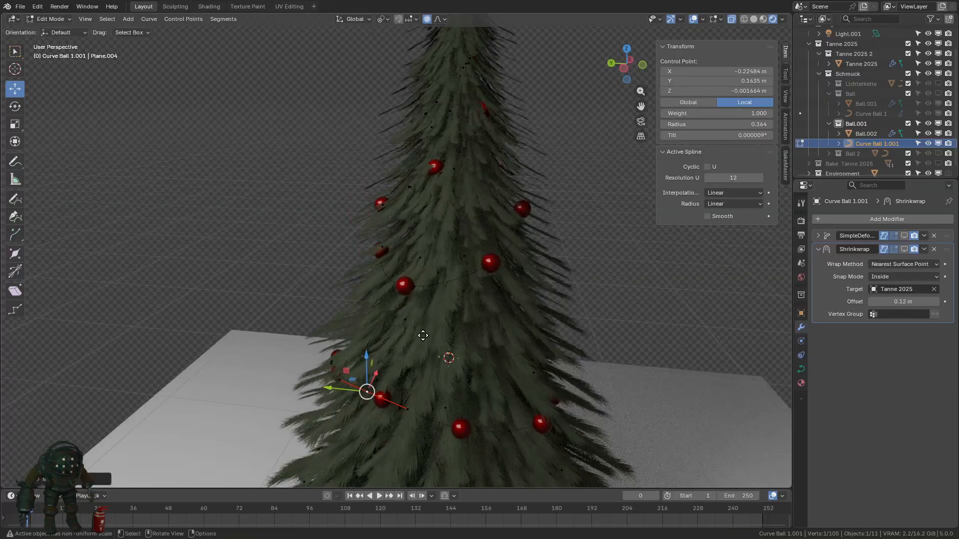
key("g")
left_click(448, 295)
middle_click_drag(448, 295, 419, 314)
key("g")
left_click(528, 380)
key("Tab")
left_click(400, 292)
key("alt+a")
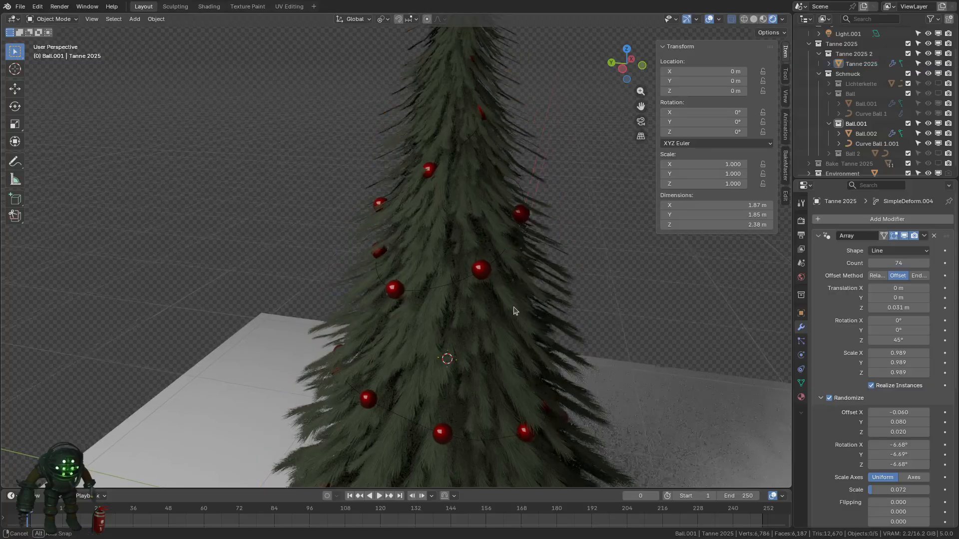
- Examine the red balls' placement around the tree from several sides and collapse the tree's Array modifier settings
scroll(512, 308, "up", 2)
middle_click_drag(514, 310, 439, 311)
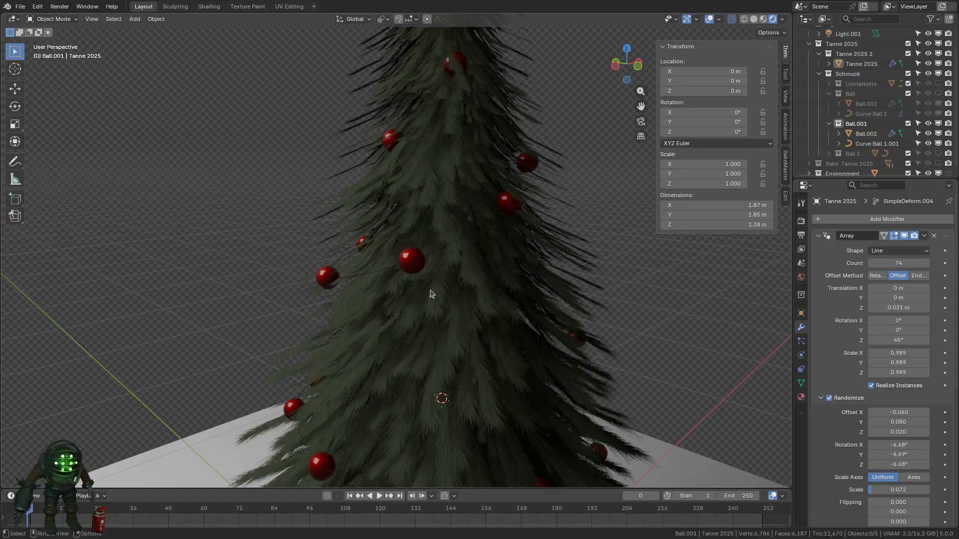
scroll(430, 295, "down", 3)
middle_click_drag(418, 321, 439, 328)
scroll(441, 328, "up", 3)
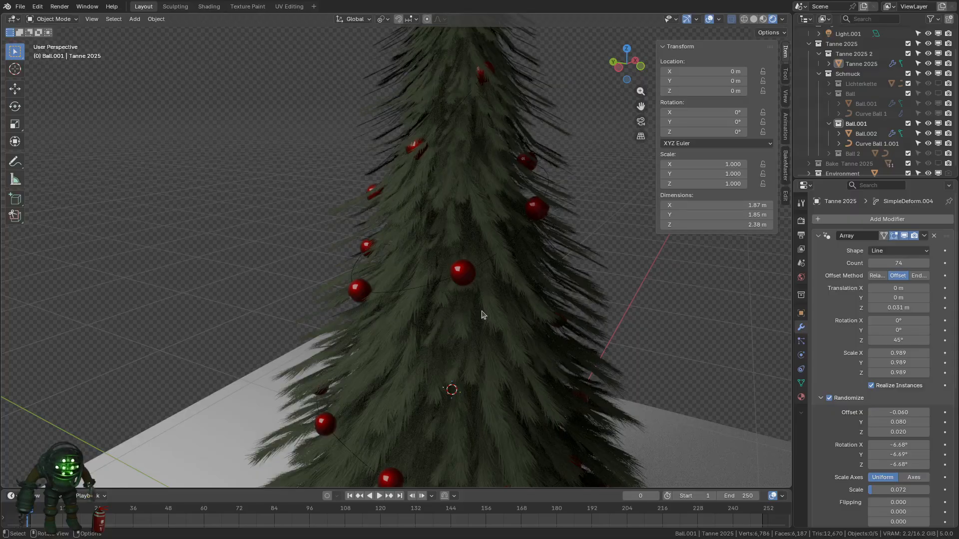
scroll(479, 314, "down", 5)
left_click(818, 235)
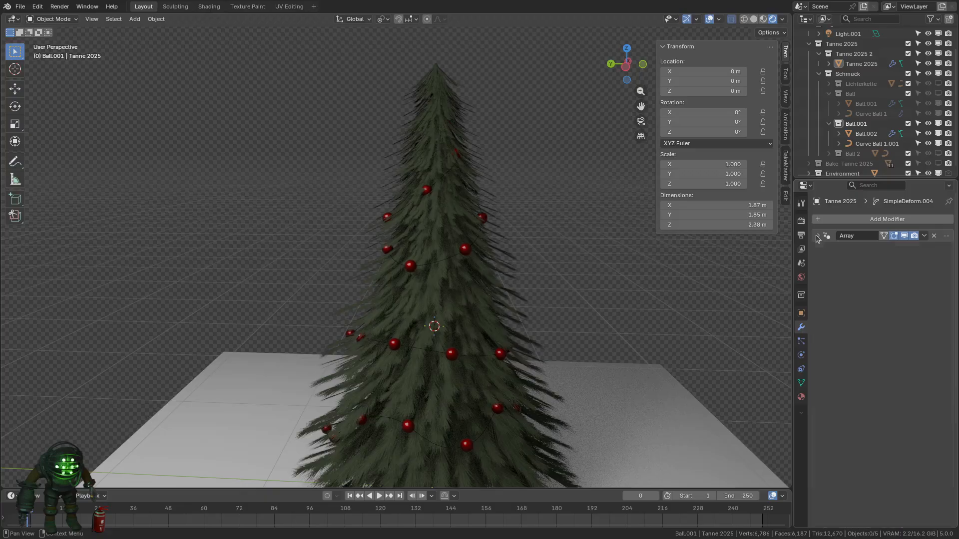
scroll(588, 303, "down", 2)
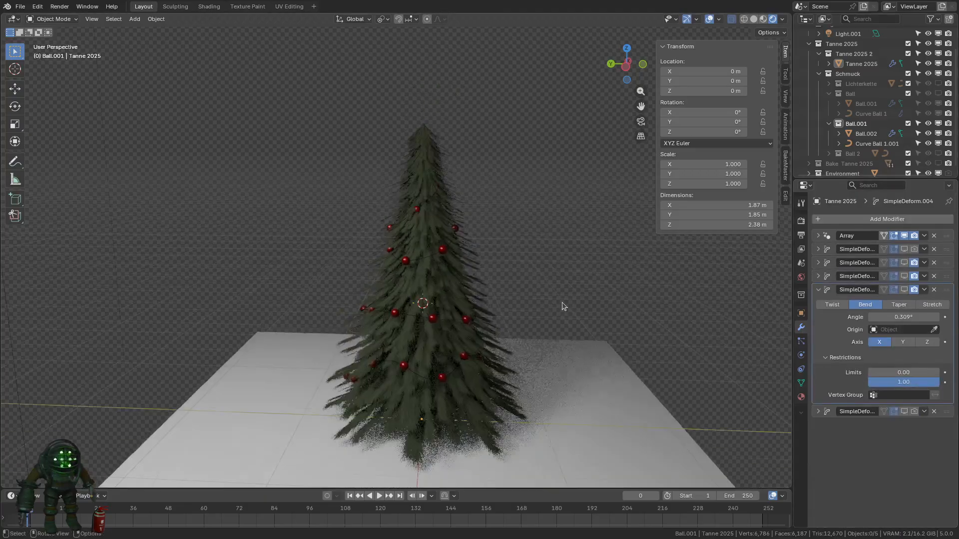
- Show the Ball and Lichterkette collections in the viewport and inspect the decorations up close
left_click(938, 94)
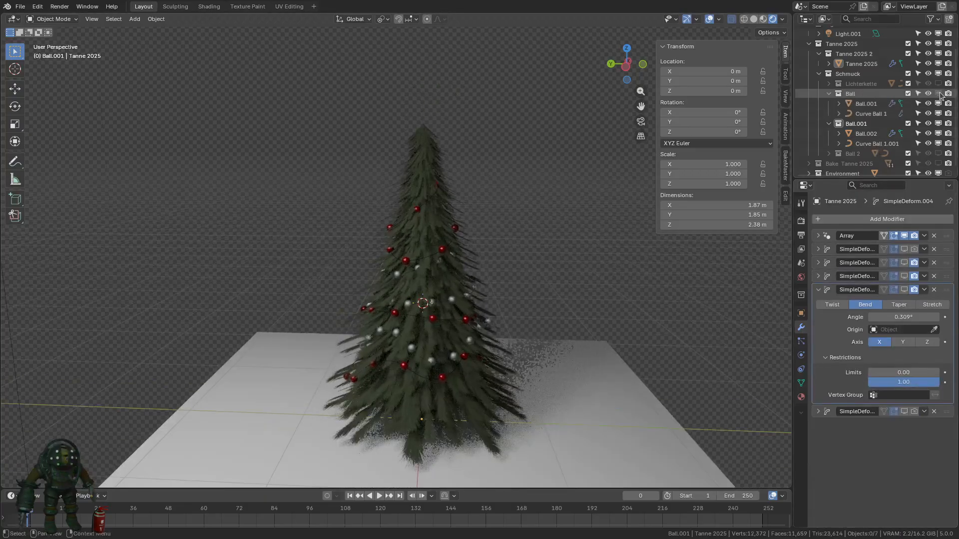
left_click(938, 84)
scroll(559, 349, "up", 5)
middle_click_drag(520, 353, 519, 302)
scroll(549, 357, "up", 1)
scroll(504, 312, "up", 3)
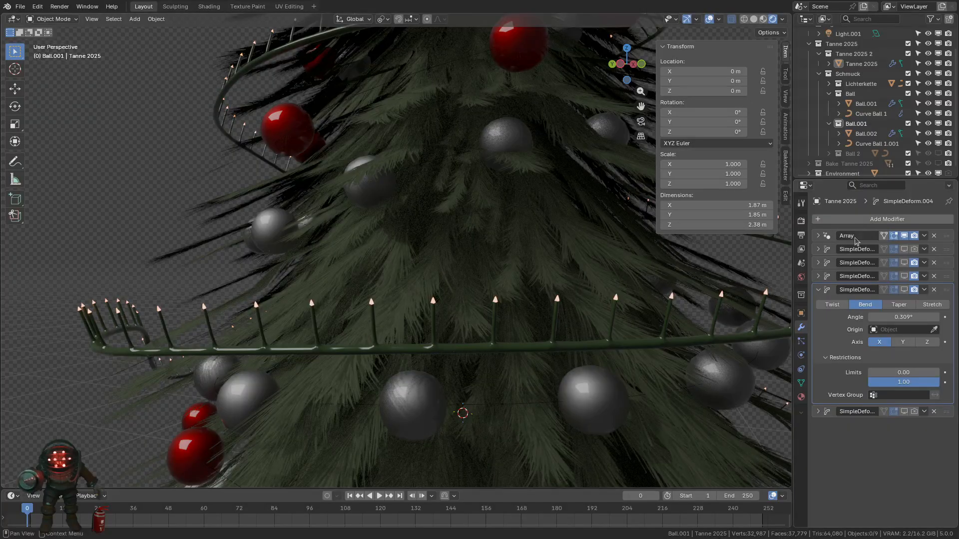
left_click(819, 236)
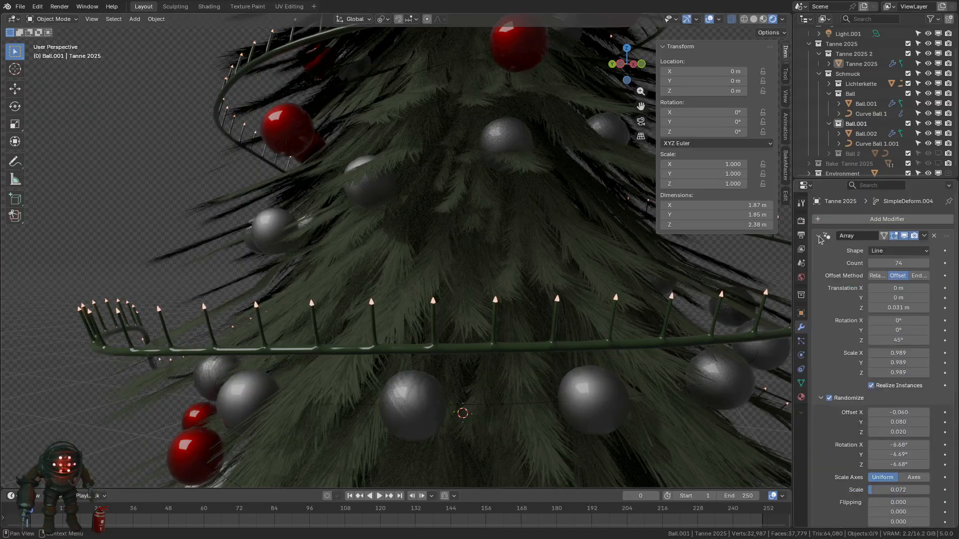
left_click(818, 237)
scroll(469, 334, "down", 6)
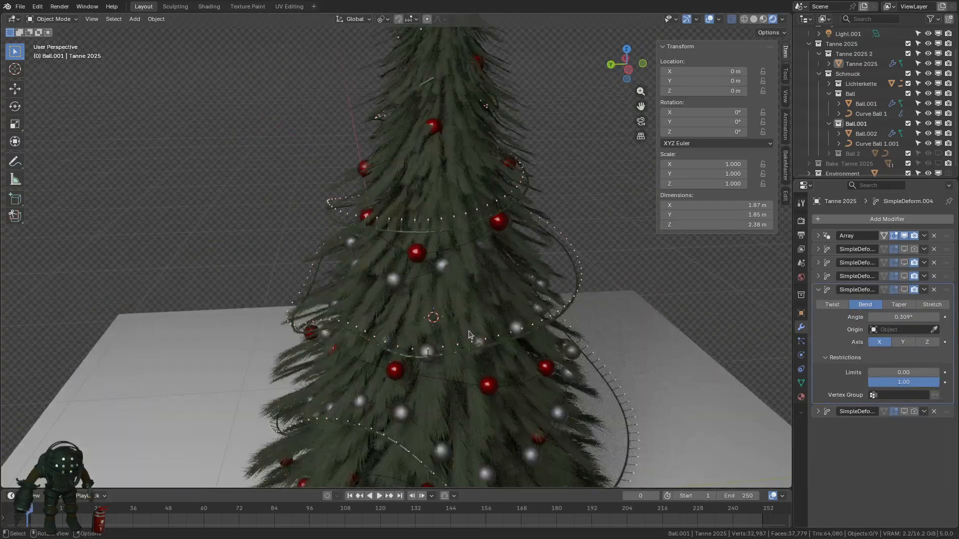
scroll(468, 334, "up", 4)
- Select the red balls' guide curve and try to scale it down
left_click(380, 211)
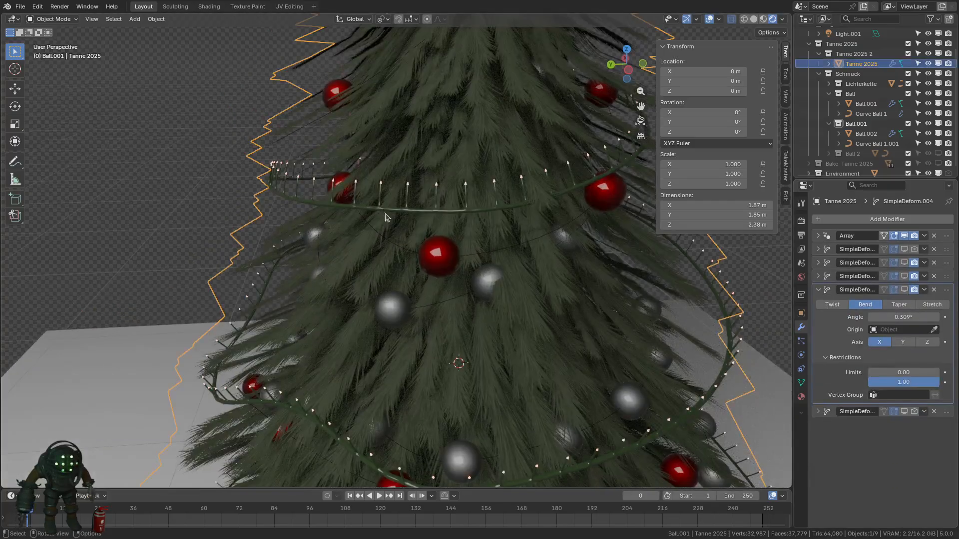
left_click(257, 415)
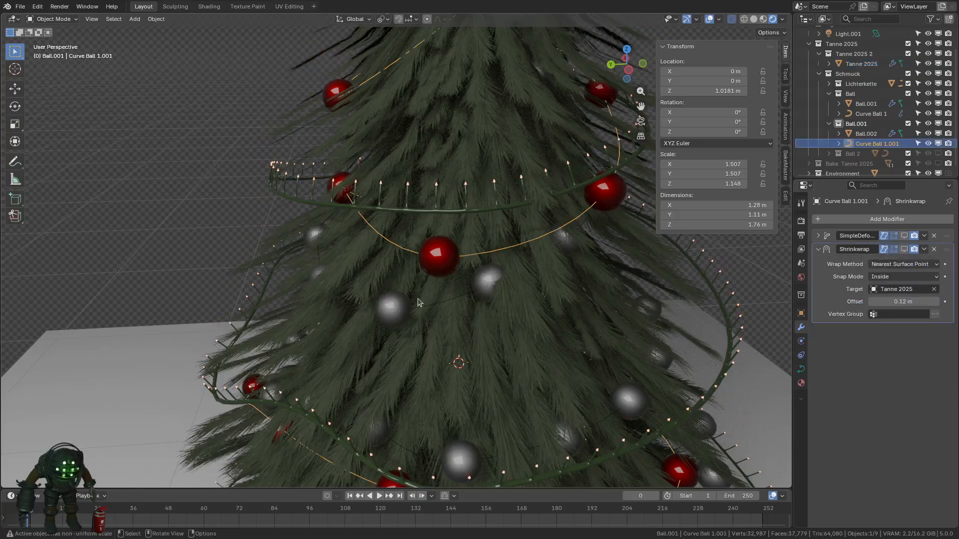
scroll(417, 302, "down", 3)
key("s")
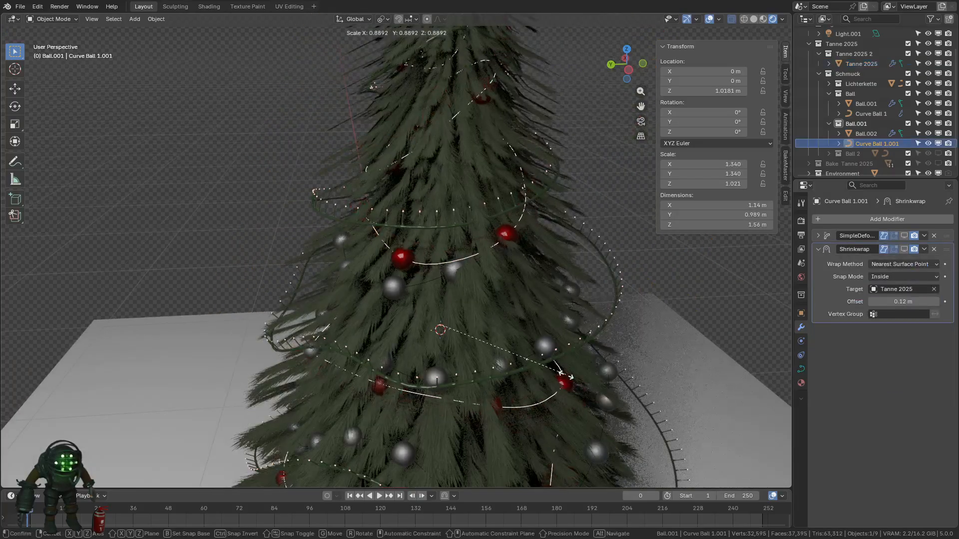
right_click(565, 375)
scroll(559, 371, "down", 4)
left_click(559, 370)
scroll(523, 311, "down", 5)
scroll(448, 233, "up", 3)
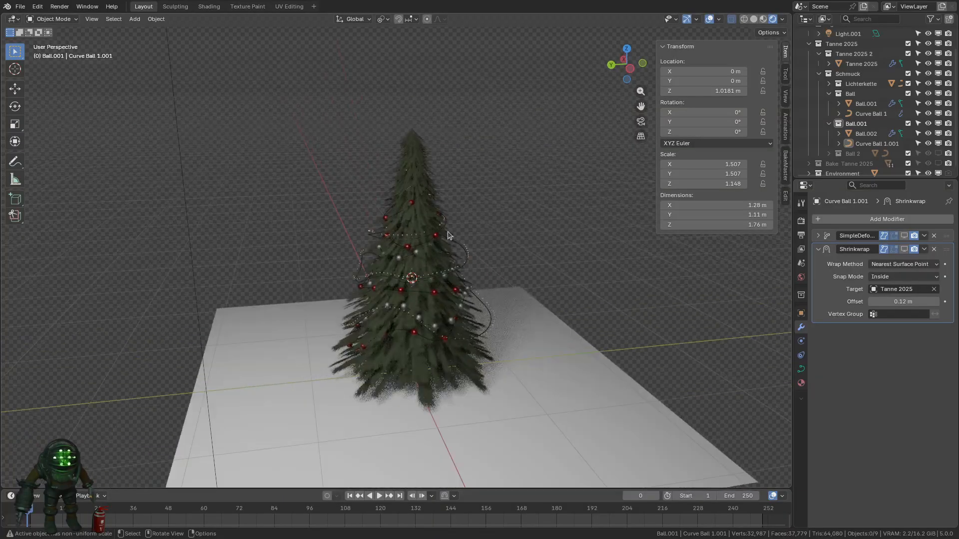
scroll(496, 302, "up", 2)
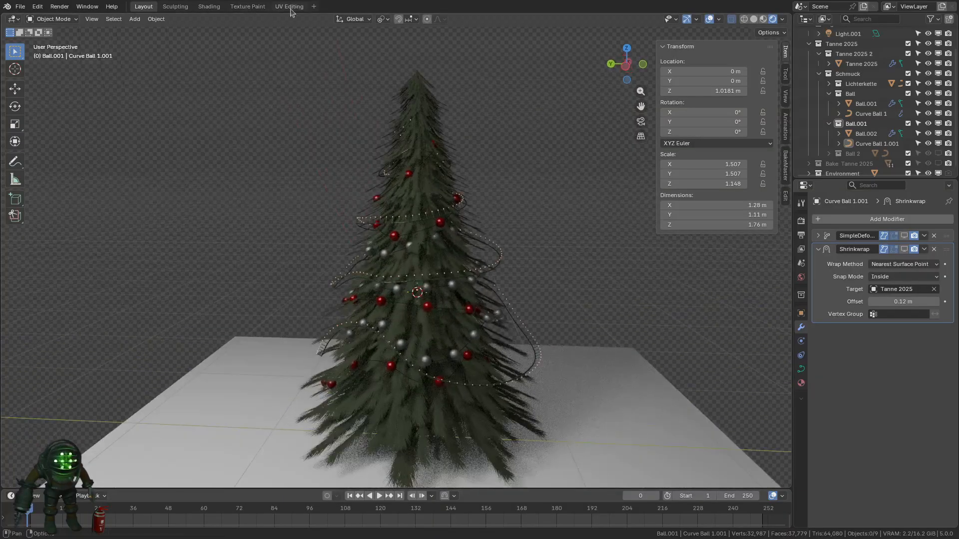
- Switch to the Shading workspace, change its shader node area to the Compositor and enlarge that area
left_click(215, 6)
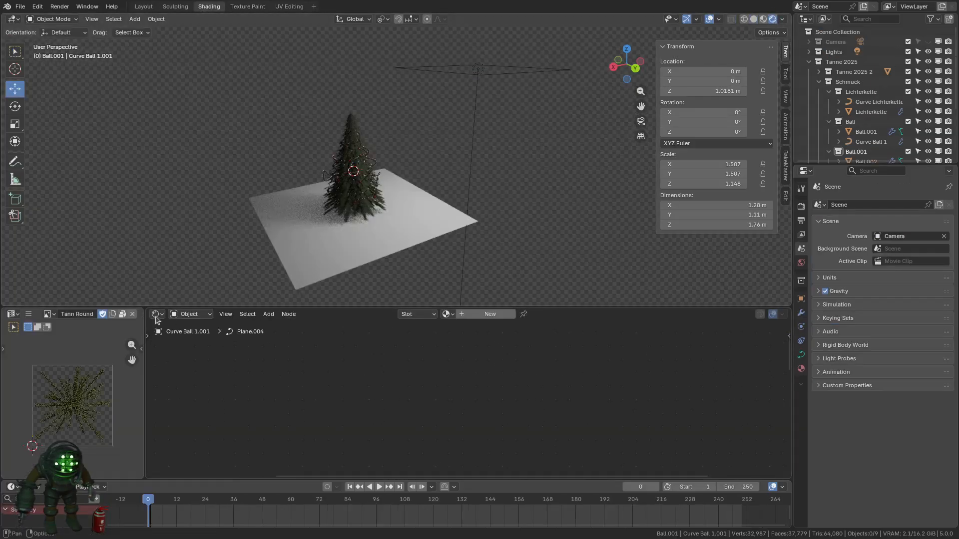
left_click(156, 315)
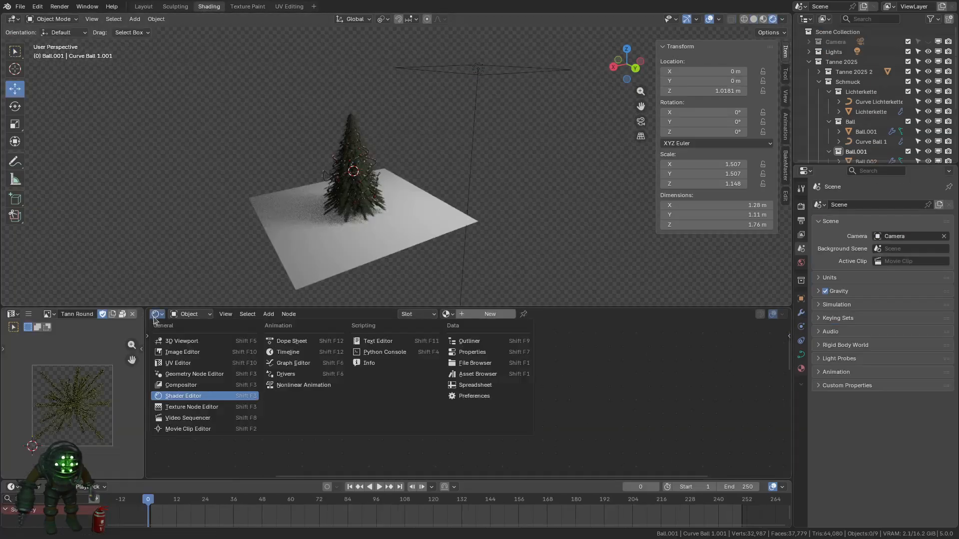
left_click(194, 387)
scroll(384, 206, "up", 5)
middle_click_drag(381, 207, 442, 220)
scroll(442, 220, "up", 3)
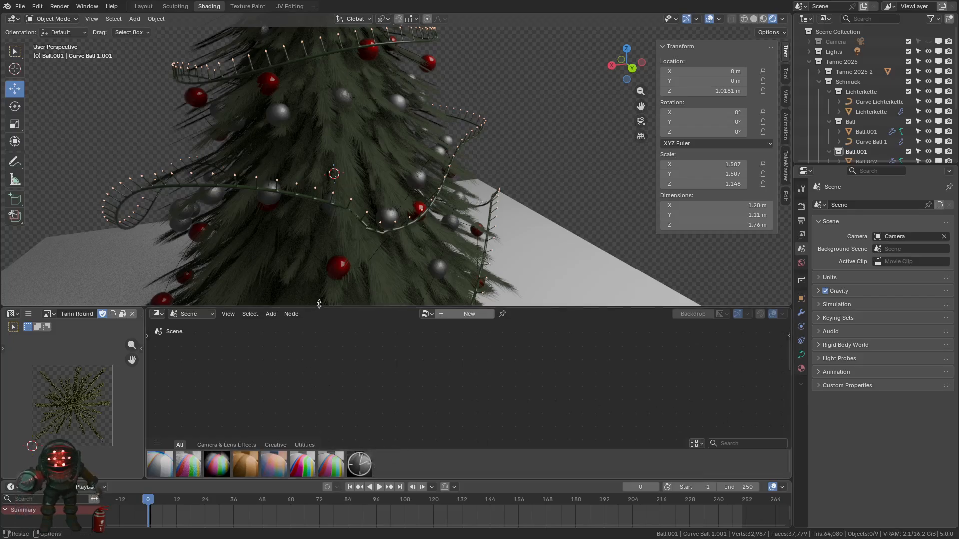
left_click_drag(319, 304, 320, 270)
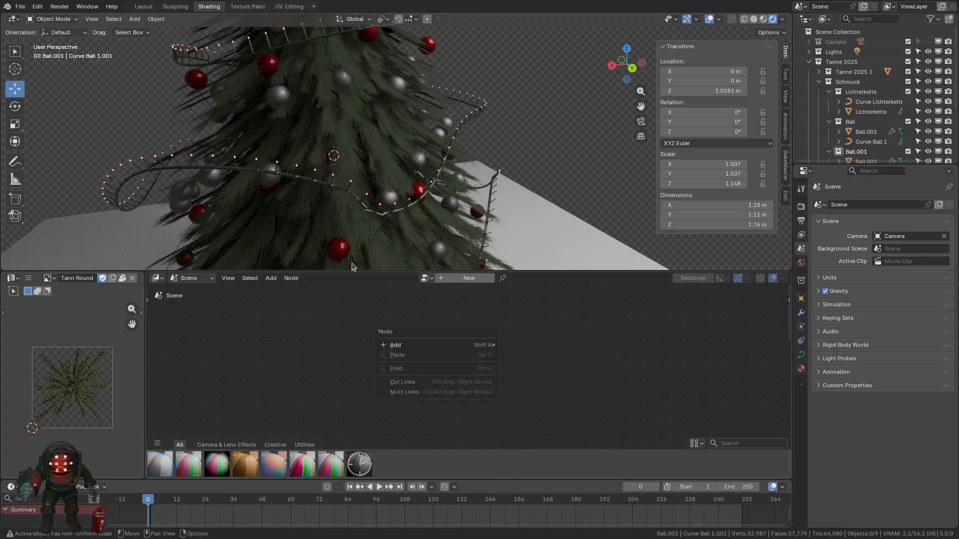
- Create a new compositing node tree and spread the Render Layers node apart from the Group Output and Viewer nodes
left_click(469, 278)
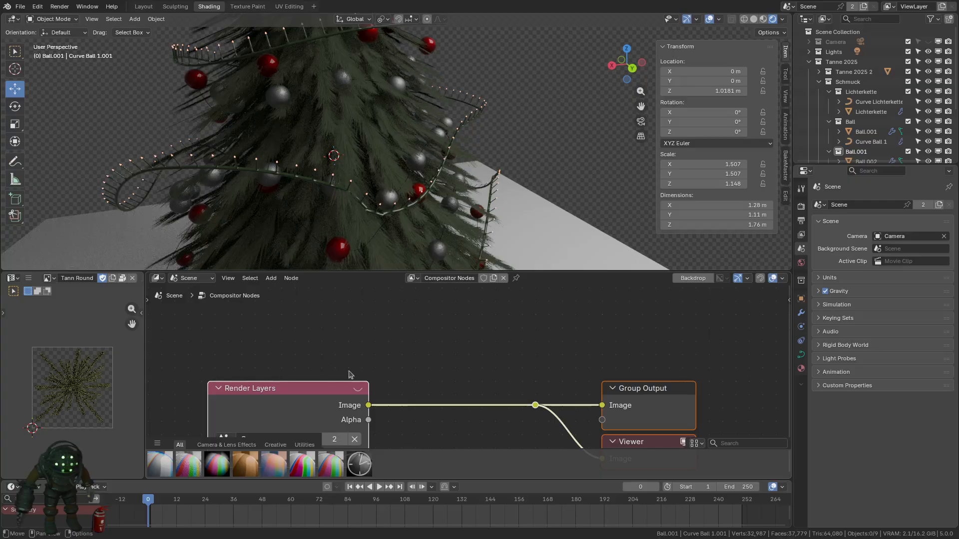
scroll(671, 387, "down", 3)
key("g")
left_click_drag(670, 384, 477, 352)
left_click(711, 416)
key("g")
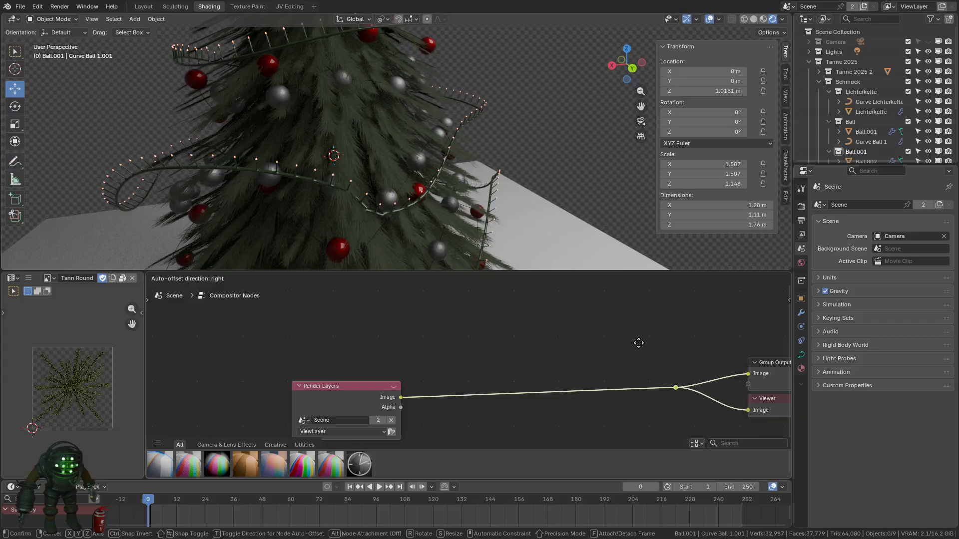
left_click(638, 343)
left_click(376, 394)
key("g")
left_click(419, 395)
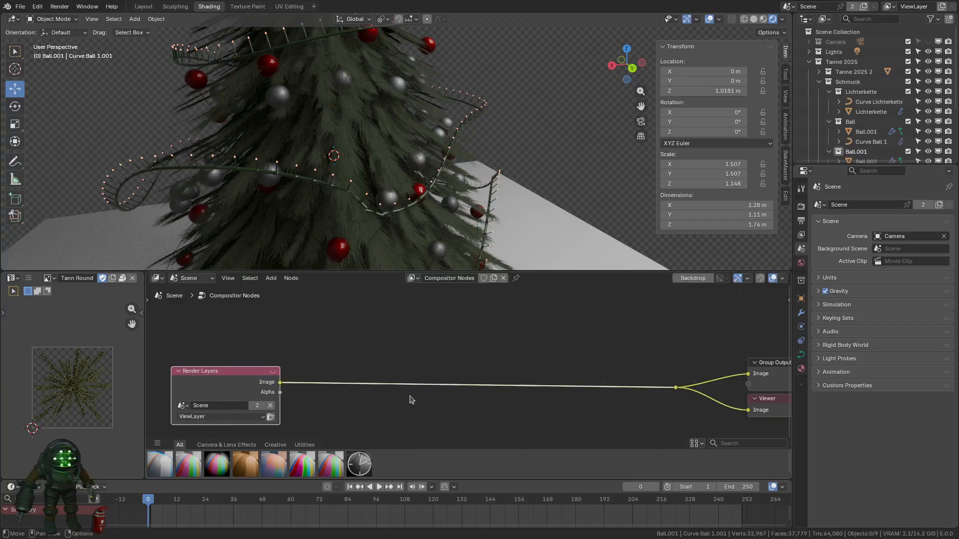
scroll(466, 402, "down", 2)
- Insert a Bloom Glare node between Render Layers and the output nodes and inspect the glow of the string lights
key("shift+a")
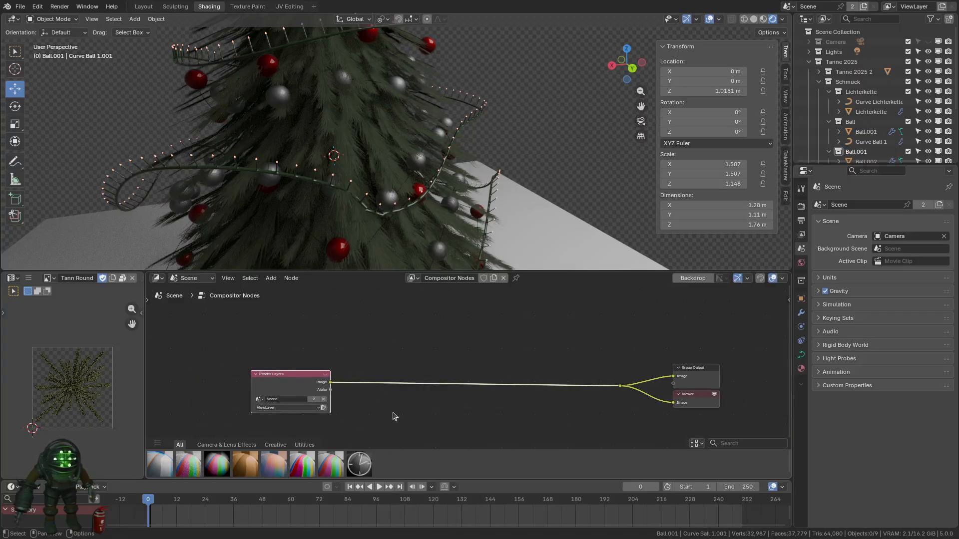
key("shift+a")
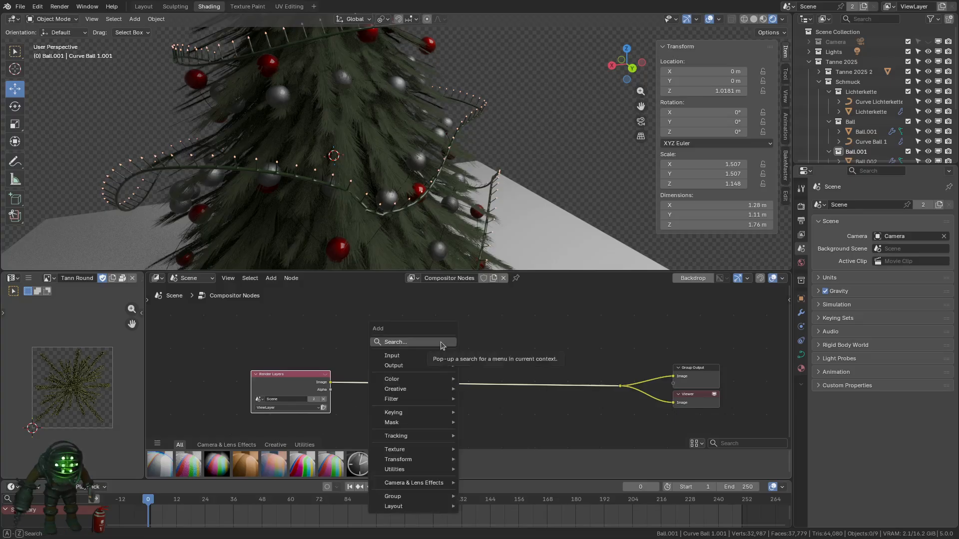
type("bloom")
key("Return")
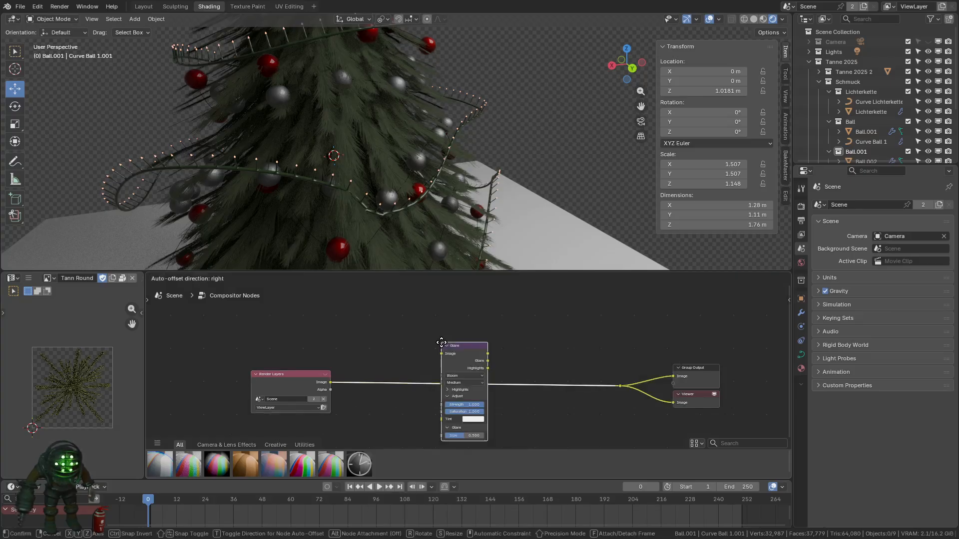
left_click(446, 345)
scroll(465, 359, "up", 1)
scroll(403, 167, "down", 4)
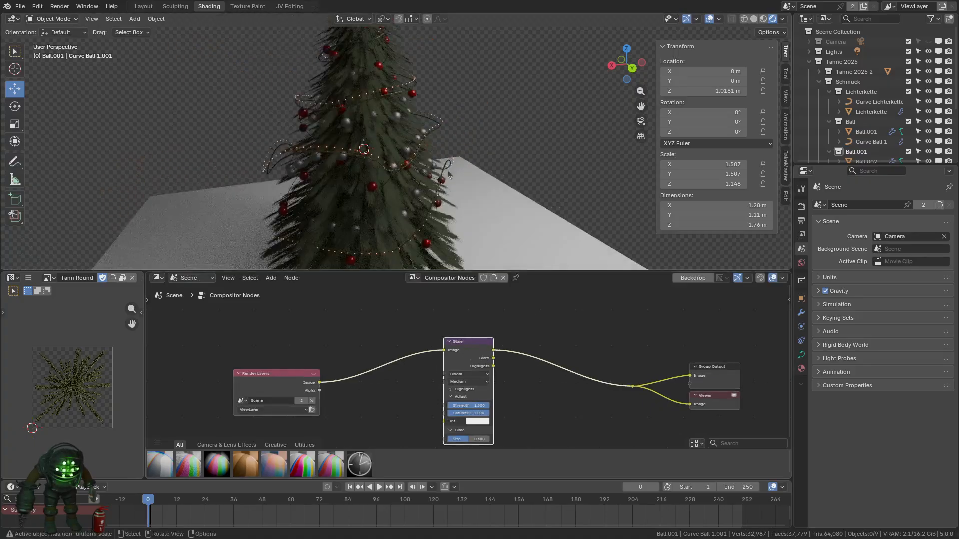
middle_click_drag(437, 174, 452, 219)
scroll(403, 184, "up", 3)
scroll(357, 190, "up", 3)
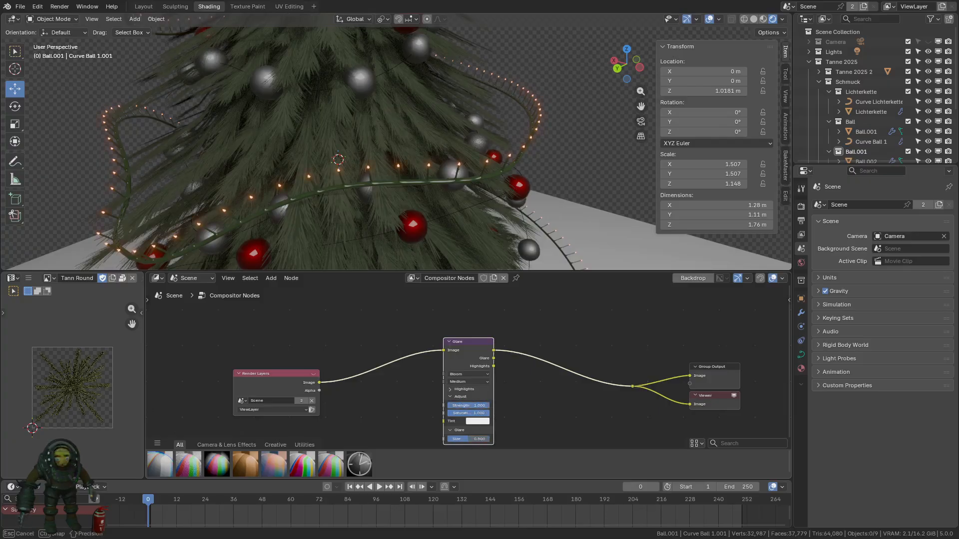
- Keep the Glare node's type at Bloom and set its quality to High
mouse_move(482, 413)
left_mouse_down()
mouse_move(450, 413)
mouse_move(487, 413)
left_mouse_up()
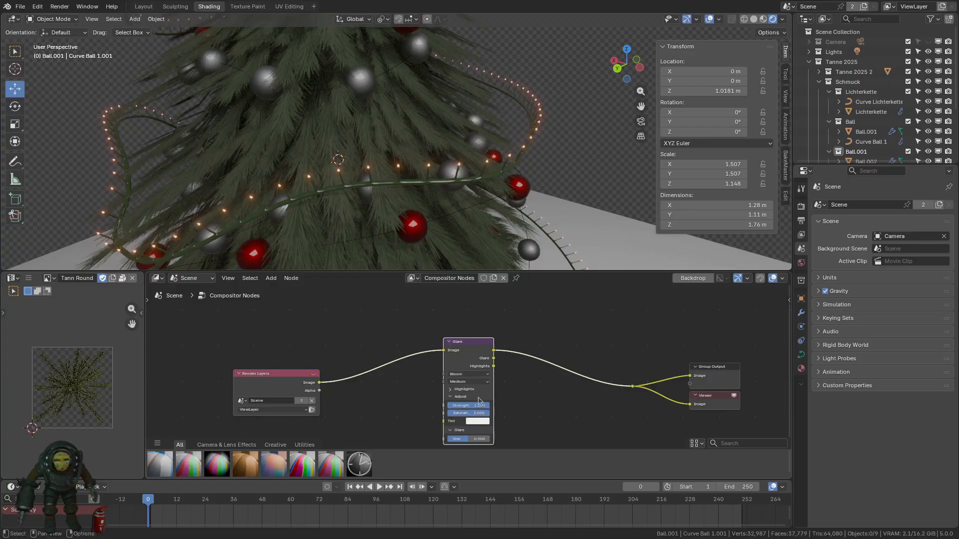
scroll(469, 384, "up", 2)
left_click(468, 371)
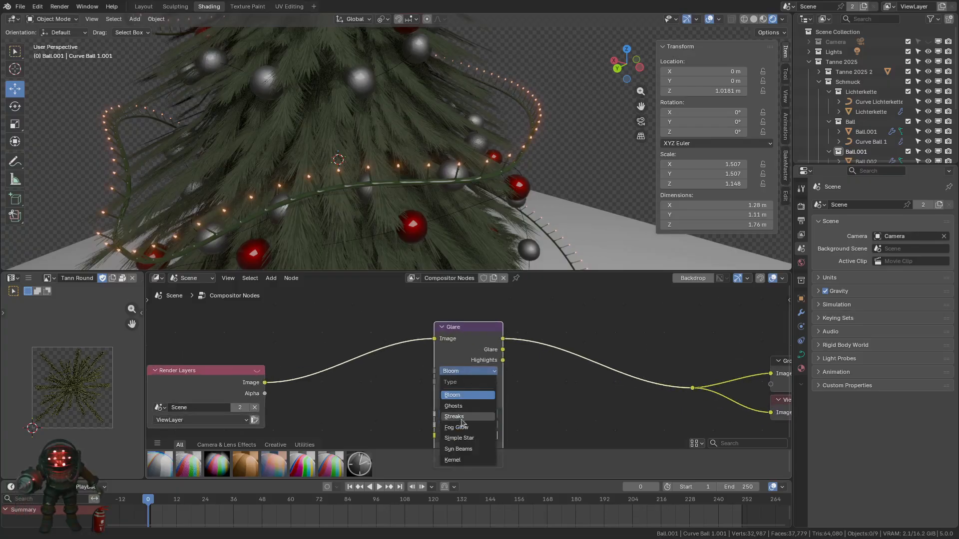
left_click(468, 382)
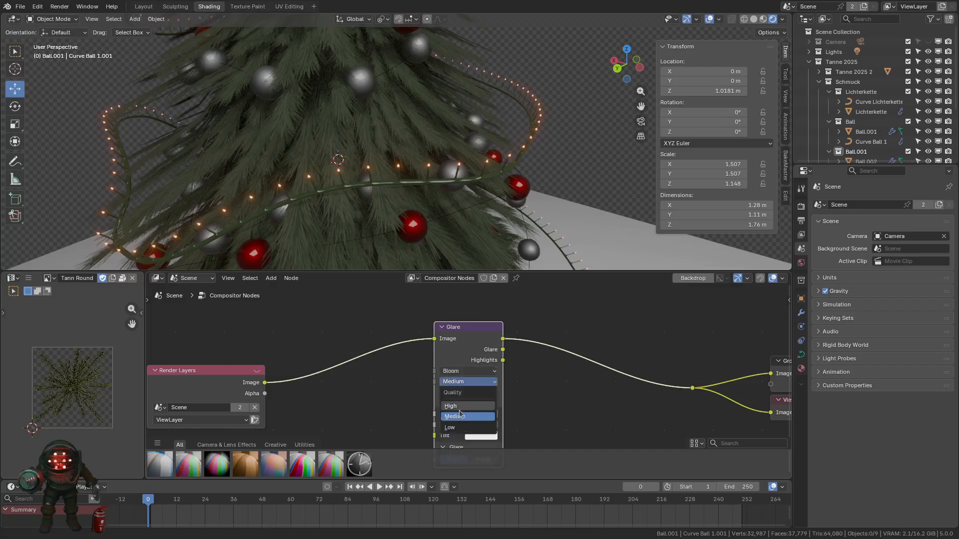
left_click(459, 410)
middle_click_drag(464, 403, 474, 371)
- Expand the Glare node's Highlights settings and try a different Threshold
left_click(471, 360)
left_click_drag(477, 373, 528, 383)
right_click(477, 373)
right_click(477, 384)
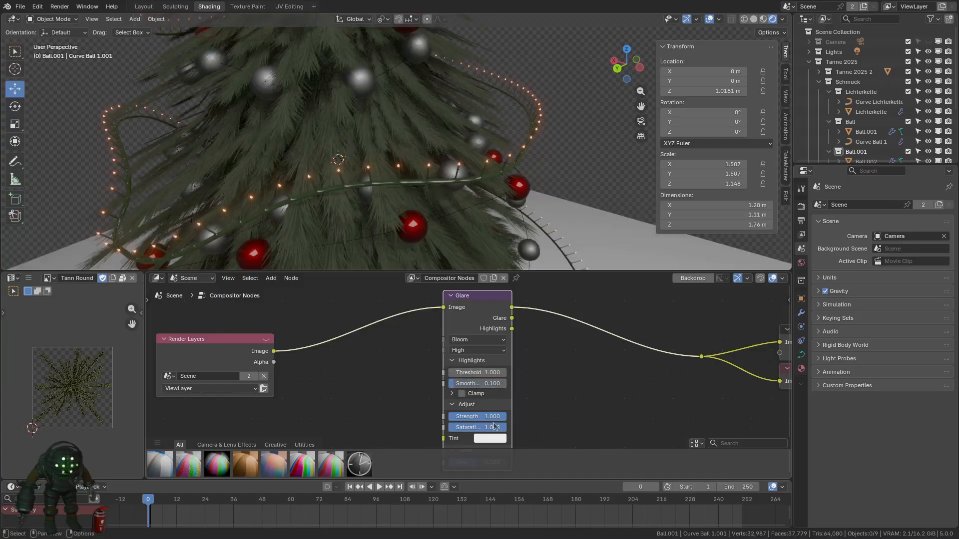
- Set the Glare node's Strength to 5
middle_click_drag(546, 424, 548, 402)
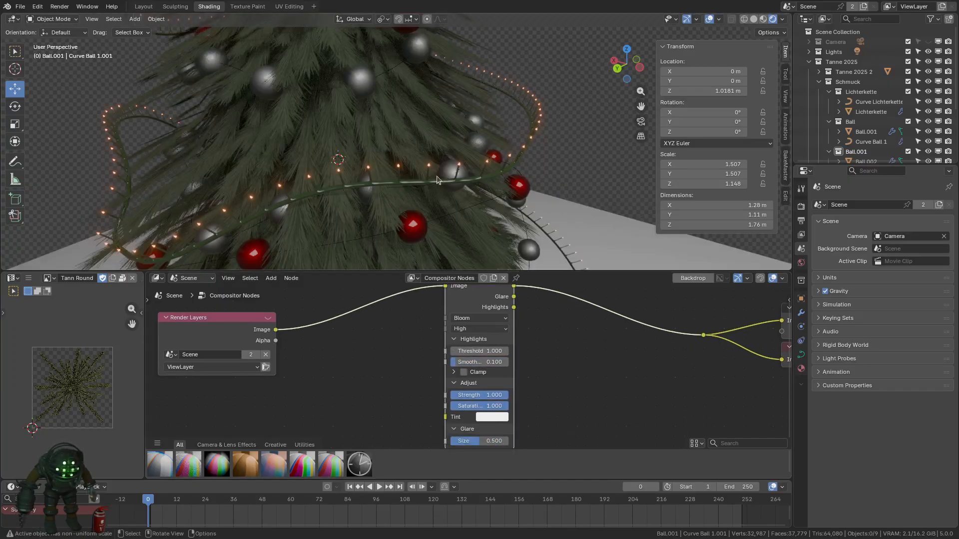
left_click(496, 396)
type("5")
key("Return")
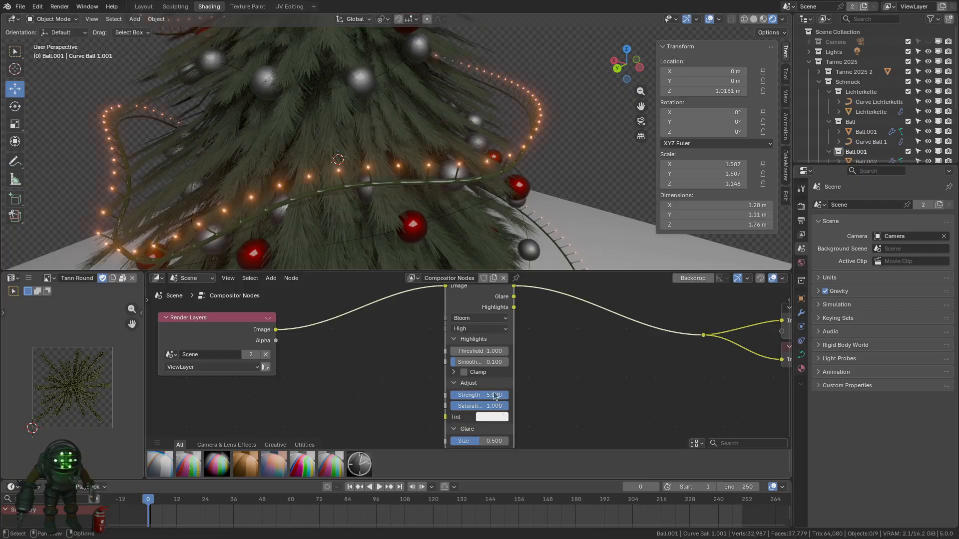
- Enlarge the 3D viewport over the compositor node area to inspect the glowing lights on the whole tree
middle_click_drag(440, 244, 455, 231)
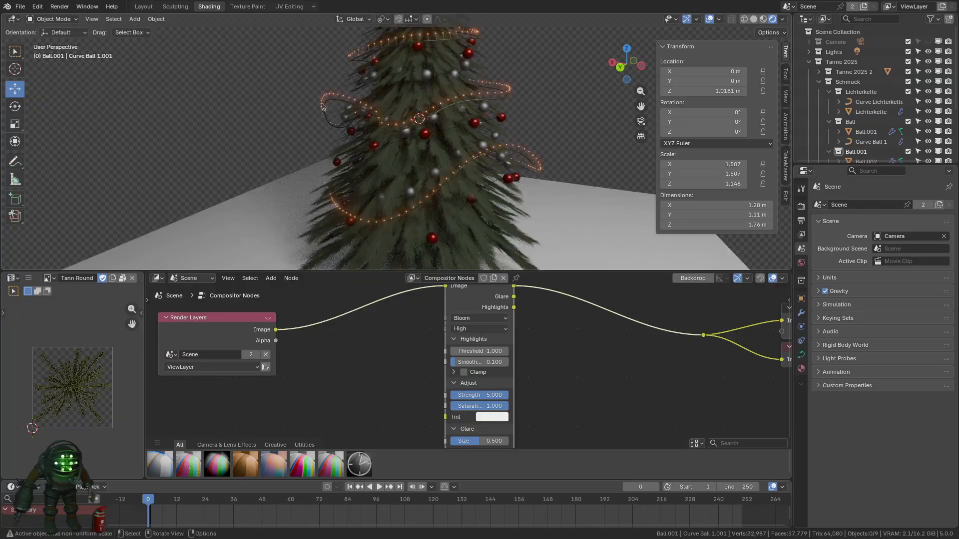
right_click(553, 162)
left_click(554, 163)
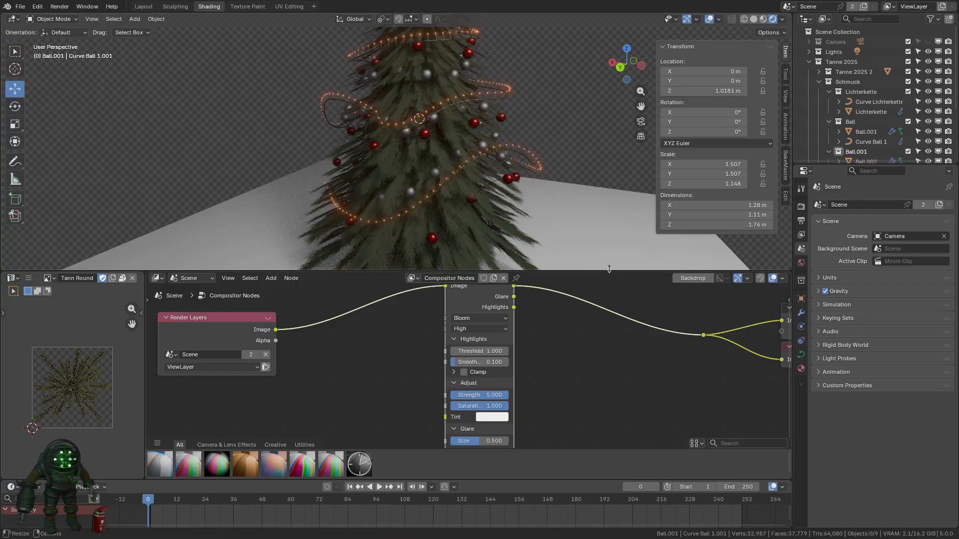
left_click_drag(607, 272, 606, 356)
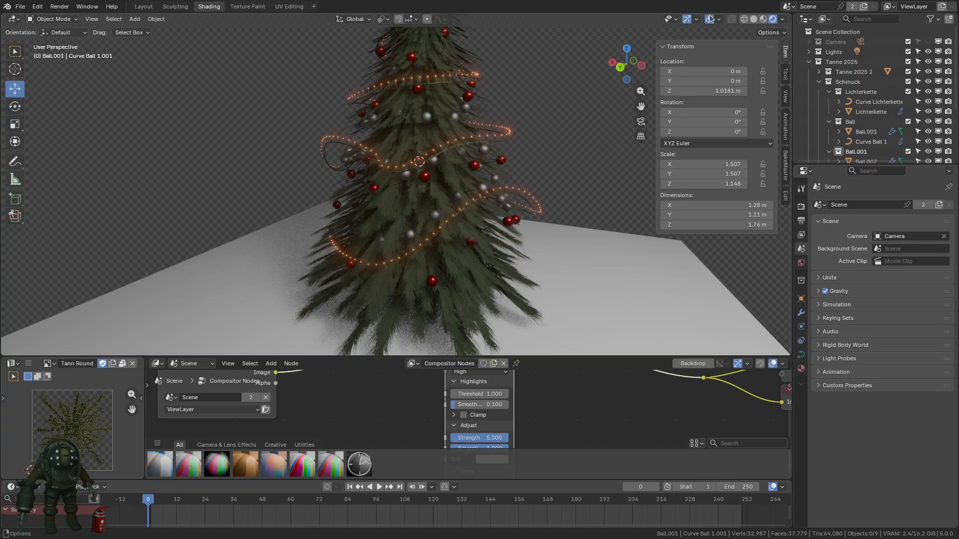
middle_click_drag(564, 280, 507, 235)
- Check the rendered tree with the viewport overlays hidden, and restore the overlays
left_click(401, 102)
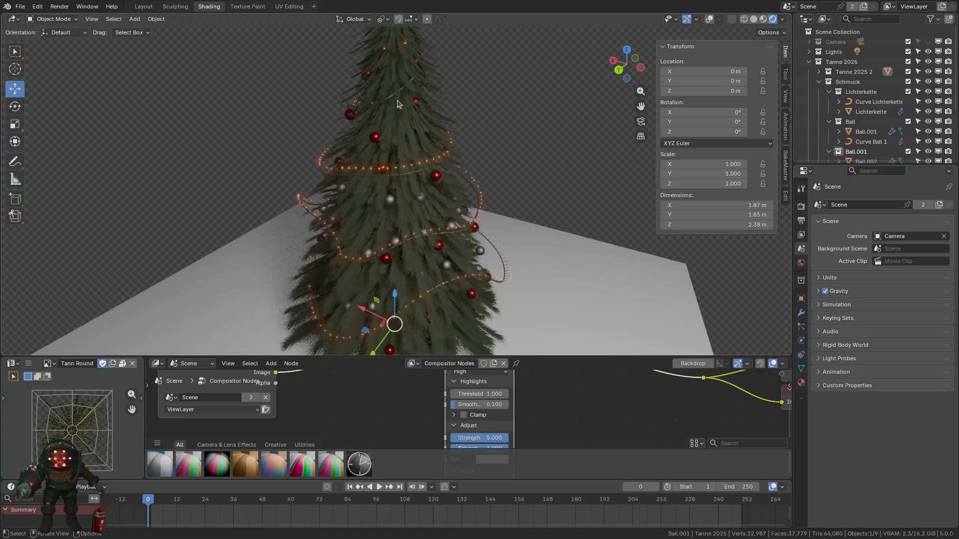
left_click(709, 19)
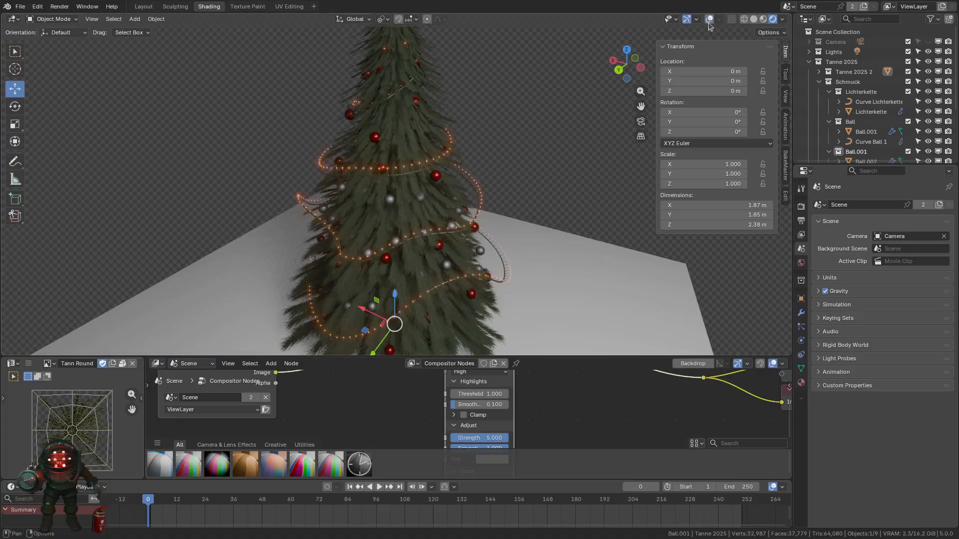
middle_click_drag(500, 150, 478, 147)
key("Tab")
key("Tab")
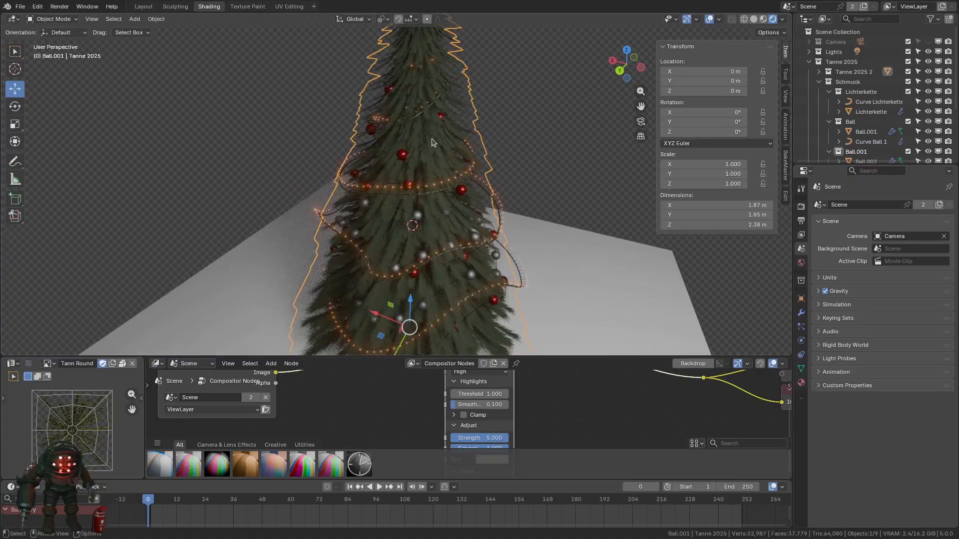
- Reposition control points of the guide curve Curve Ball 1.001 near the treetop using proportional editing
left_click(432, 143)
key("Tab")
key("Tab")
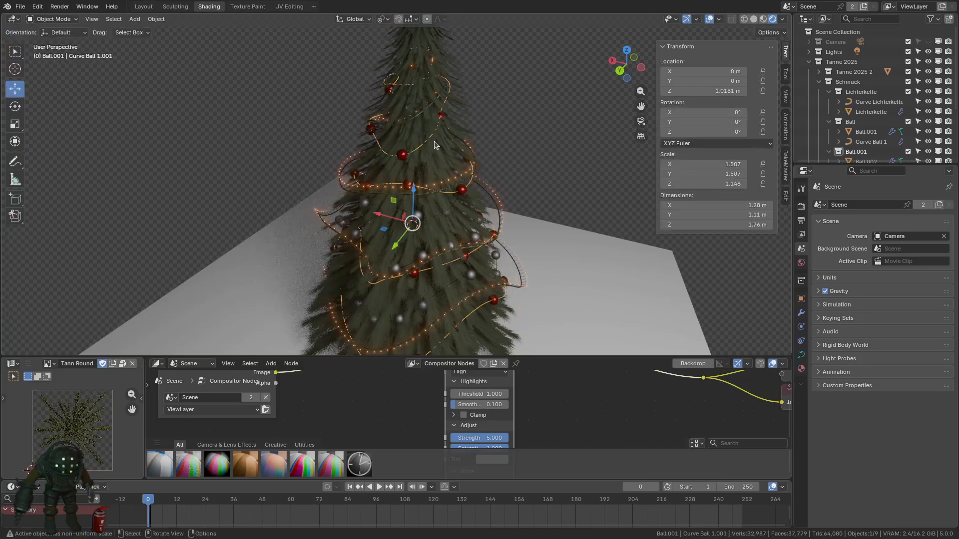
key("Tab")
left_click(434, 140)
key("g")
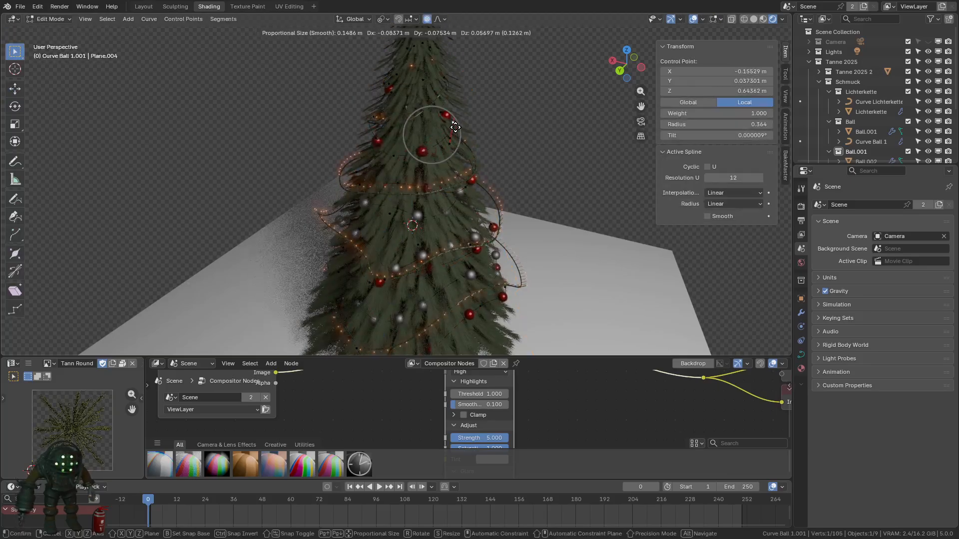
left_click(457, 129)
key("g")
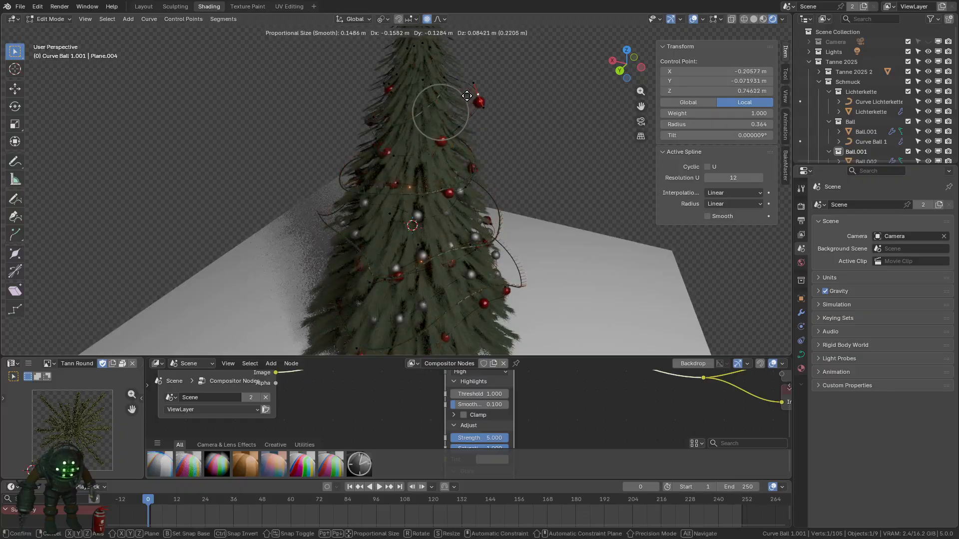
left_click(441, 98)
key("g")
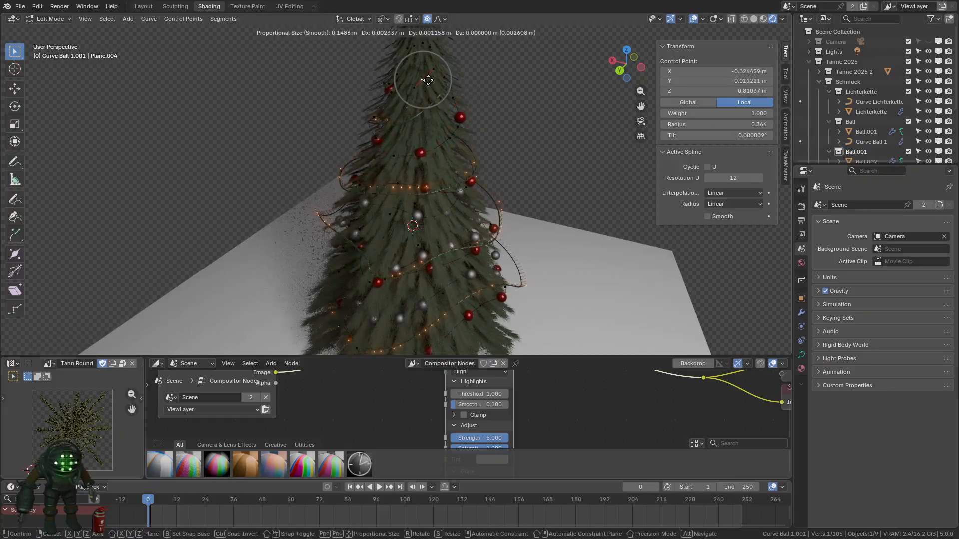
left_click(413, 66)
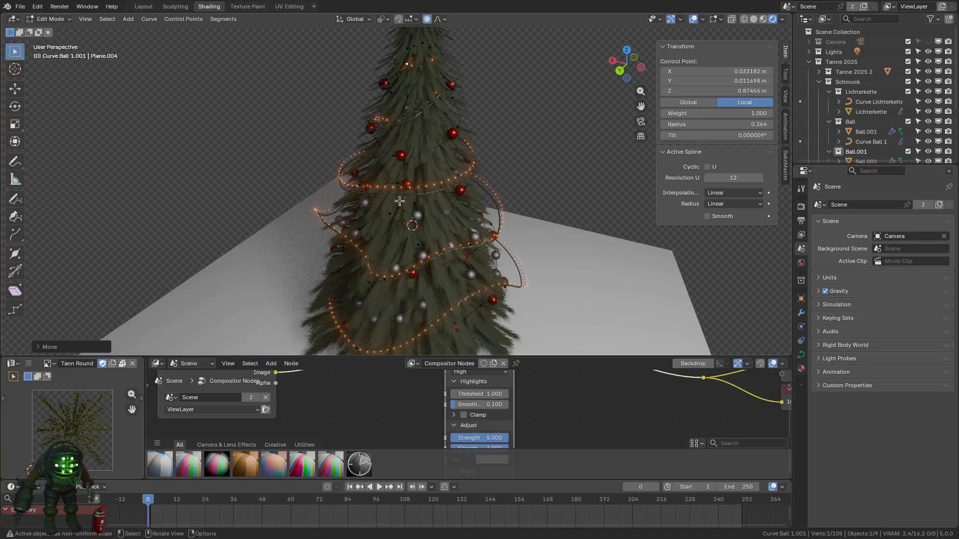
- Move a control point of the red-ball guide curve around the tree's middle to reposition the nearby balls
left_click(321, 214)
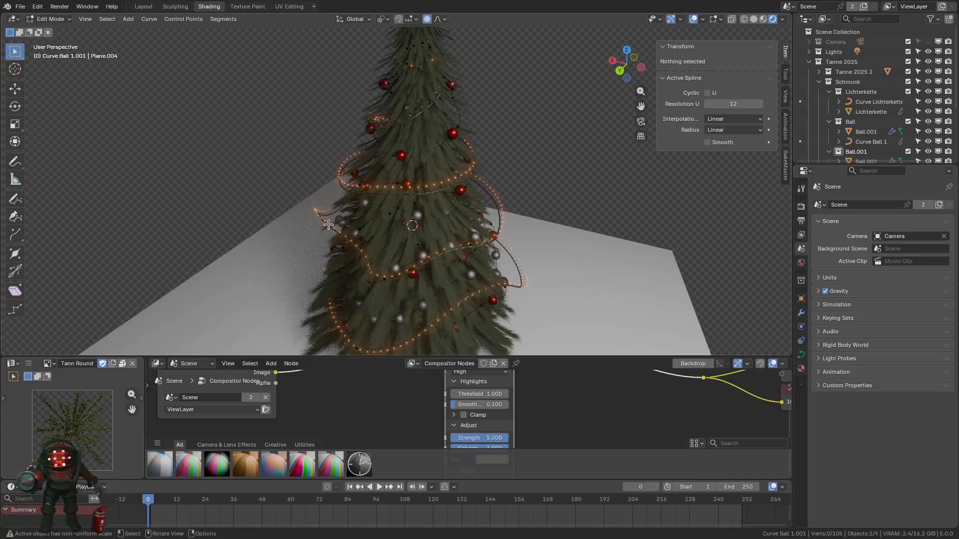
middle_click_drag(513, 227, 385, 230)
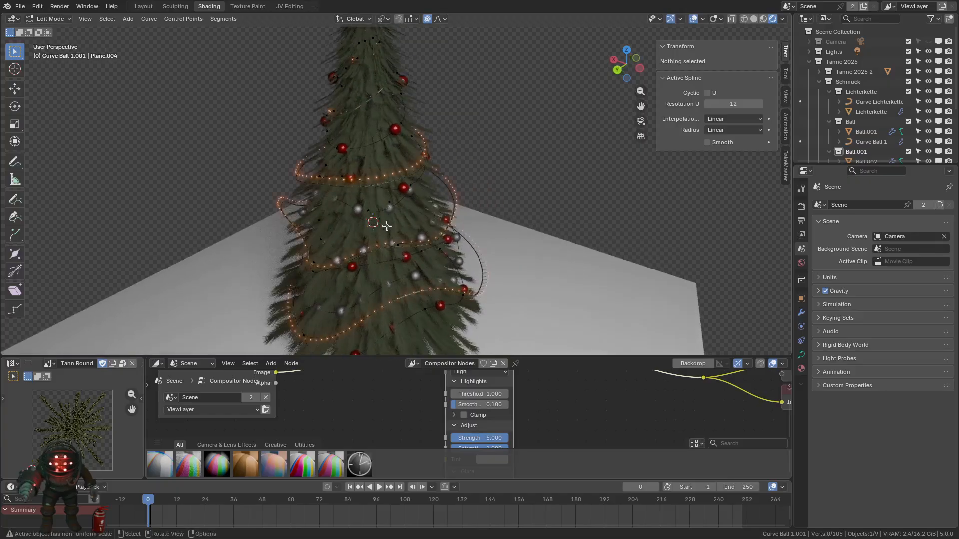
left_click(378, 225)
key("g")
key("Escape")
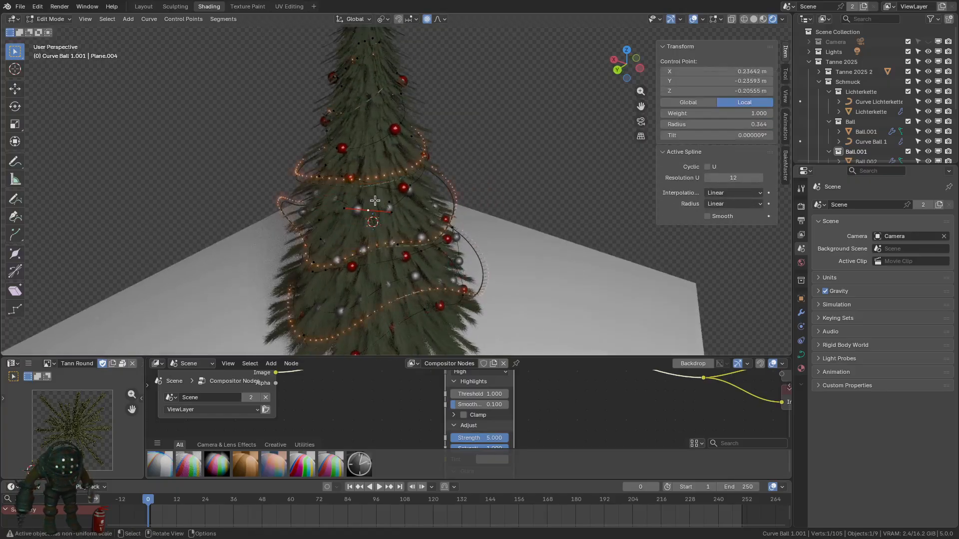
scroll(418, 190, "up", 3)
key("g")
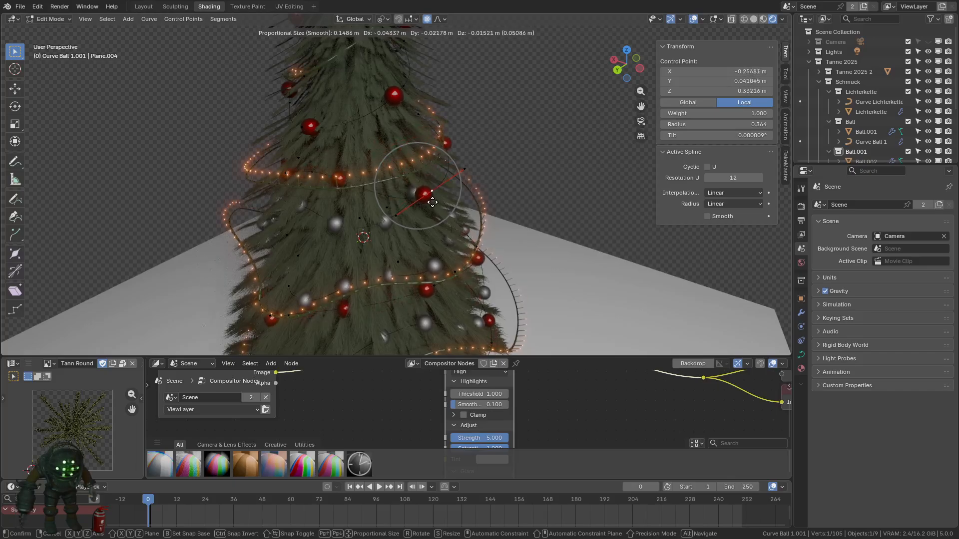
left_click(422, 194)
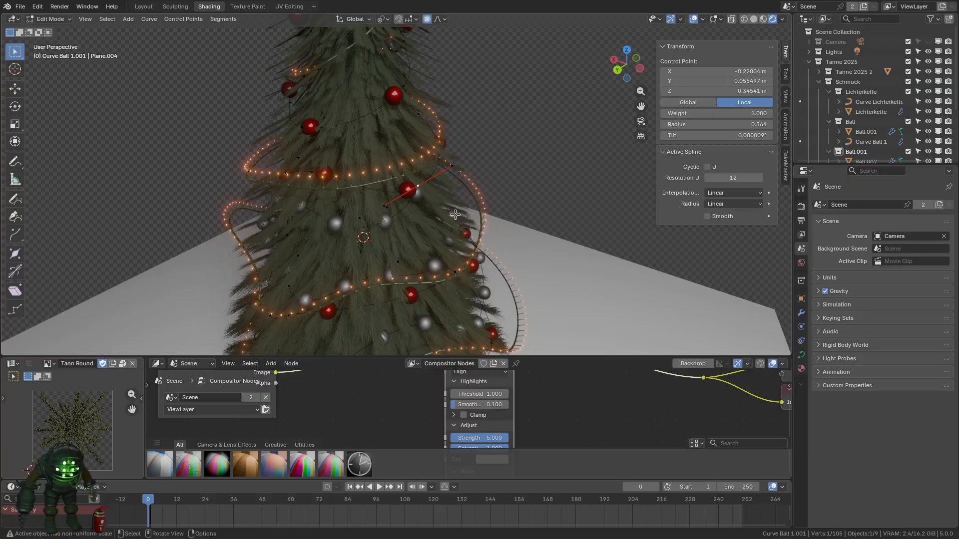
middle_click_drag(521, 203, 399, 208)
left_click(400, 208)
key("g")
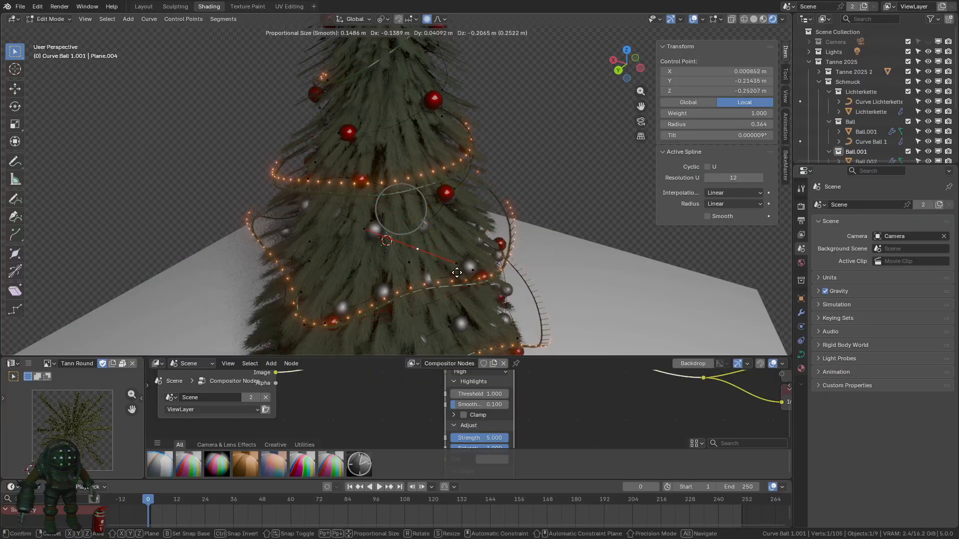
right_click(499, 225)
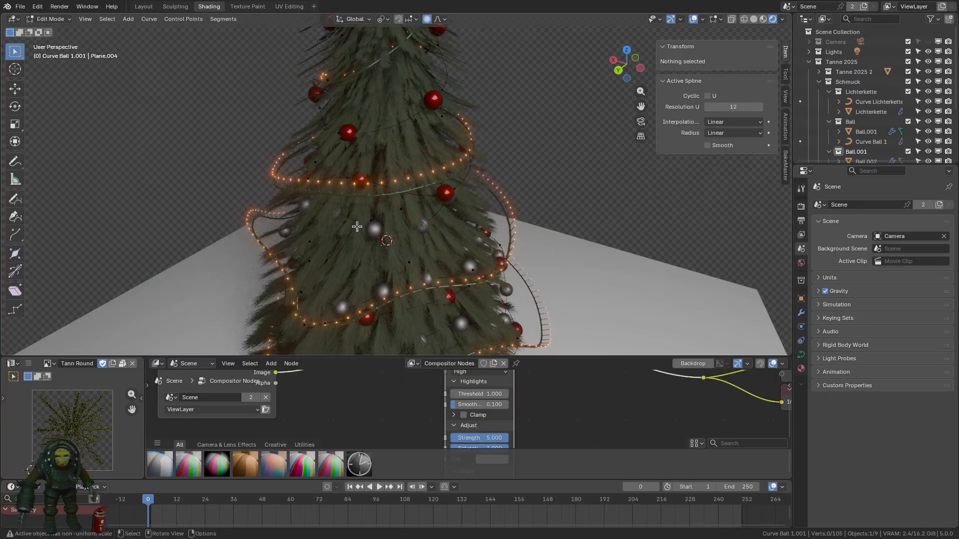
- Pull the guide curve's control point at the tree's middle side inward and upward toward the branches, and leave Edit Mode
left_click(311, 252)
key("g")
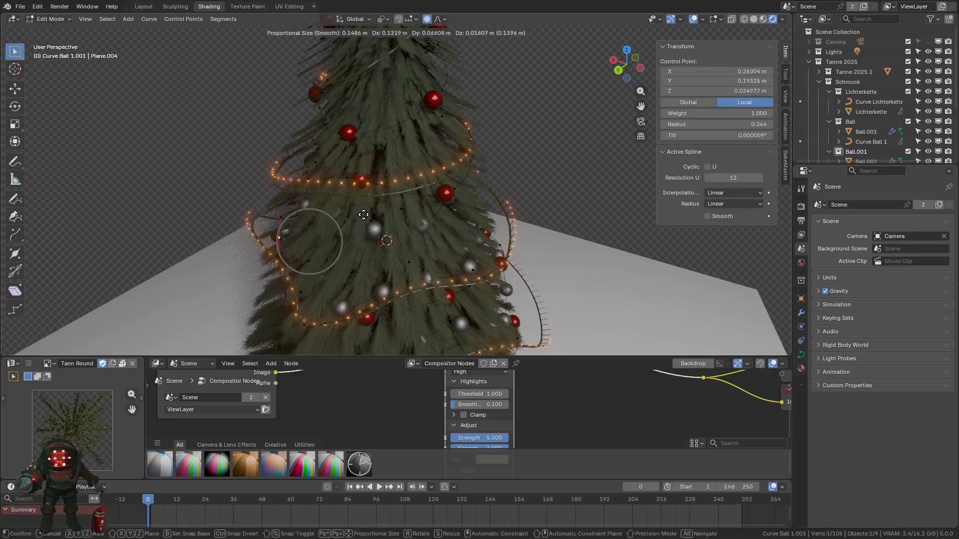
left_click(370, 212)
middle_click_drag(354, 235, 391, 238)
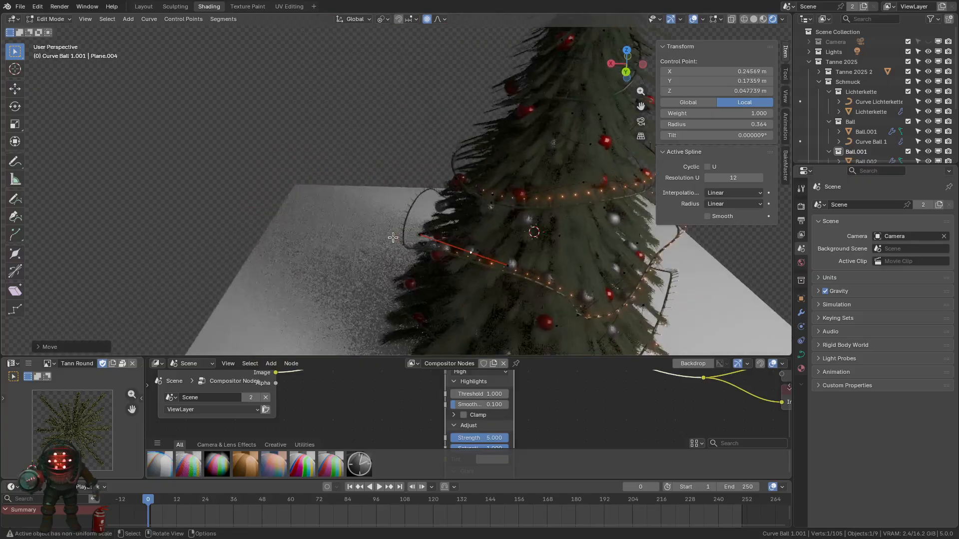
key("g")
left_click(500, 239)
middle_click_drag(500, 238, 409, 245)
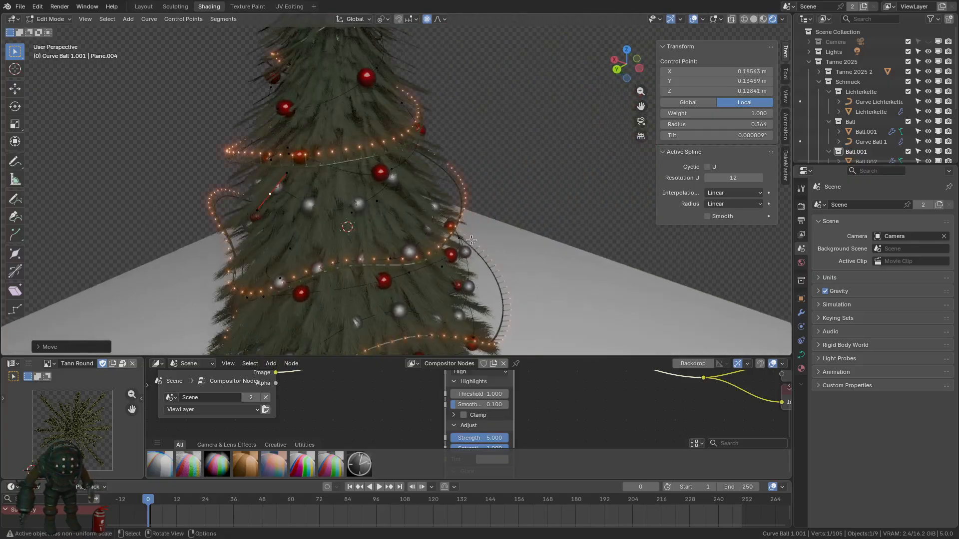
key("Tab")
middle_click_drag(459, 221, 463, 228, "shift")
left_click(464, 228)
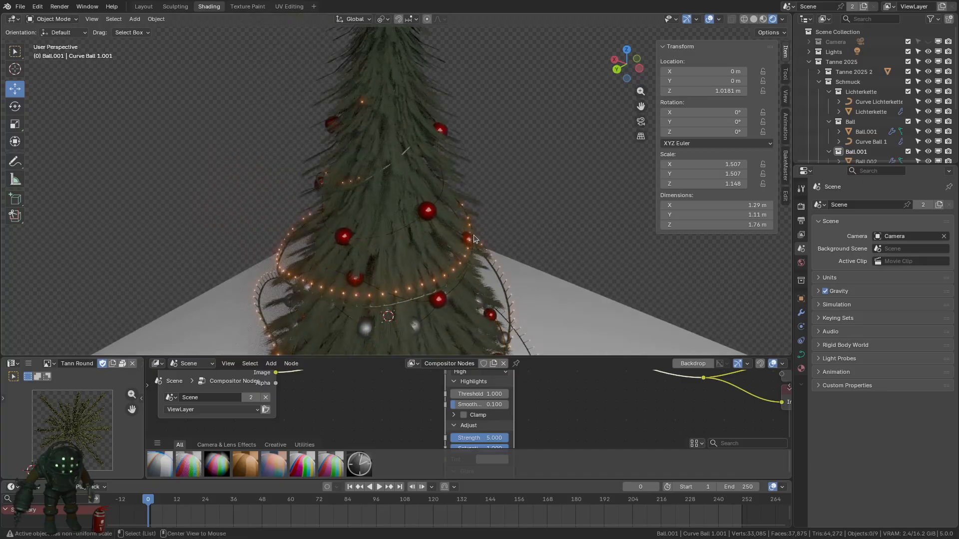
left_click(383, 169)
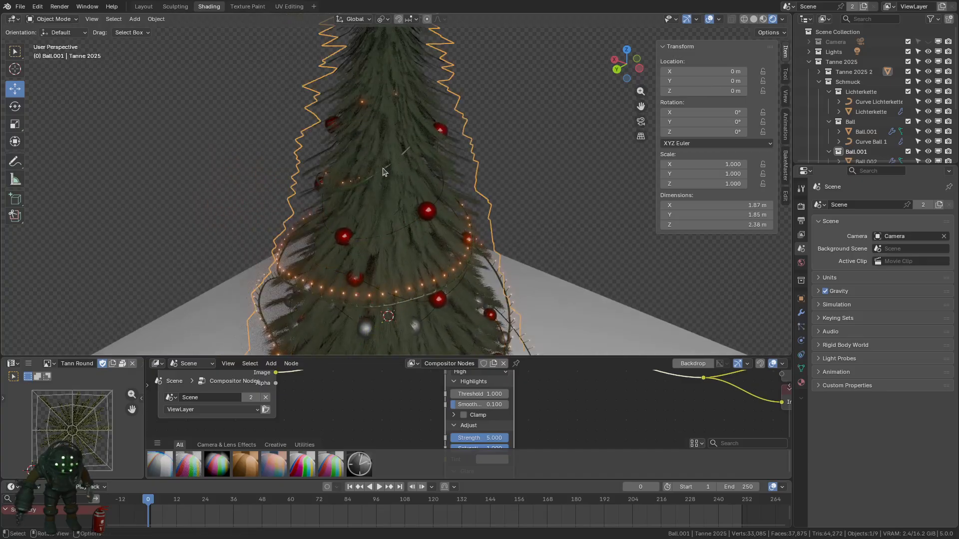
left_click(444, 194)
key("g")
right_click(445, 174)
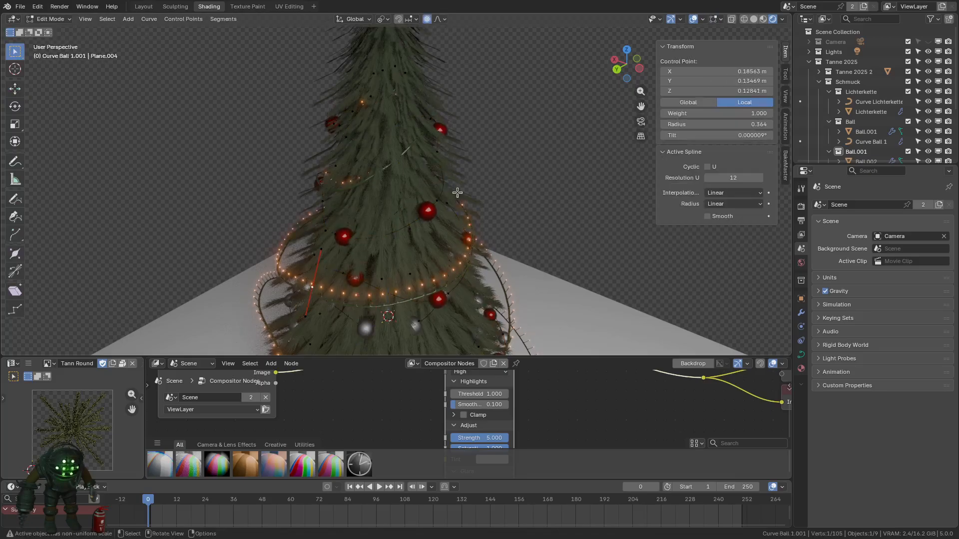
middle_click_drag(442, 209, 423, 215)
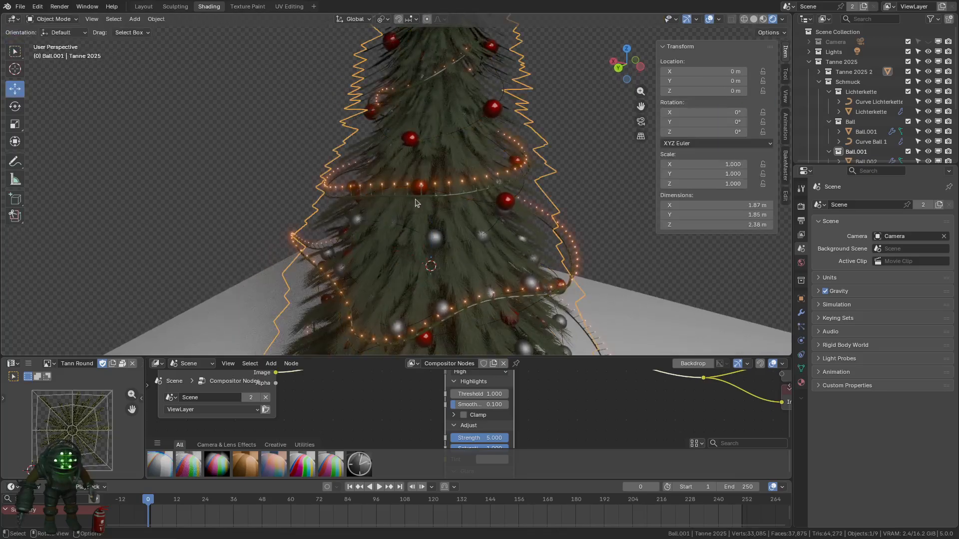
- Hide both ball guide curves, Curve Ball 1.001 and Curve Ball 1, in the viewport
left_click(422, 199)
left_click(483, 205)
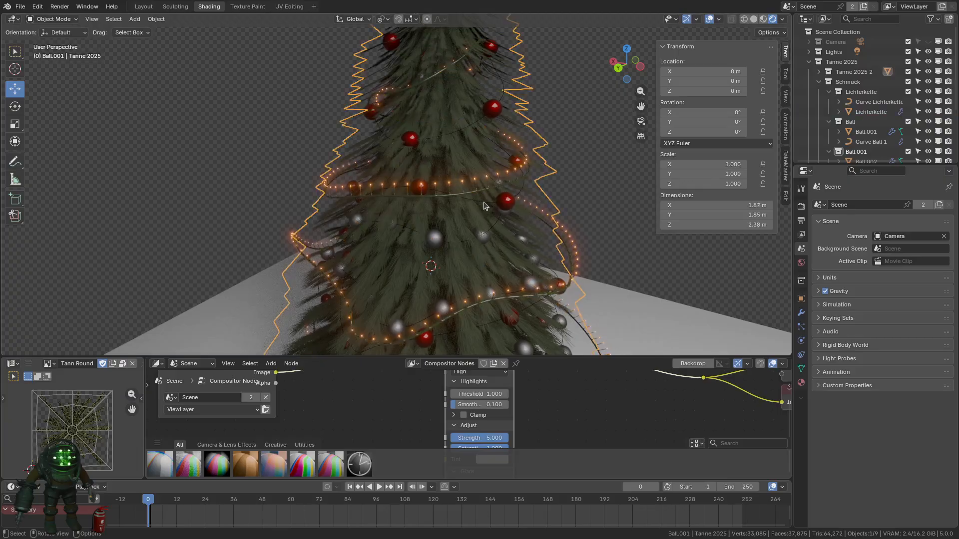
left_click(483, 202)
key("g")
right_click(510, 206)
key("h")
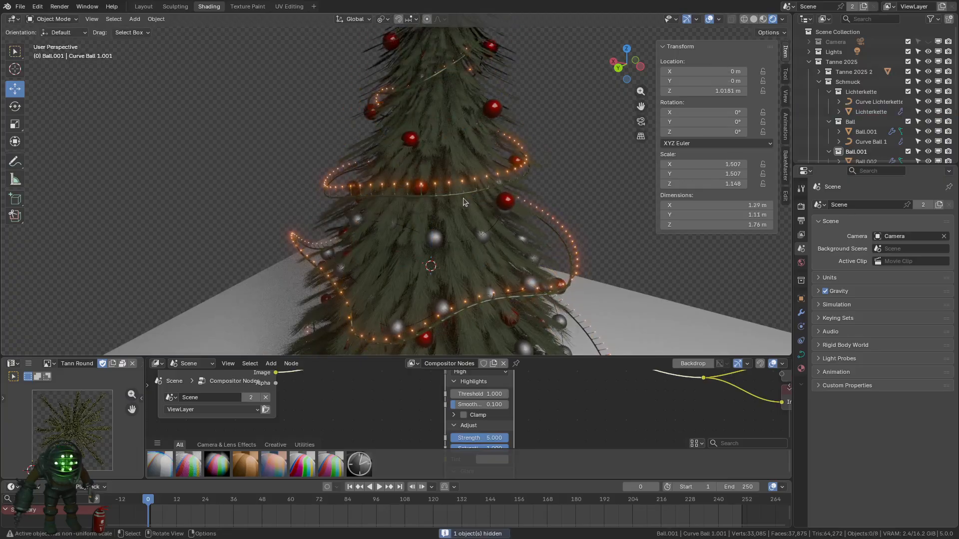
middle_click_drag(464, 201, 396, 240)
left_click(396, 240)
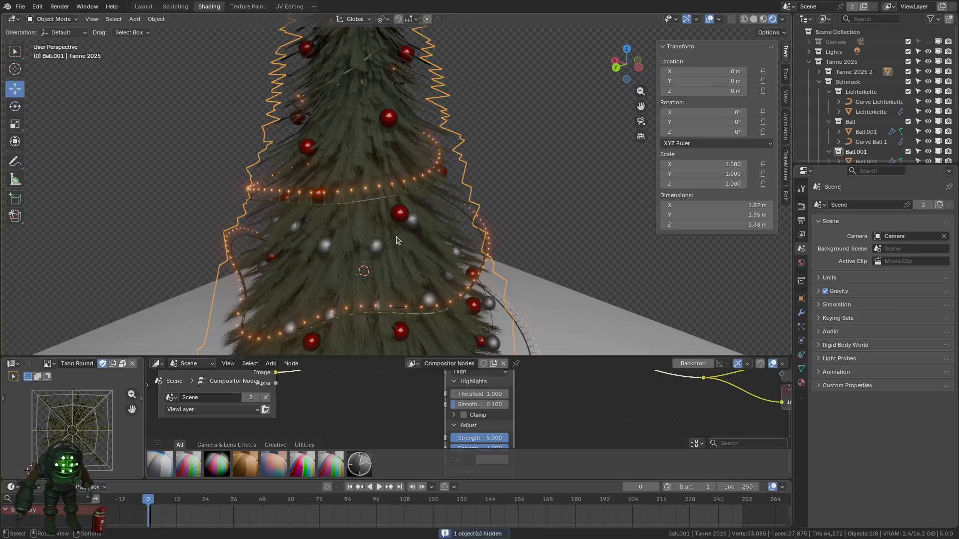
left_click(396, 240)
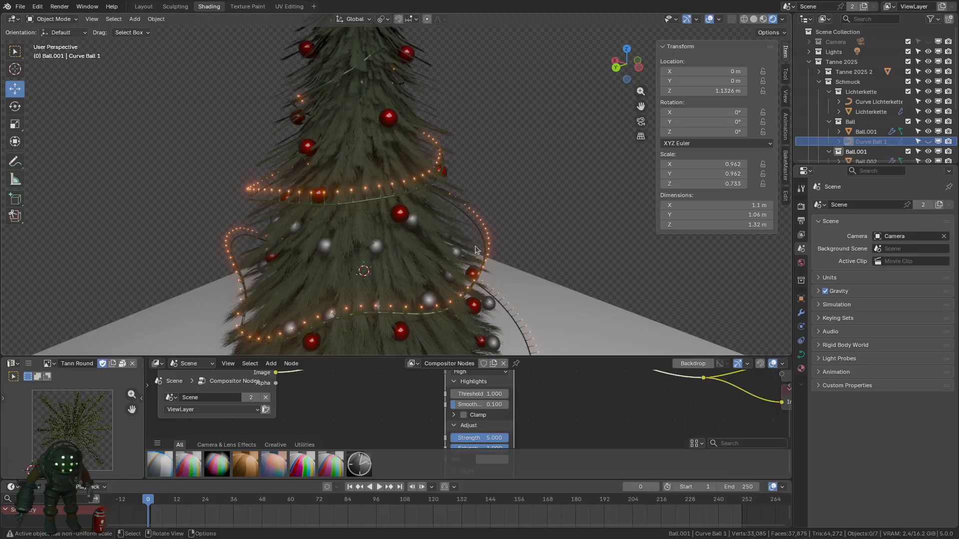
- Examine the placement of the balls and string lights on the tree from several sides and distances
scroll(512, 284, "down", 4)
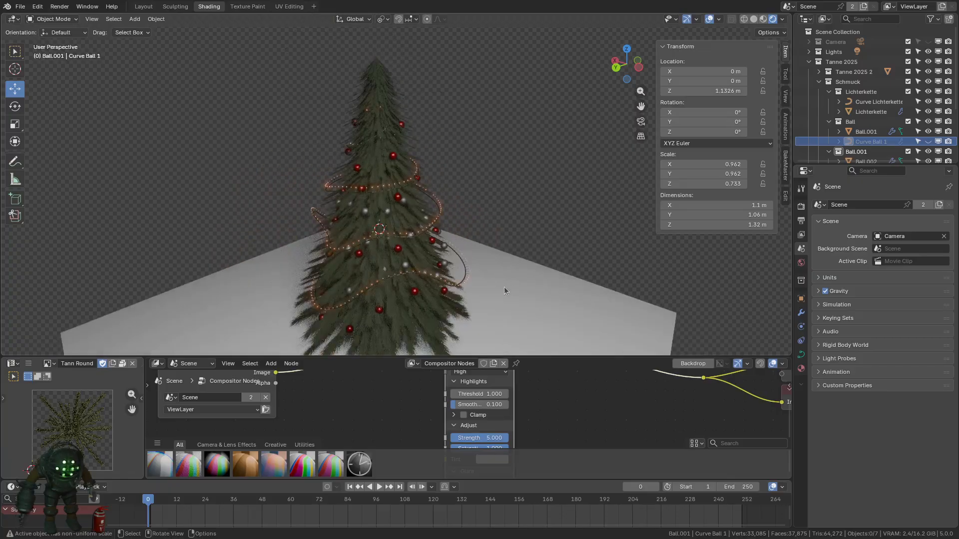
middle_click_drag(504, 287, 531, 271)
scroll(524, 278, "up", 4)
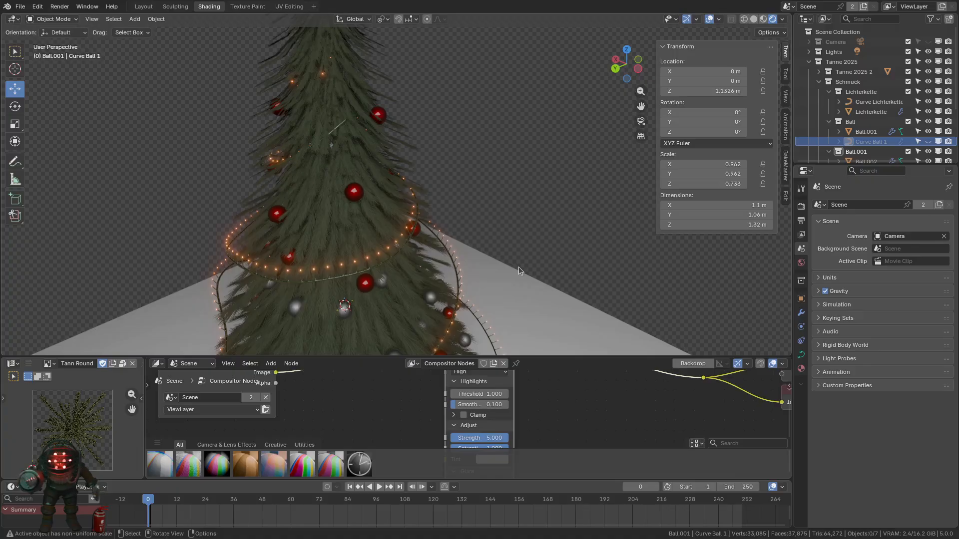
middle_click_drag(503, 146, 397, 168)
scroll(515, 168, "down", 3)
scroll(515, 167, "up", 4)
left_click(394, 164)
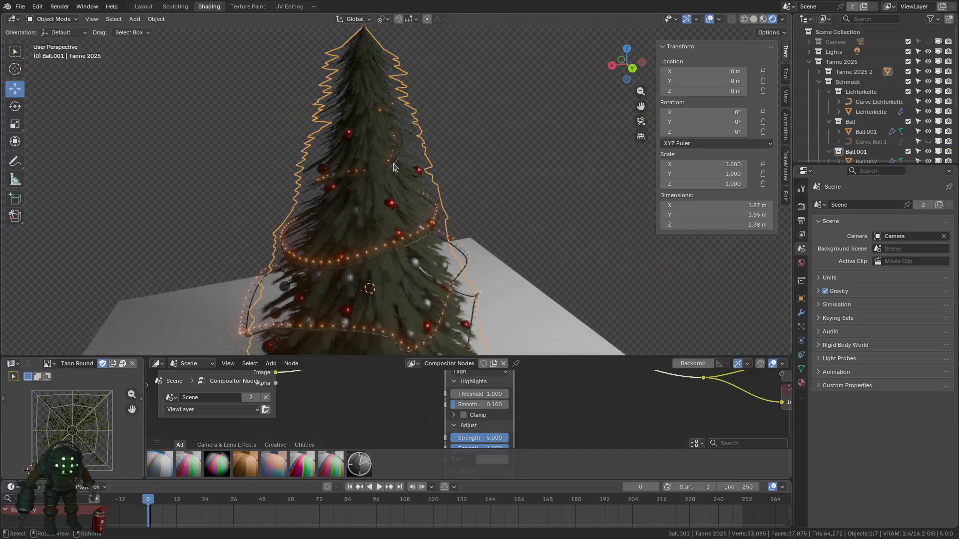
left_click(393, 166)
left_click(468, 211)
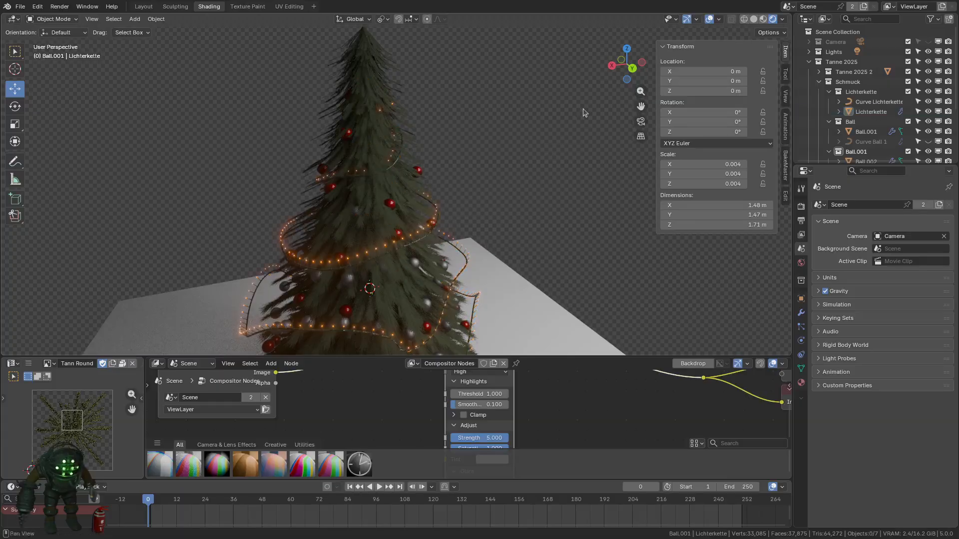
- Turn off the viewport overlays and select the string lights object Lichterkette
scroll(478, 215, "down", 5)
mouse_move(478, 215)
middle_mouse_down()
mouse_move(440, 210)
mouse_move(475, 210)
middle_mouse_up()
scroll(441, 209, "up", 1)
left_click(708, 19)
scroll(475, 215, "up", 1)
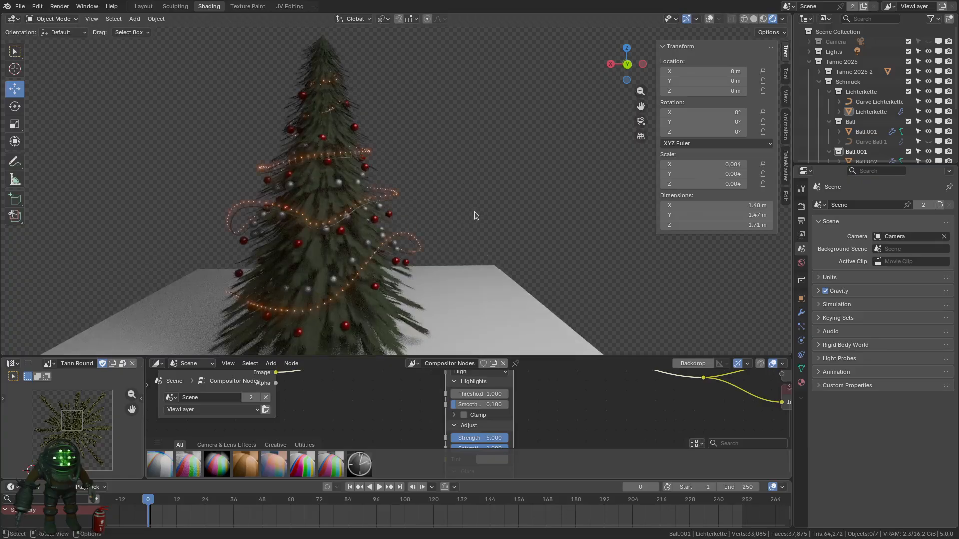
left_click(419, 254)
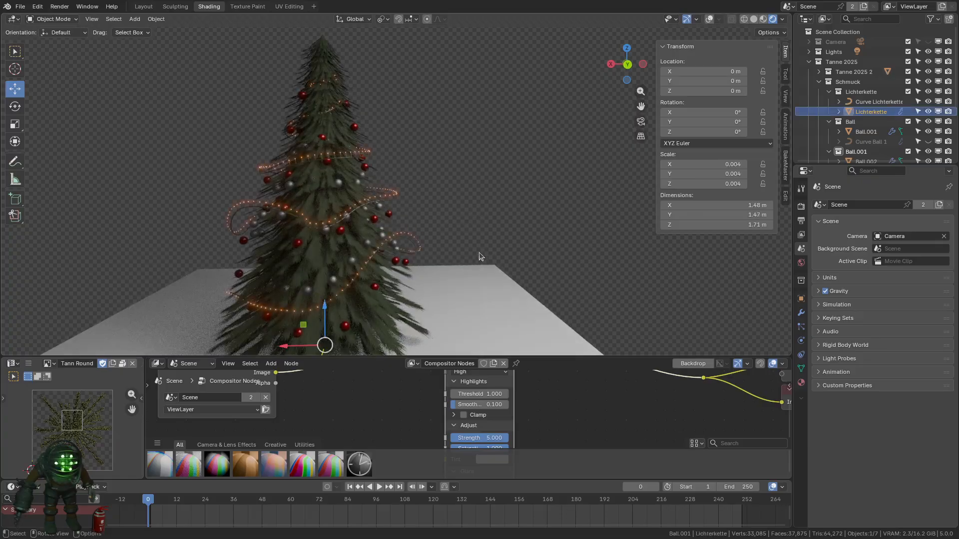
- Try a Threshold of 0 for the bloom on the Glare node, check the glow around the tree, and undo the change
left_click_drag(542, 357, 541, 244)
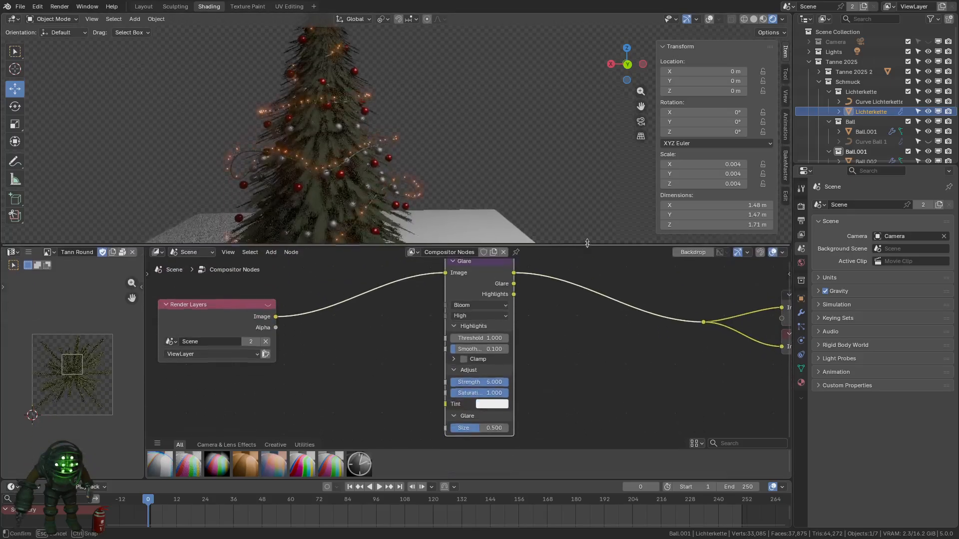
left_click_drag(480, 337, 454, 337)
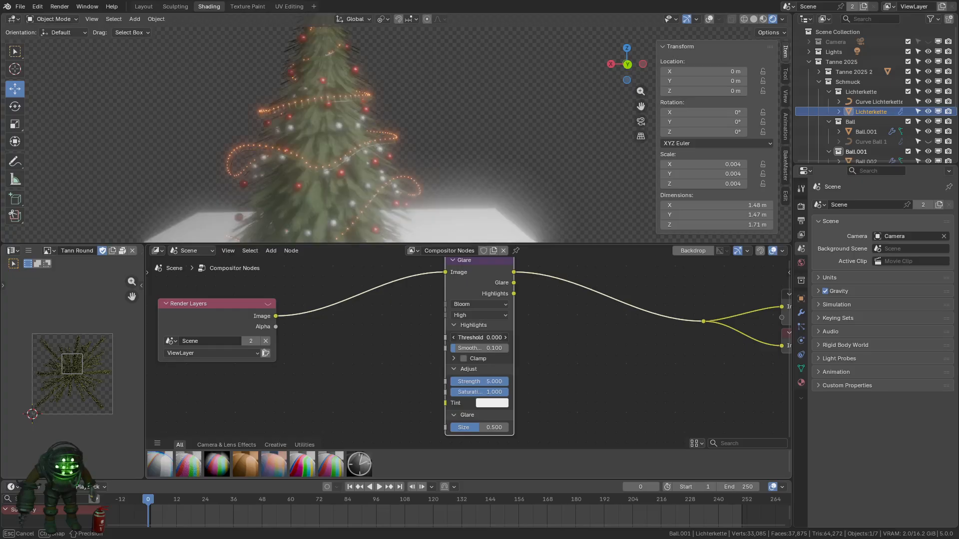
left_click_drag(455, 338, 454, 337)
scroll(384, 153, "down", 3)
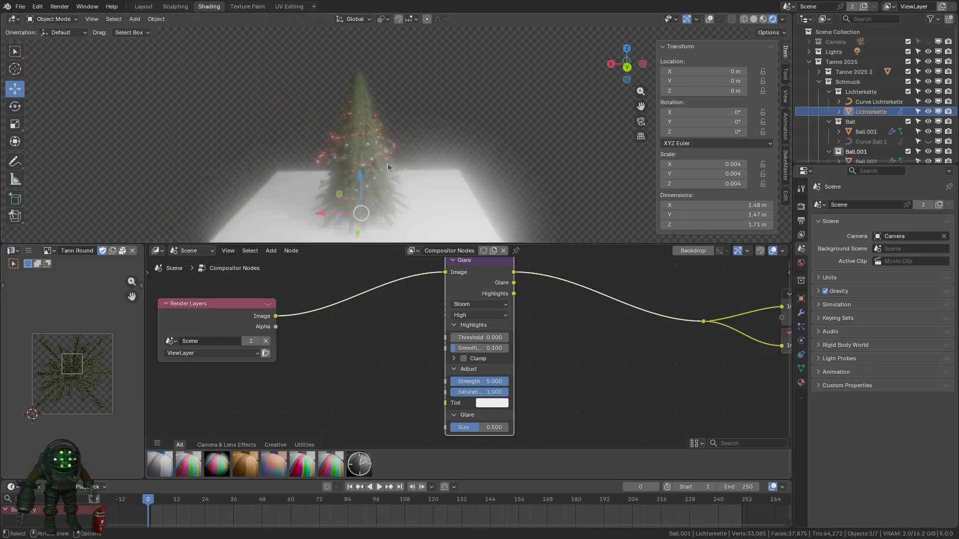
key("ctrl+space")
key("ctrl+space")
key("ctrl+z")
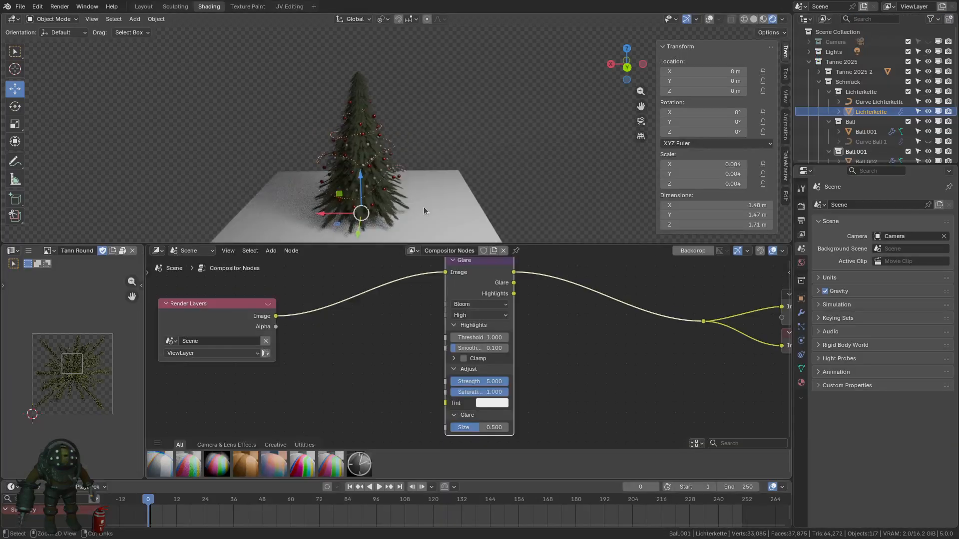
- Look through the scene camera and walk it closer around the tree to frame the balls and string lights
scroll(512, 368, "up", 2)
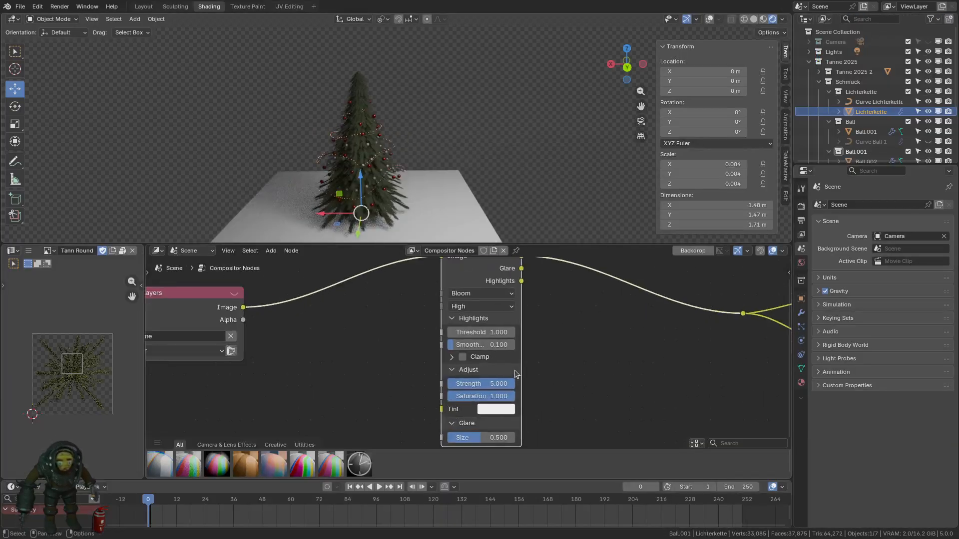
scroll(477, 161, "up", 3)
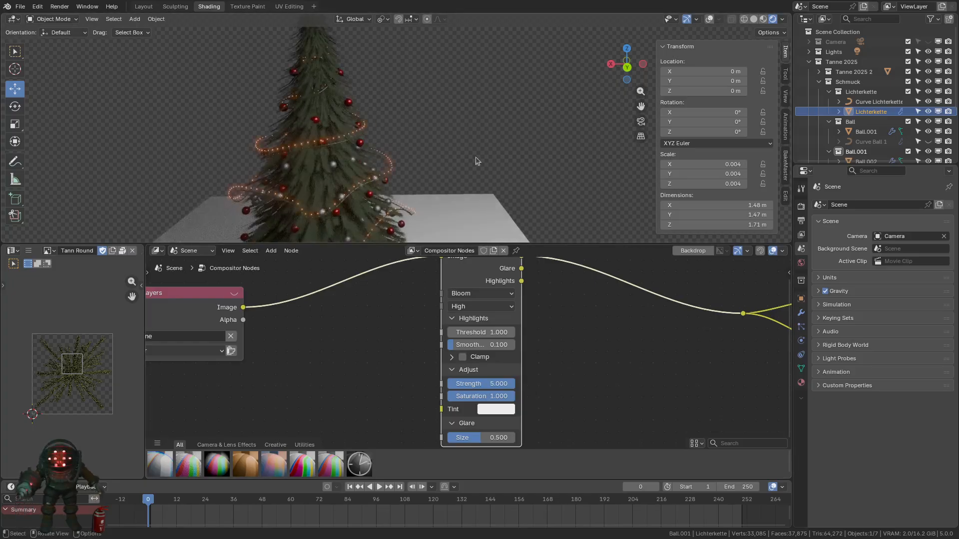
key("KP_0")
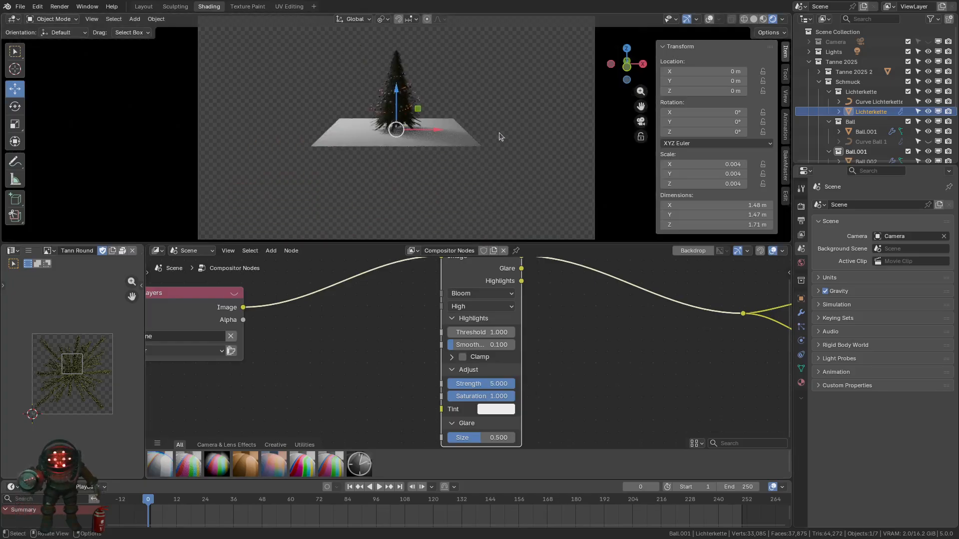
key("shift+grave")
key("w")
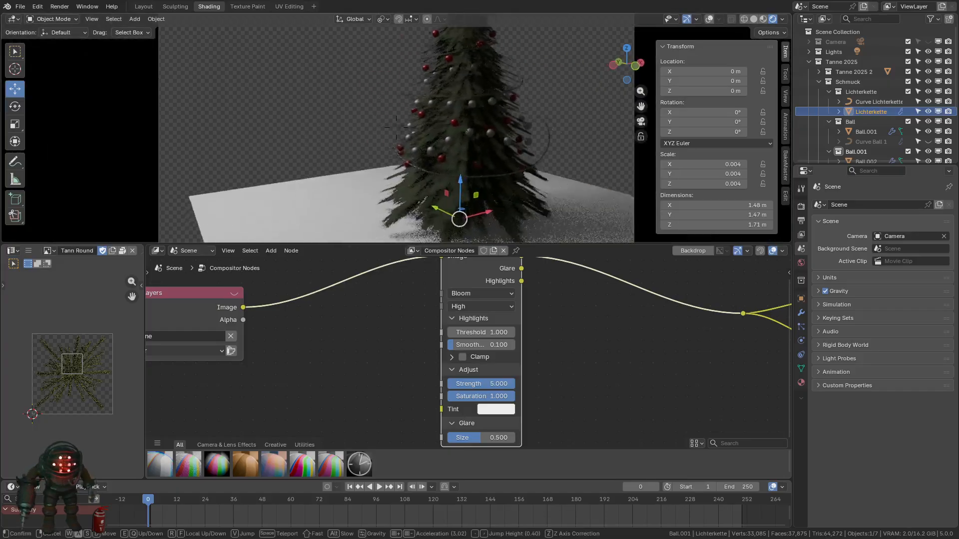
key("a")
right_click(504, 146)
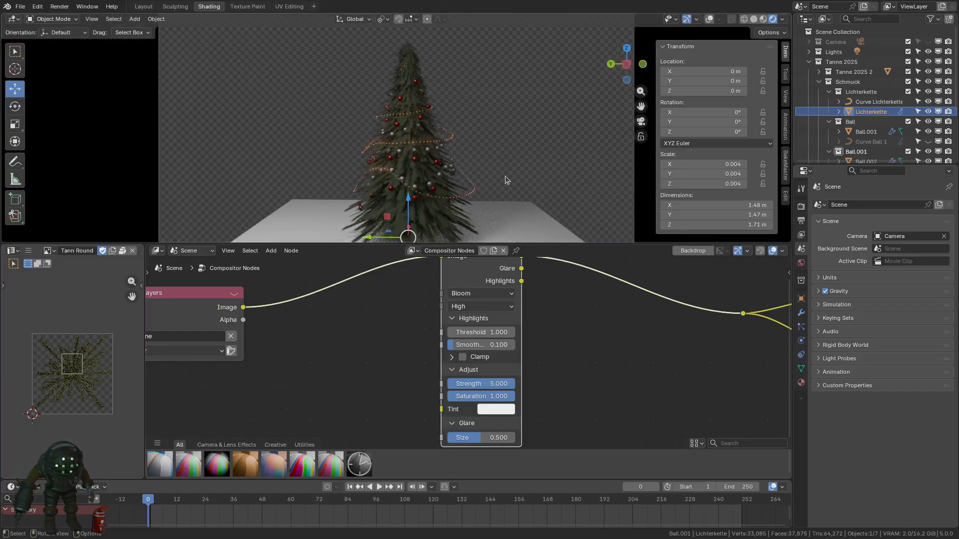
scroll(505, 180, "up", 2)
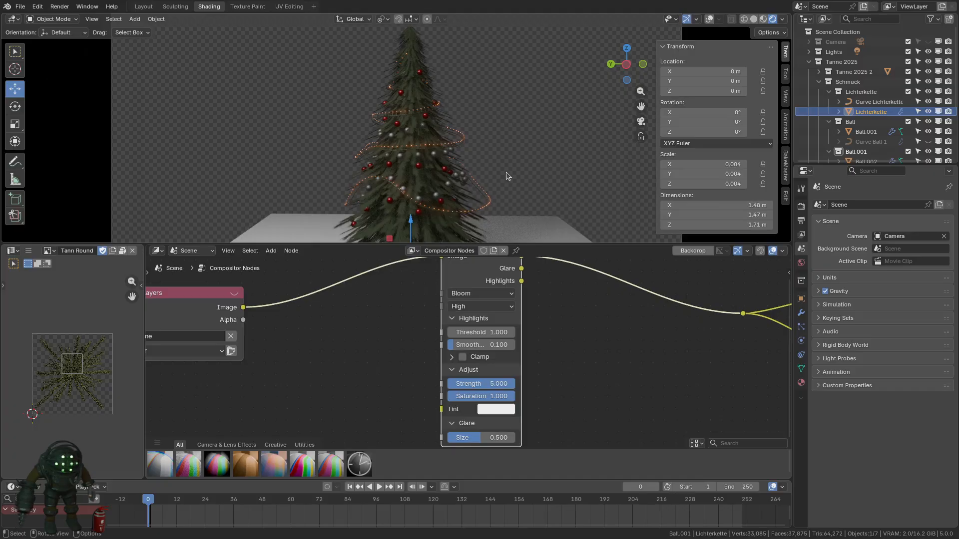